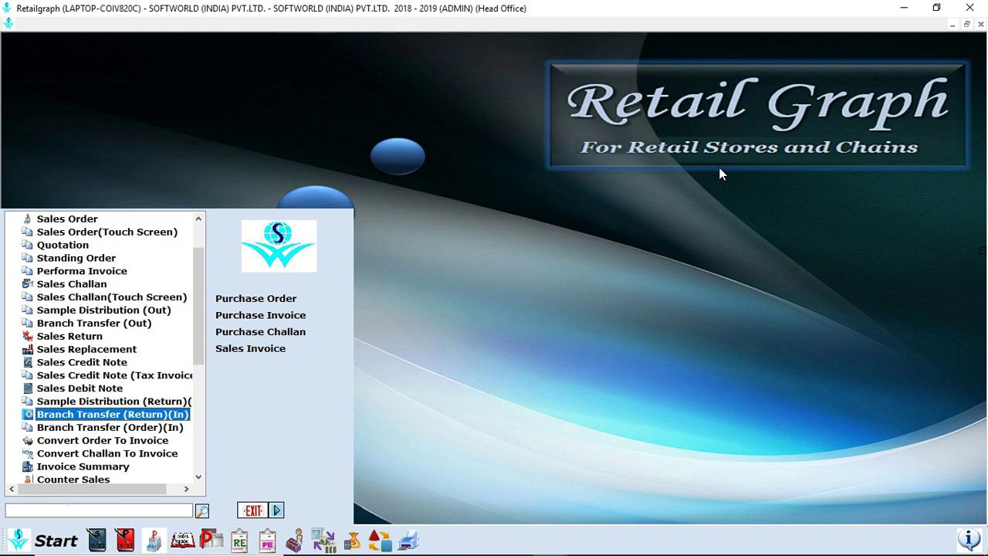
Step: Move the selection in the module tree back up to the Sales module
key(Up)
key(Up)
key(Up)
key(Up)
key(Up)
key(Up)
key(Up)
key(Up)
key(Up)
key(Up)
key(Up)
key(Up)
key(Up)
key(Up)
key(Up)
key(Up)
key(Up)
key(Up)
key(Up)
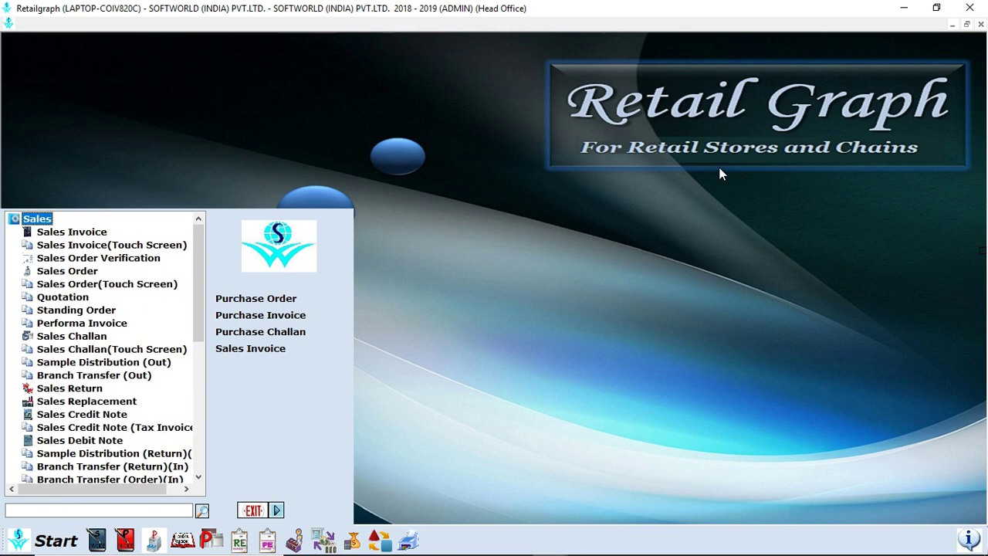
Step: Collapse Sales, then open the Purchase Invoice form under Purchase and close it again
key(Left)
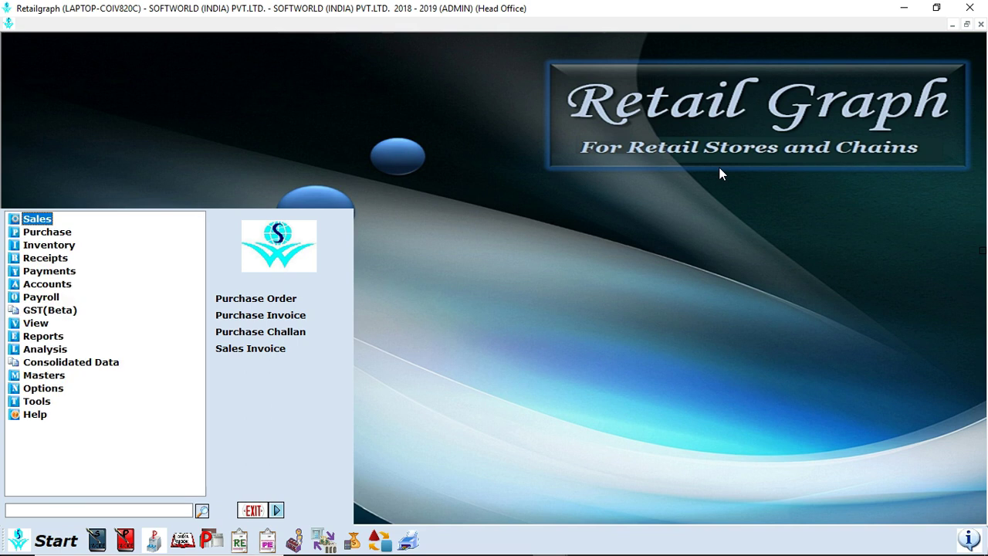
key(Down)
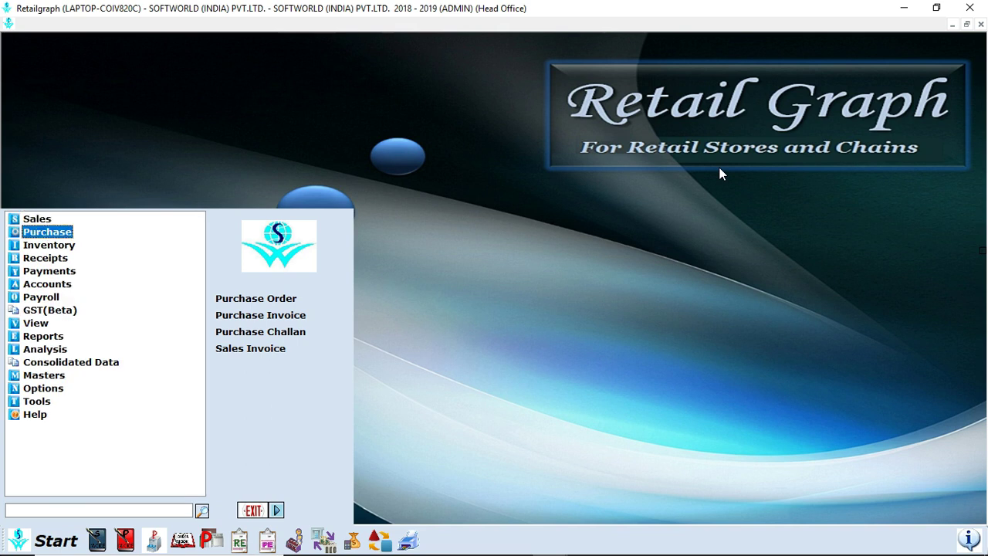
key(Right)
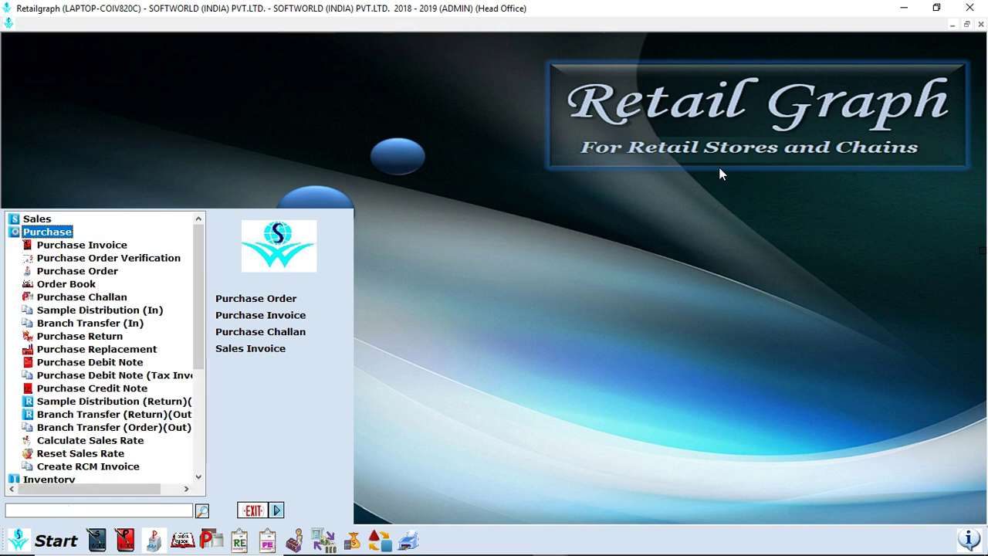
key(Down)
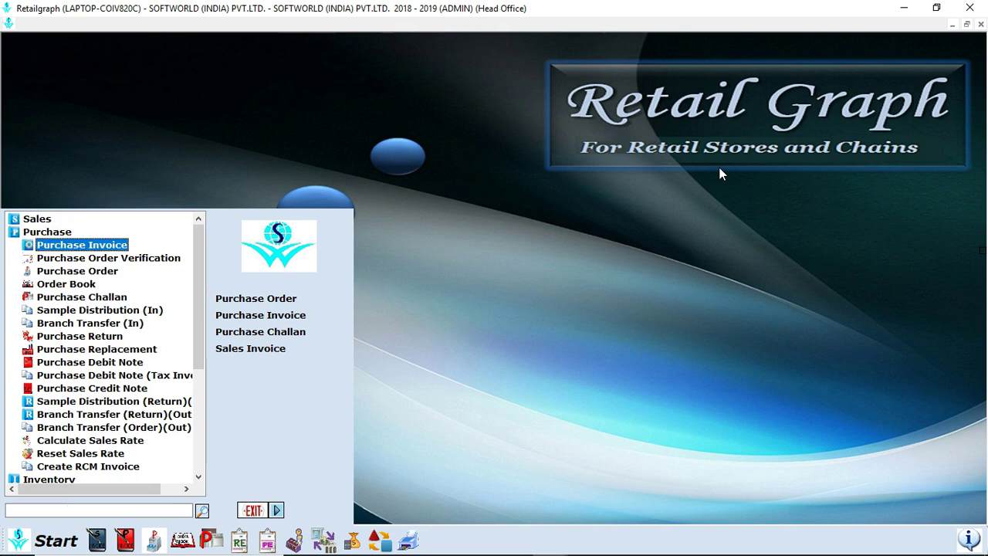
key(Return)
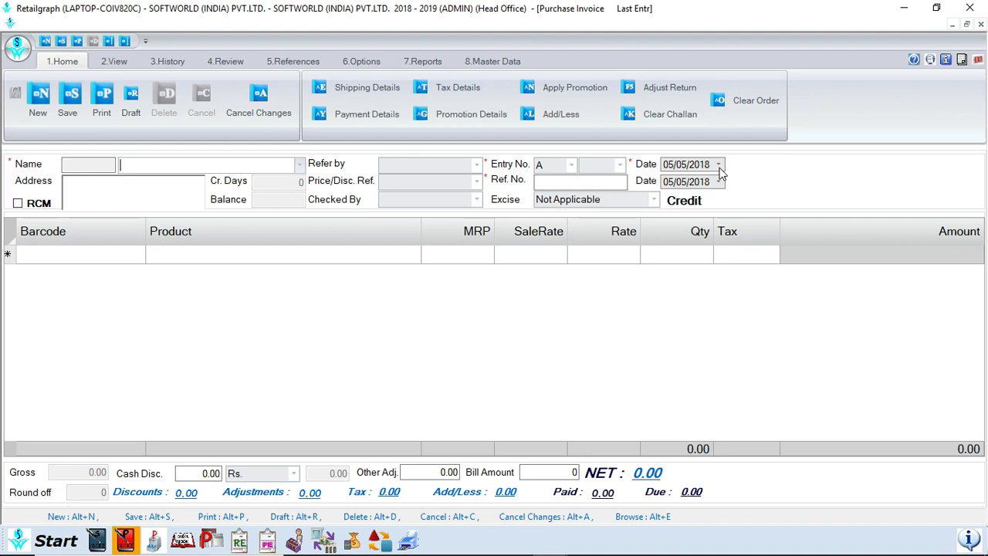
click(977, 59)
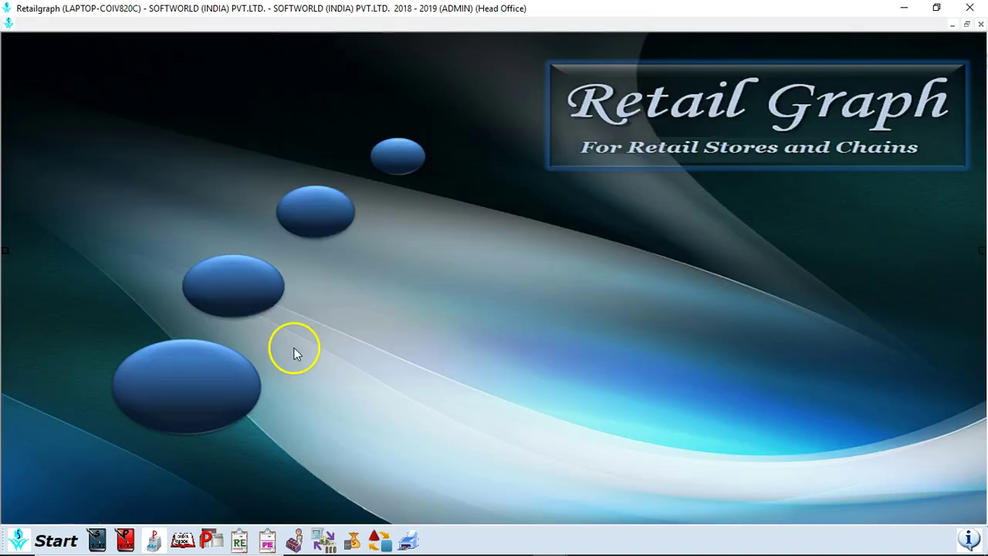
Step: Reopen the module list and browse Purchase entries from Purchase Order Verification to Purchase Debit Note
click(51, 538)
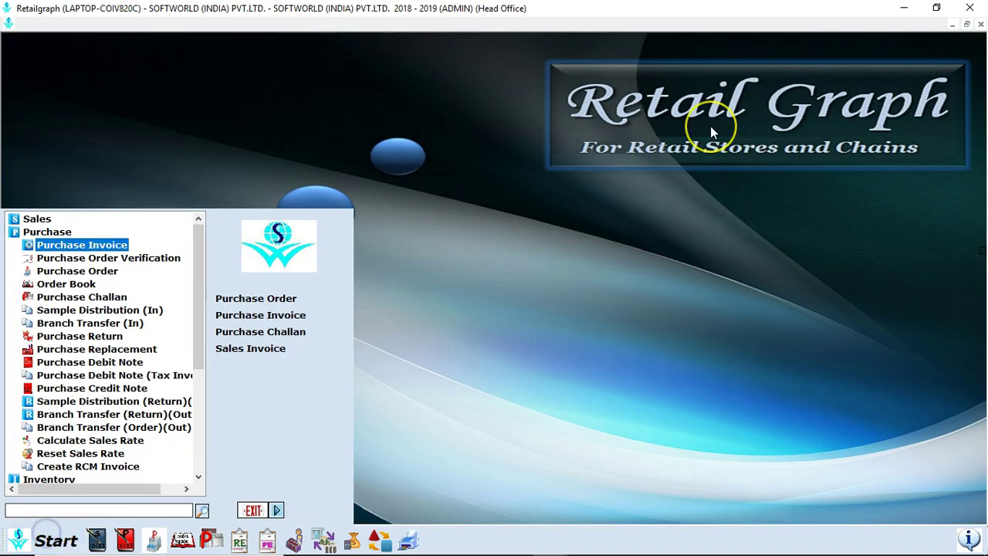
key(Down)
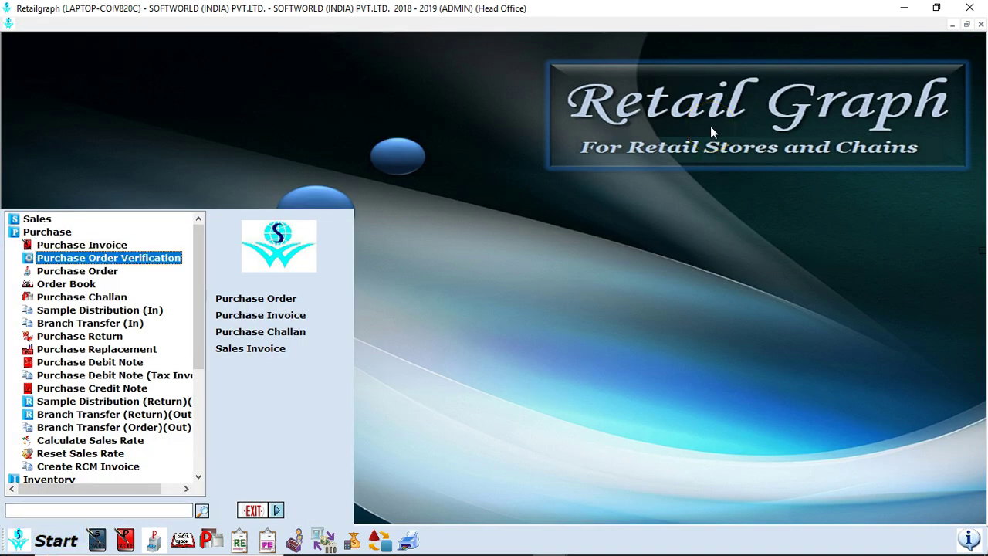
key(Down)
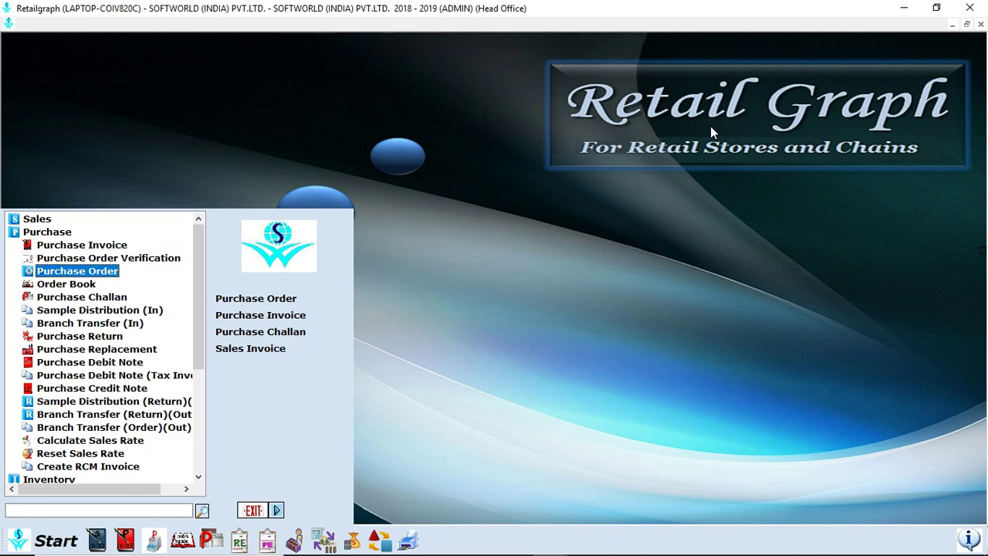
key(Down)
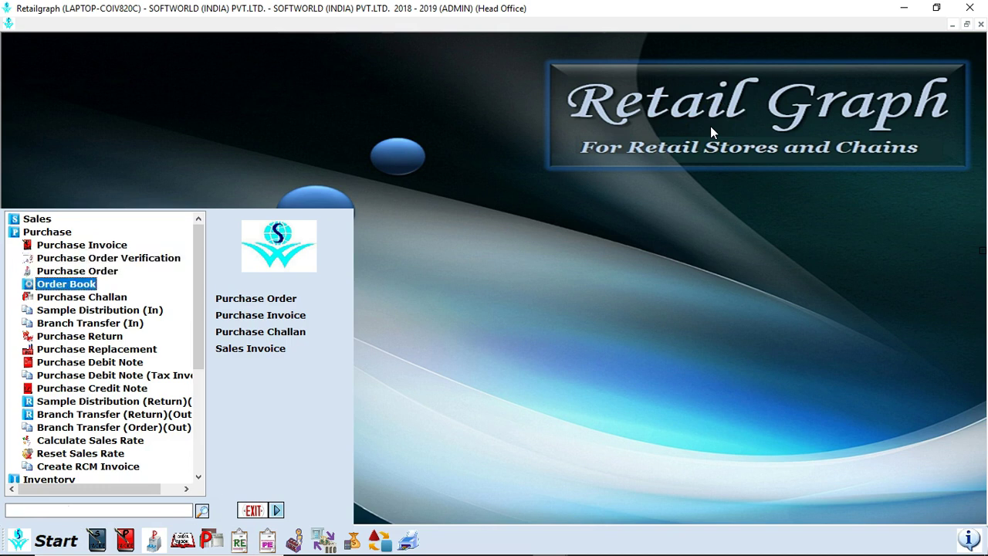
key(Down)
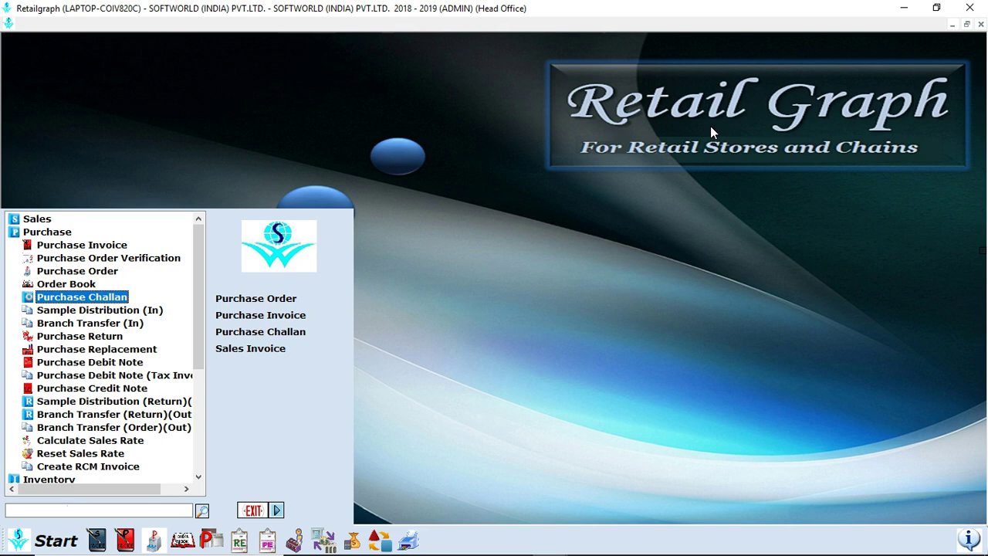
key(Down)
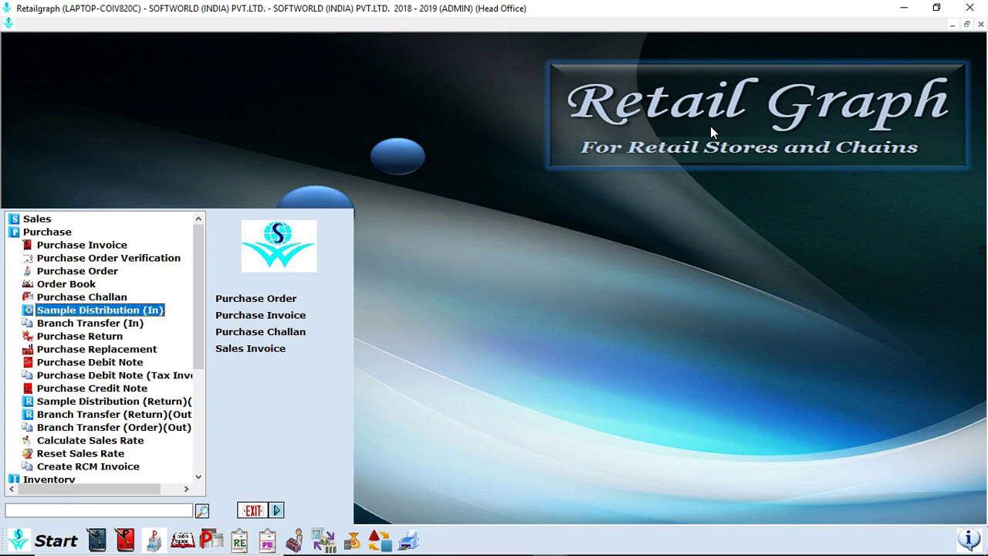
key(Down)
key(Down)
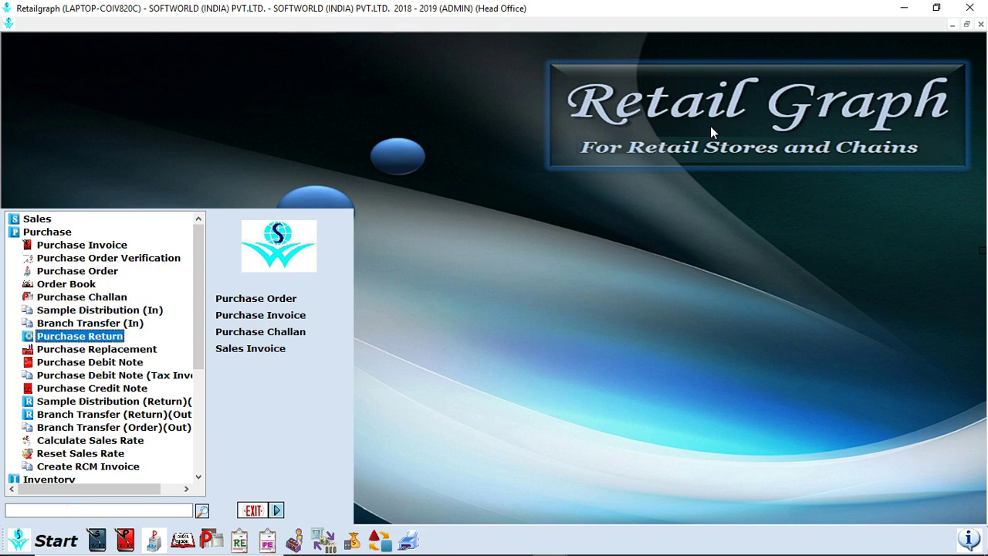
key(Down)
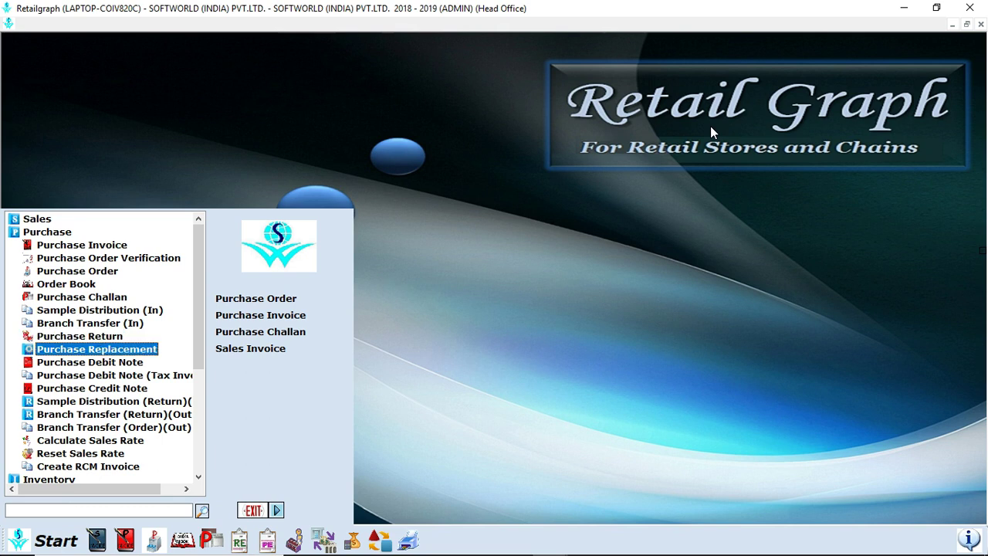
key(Down)
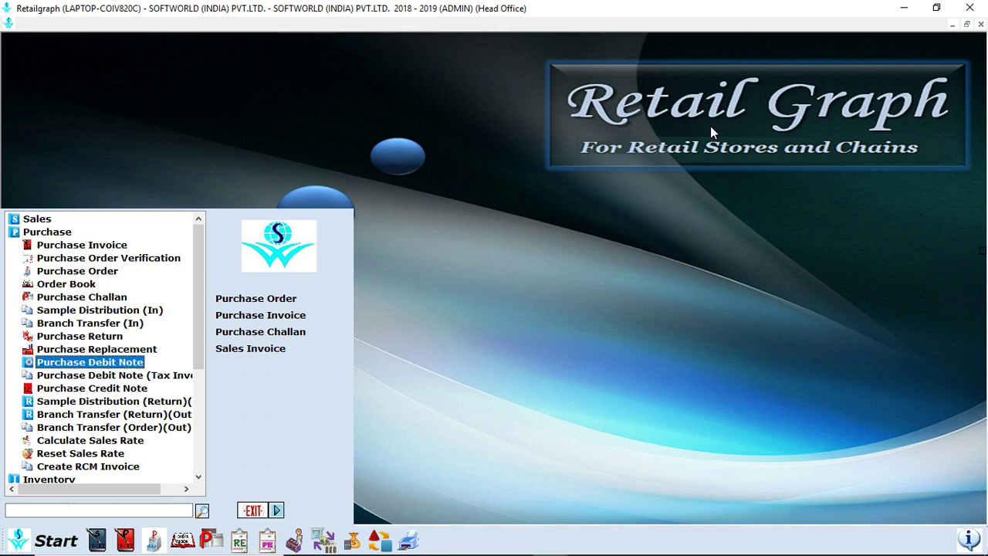
key(Down)
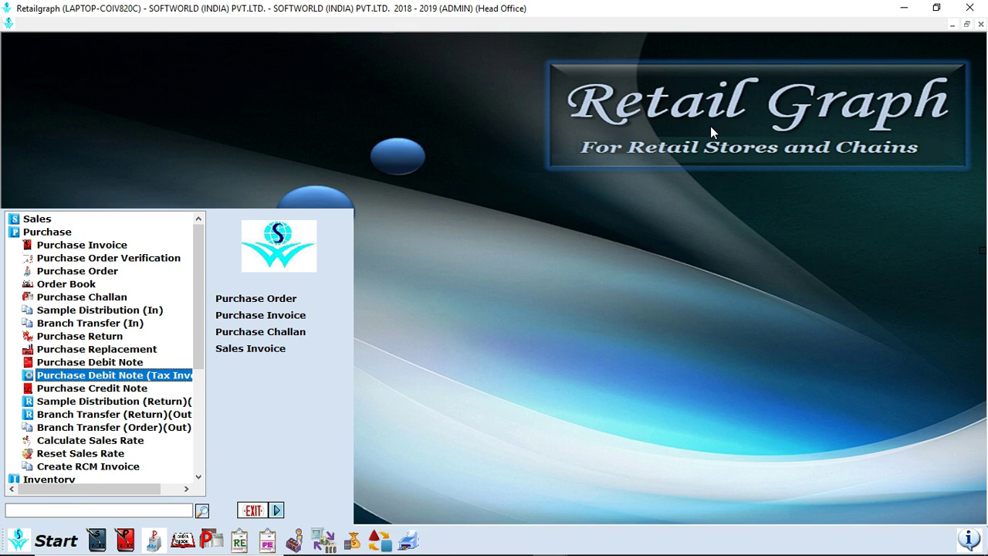
Step: Continue through Purchase Credit Note to Reset Sales Rate, step back up, and select Inventory
key(Down)
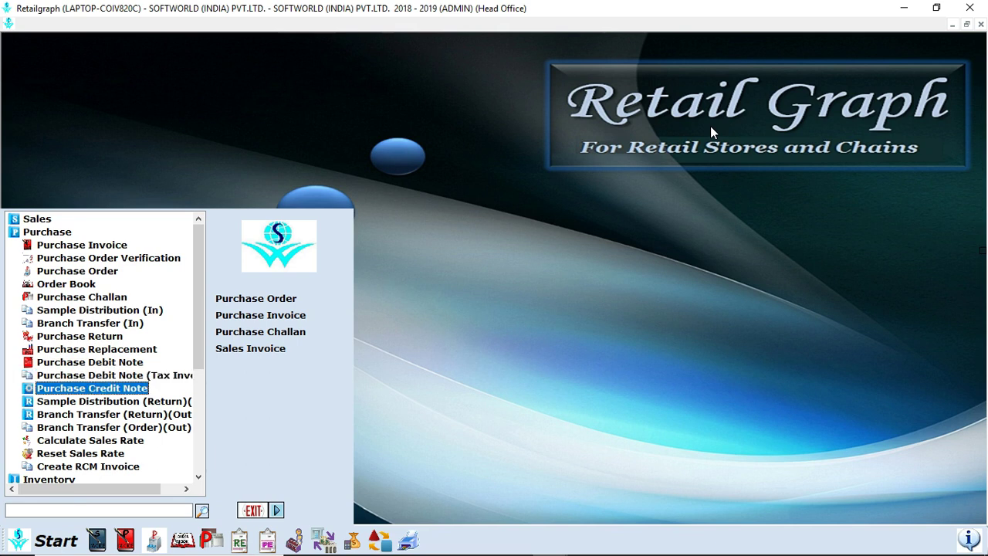
key(Down)
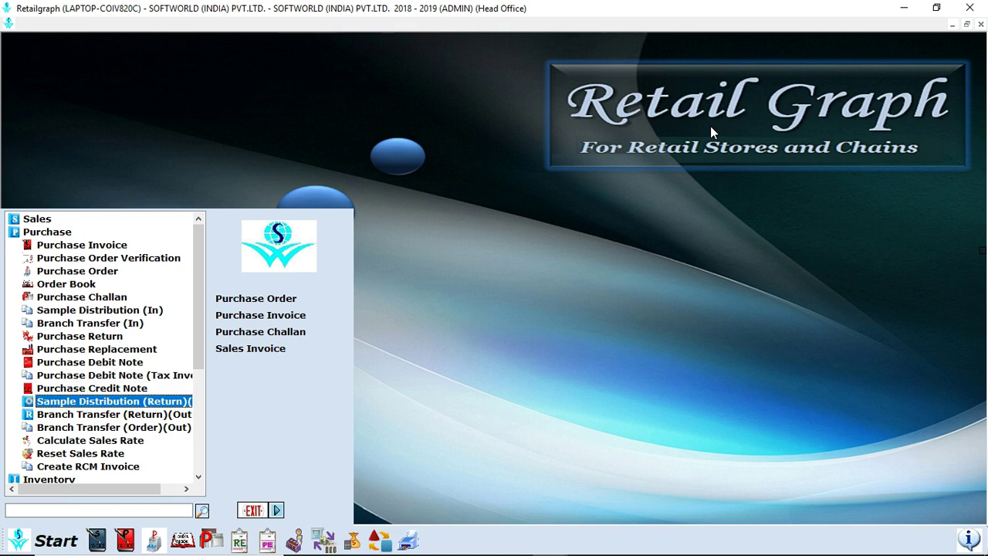
key(Down)
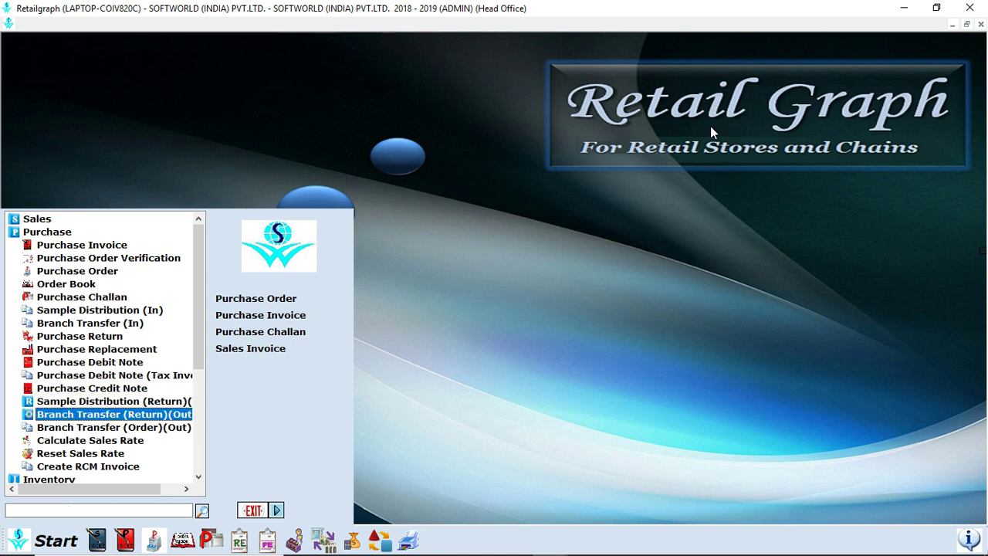
key(Down)
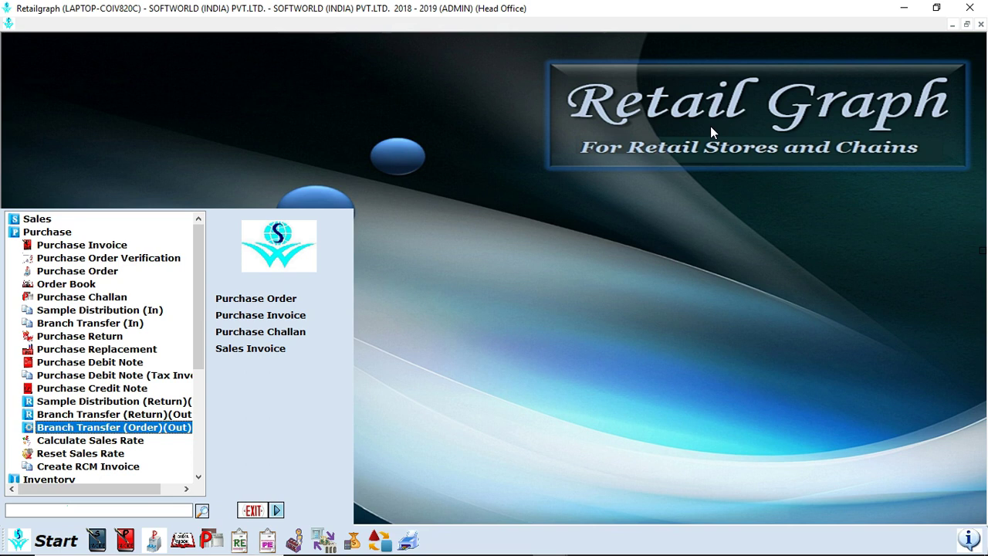
key(Down)
key(Down)
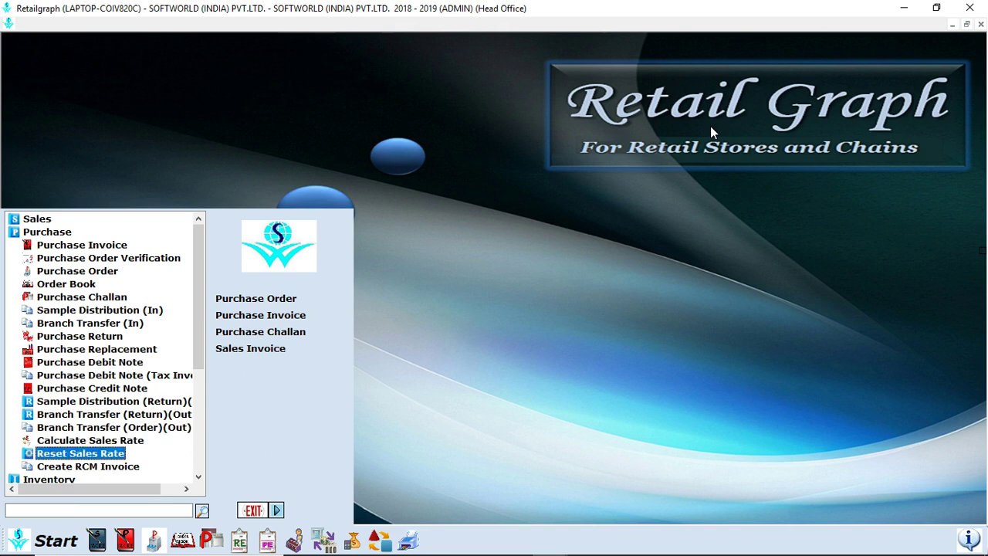
key(Down)
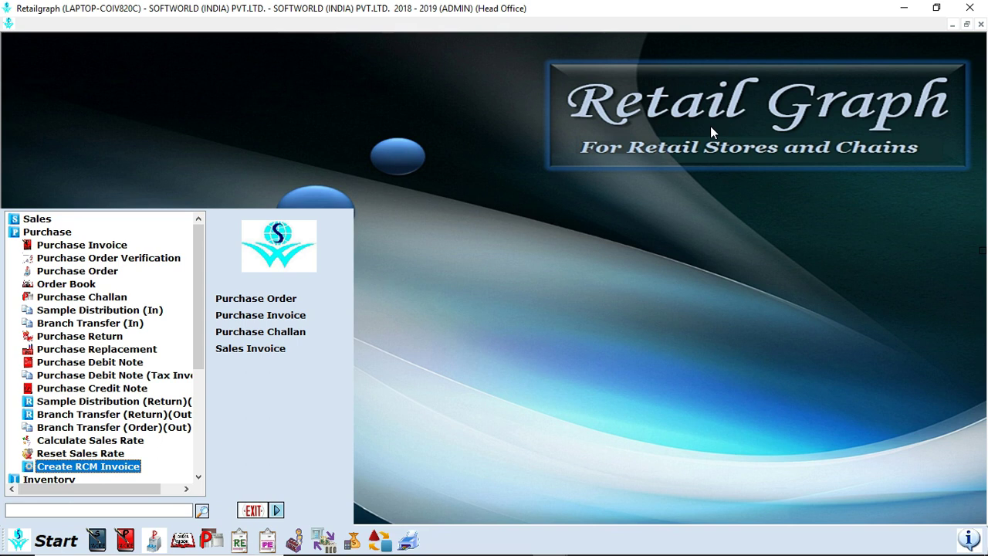
key(Up)
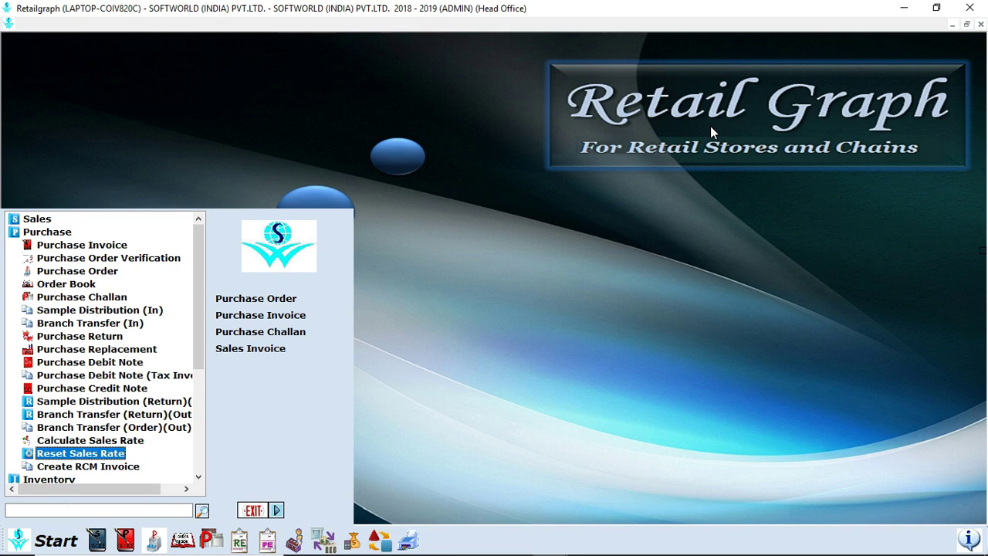
key(Up)
key(Up)
key(Up)
key(Up)
key(Up)
key(Up)
key(Up)
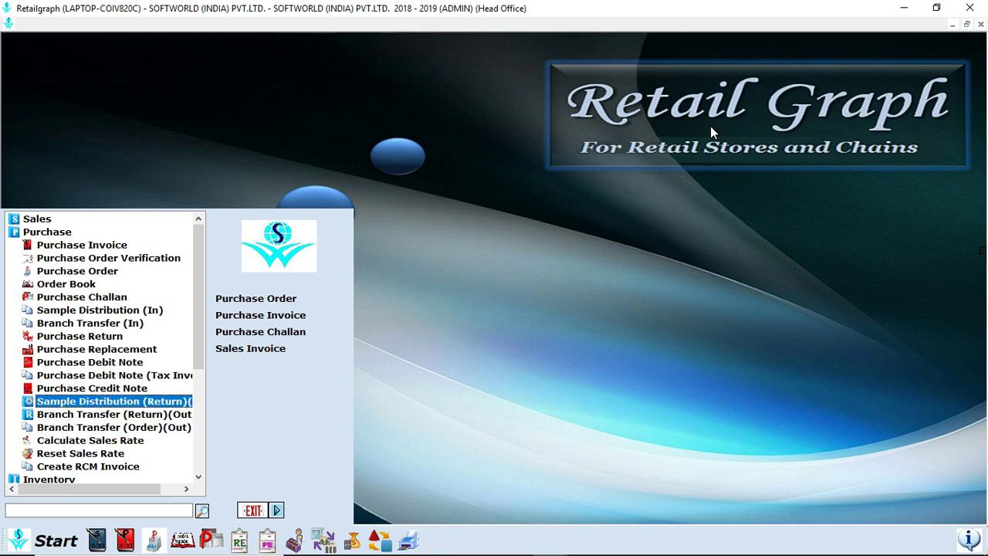
click(37, 244)
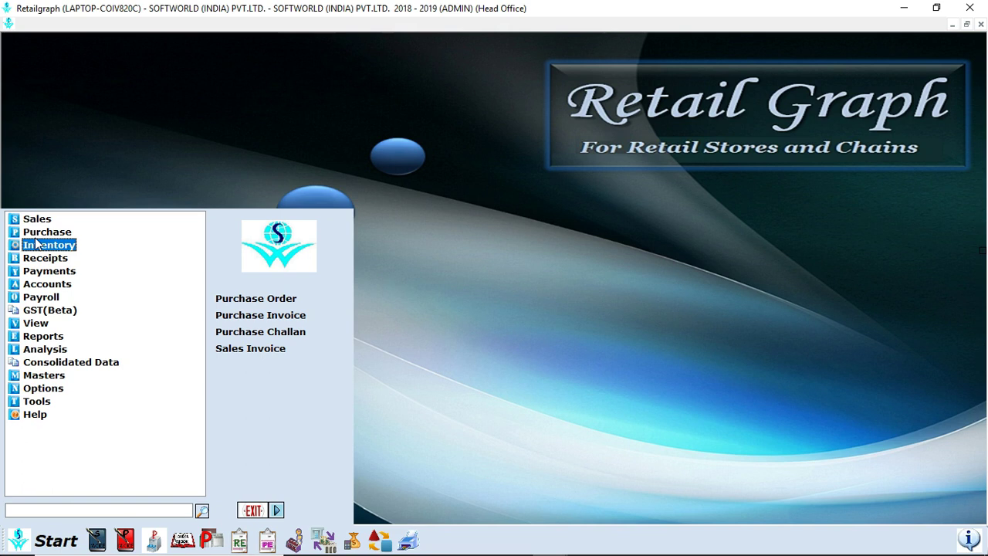
Step: Expand Inventory, open the Product Conversion form, and close it again
key(Return)
key(Down)
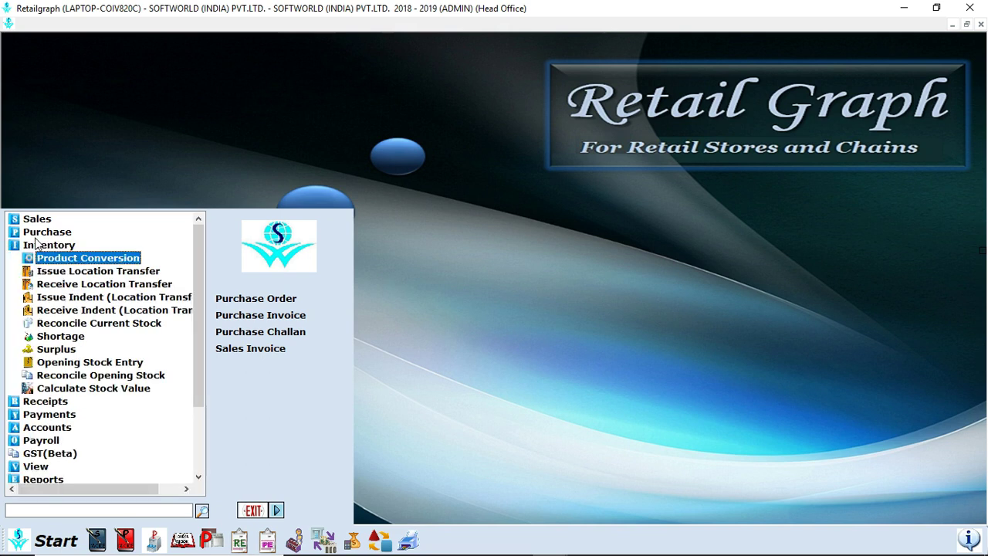
key(Return)
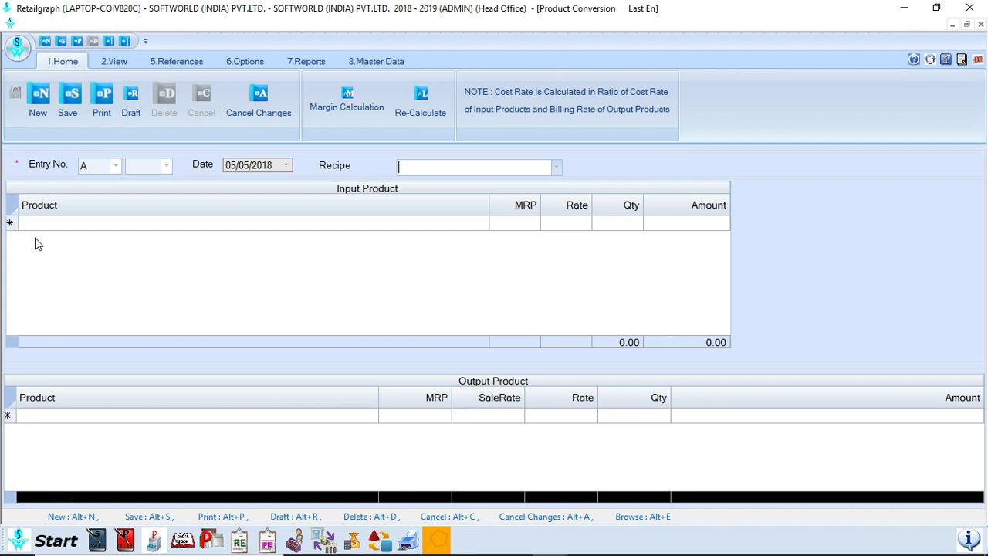
click(976, 60)
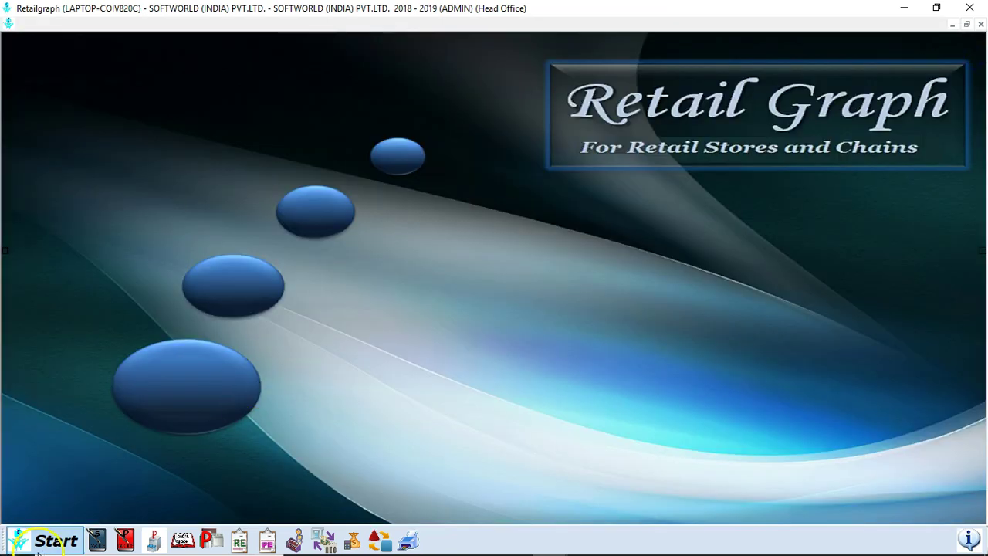
Step: Browse Inventory entries from Issue Location Transfer to Calculate Stock Value, then collapse Inventory
click(47, 542)
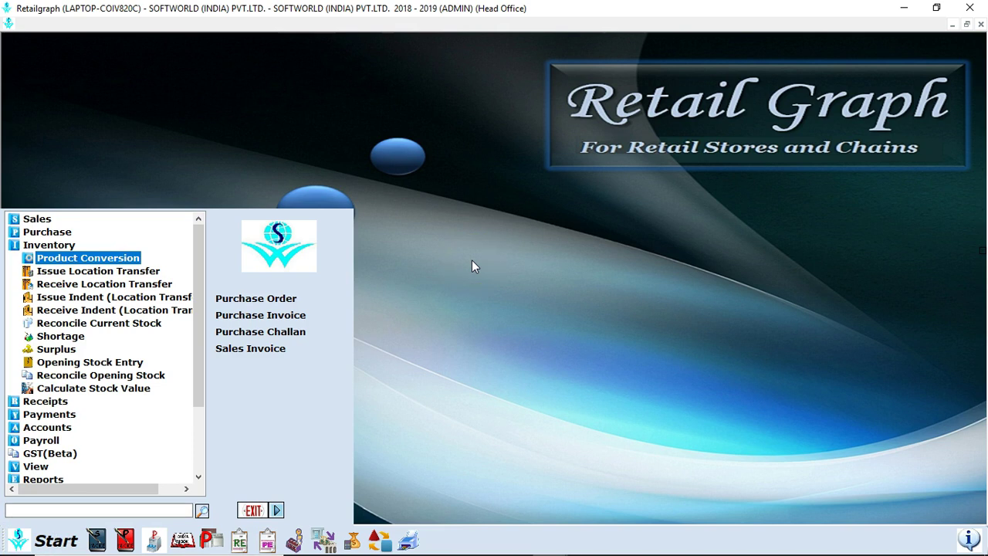
key(Down)
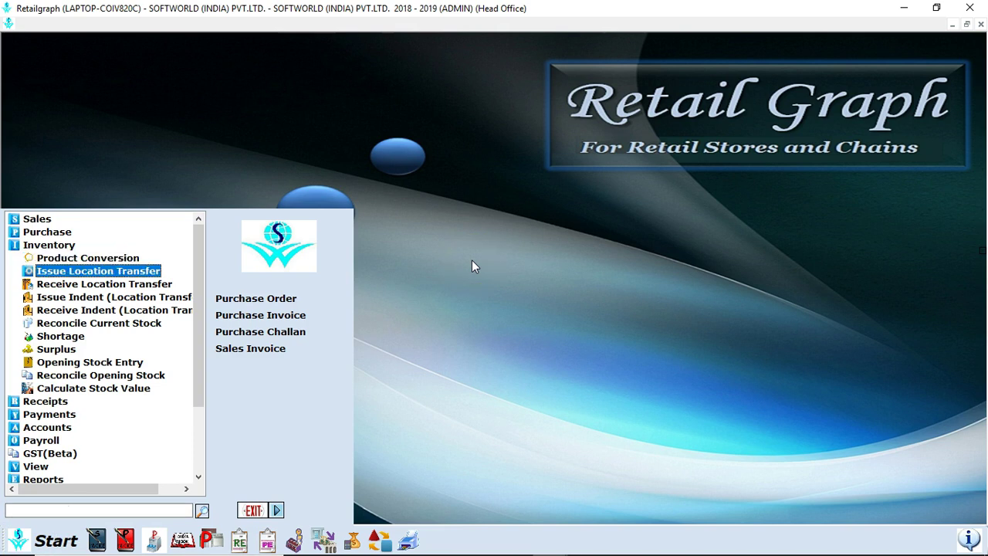
key(Down)
key(Down)
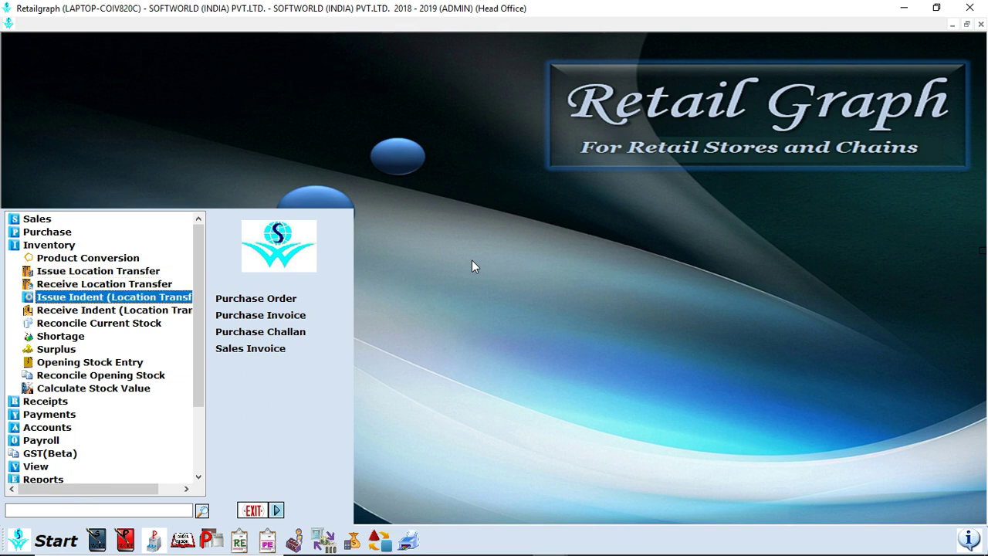
key(Down)
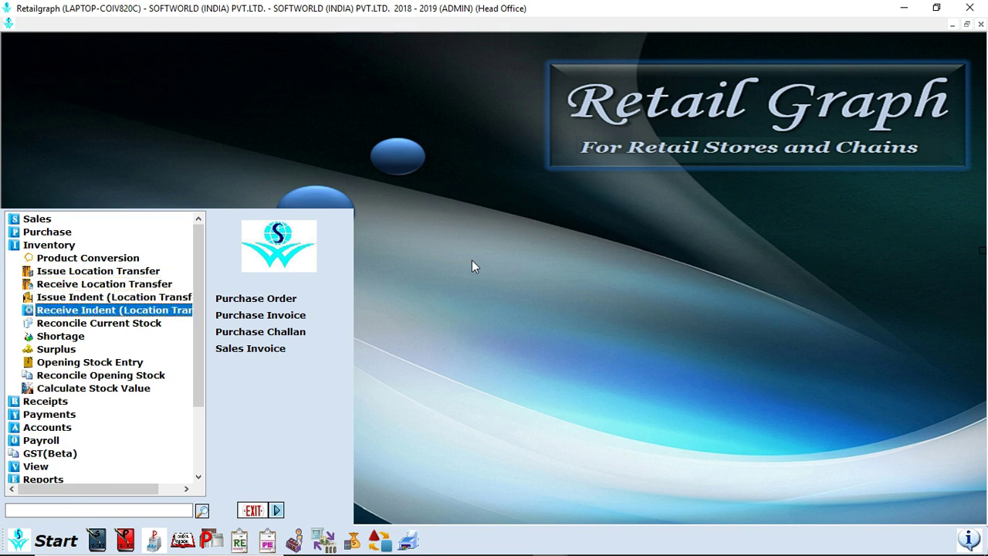
key(Down)
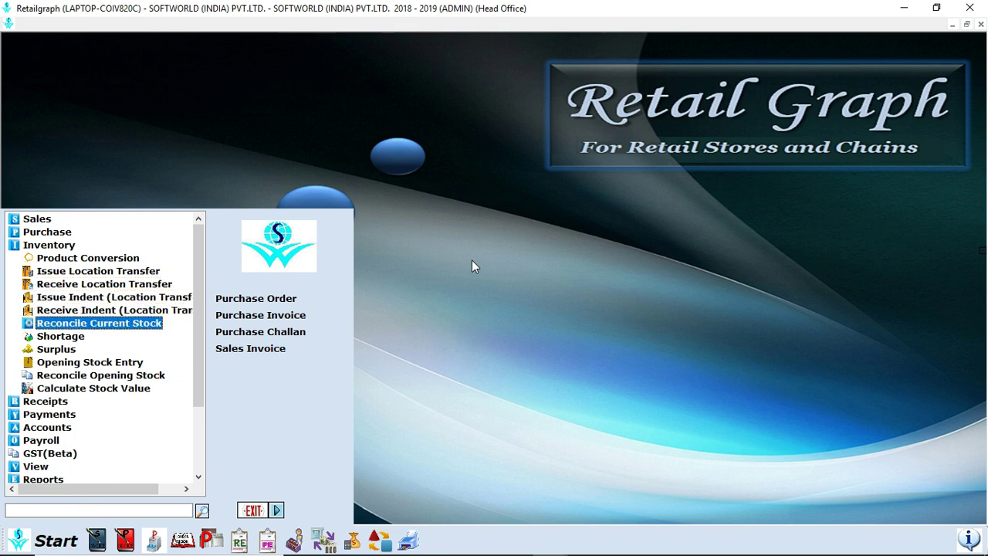
key(Down)
key(Down)
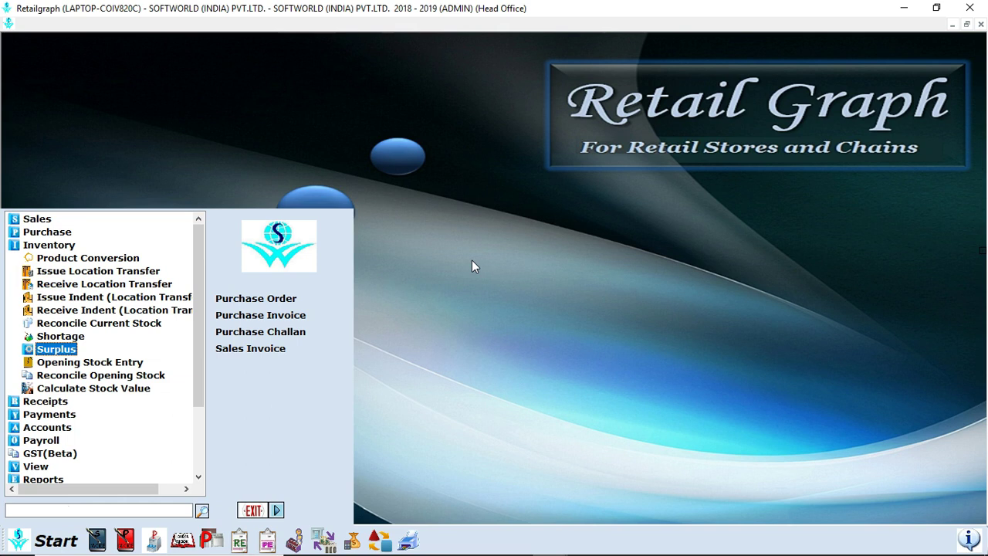
key(Down)
key(Down)
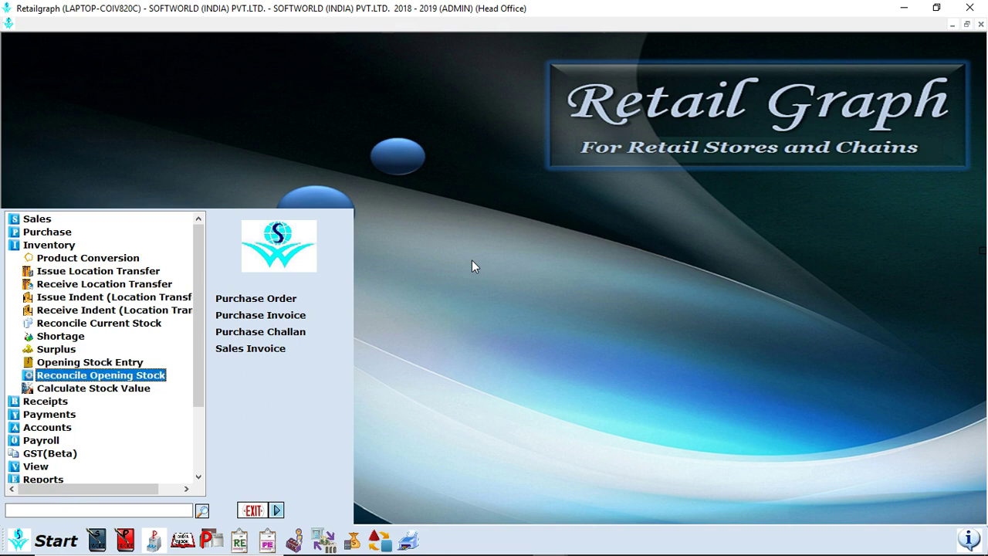
key(Down)
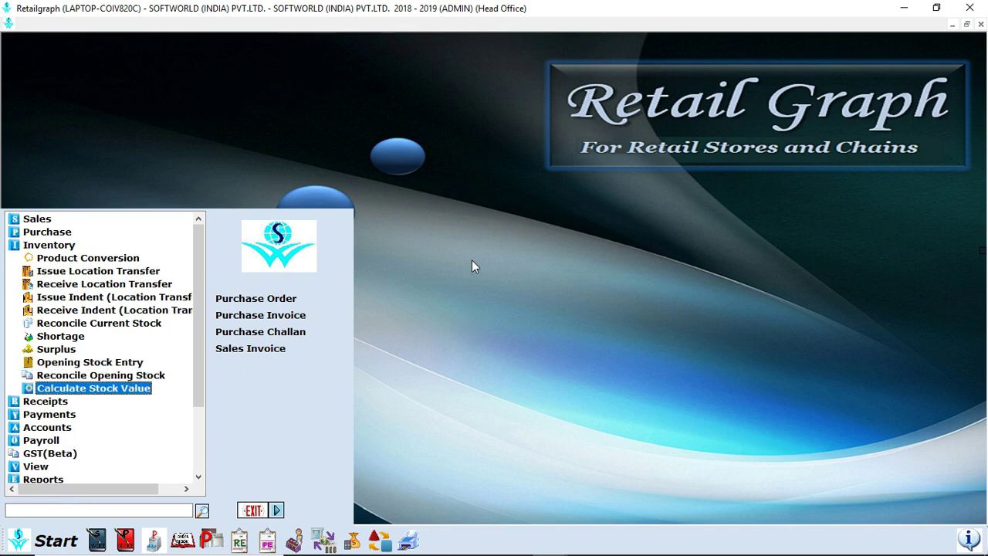
key(Left)
key(Left)
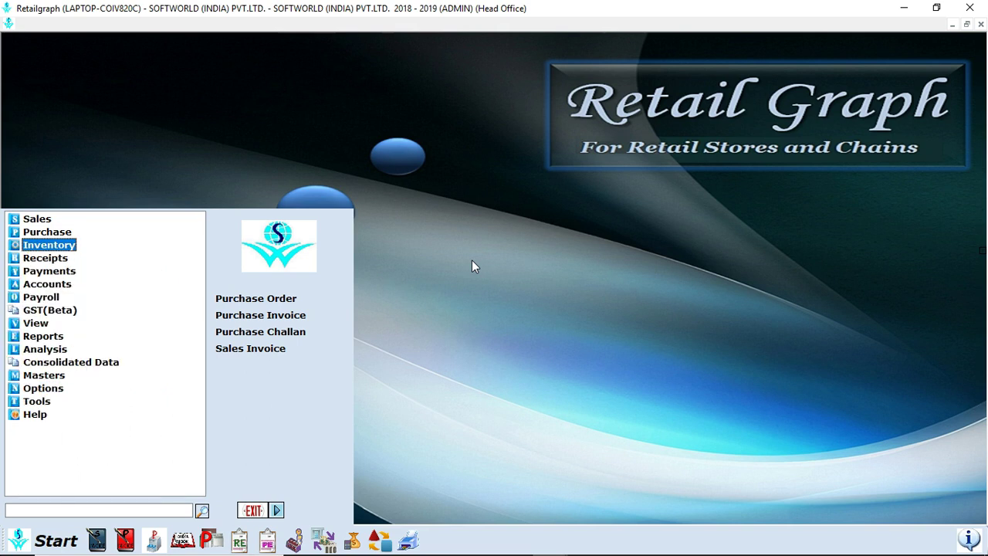
Step: Expand Receipts, open the Receipt entry form, and close it again
key(Down)
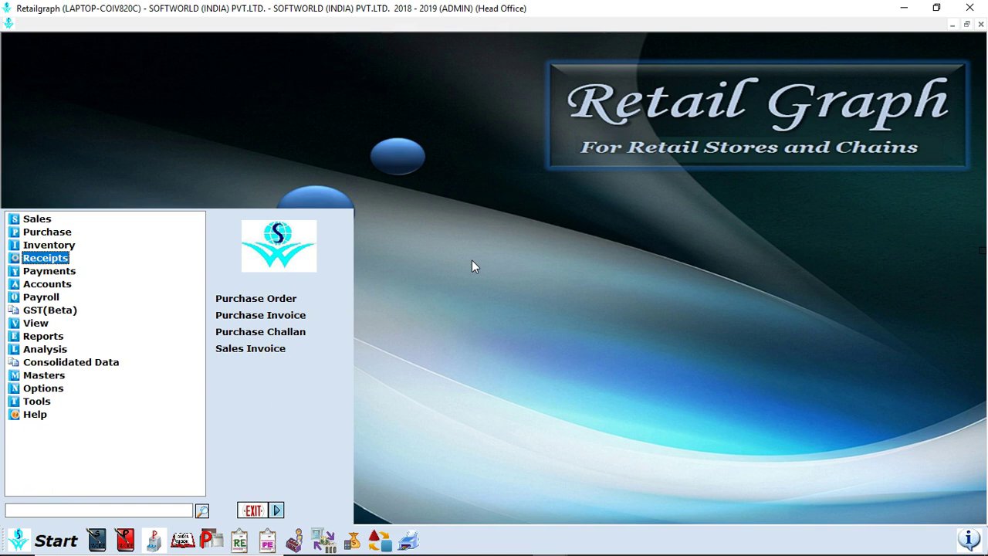
key(Right)
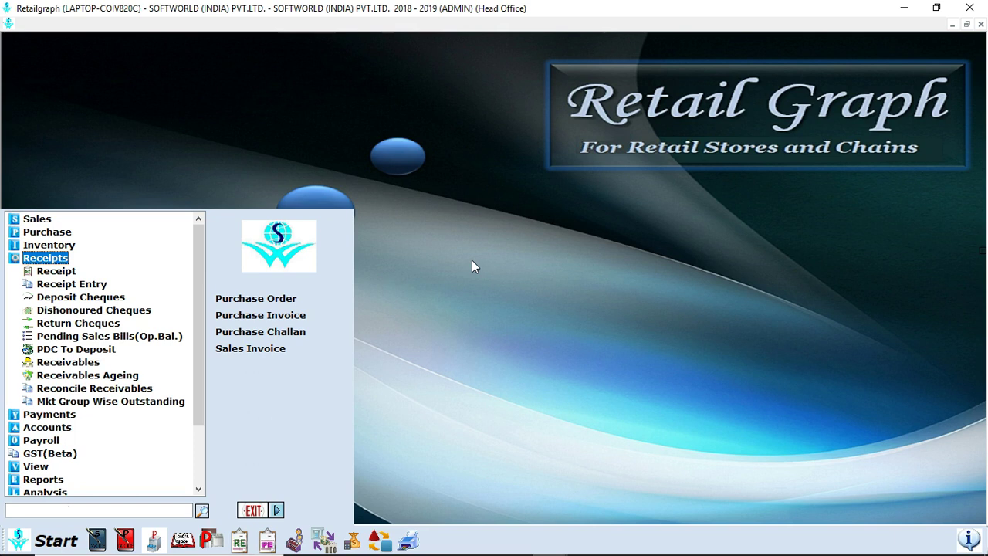
key(Down)
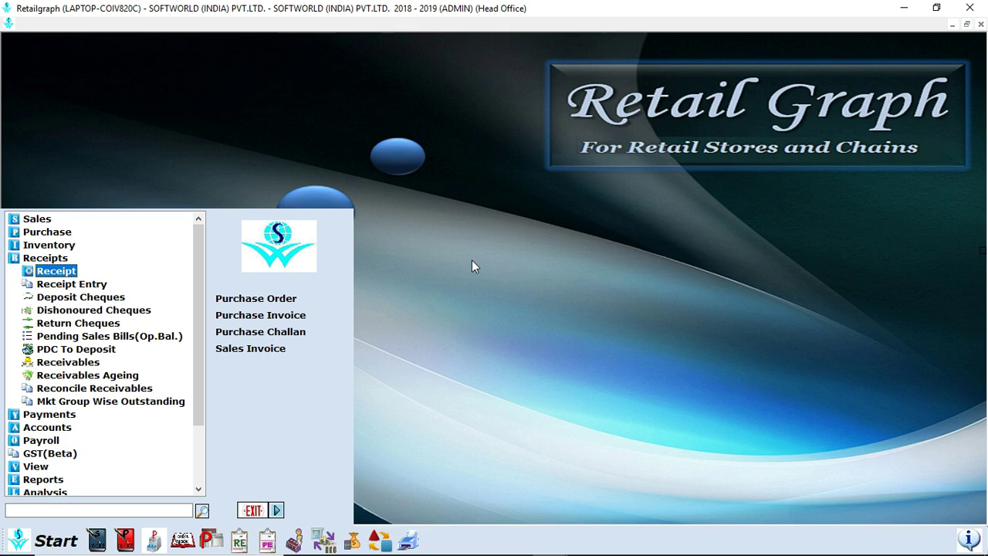
key(Return)
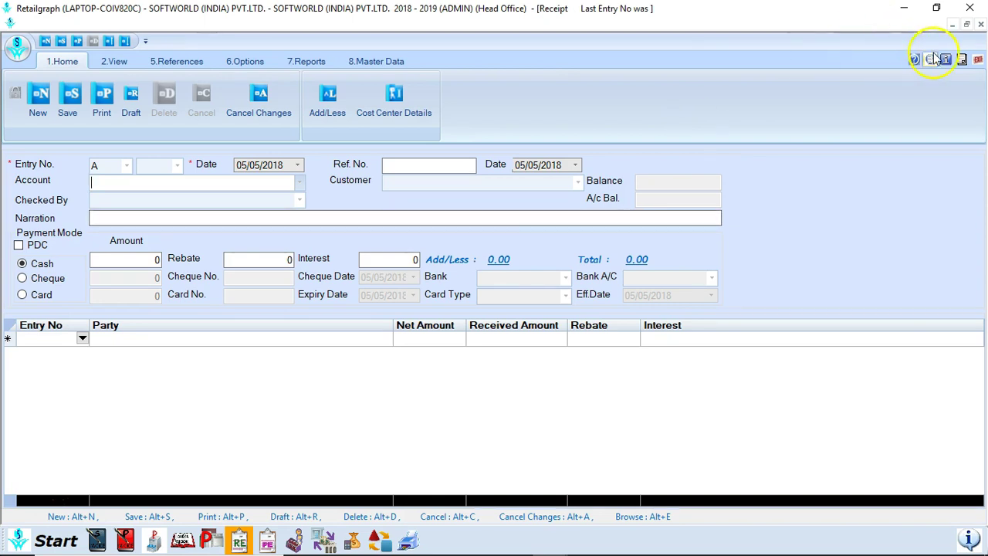
click(976, 59)
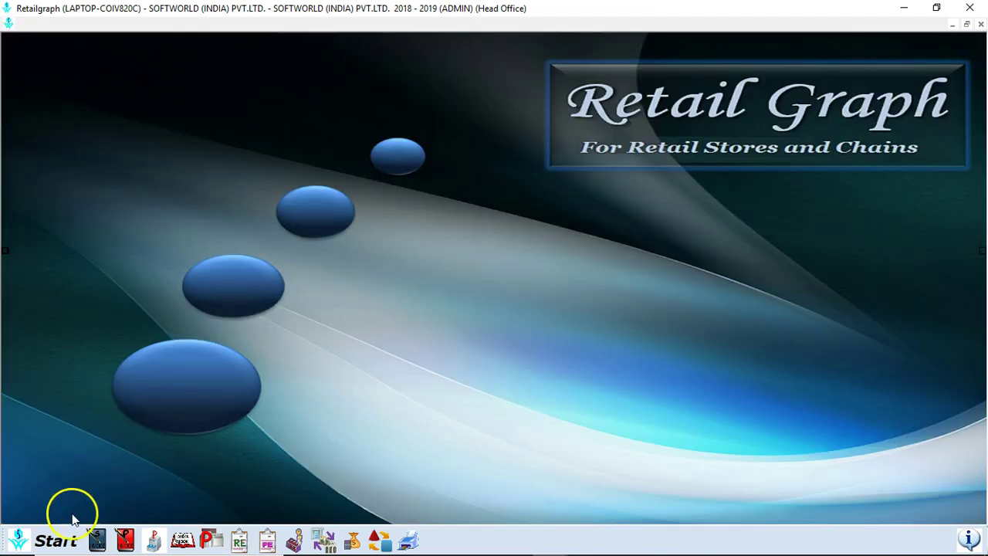
Step: Browse Receipts entries from Receipt Entry to Reconcile Receivables, then collapse Receipts
click(56, 538)
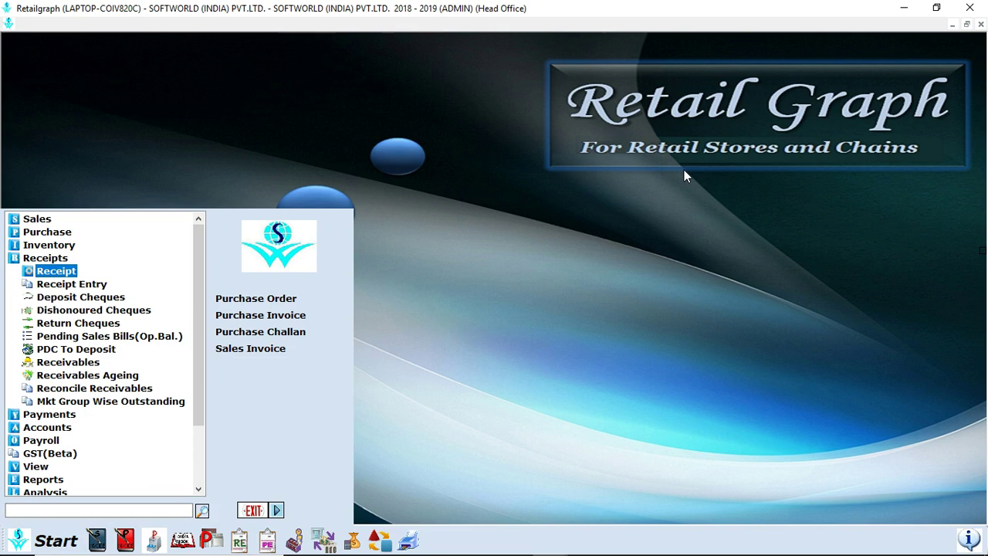
key(Down)
key(Down)
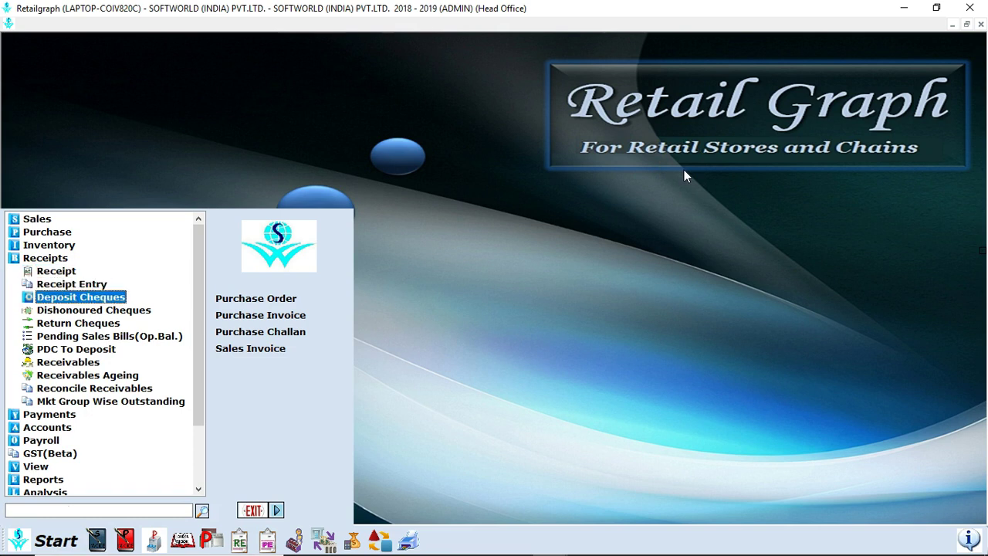
key(Down)
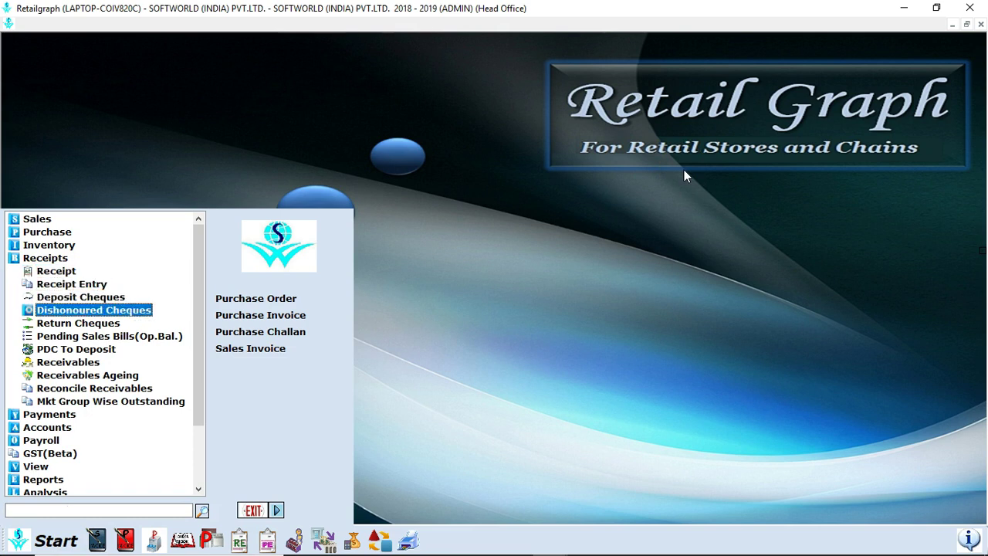
key(Down)
key(Down)
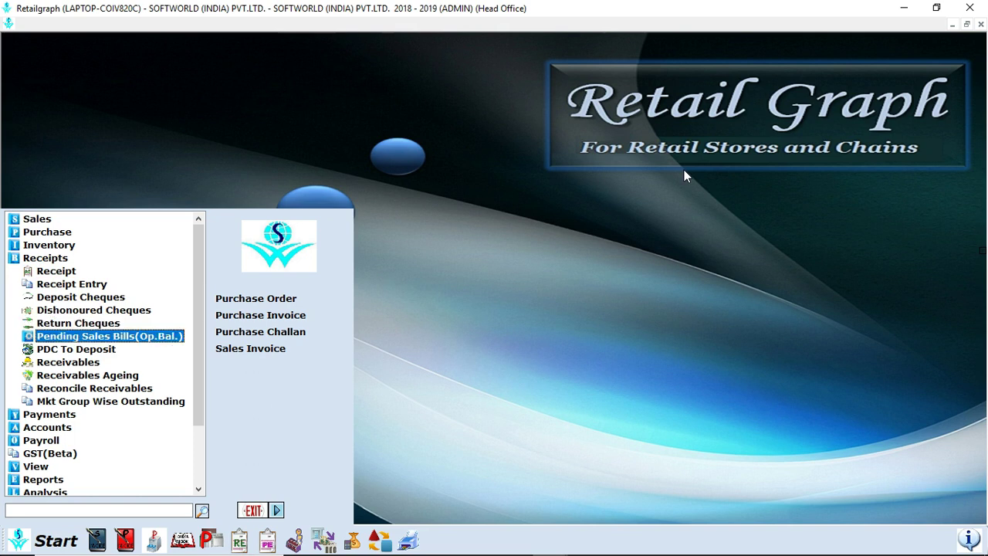
key(Down)
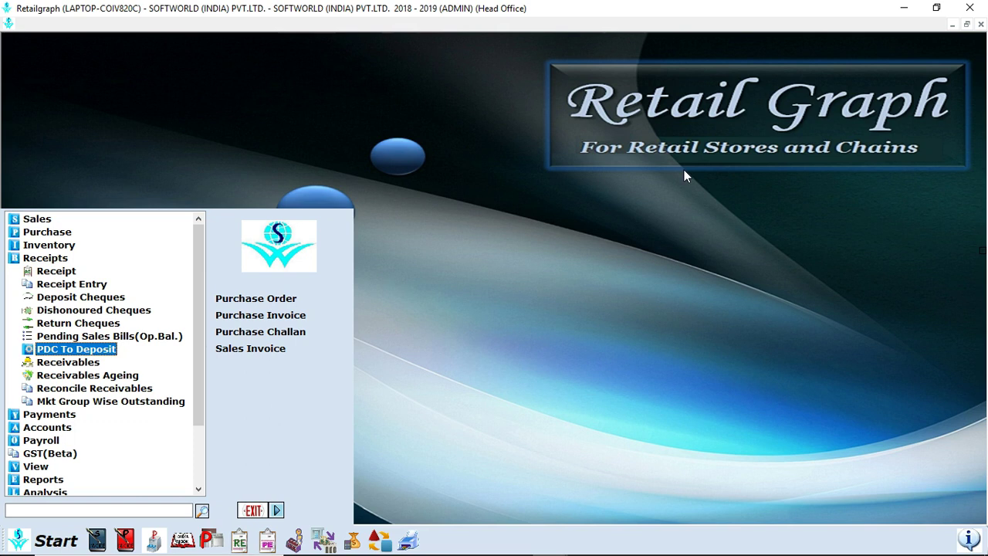
key(Down)
key(Down)
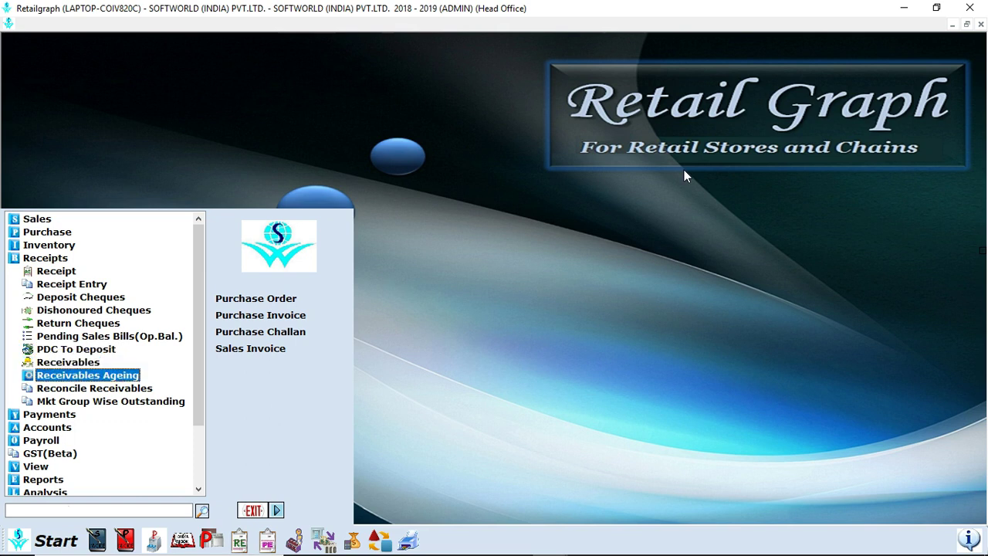
key(Down)
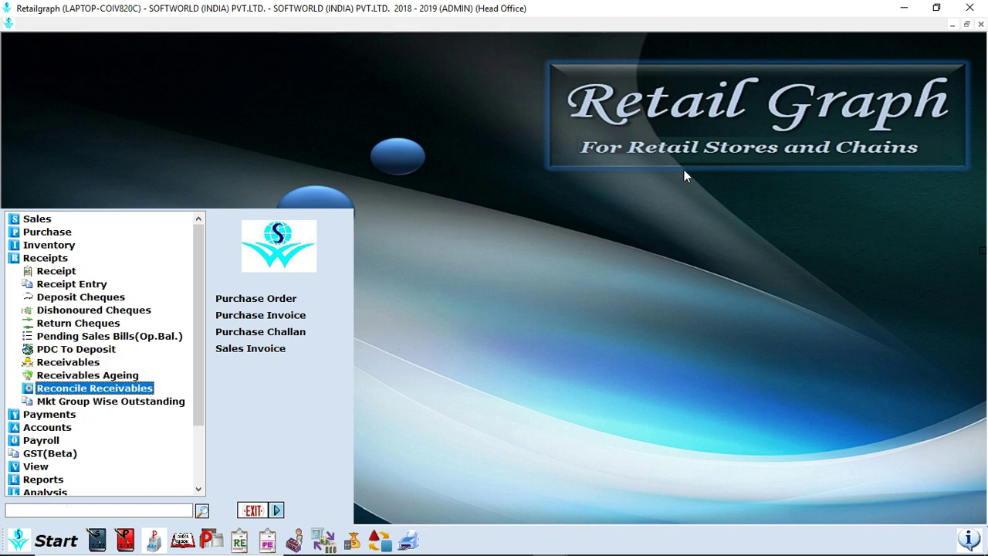
key(Down)
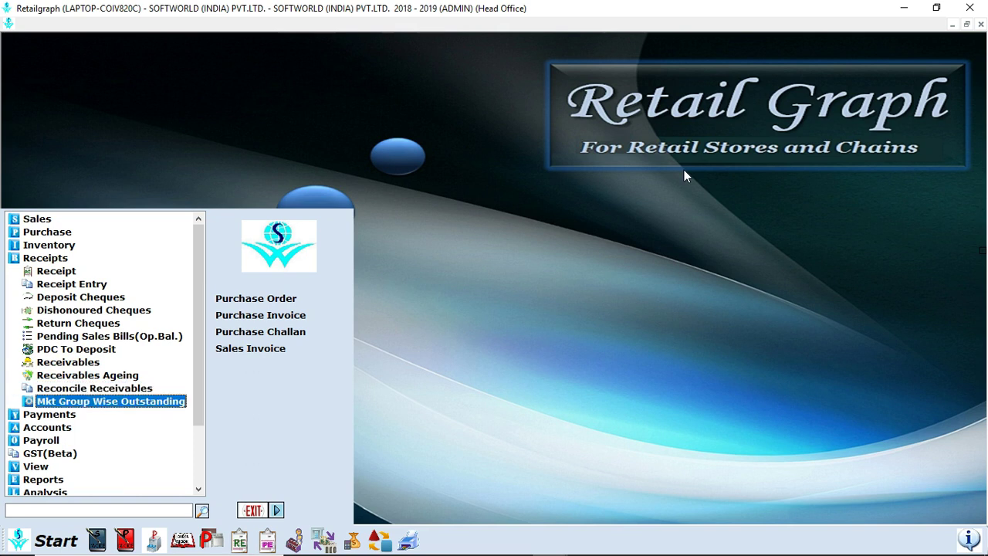
key(Left)
key(Left)
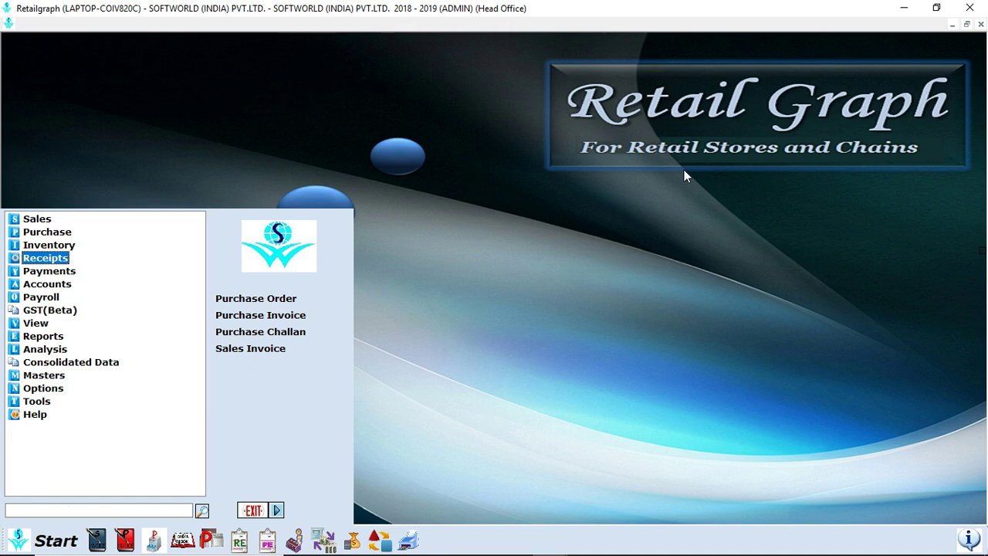
Step: Expand Payments, open the Make Payment form and close it, returning to the module list
key(Down)
key(Right)
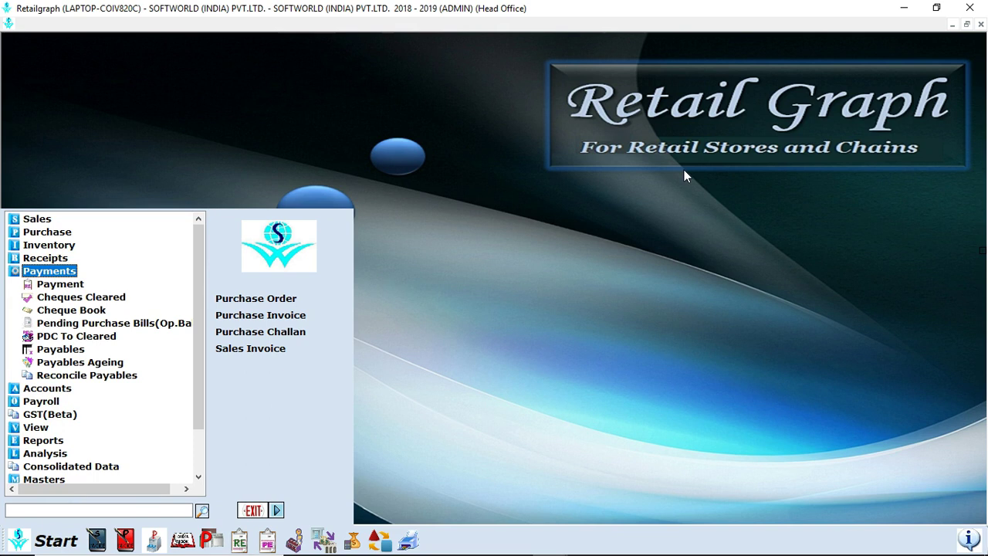
key(Down)
key(Return)
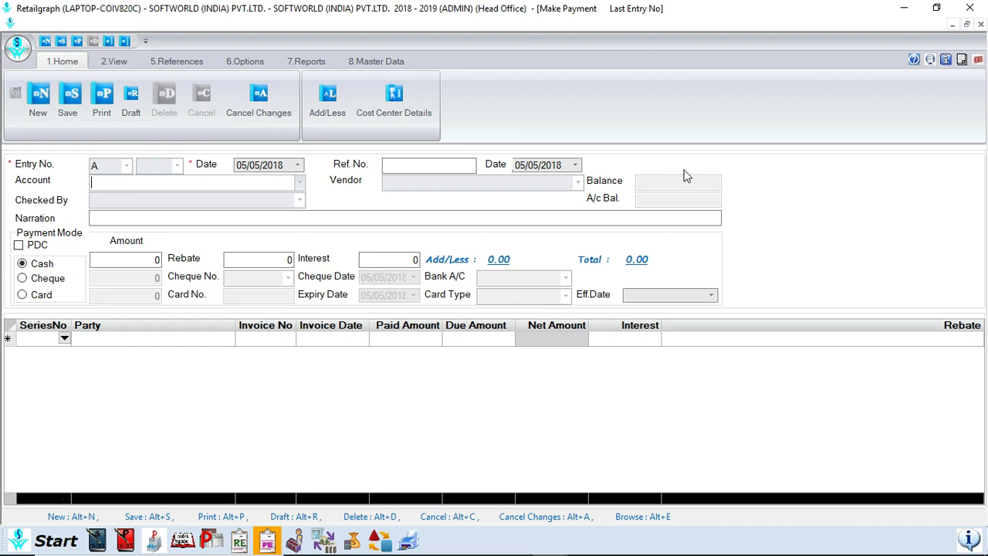
click(977, 60)
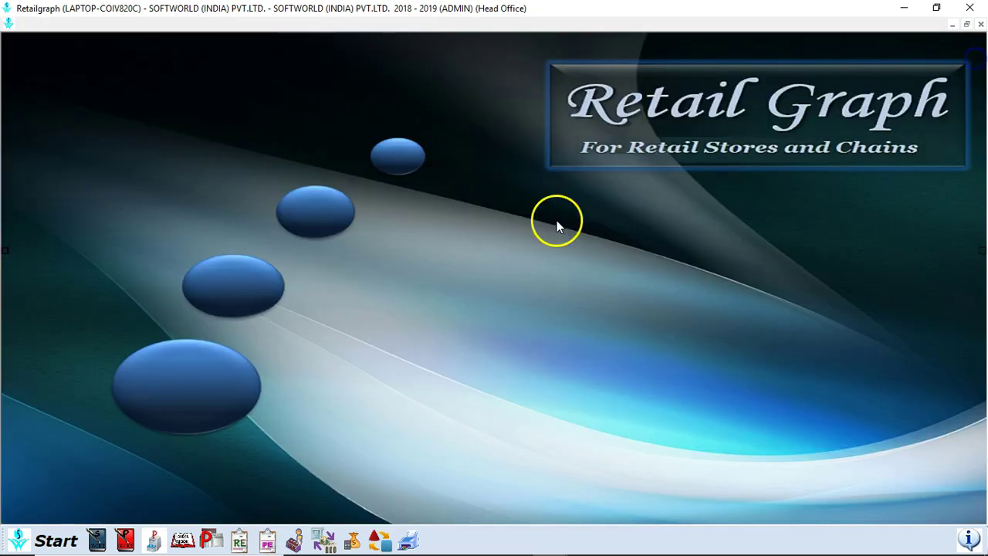
click(19, 538)
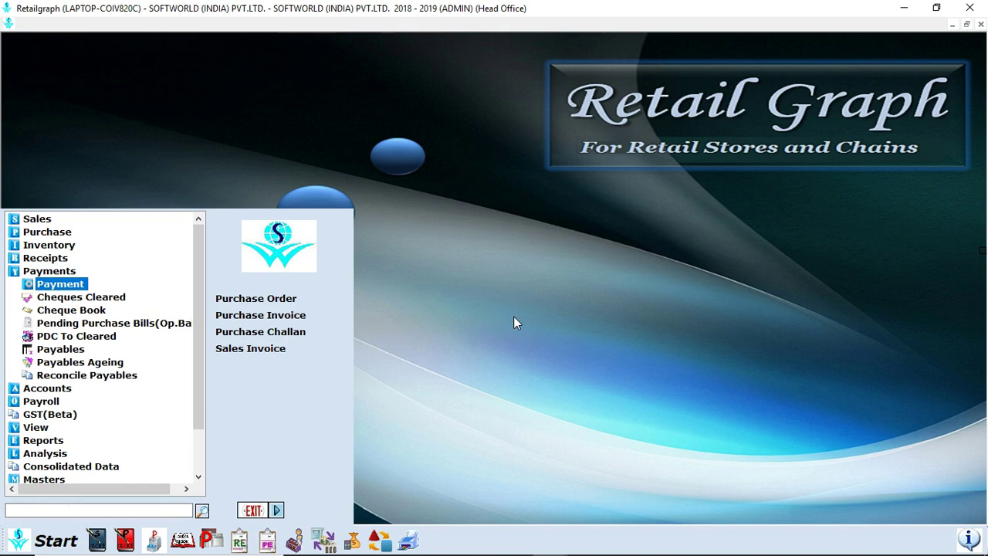
Step: Step through Cheques Cleared, Cheque Book, PDC To Cleared and Payables, then collapse Payments
key(Down)
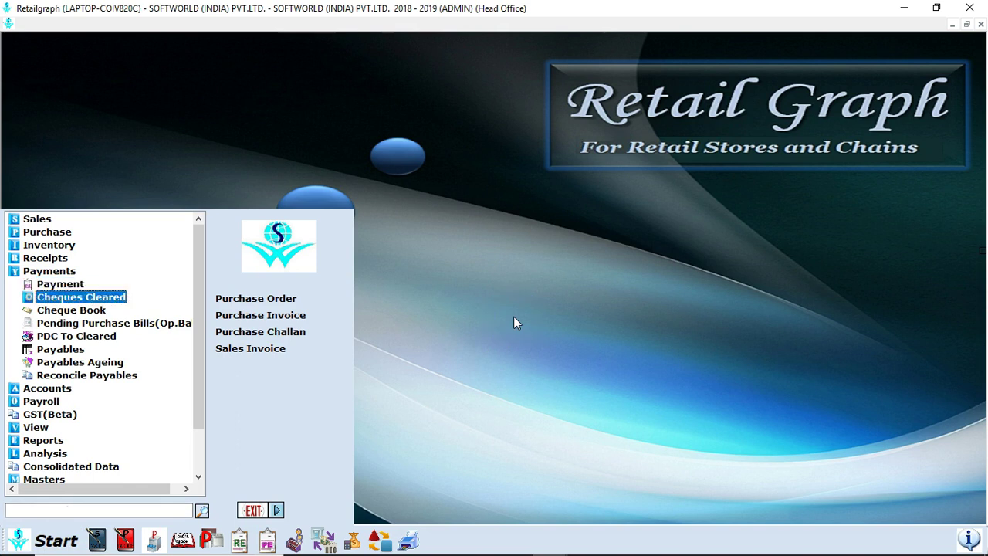
key(Down)
key(Down)
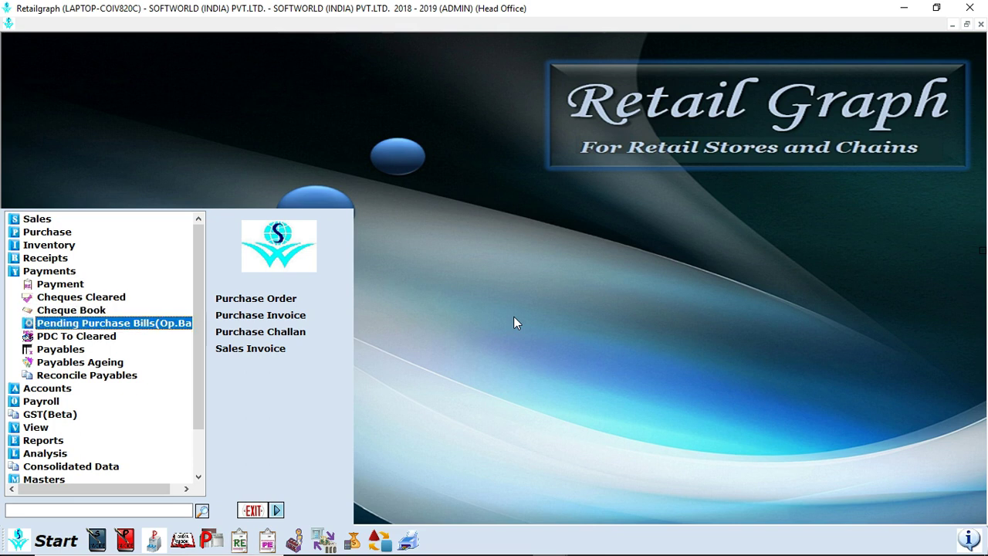
key(Down)
key(Down)
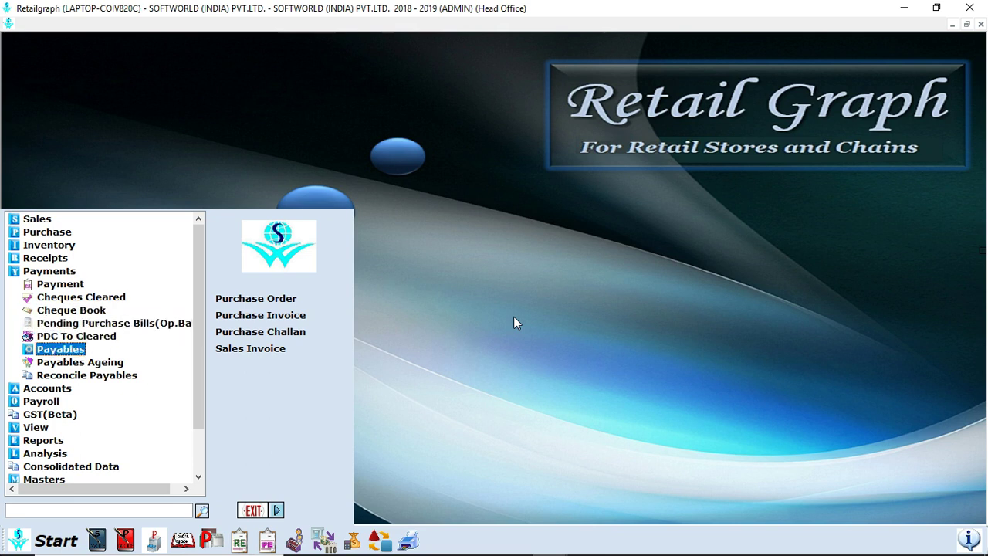
key(Down)
key(Down)
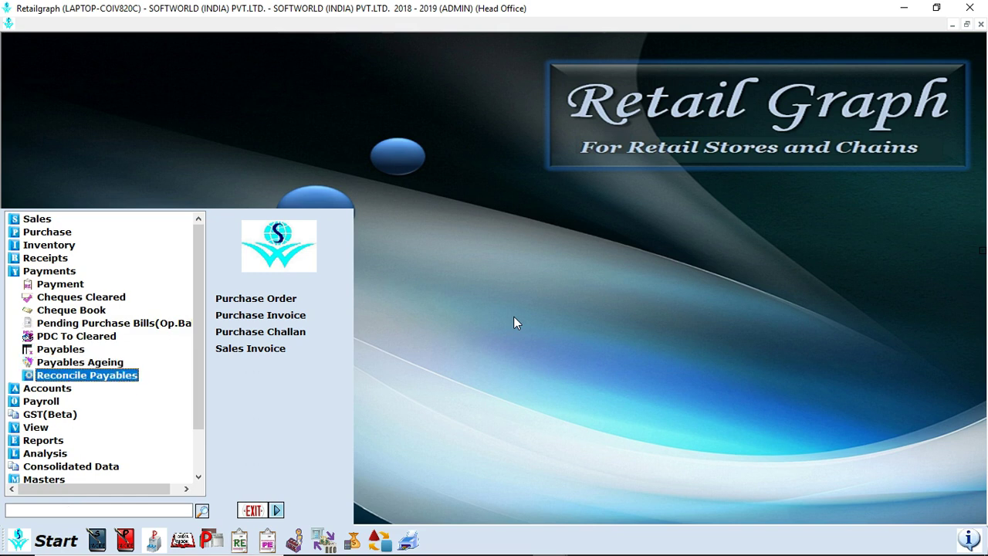
key(Left)
key(Left)
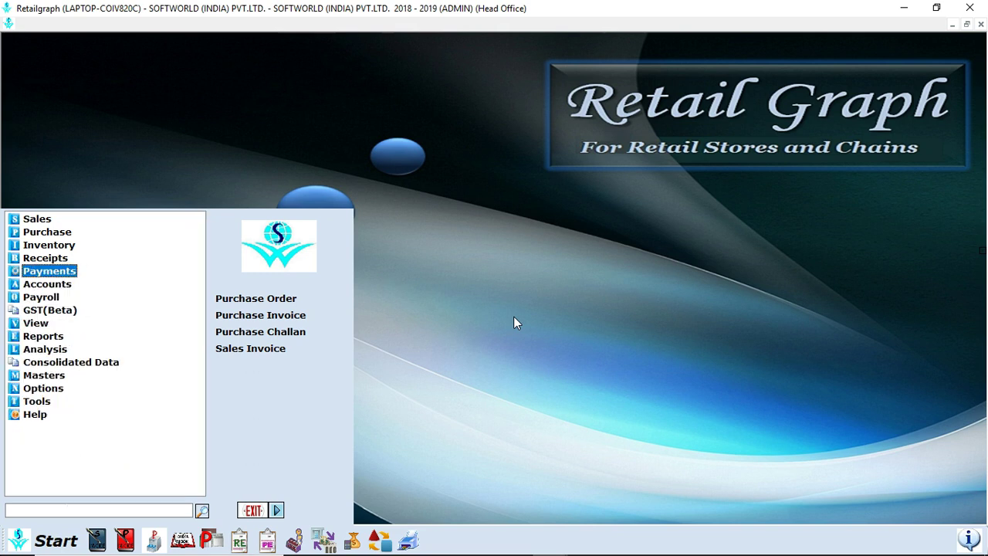
key(Down)
Step: Expand Accounts, browse Bank Reconciliation through Payment Voucher, then collapse Accounts
key(Right)
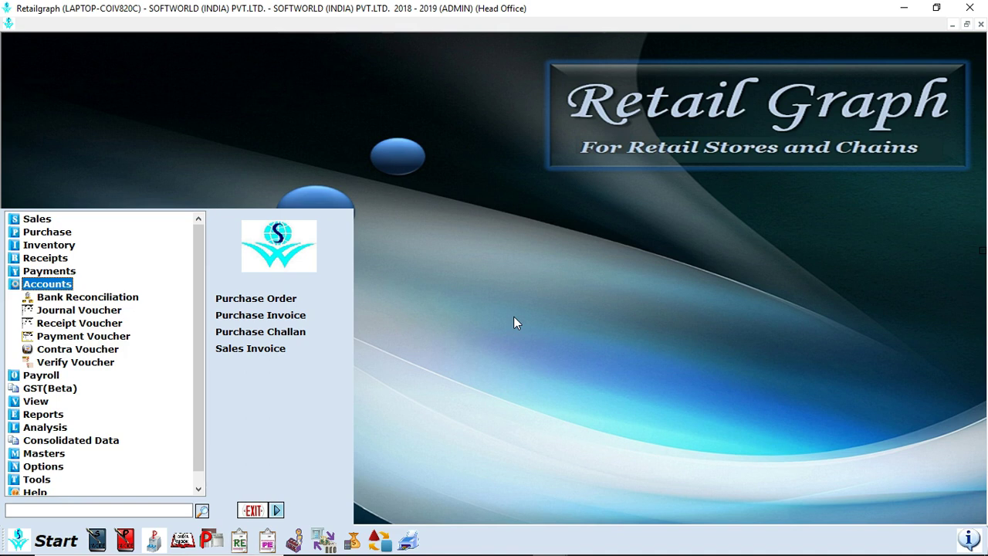
key(Down)
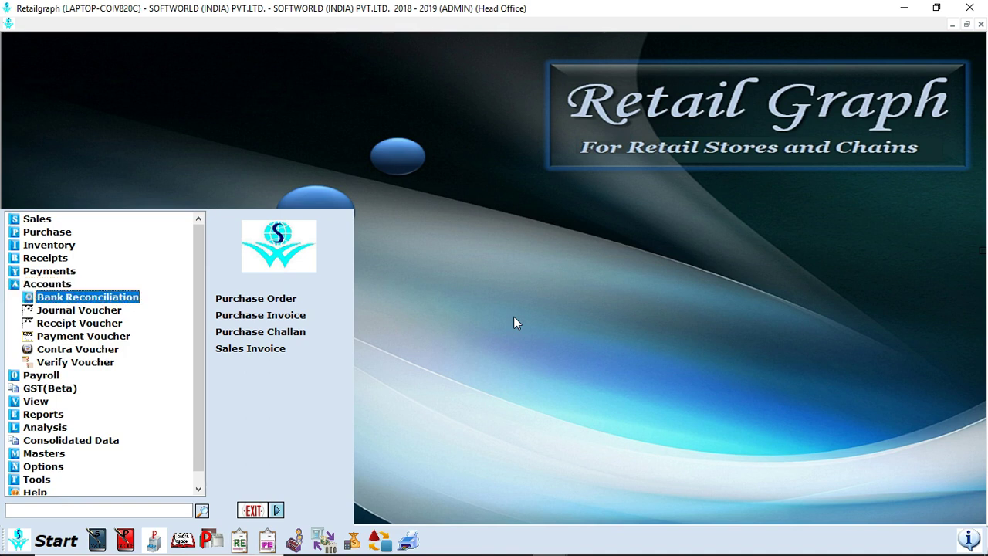
key(Down)
key(Down)
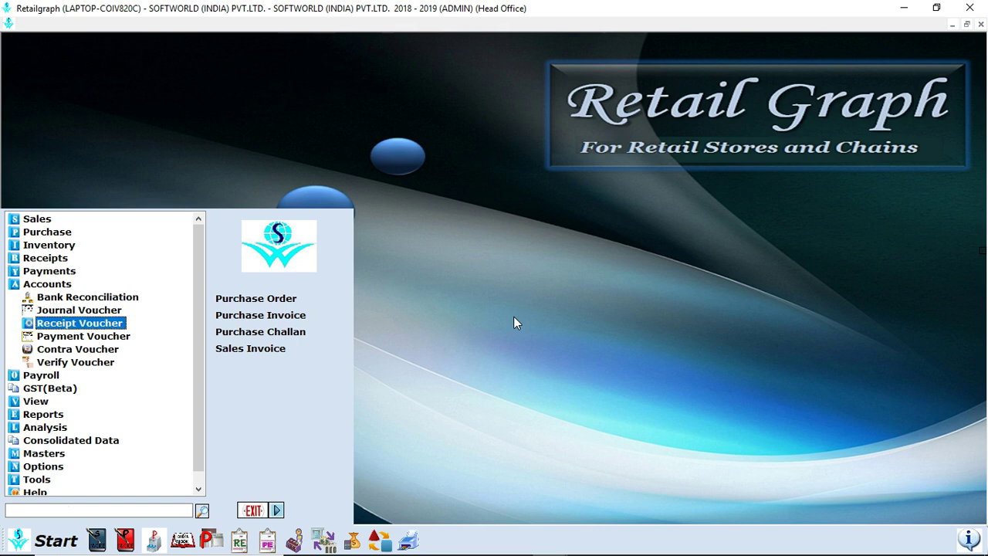
key(Down)
key(Down)
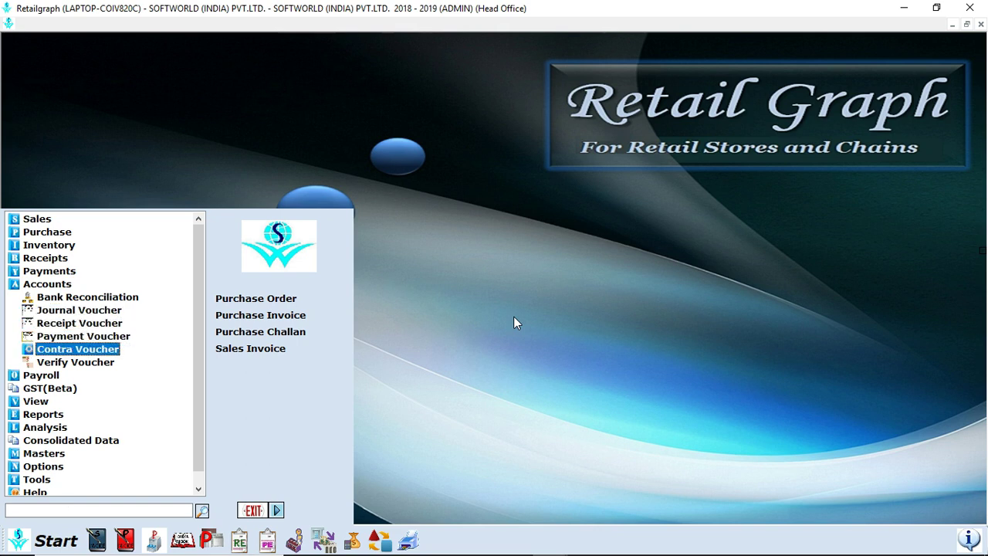
key(Down)
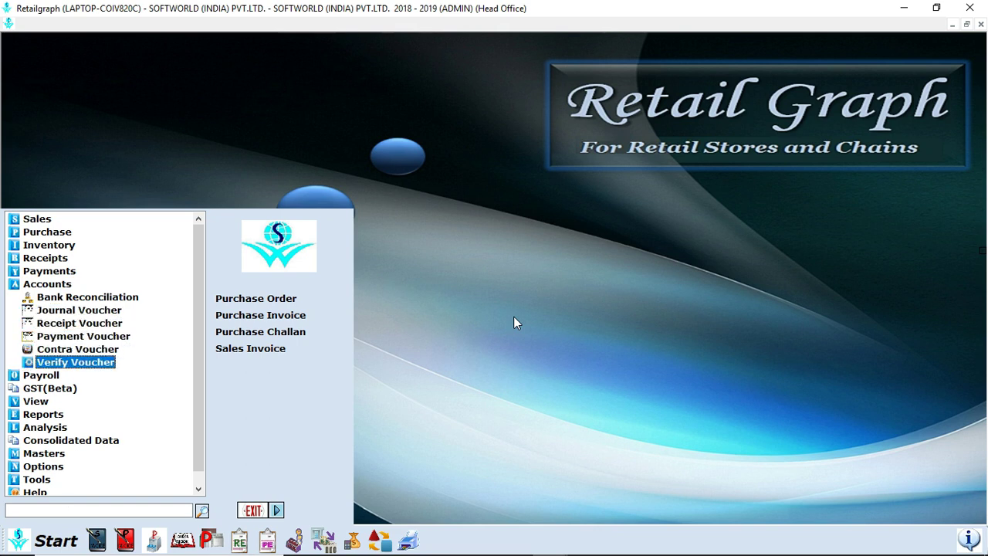
key(Left)
key(Left)
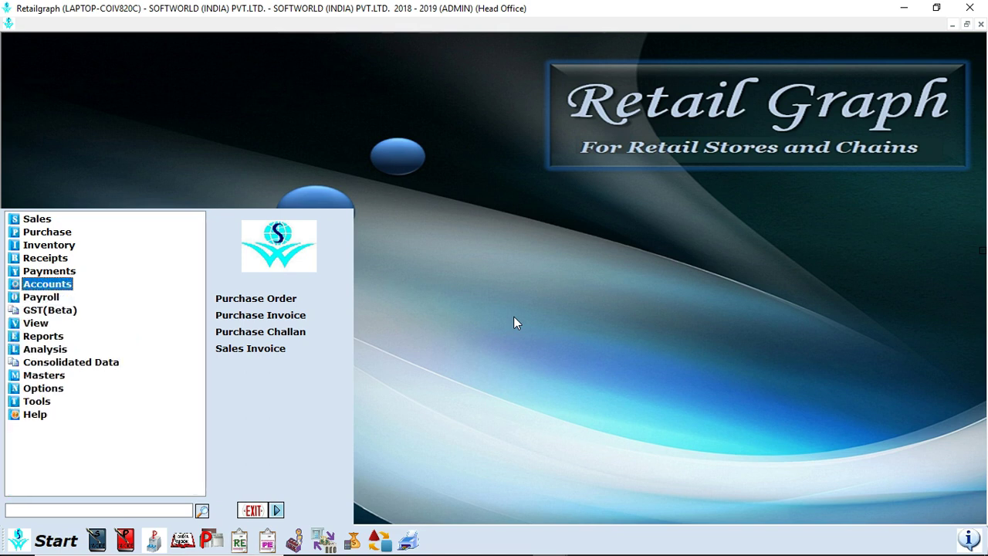
Step: Expand and collapse Payroll, then move down to GST(Beta)
key(Down)
key(Right)
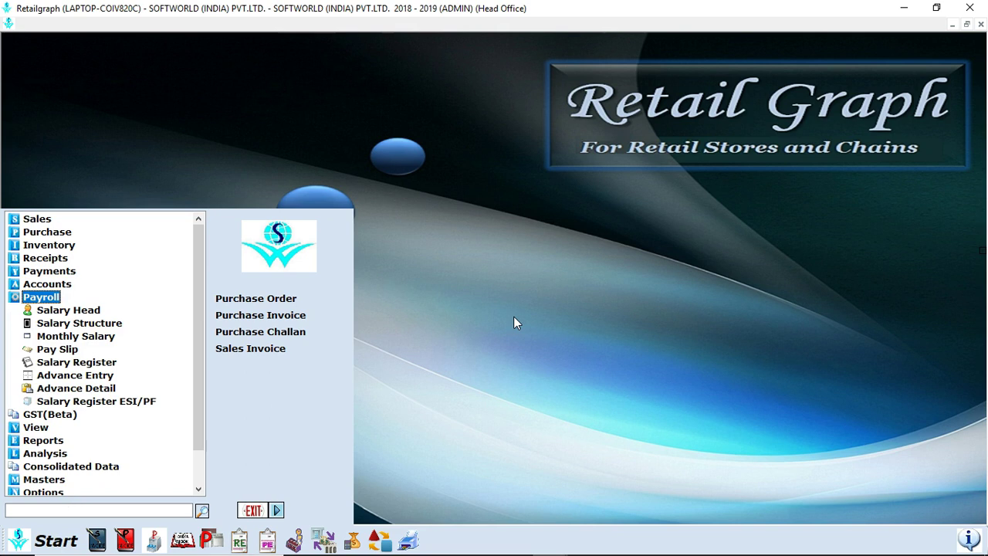
click(459, 439)
key(Left)
key(Down)
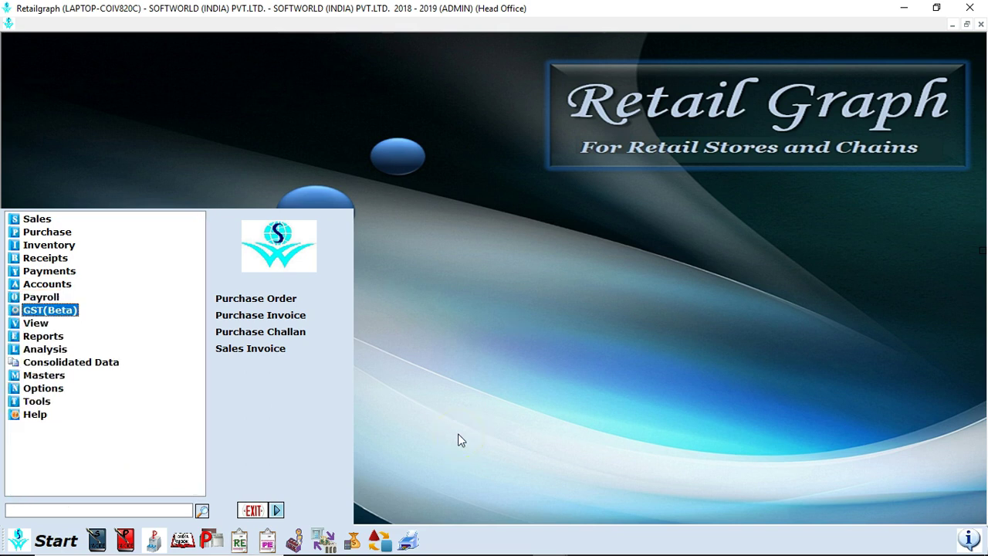
Step: Browse GST(Beta) and GST Return (Karvy) entries, fold them, then expand View to Transaction Query
key(Right)
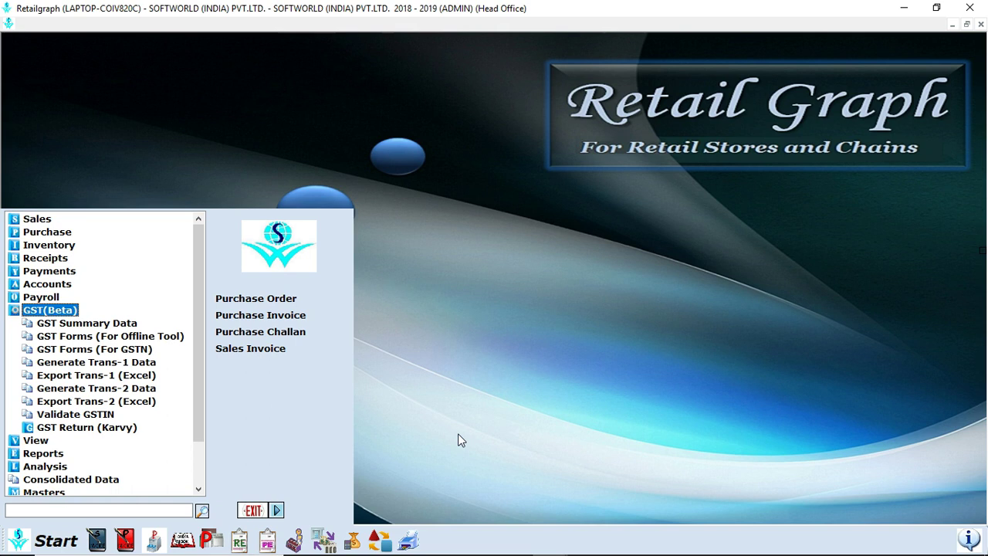
key(Down)
key(Down)
key(Down)
key(Down)
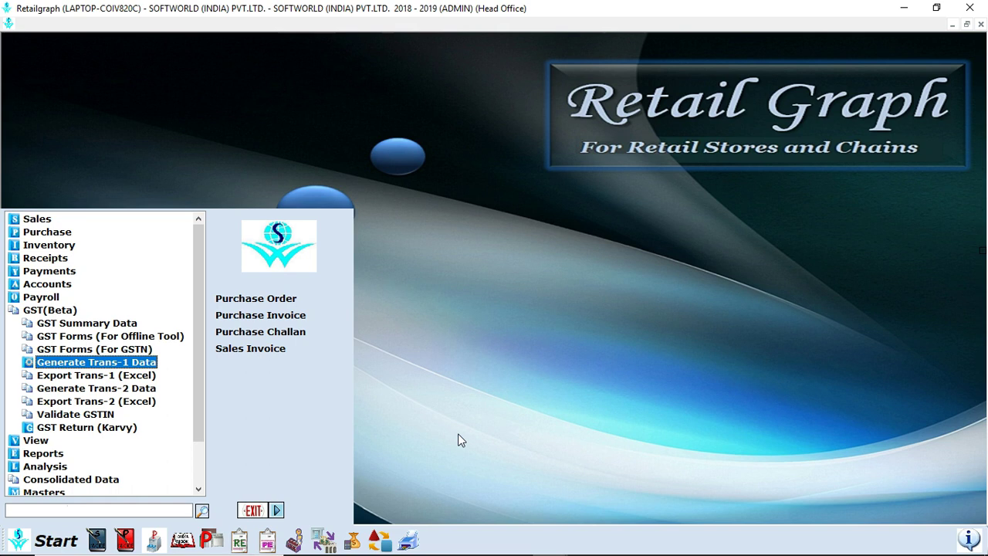
key(Down)
key(Down)
key(Down)
key(Down)
key(Down)
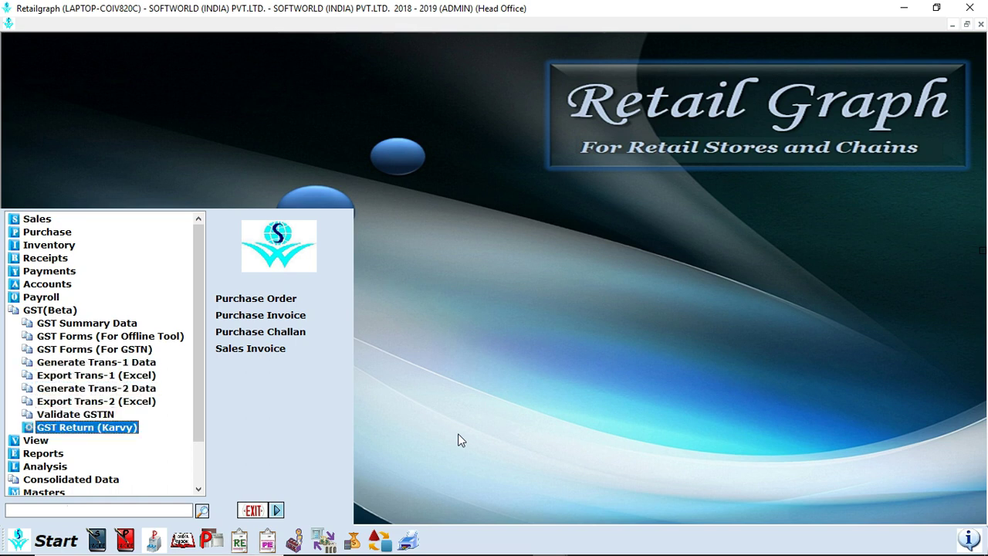
key(Right)
key(Down)
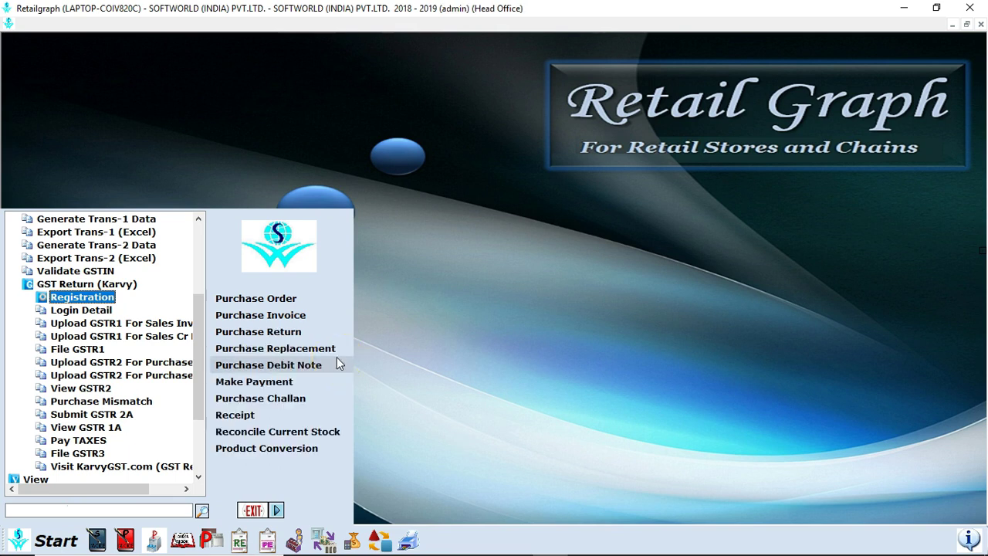
key(Left)
key(Left)
key(Left)
key(Left)
key(Down)
key(Right)
key(Down)
key(Down)
key(Down)
key(Down)
key(Down)
key(Down)
key(Down)
key(Down)
key(Down)
key(Down)
key(Down)
key(Down)
key(Down)
key(Down)
key(Down)
key(Down)
key(Down)
Step: Open Product Query from the View queries list in the Start menu
key(Up)
key(Up)
key(Up)
key(Up)
key(Up)
key(Up)
key(Up)
key(Up)
key(Up)
key(Up)
key(Up)
key(Up)
key(Up)
key(Up)
key(Up)
key(Up)
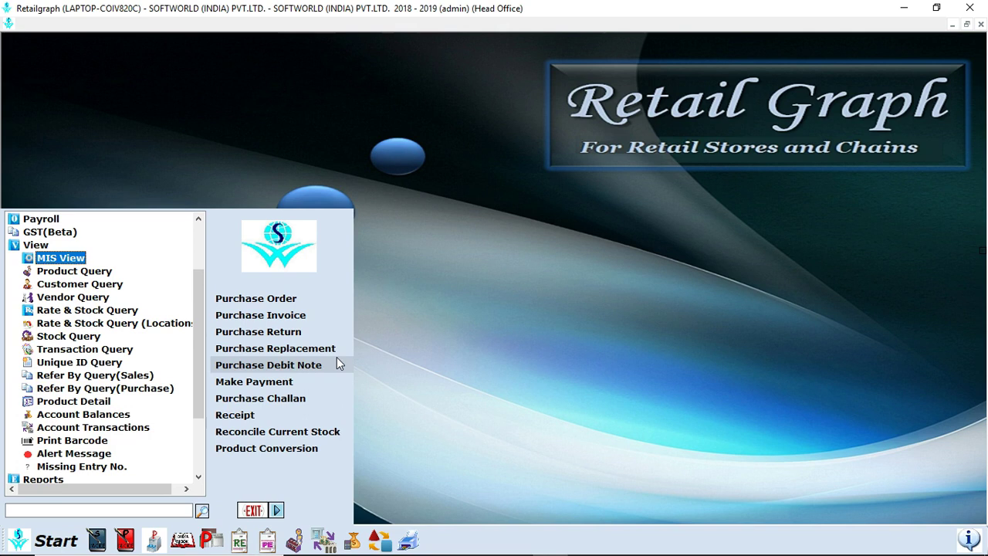
key(Down)
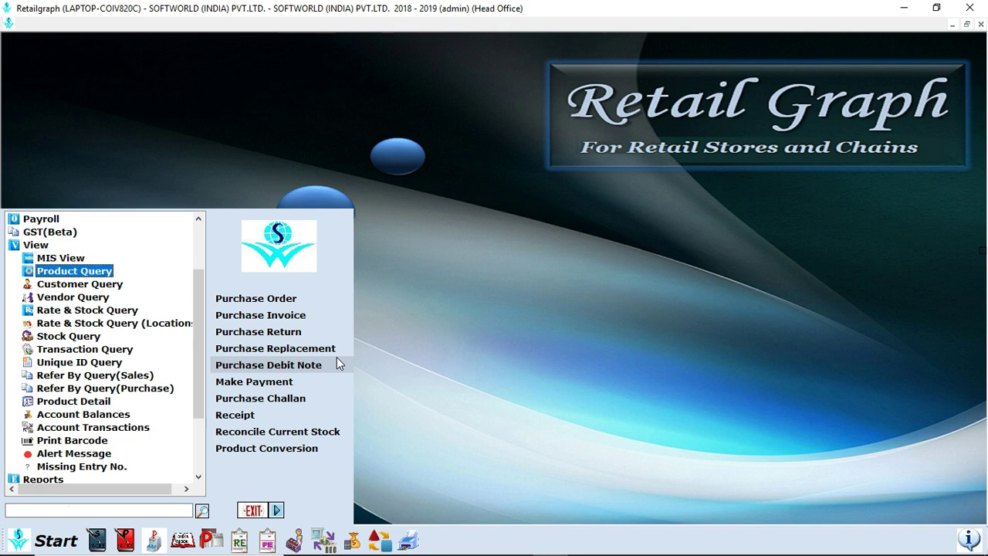
key(Return)
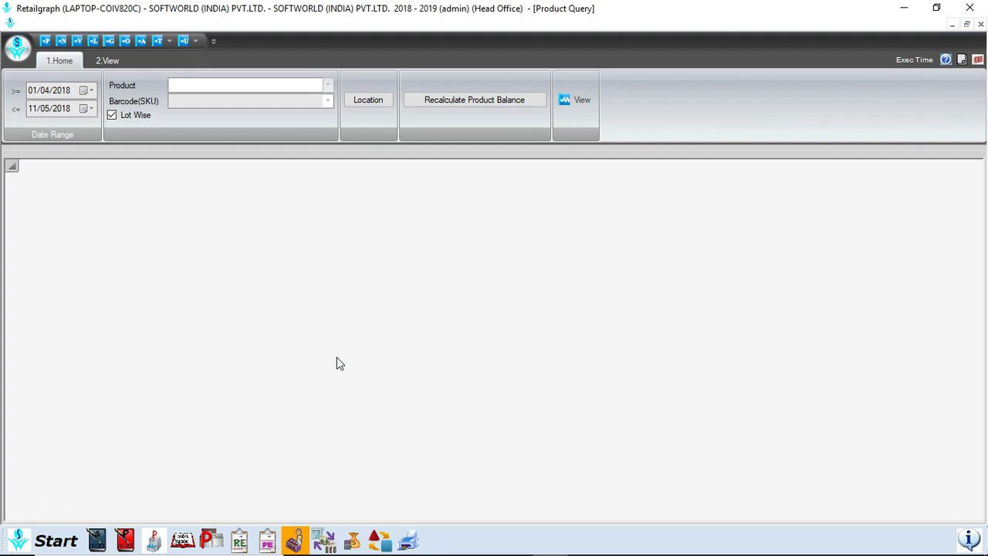
click(328, 87)
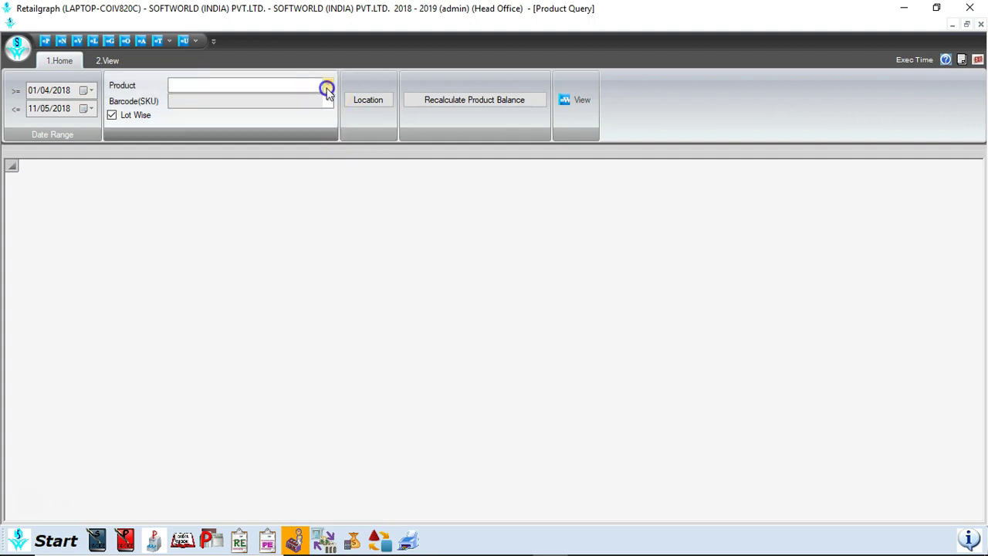
click(309, 123)
click(313, 100)
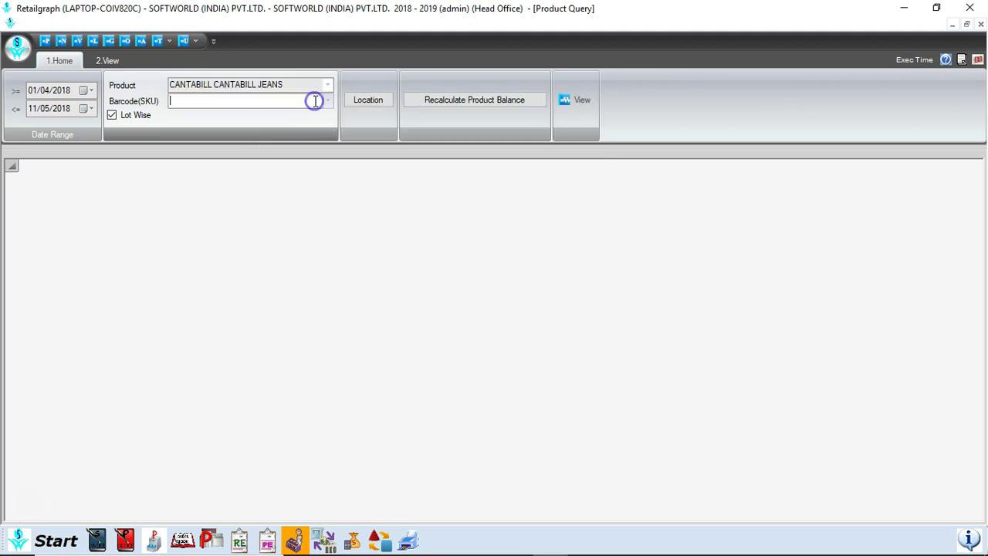
click(329, 101)
click(303, 128)
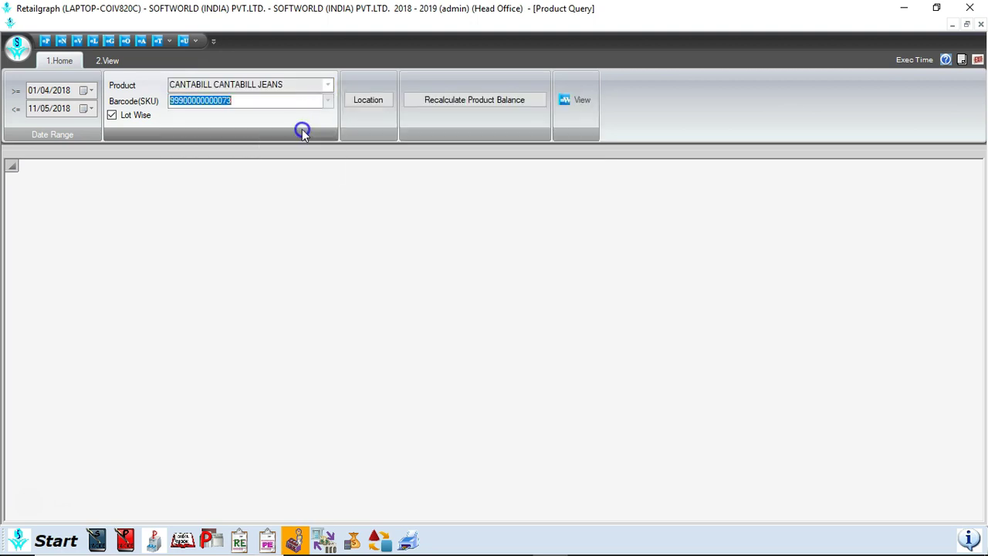
click(581, 103)
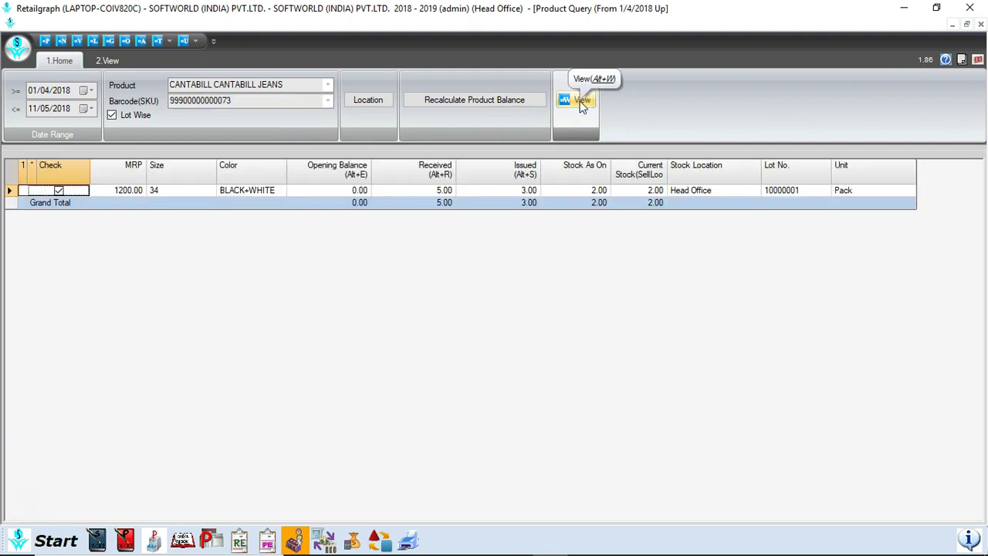
double_click(409, 171)
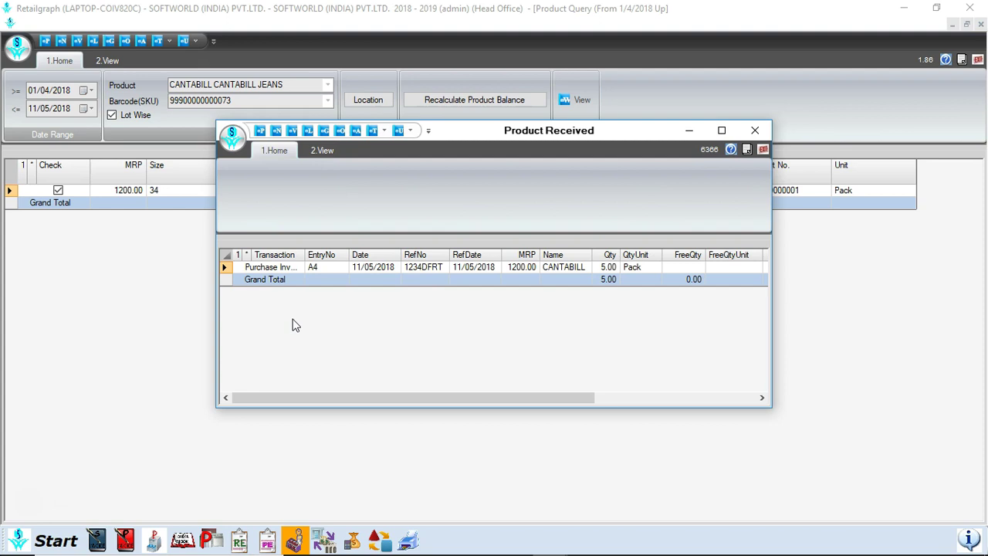
click(292, 267)
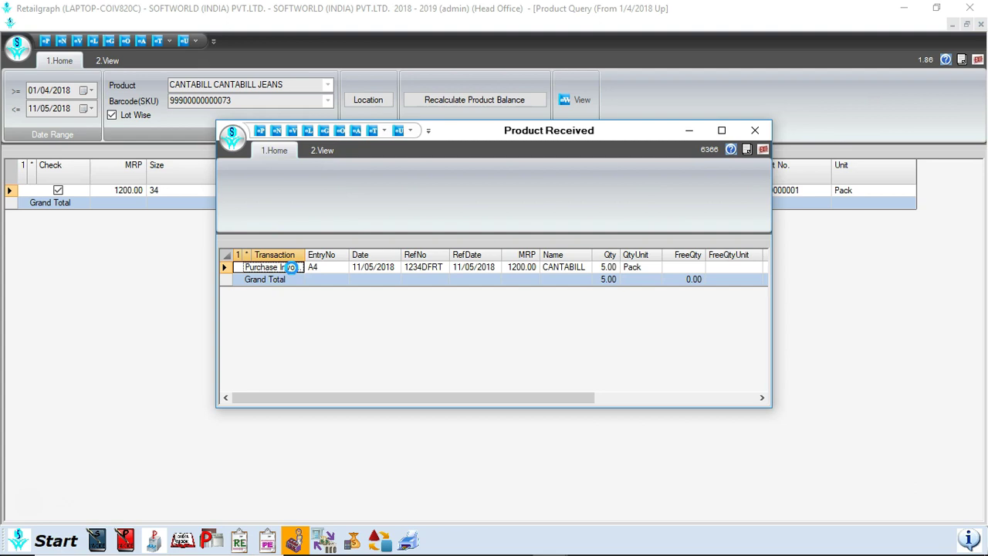
double_click(292, 267)
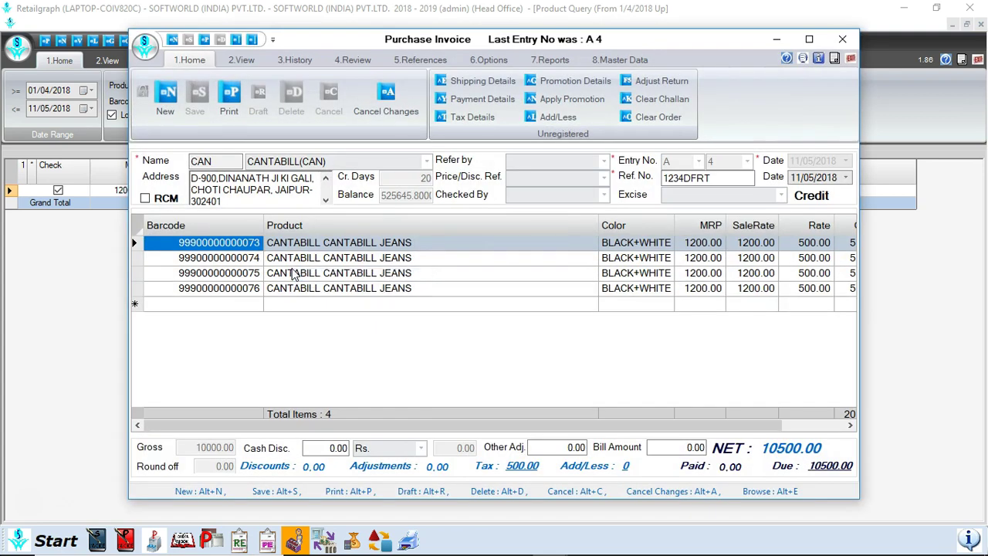
click(842, 40)
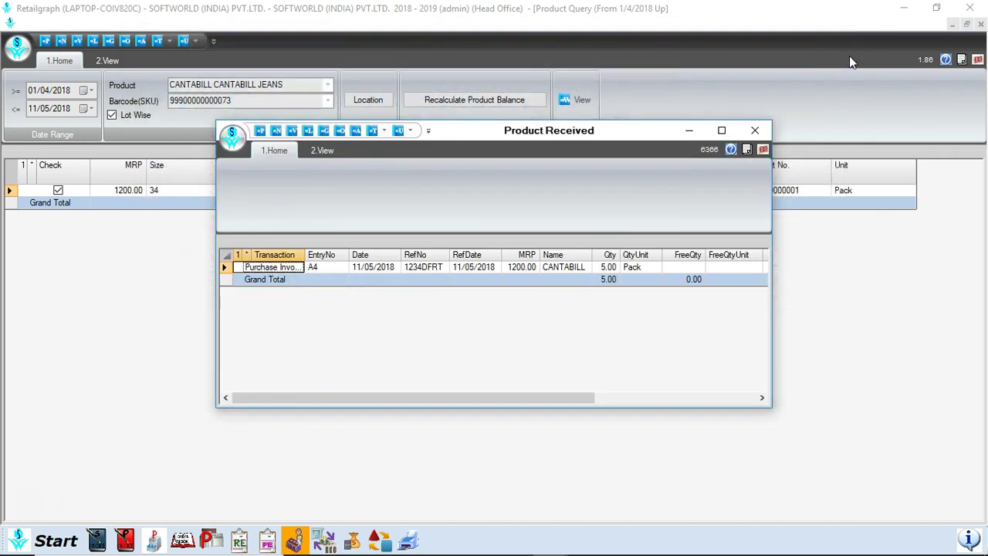
click(764, 148)
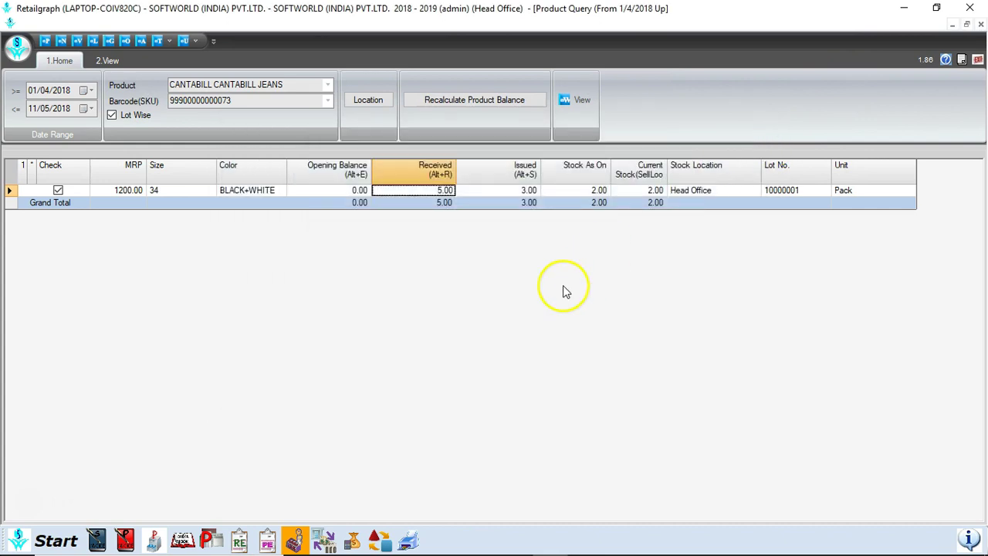
Step: Review Sales Invoices A03–A05 behind the issued quantity, then close Product Query
double_click(489, 191)
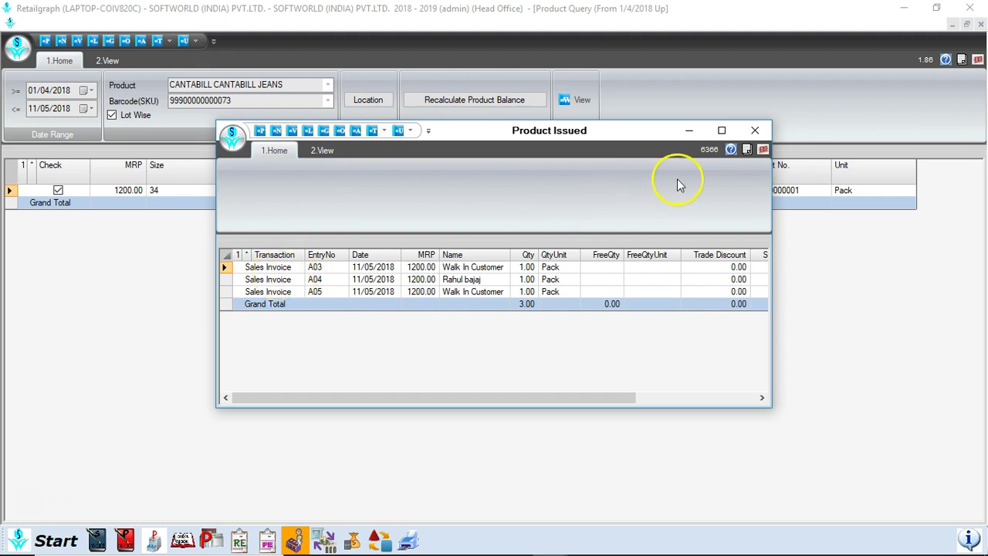
click(763, 150)
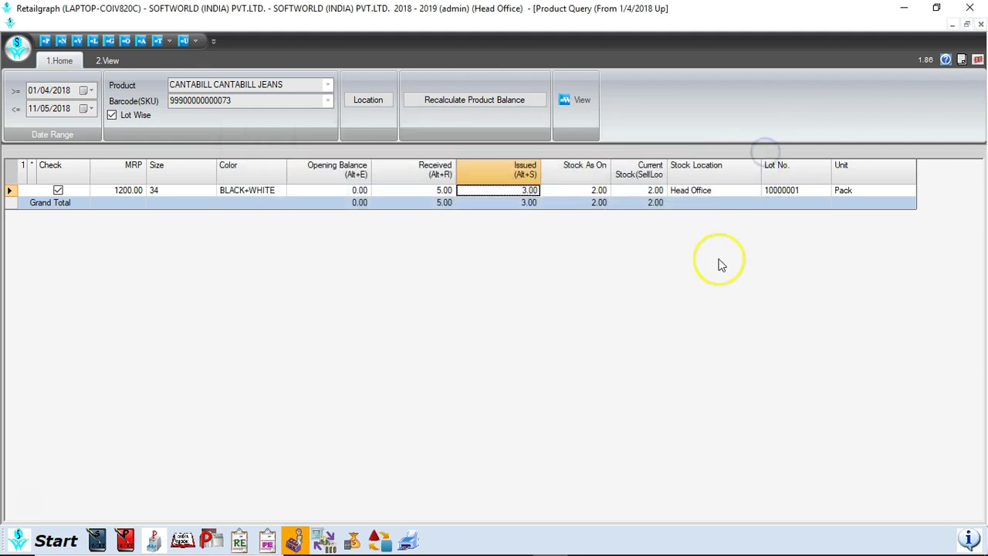
click(977, 59)
click(48, 540)
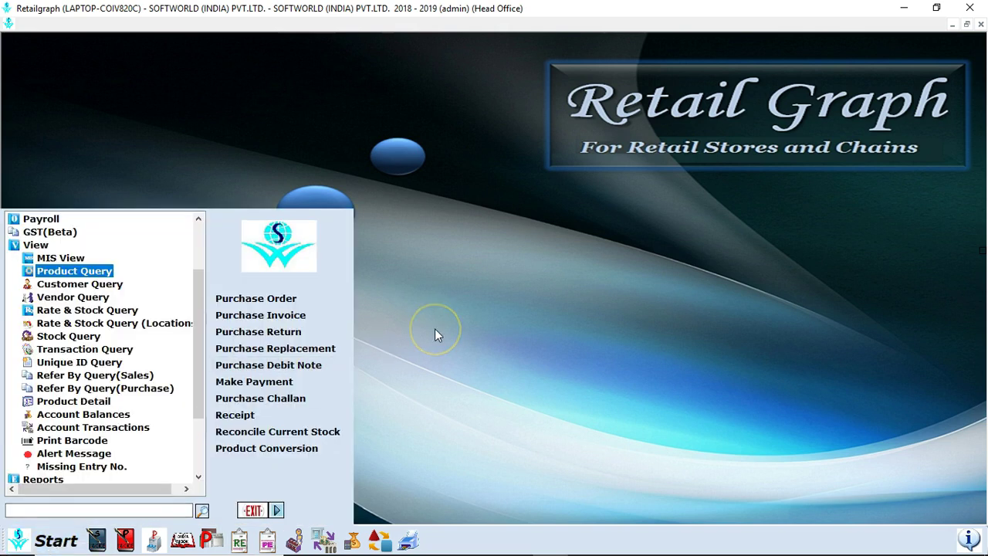
Step: Browse the View queries from MIS View down through Print Barcode
key(Up)
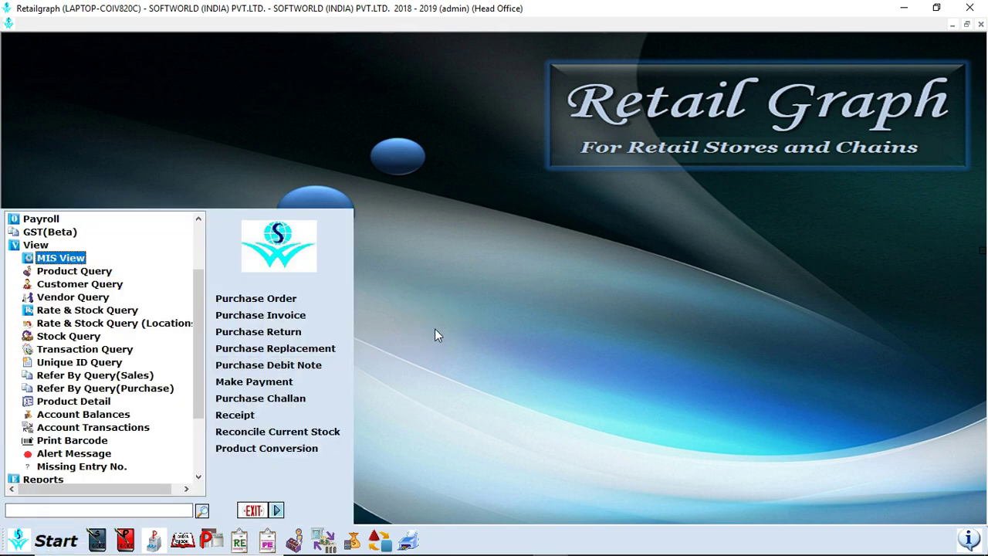
key(Down)
key(Down)
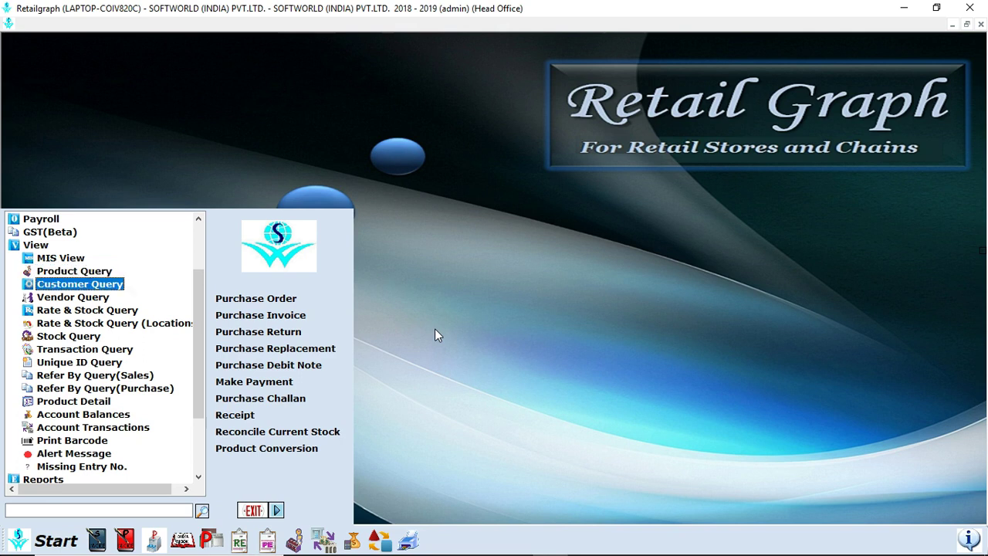
key(Down)
key(Down)
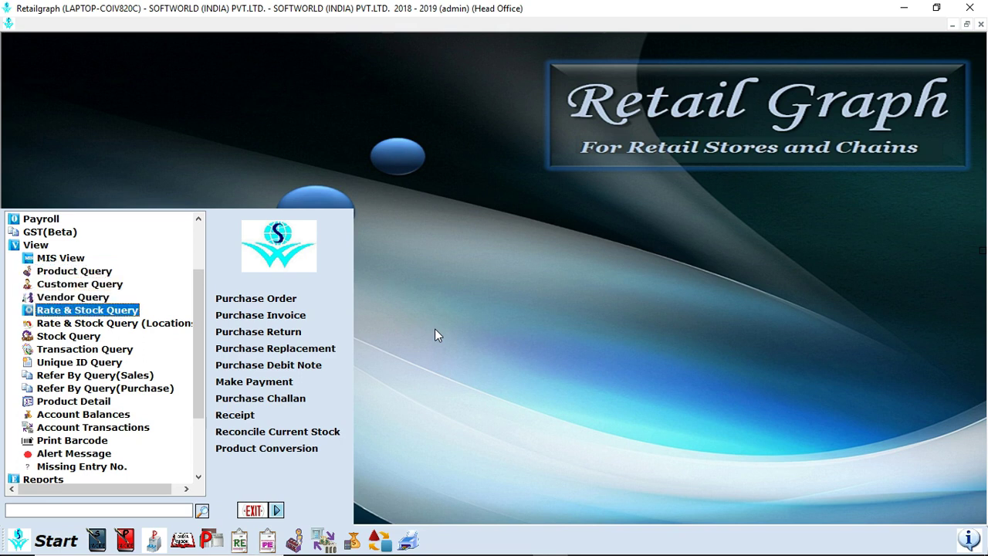
key(Down)
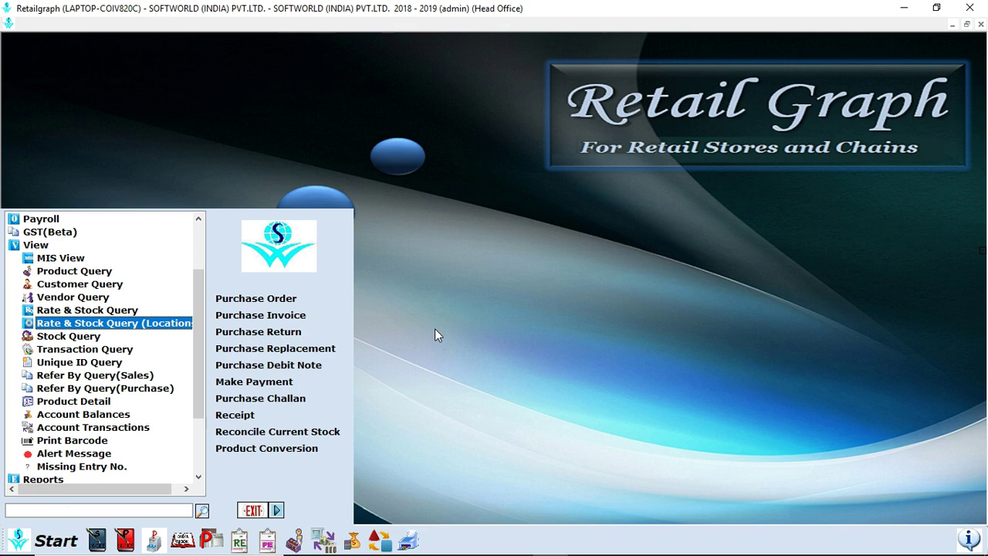
key(Down)
key(Down)
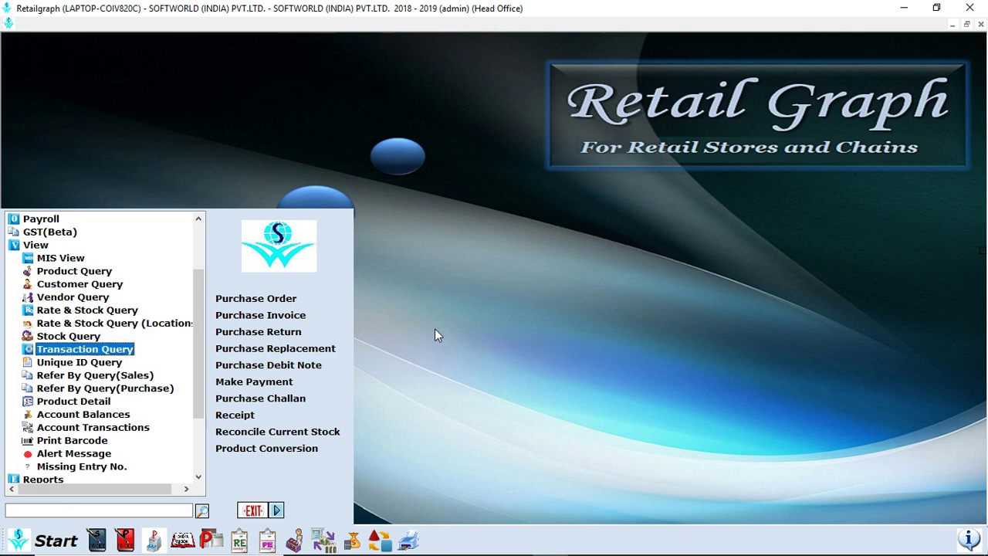
key(Down)
key(Down)
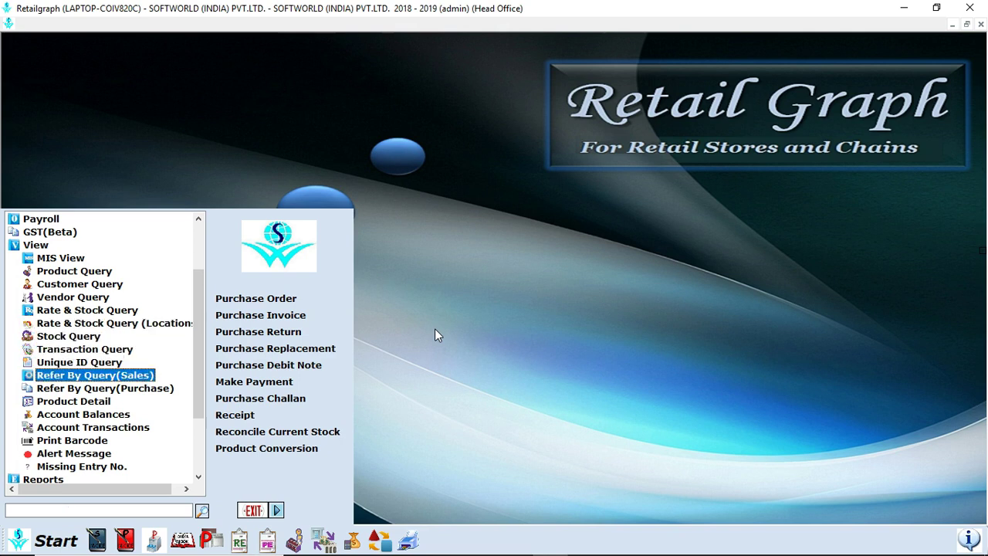
key(Down)
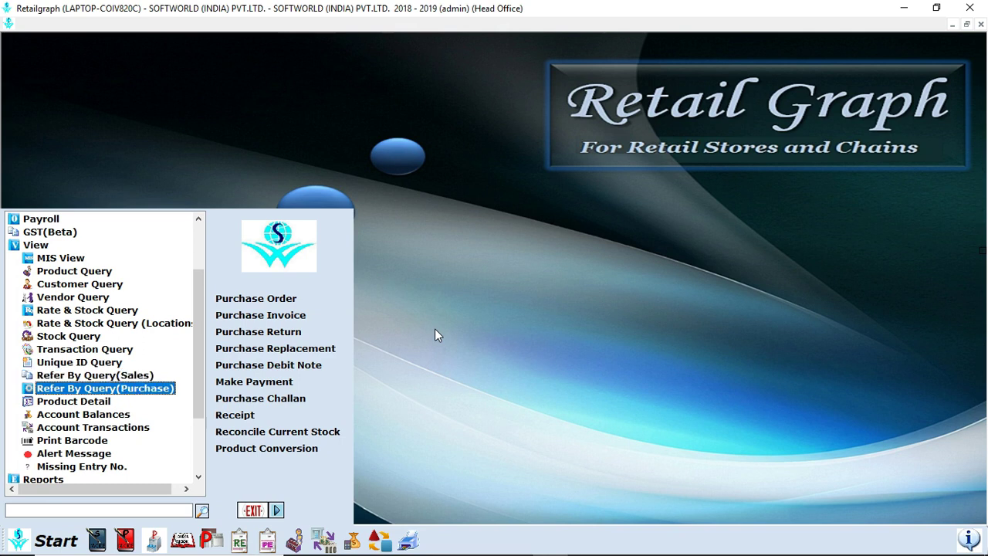
key(Down)
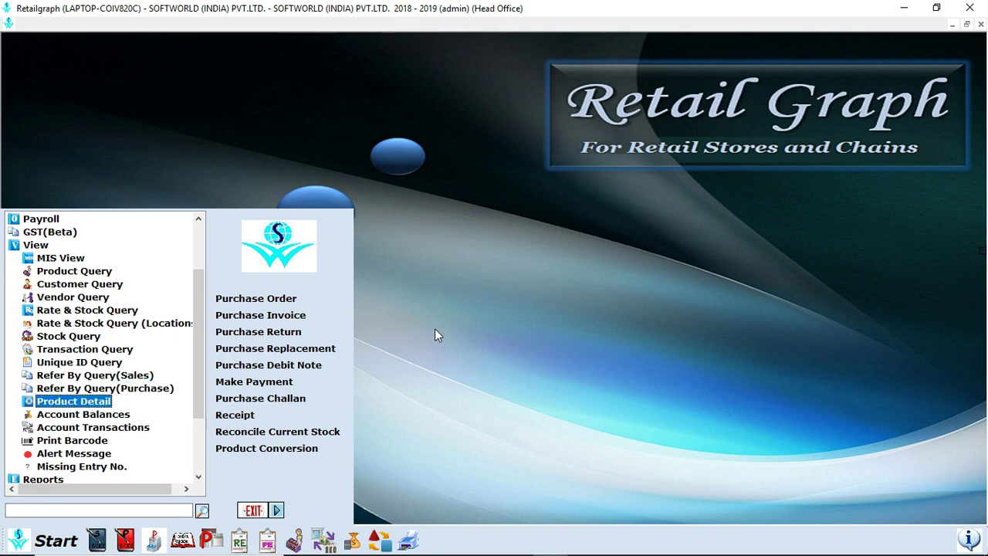
key(Down)
key(Down)
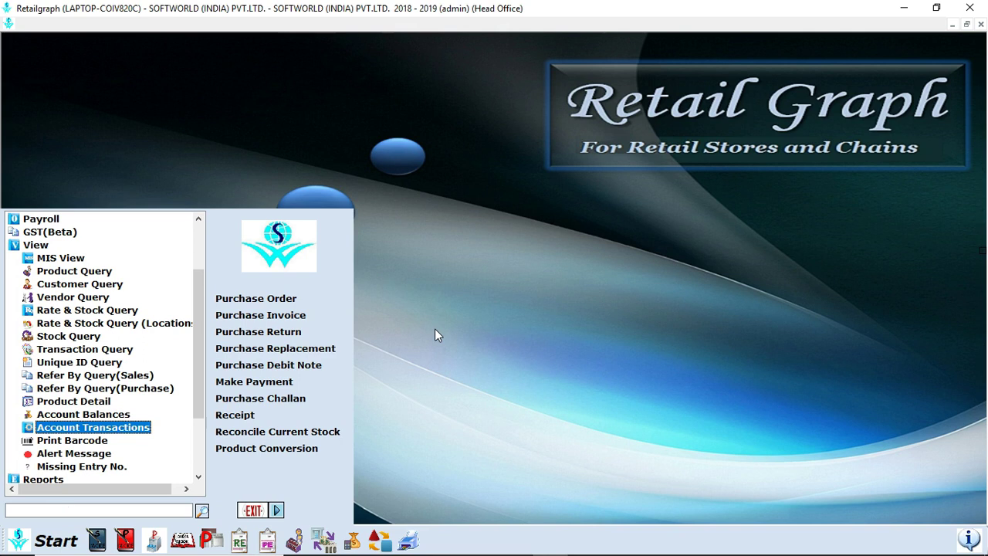
key(Down)
key(Down)
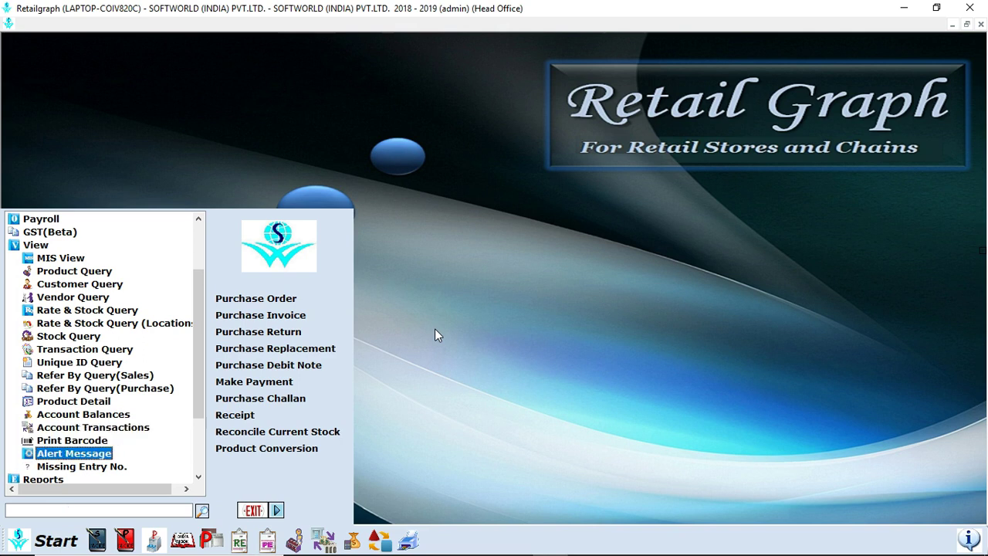
key(Down)
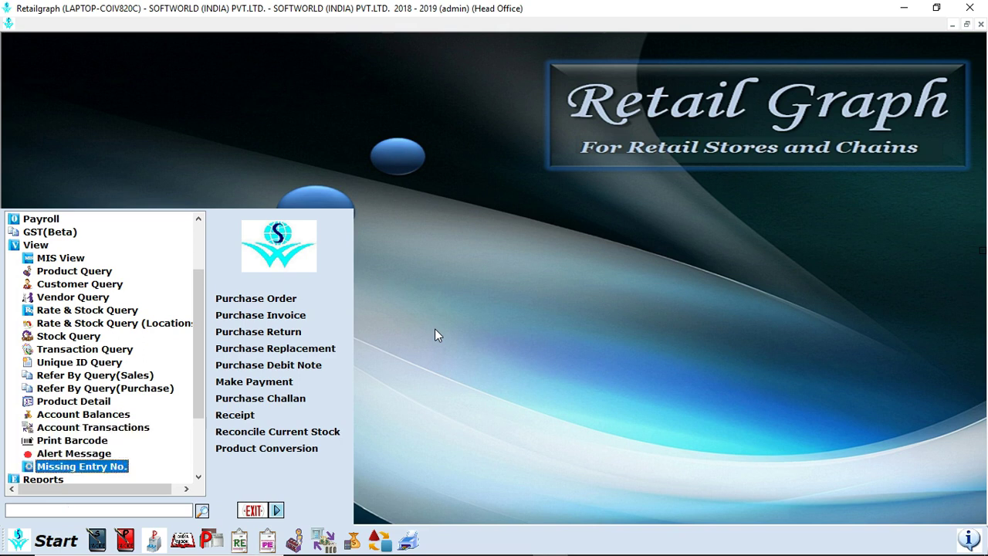
Step: Collapse View, expand Reports, and preview the Sales Reports list
key(Left)
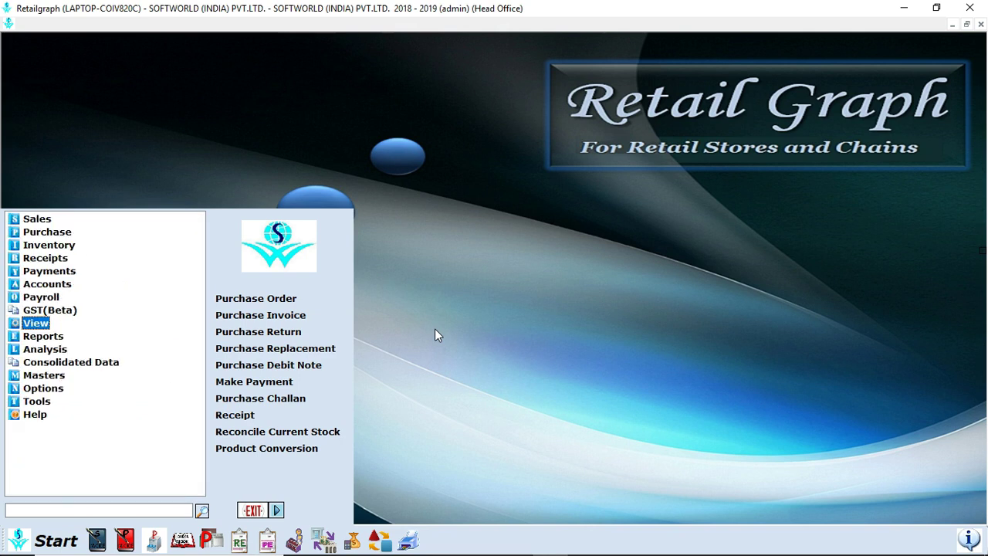
key(Down)
key(Right)
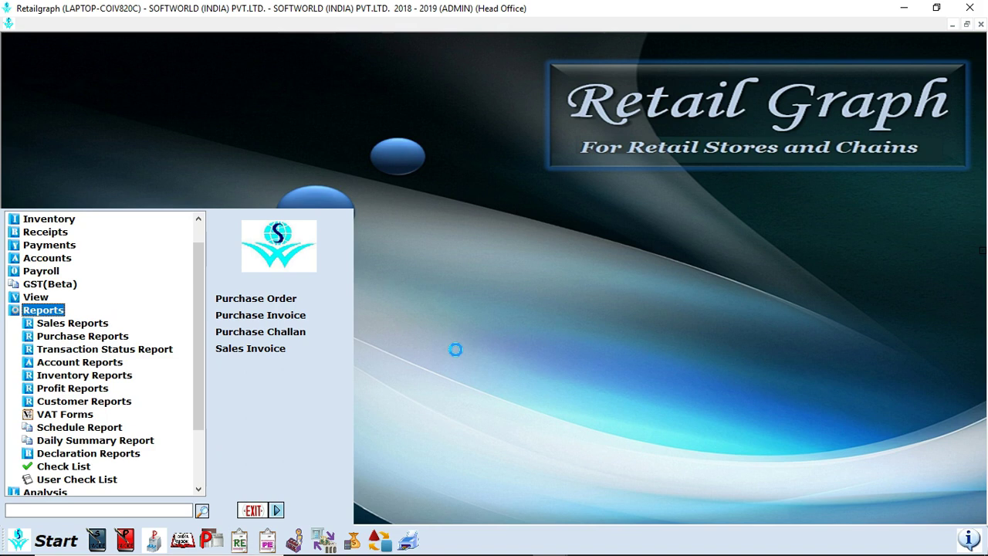
key(Down)
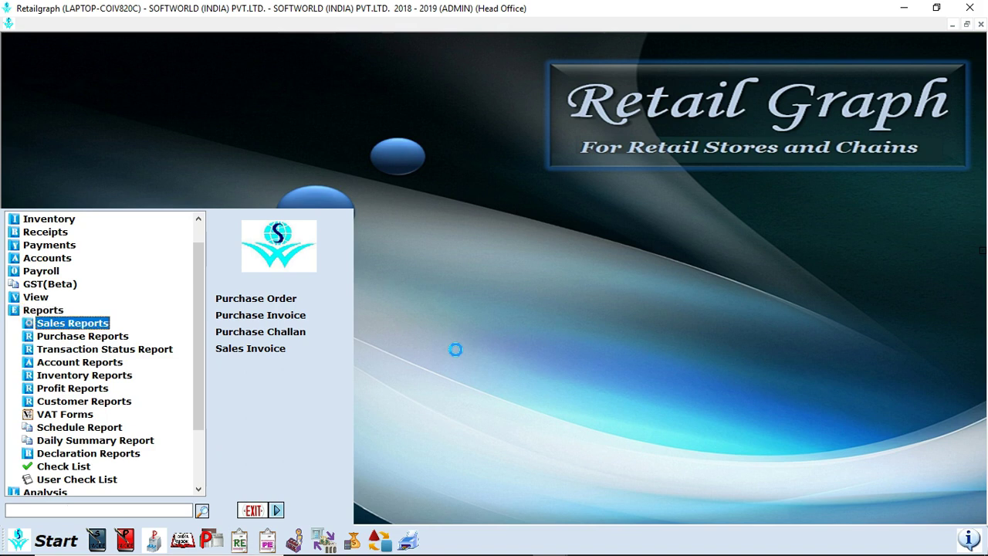
key(Right)
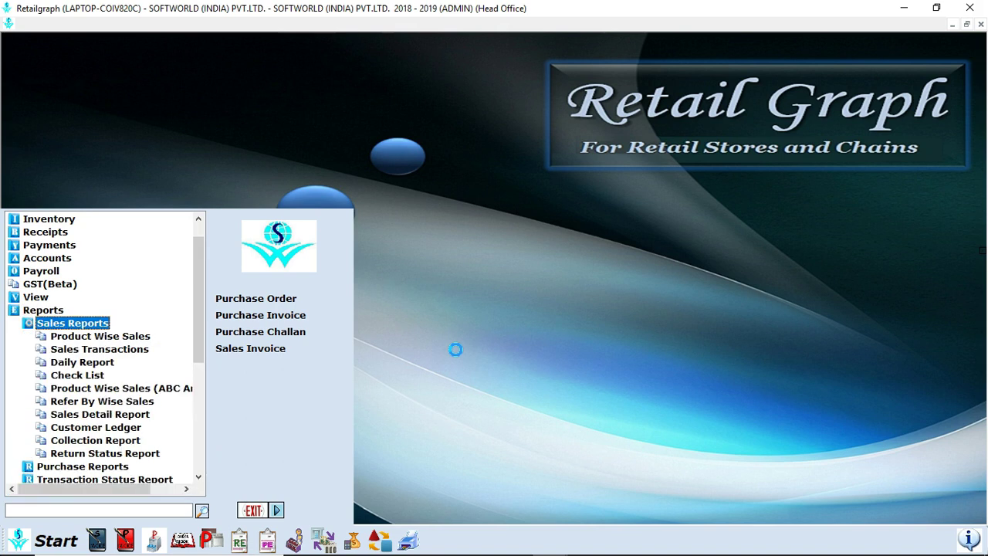
key(Left)
Step: Preview Purchase Reports and Transaction Status Report, then expand Account Reports
key(Down)
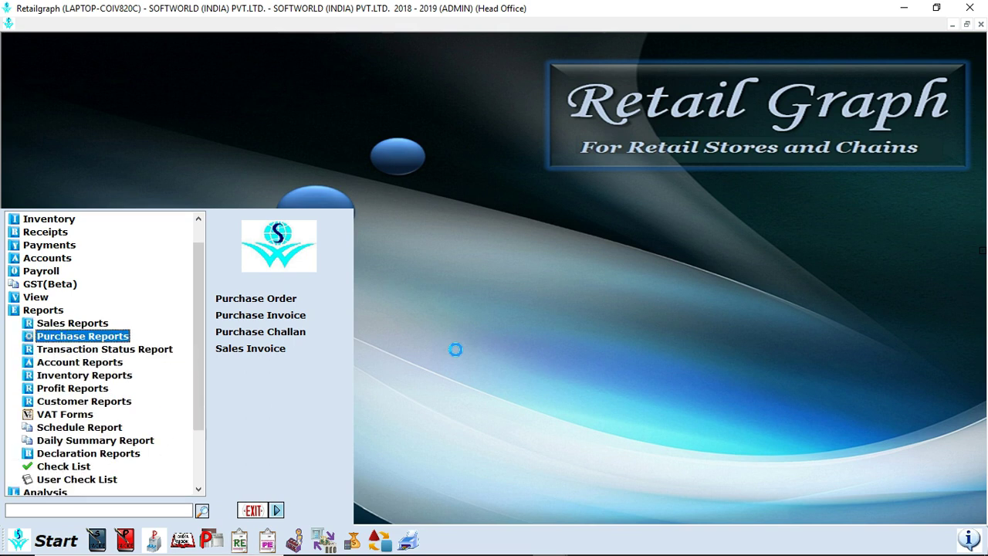
key(Right)
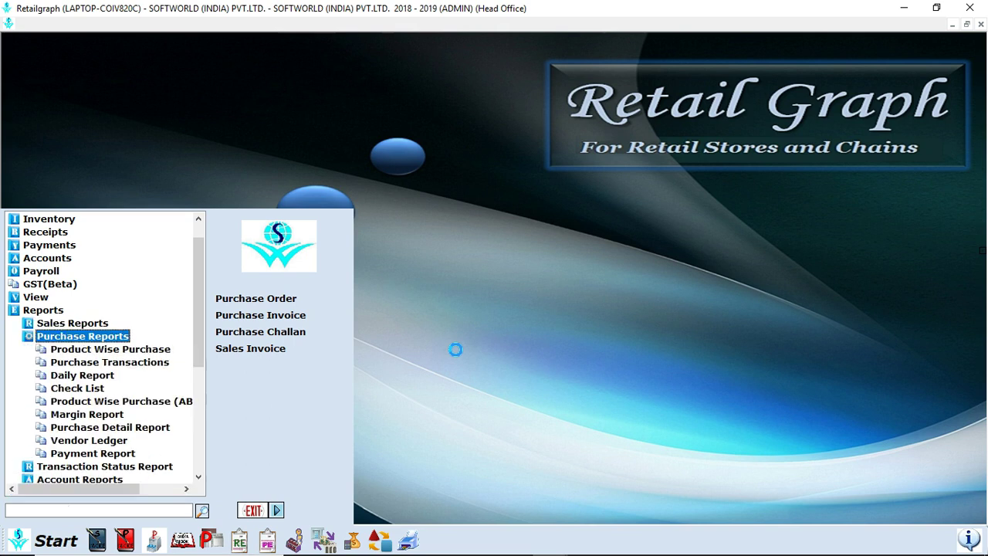
key(Left)
key(Down)
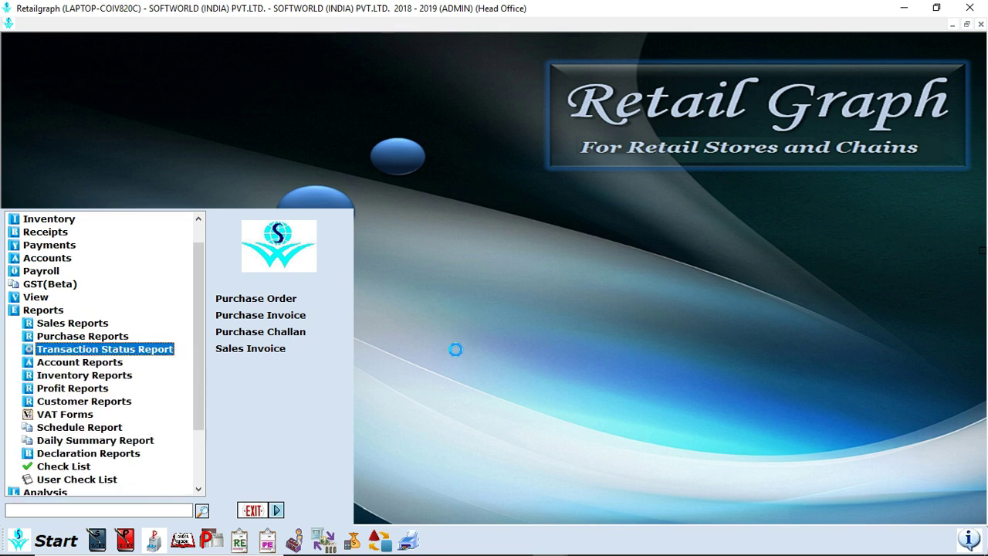
key(Right)
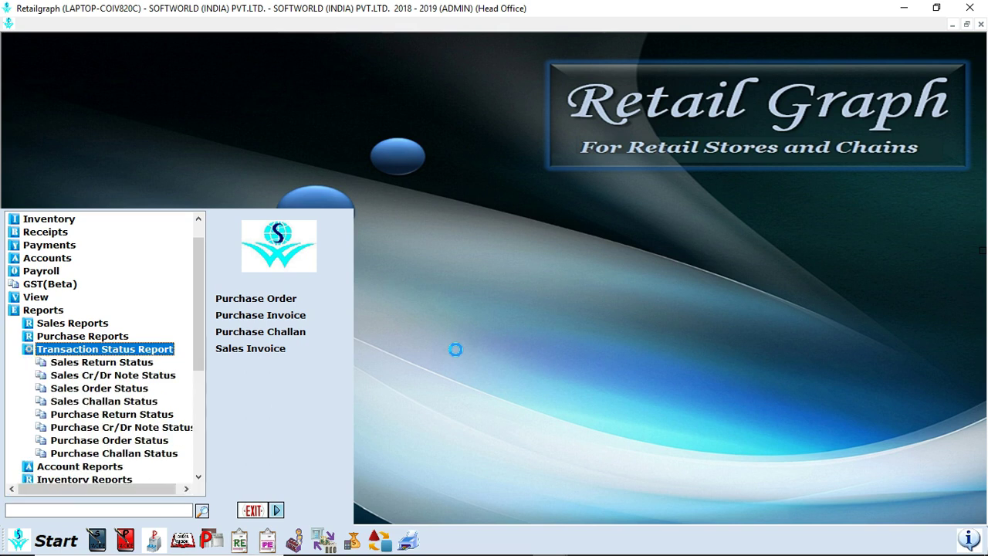
key(Left)
key(Down)
key(Right)
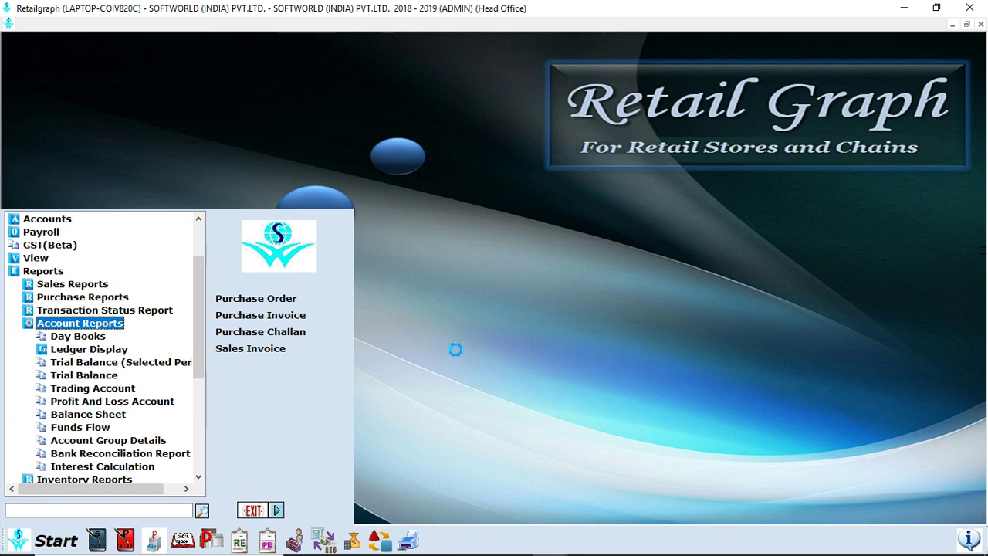
Step: Scan the Account Reports entries, collapse them, and expand Inventory Reports
key(Down)
key(Down)
key(Down)
key(Down)
key(Down)
key(Down)
key(Down)
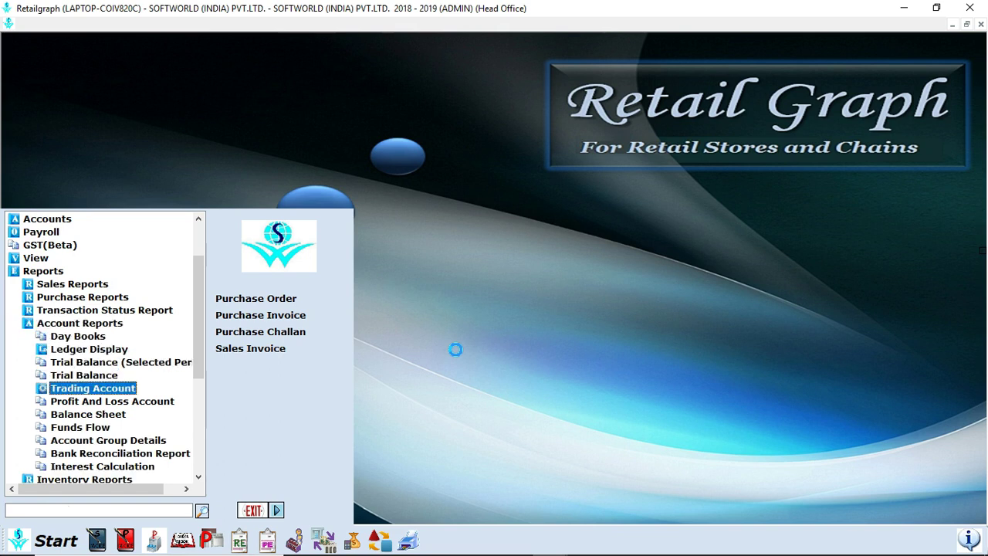
key(Up)
key(Up)
key(Up)
key(Up)
key(Up)
key(Up)
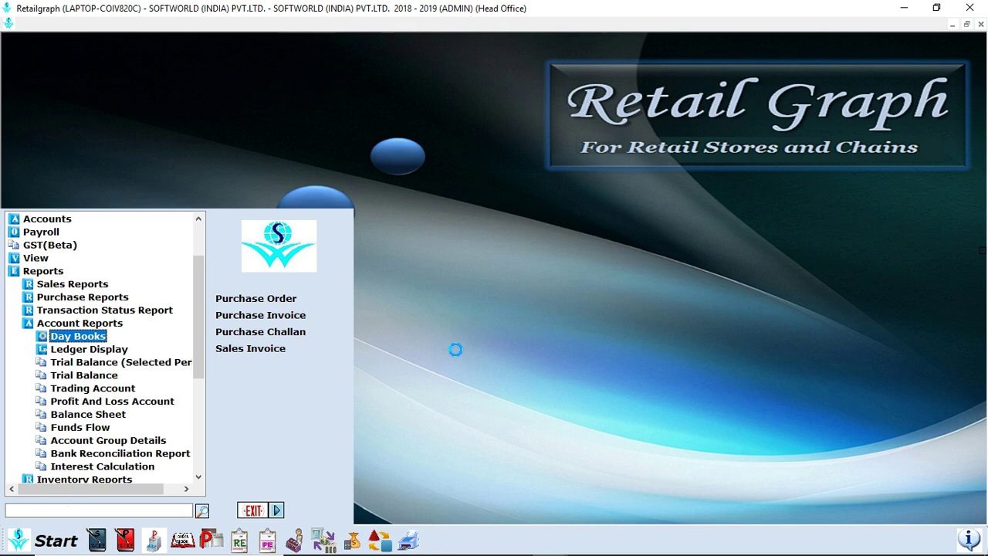
key(Left)
key(Left)
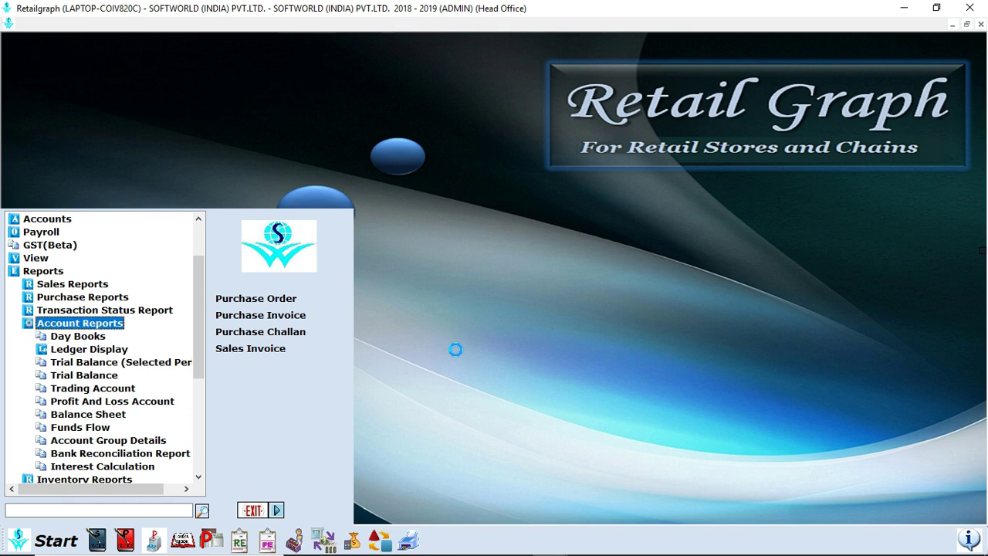
key(Down)
key(Right)
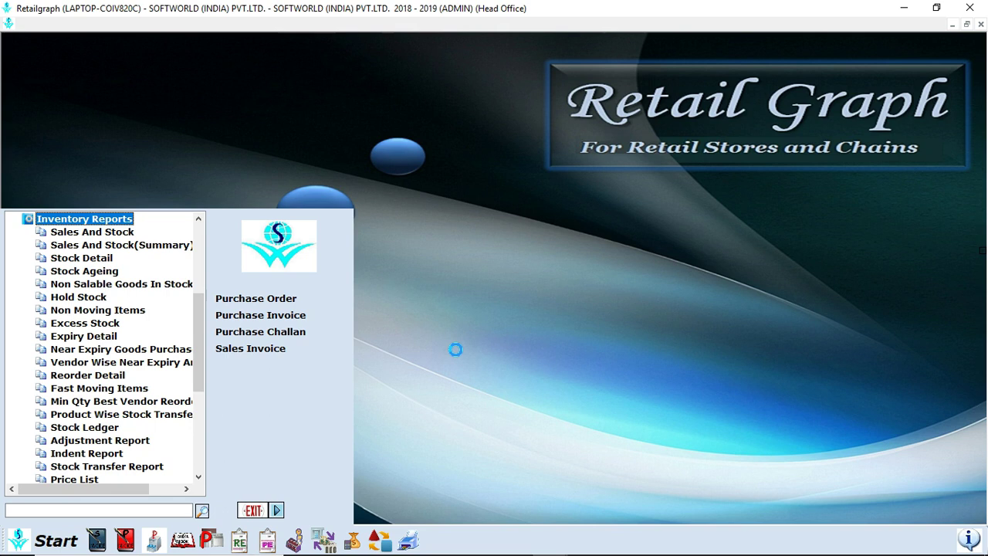
Step: Browse the Inventory Reports from Sales And Stock down to Stock Transfer Report
key(Down)
key(Down)
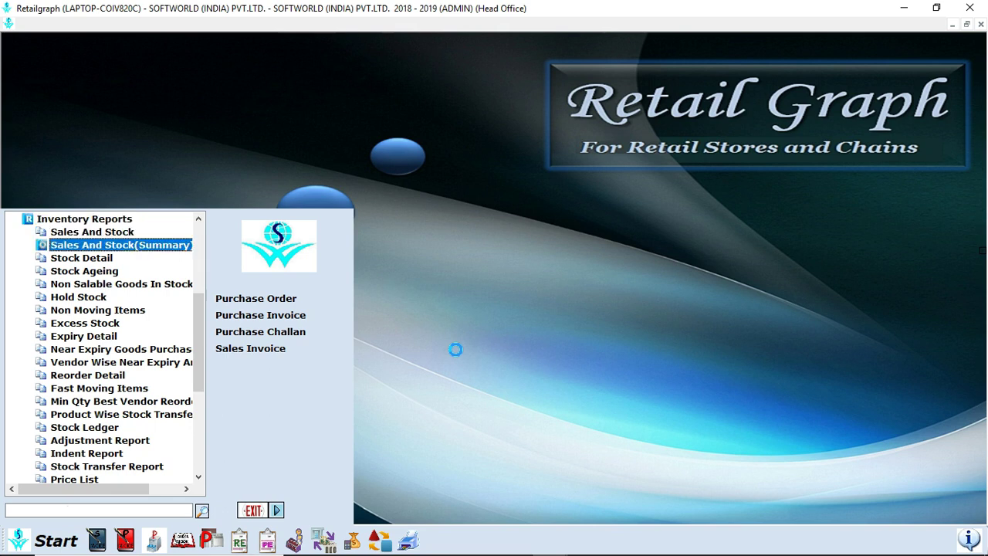
key(Down)
key(Down)
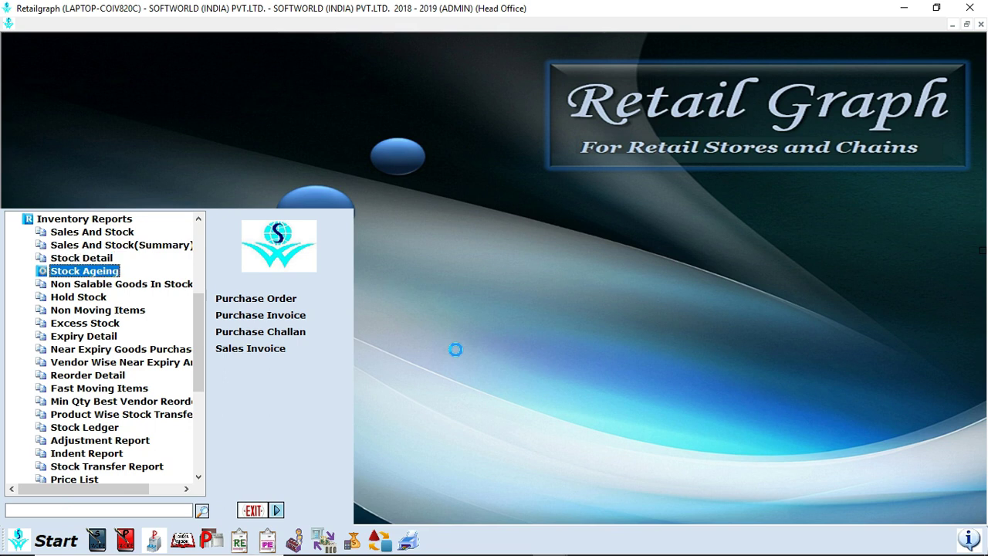
key(Down)
key(Down)
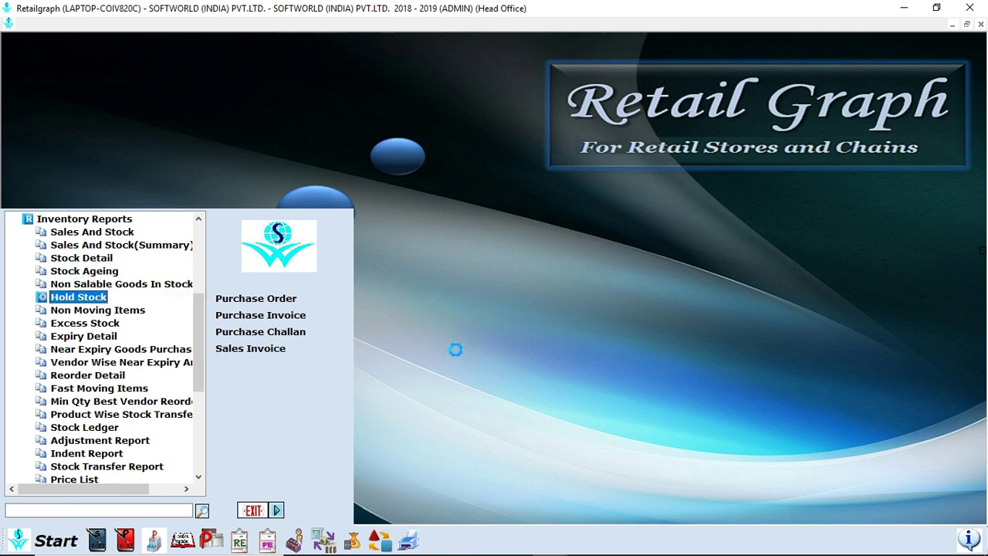
key(Down)
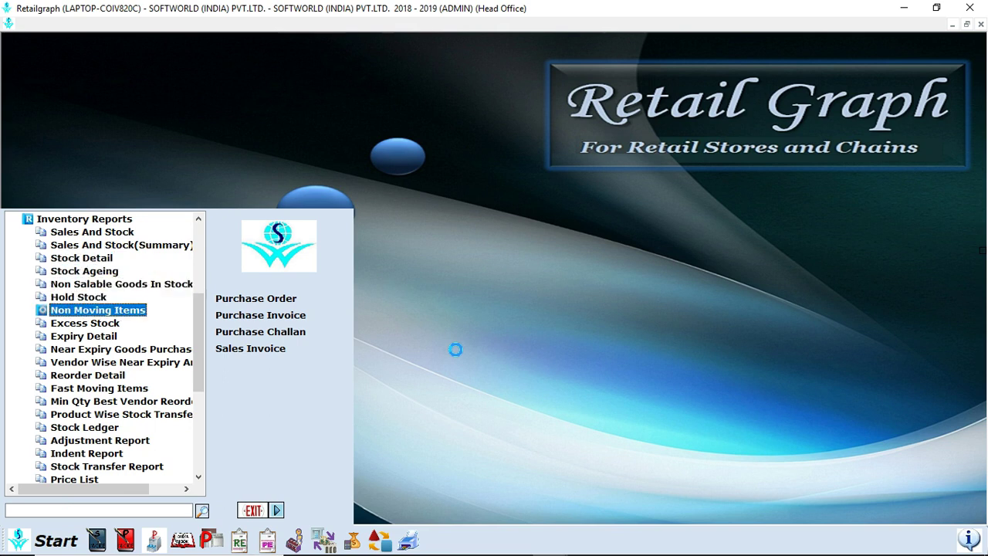
key(Down)
key(Down)
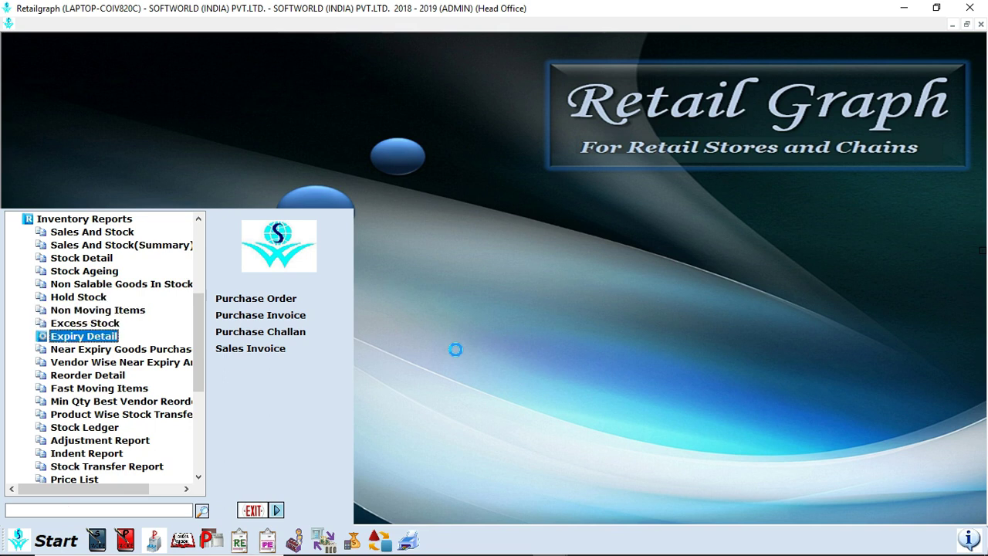
key(Down)
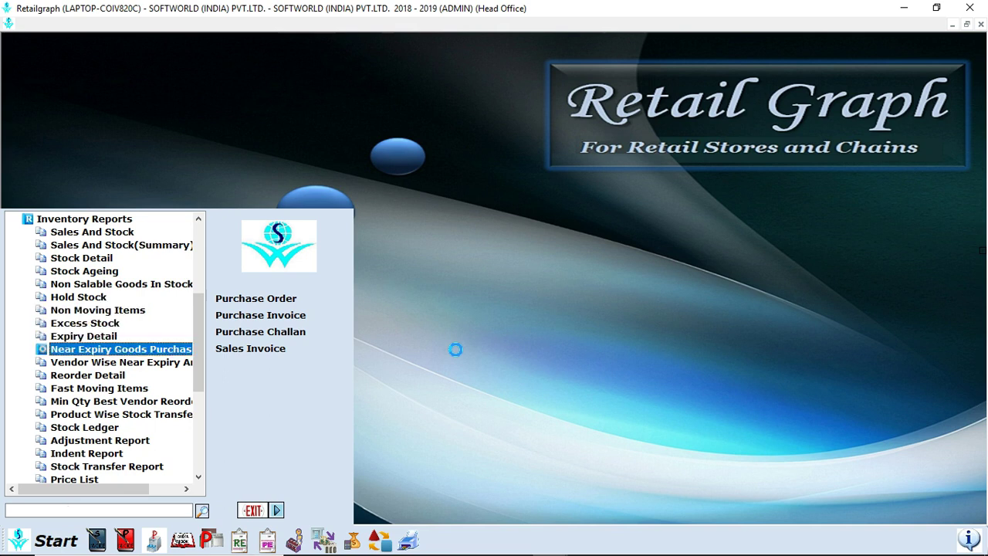
key(Down)
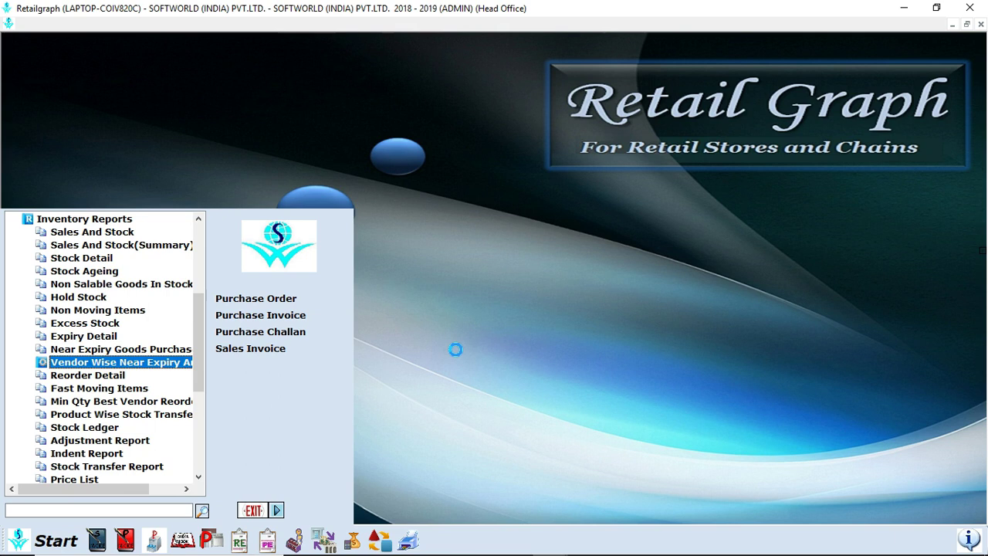
key(Down)
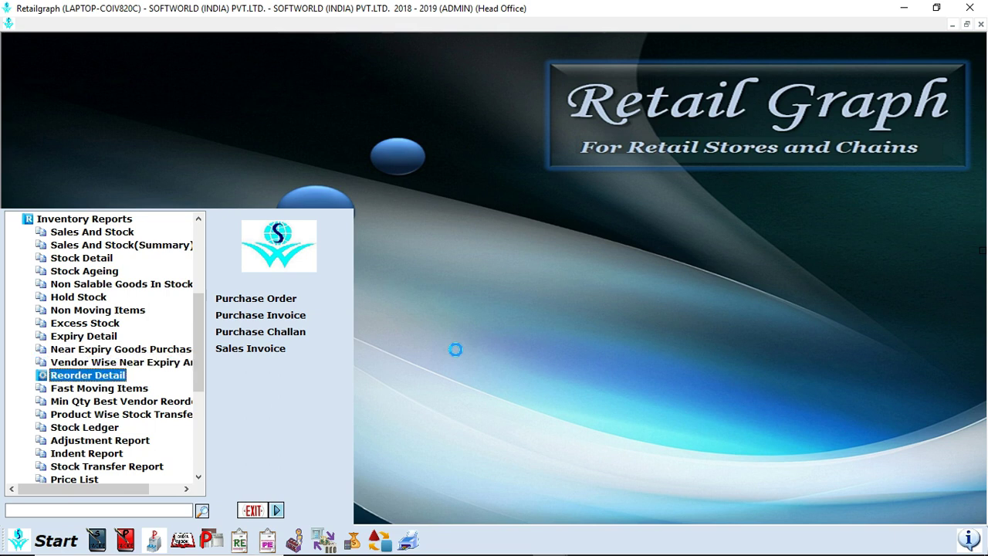
key(Down)
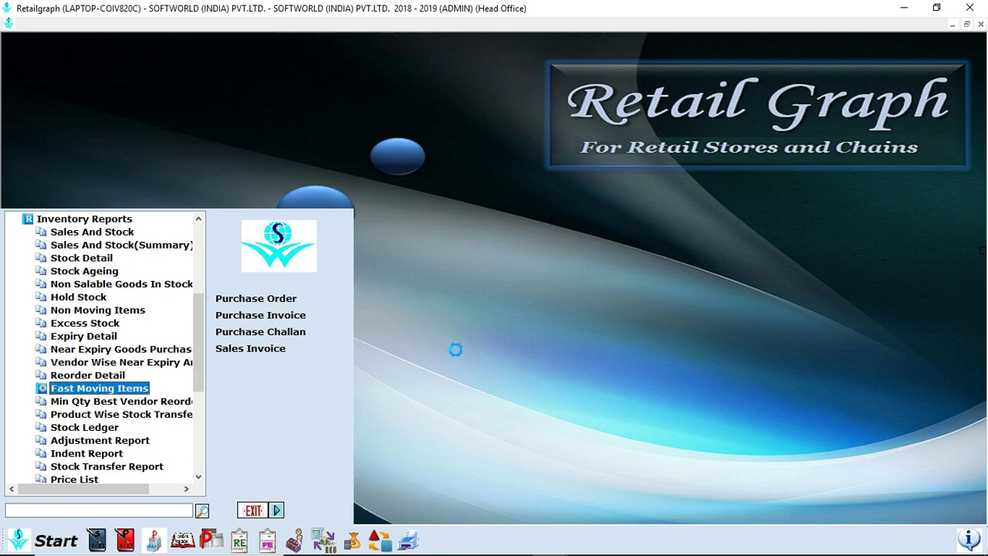
key(Down)
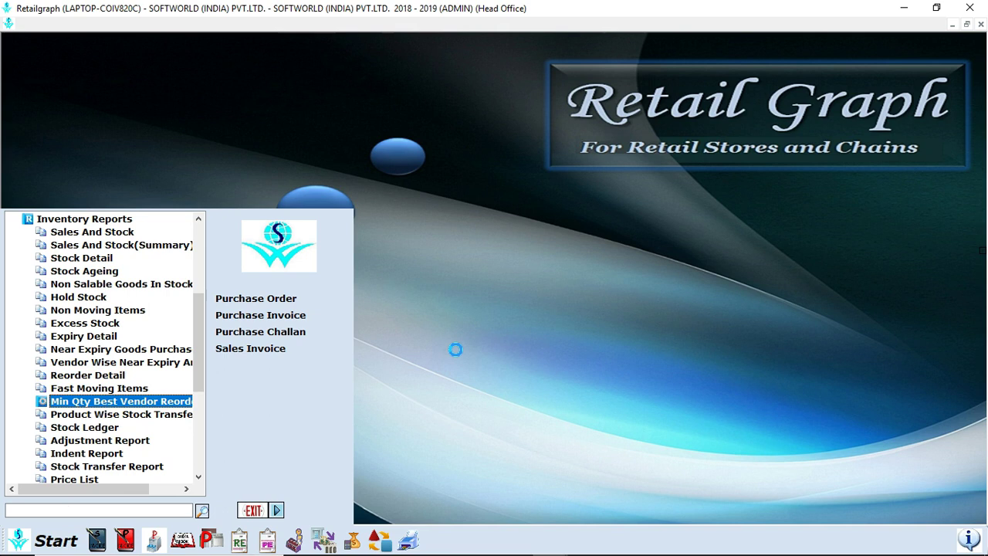
key(Down)
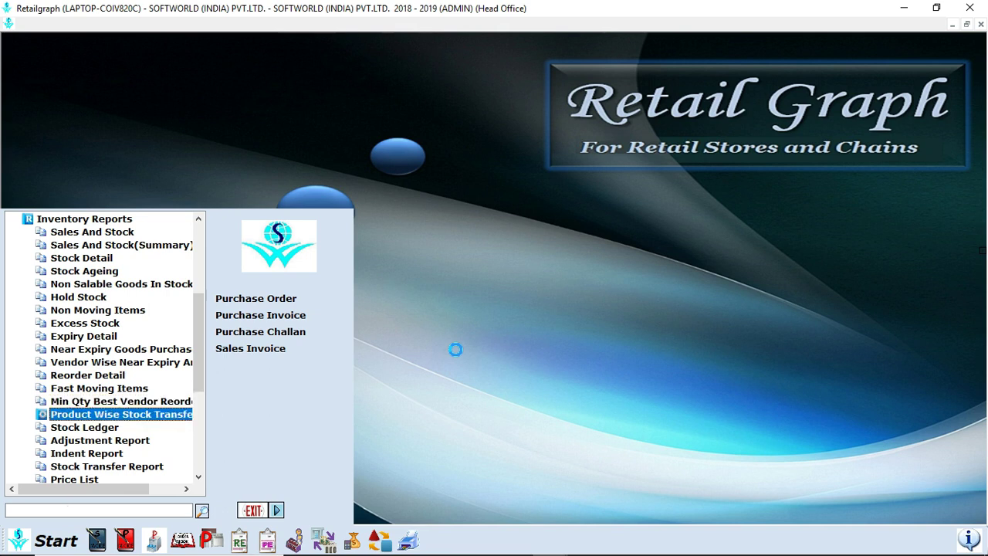
key(Down)
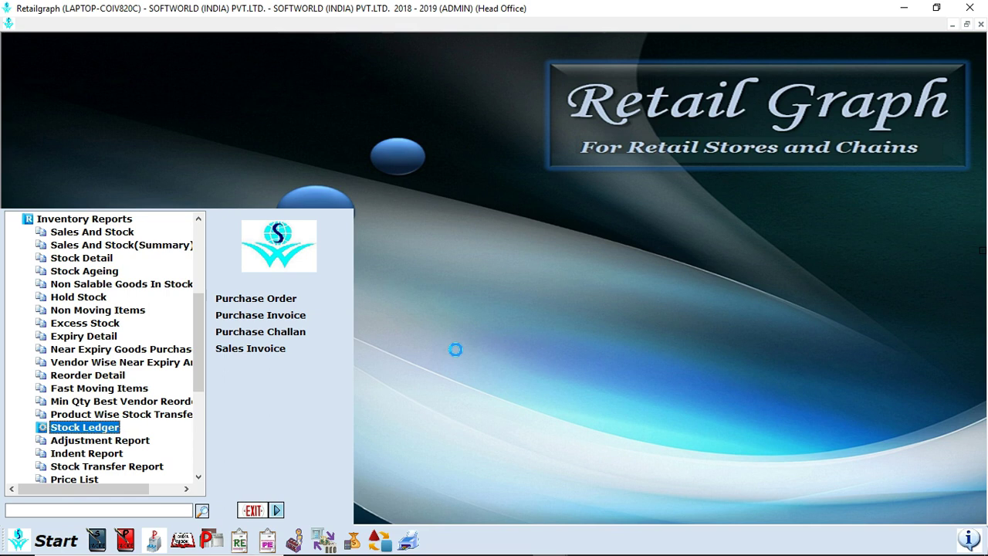
key(Down)
key(Down)
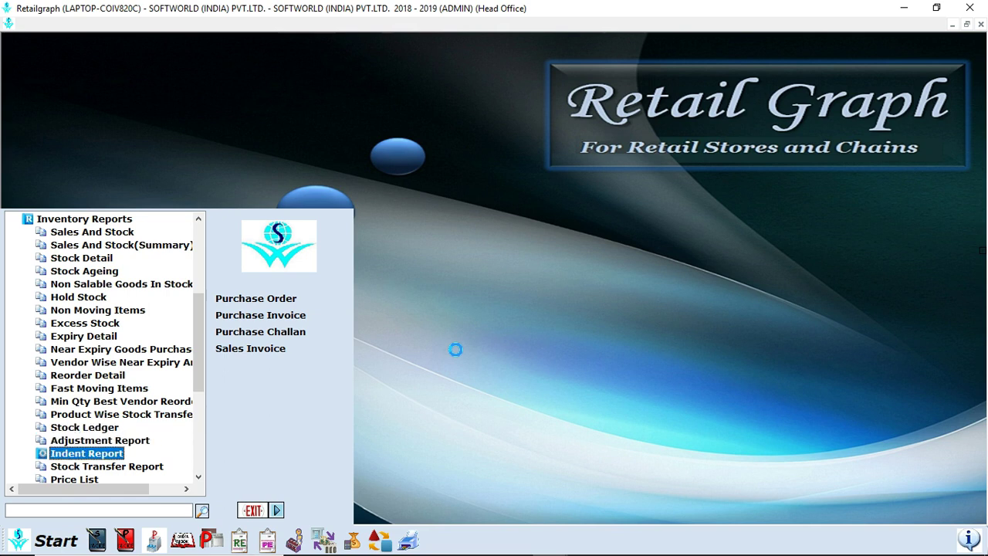
key(Down)
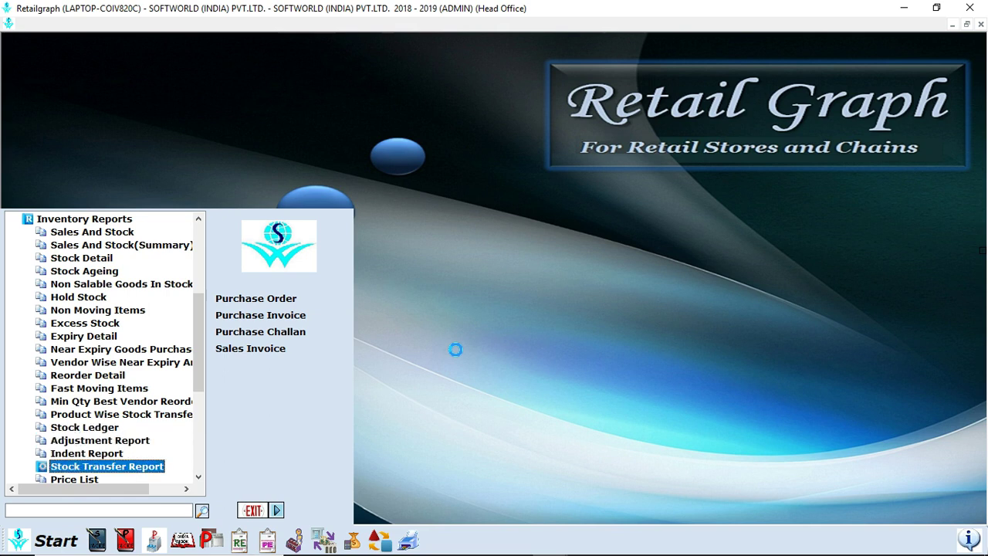
key(Down)
key(Down)
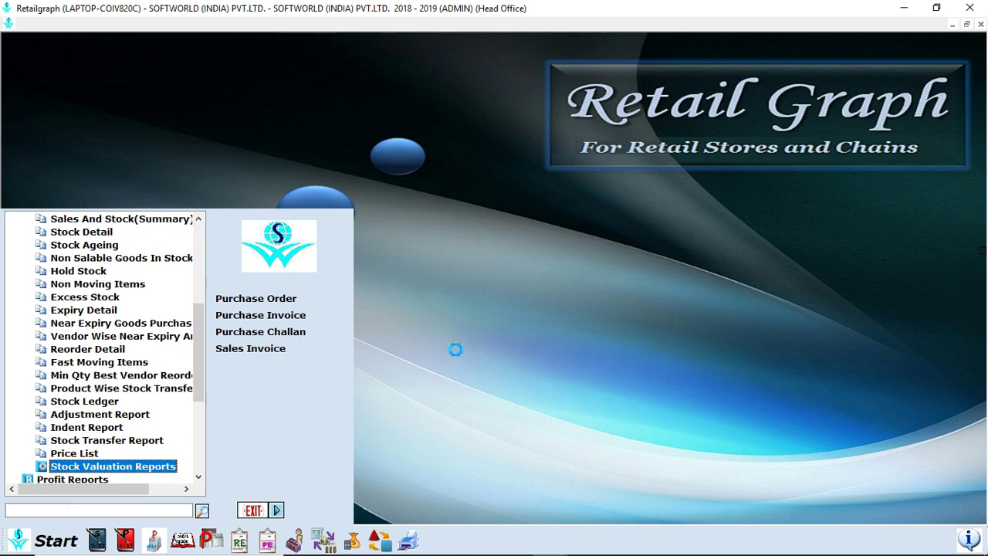
Step: Collapse Inventory Reports and expand Profit Reports, stepping down to Invoice Wise Profits
key(Left)
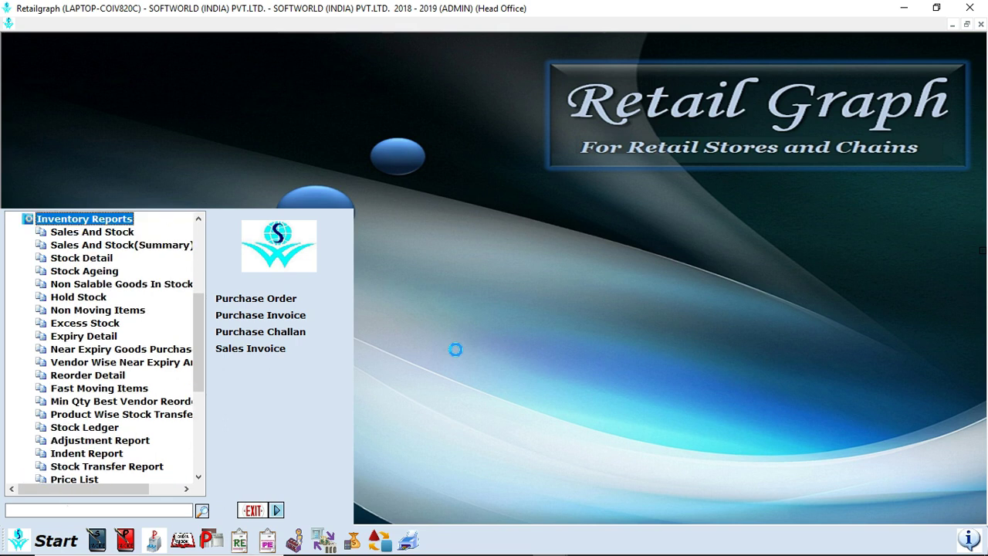
key(Left)
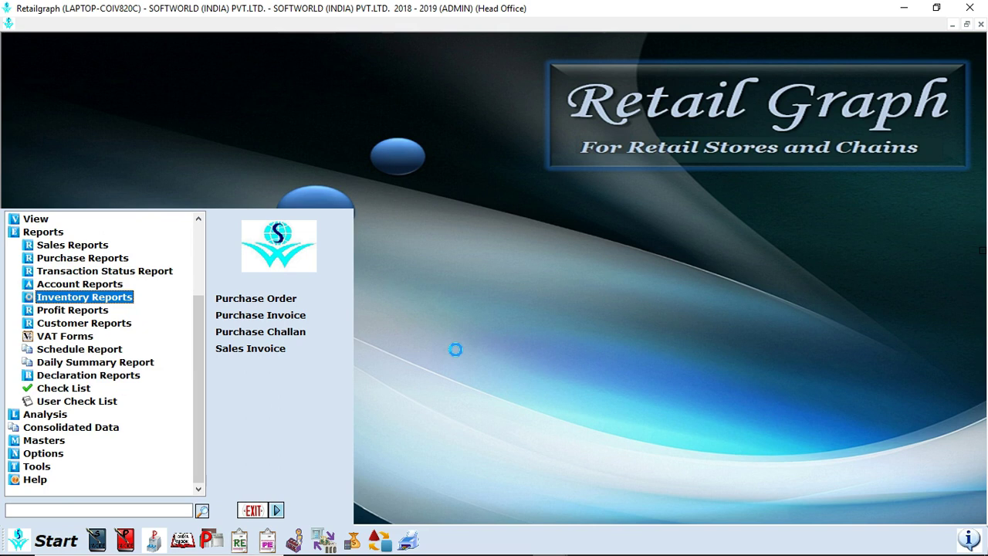
key(Down)
key(Right)
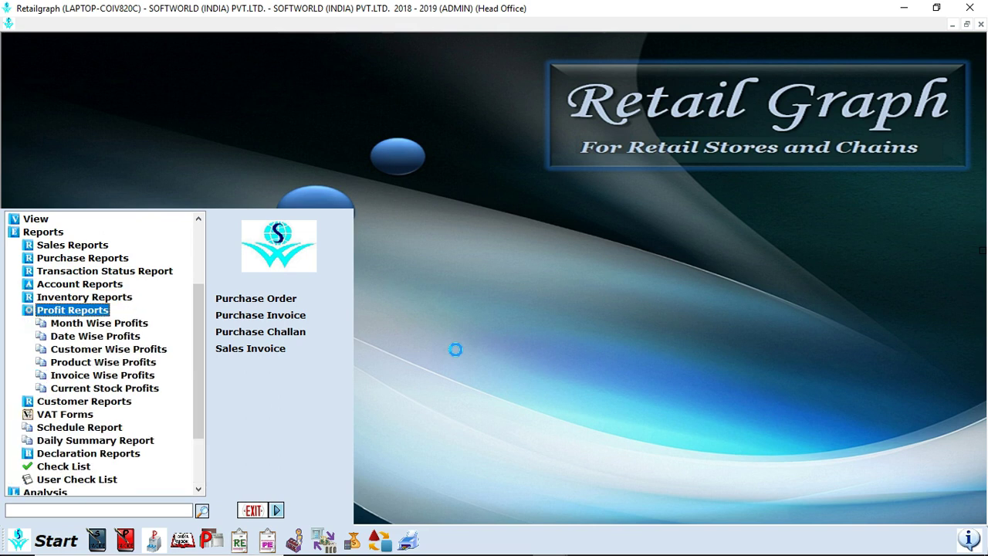
key(Down)
key(Down)
key(Down)
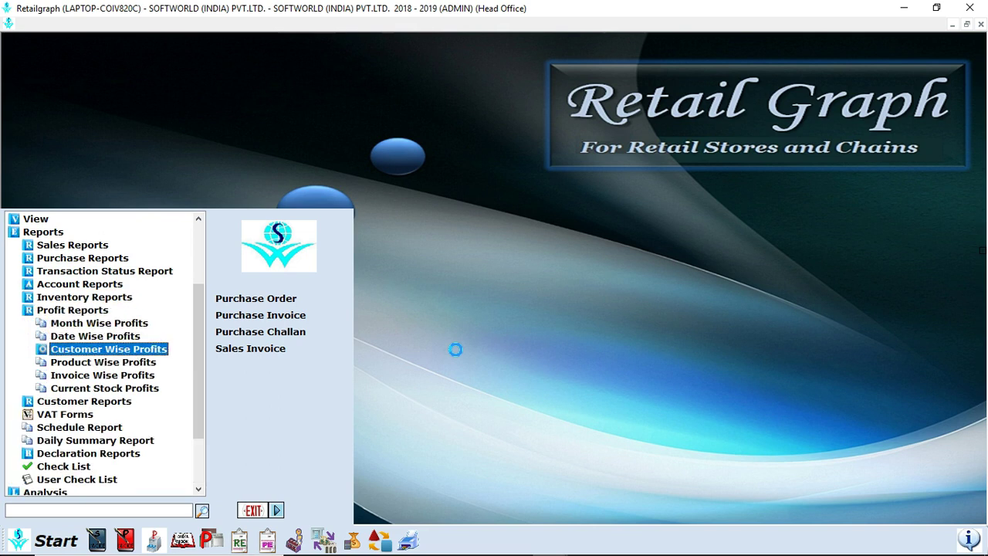
key(Down)
key(Down)
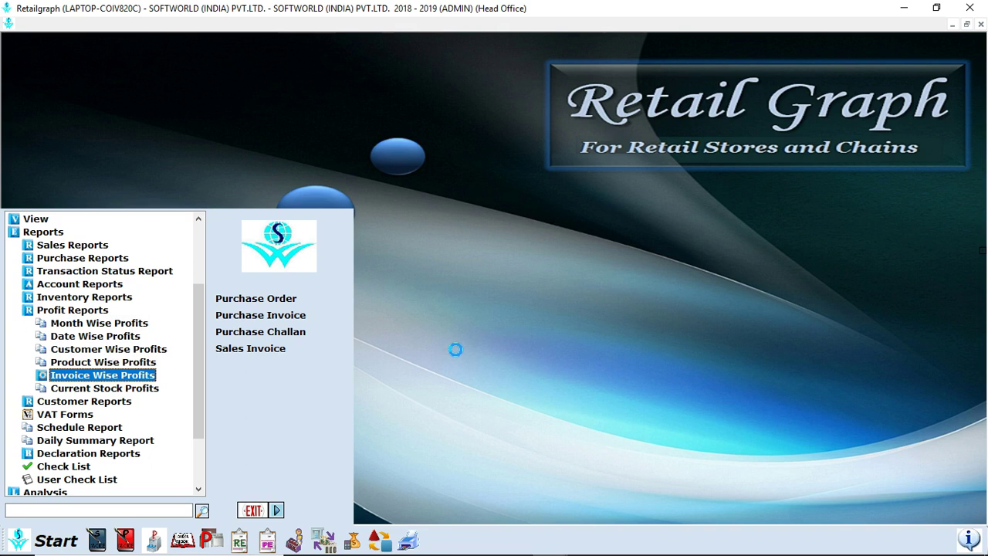
key(Down)
Step: Collapse Profit Reports and Reports, preview Analysis, then move to Consolidated Data
key(Left)
key(Left)
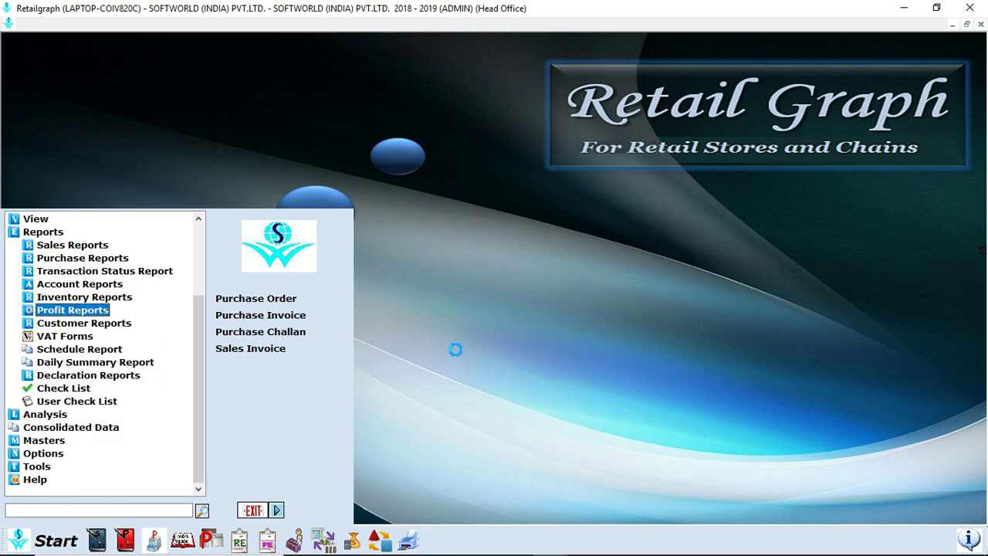
key(Down)
key(Down)
key(Down)
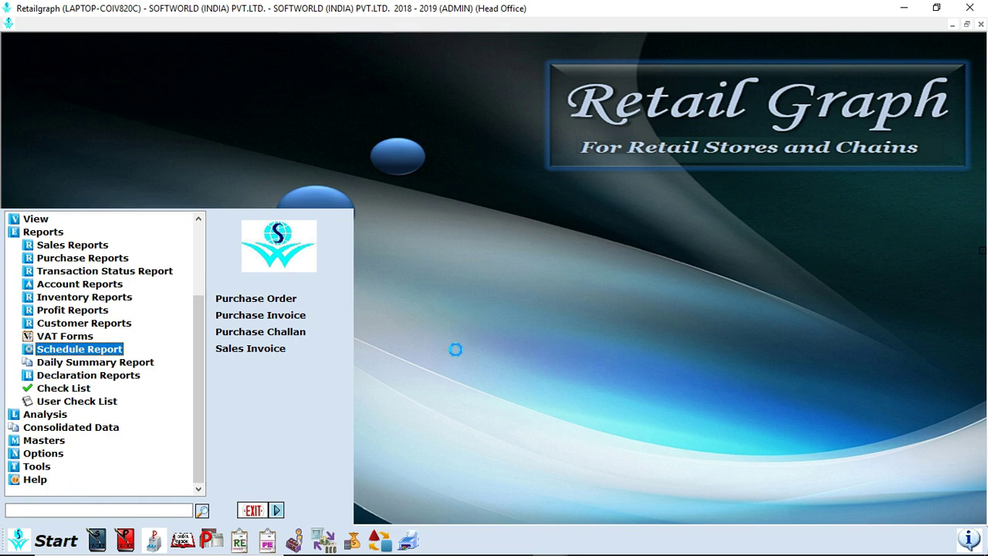
key(Left)
key(Left)
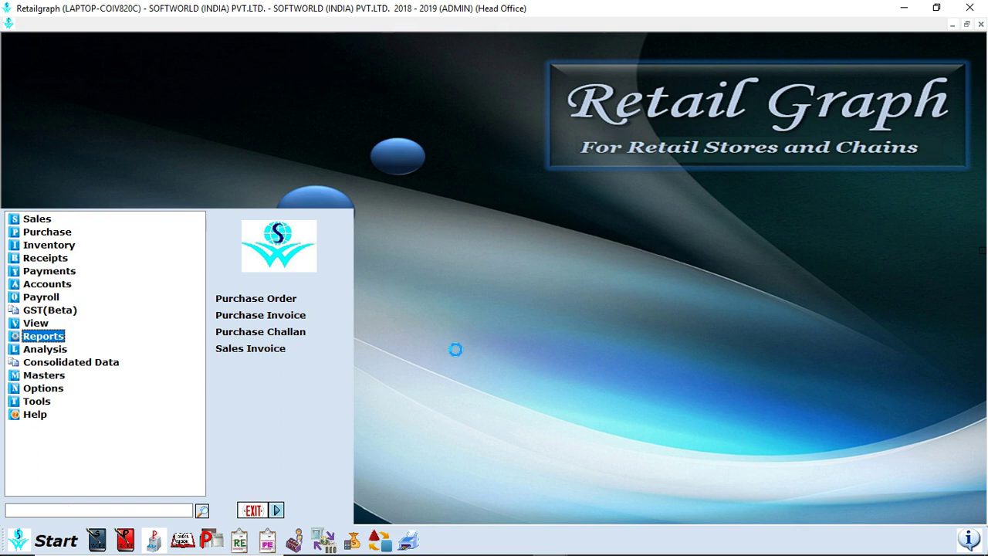
key(Down)
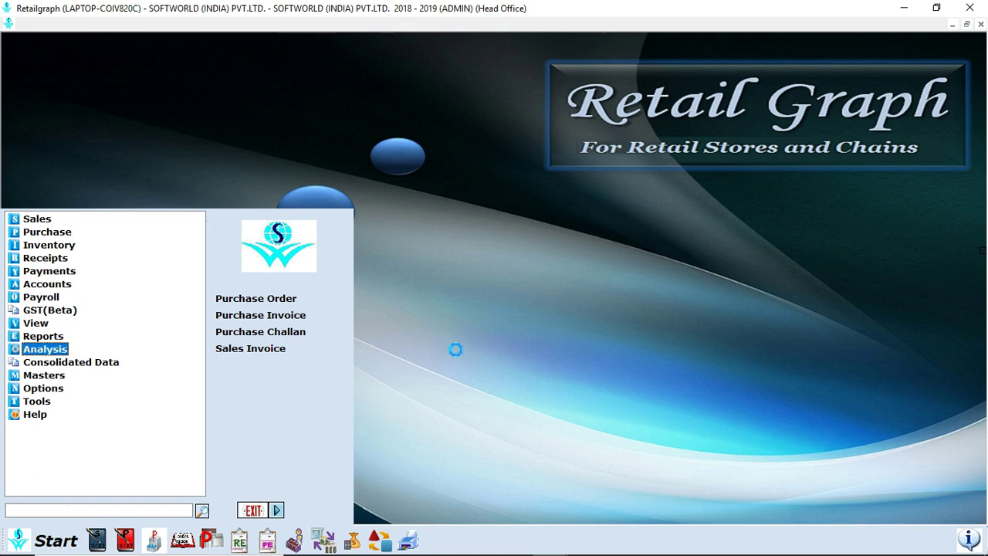
key(Right)
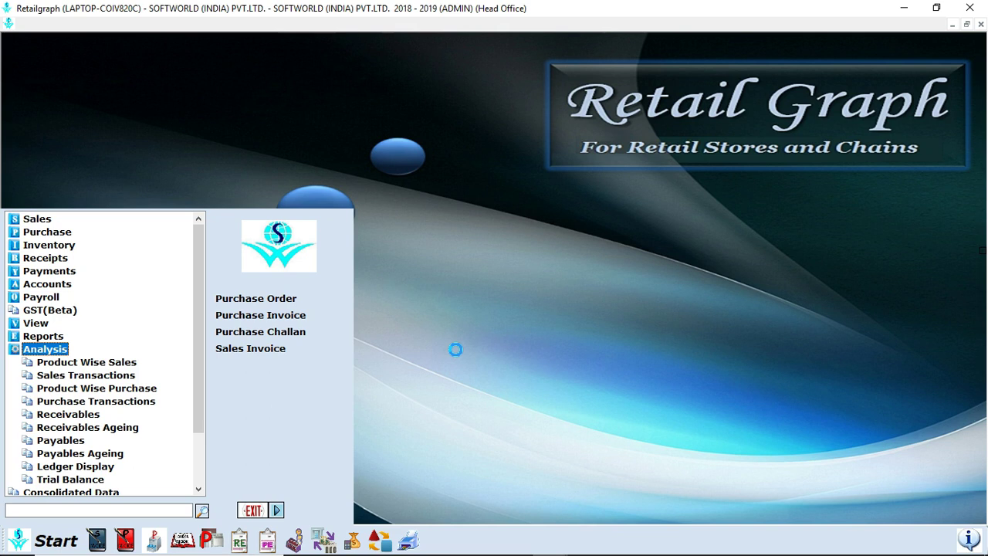
key(Left)
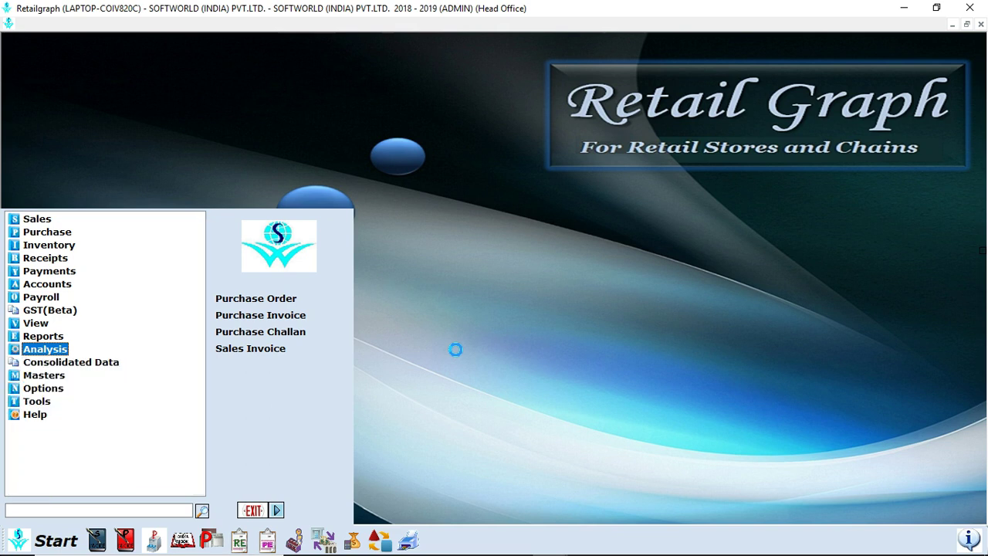
key(Down)
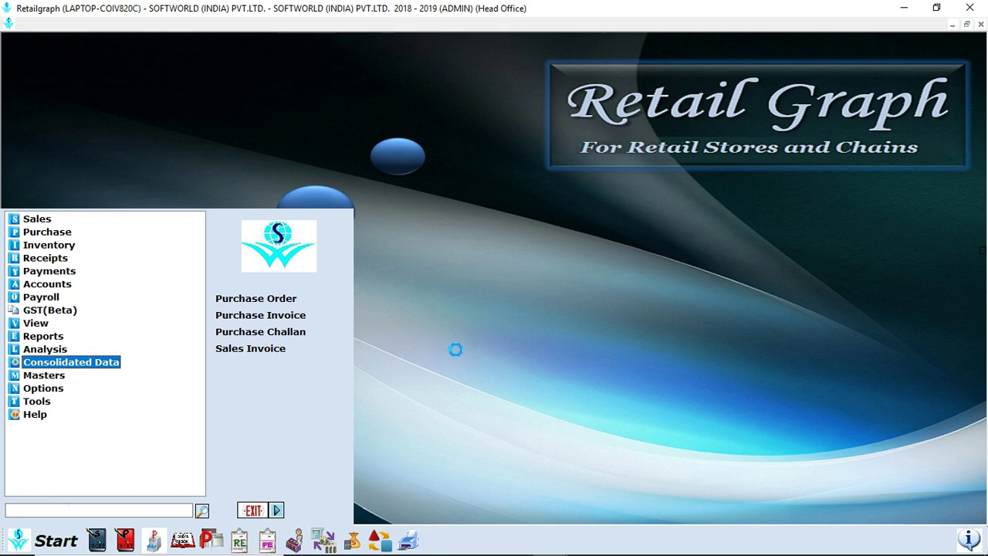
Step: Expand Masters and preview the Inventory and Customer/Vendor master sections
key(Down)
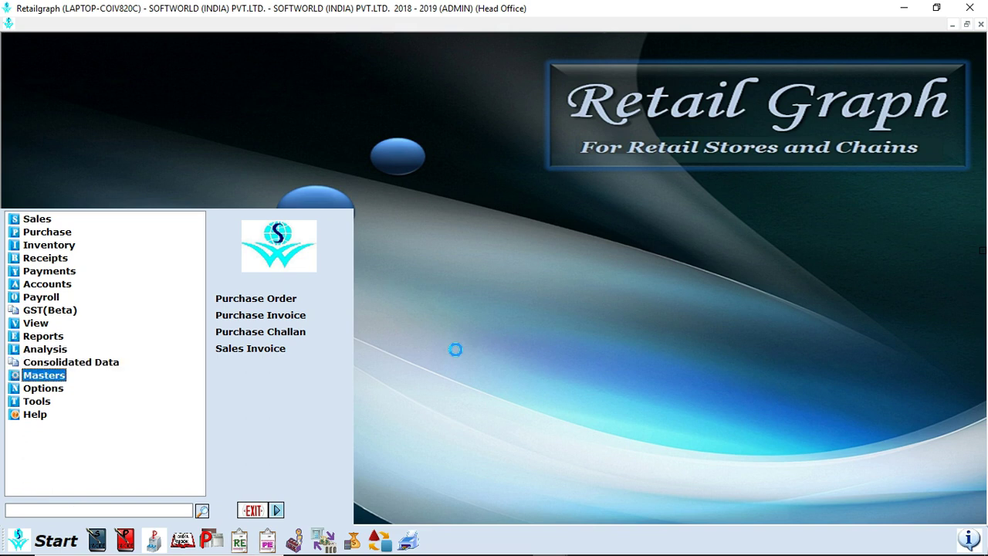
key(Return)
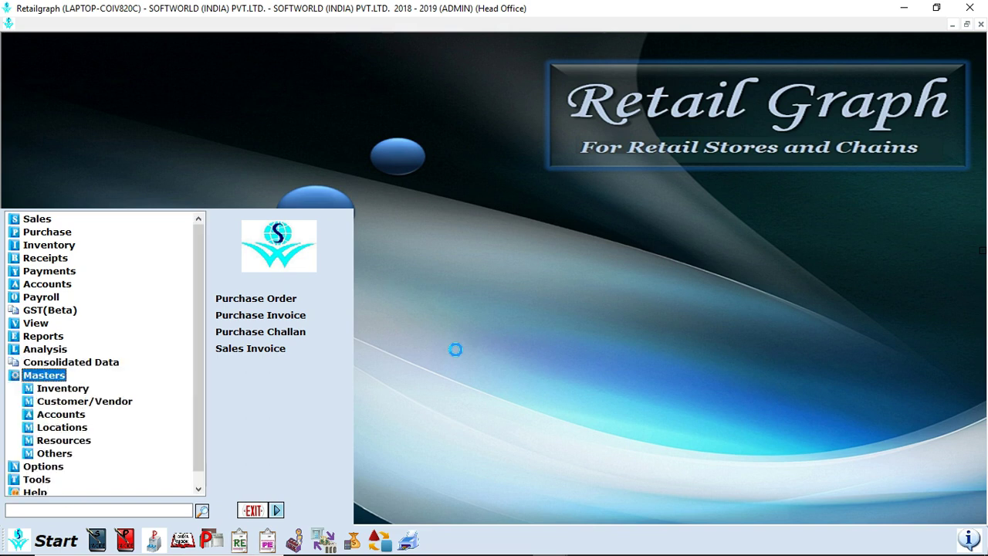
key(Down)
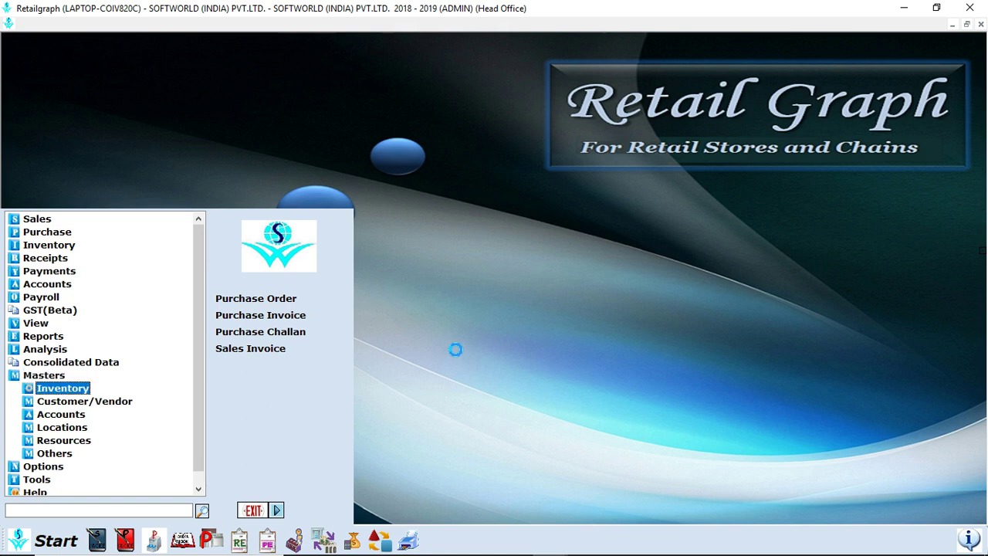
key(Return)
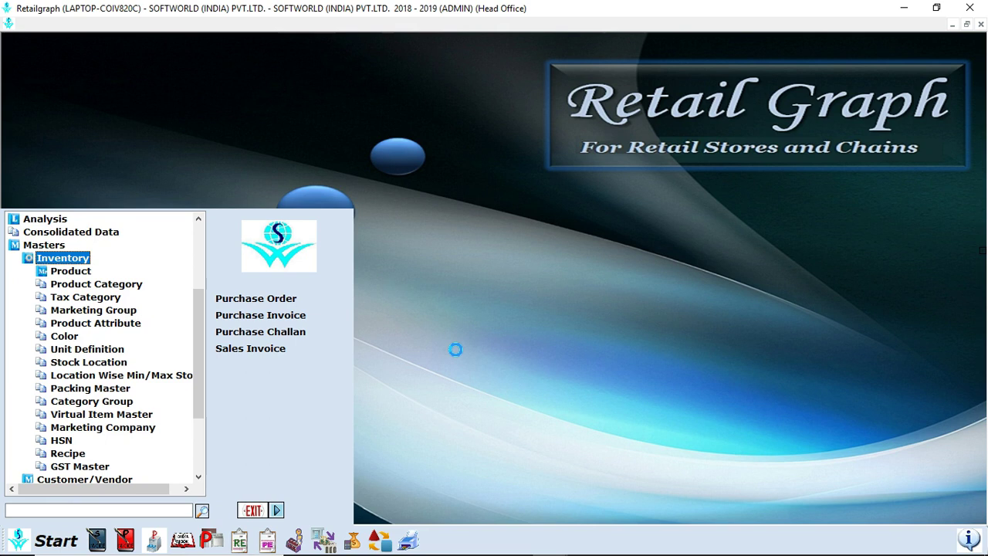
key(Return)
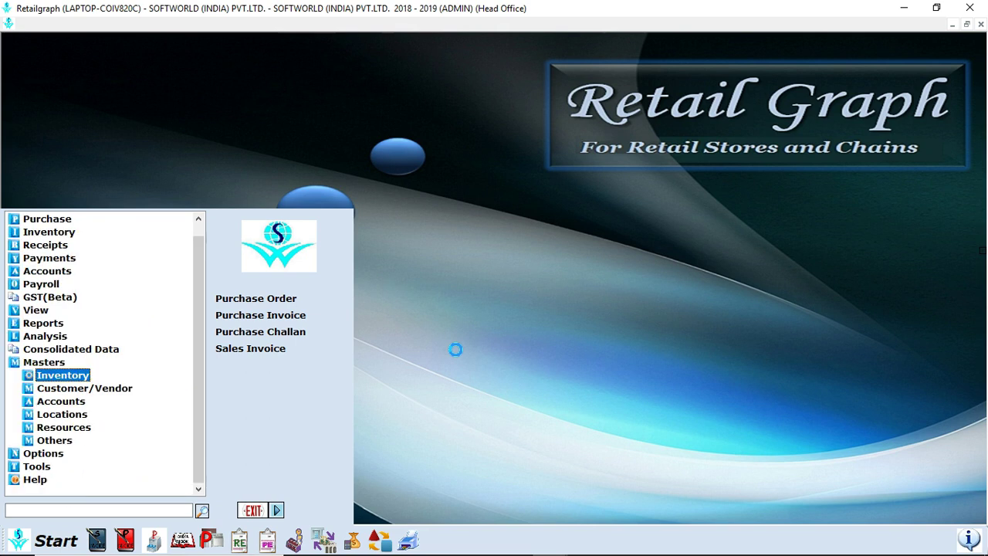
key(Down)
key(Return)
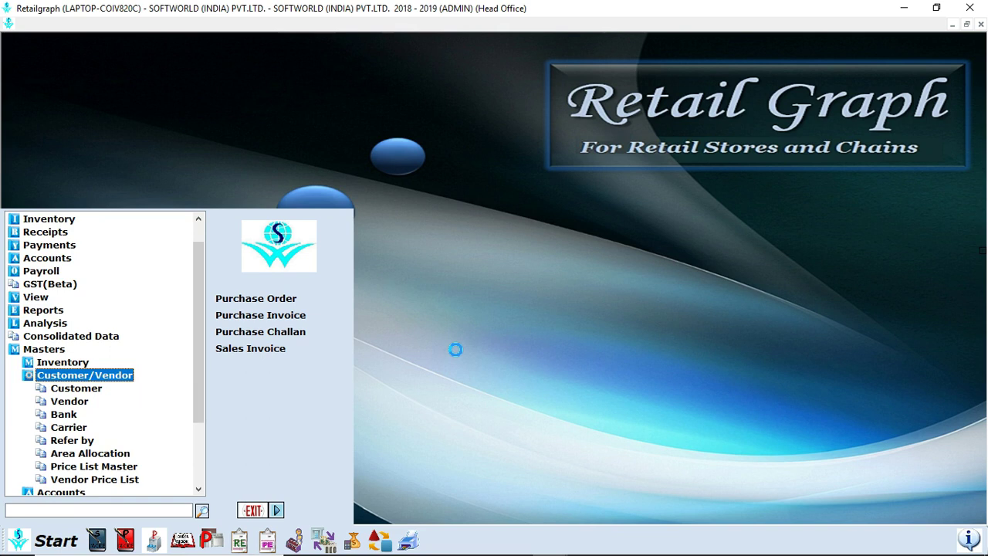
key(Return)
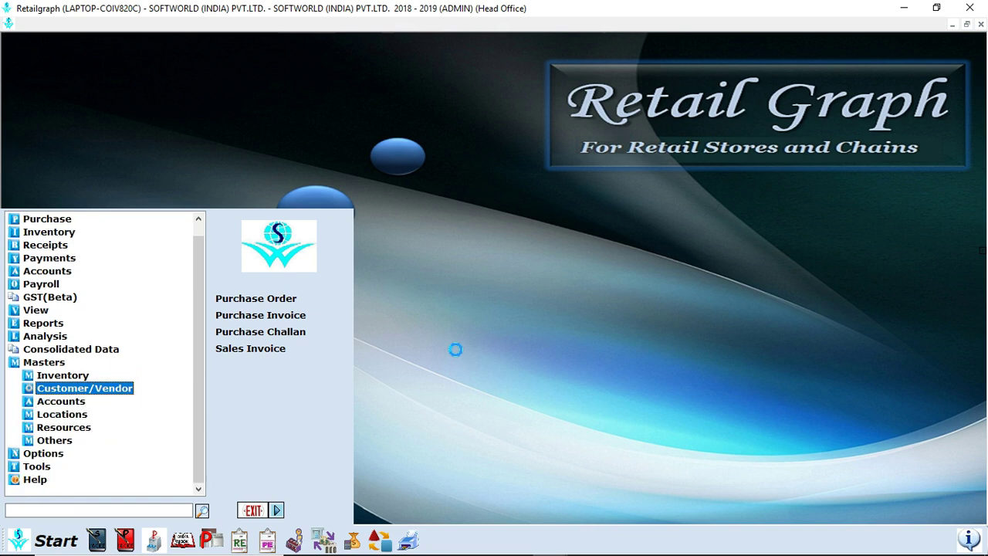
Step: Preview the Accounts and Locations masters, then expand Resources down to Role
key(Down)
key(Return)
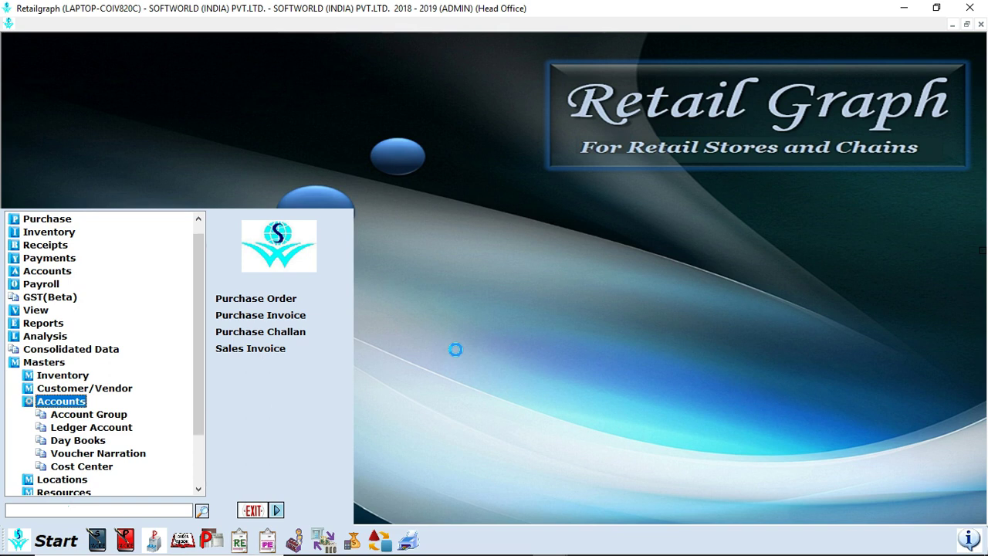
key(Return)
key(Down)
key(Return)
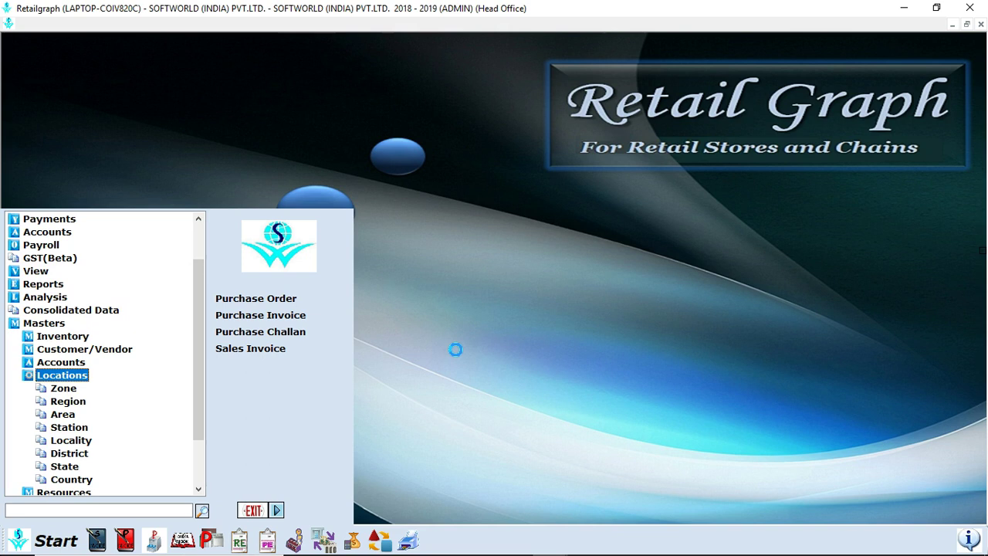
key(Return)
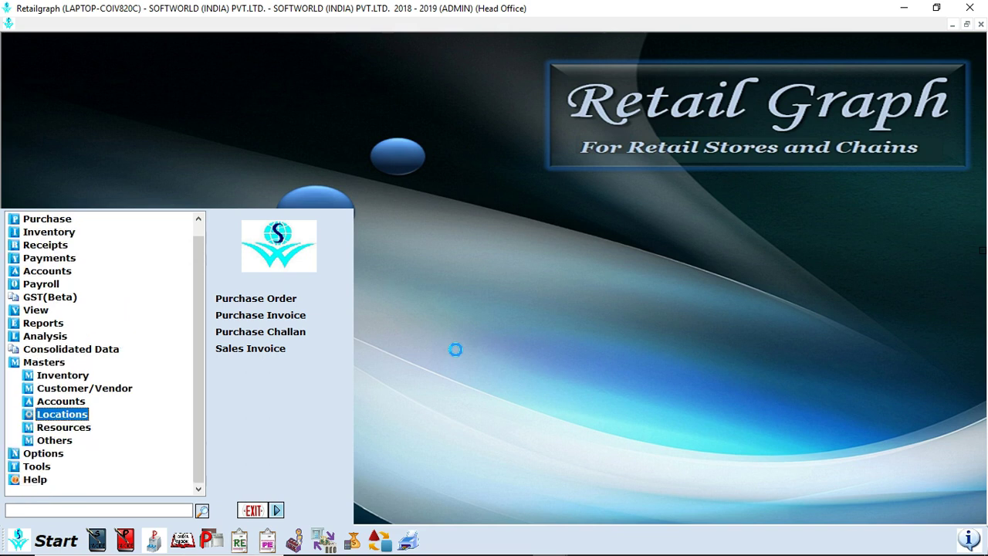
key(Down)
key(Return)
key(Down)
key(Down)
key(Down)
key(Down)
key(Down)
key(Down)
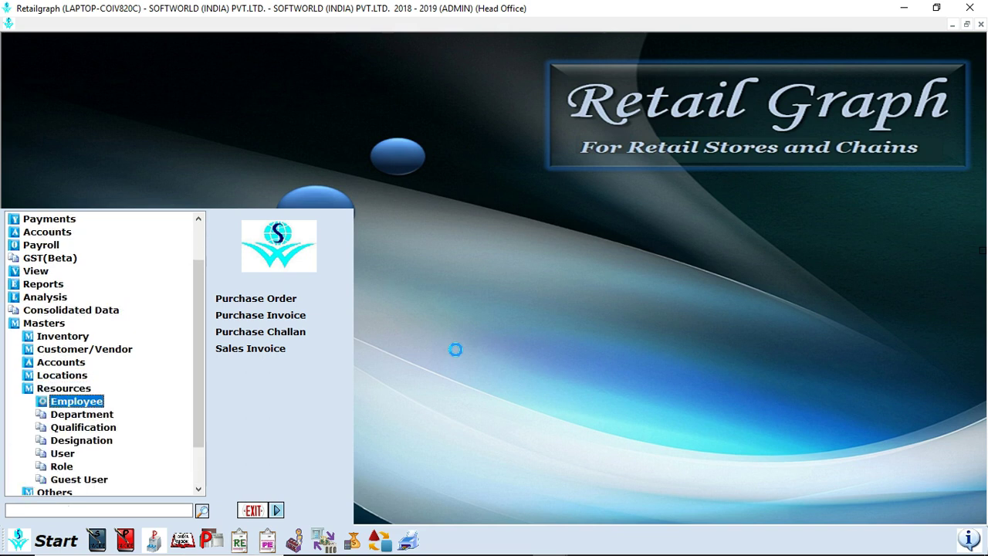
key(Up)
Step: Scan the eight roles in the Role list, then open Sales Manager for editing
key(Down)
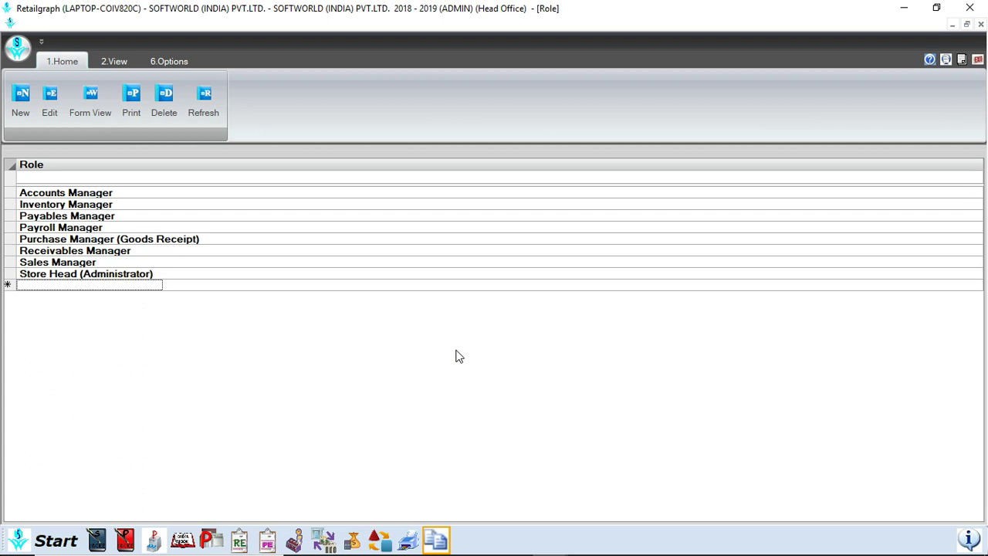
key(Up)
key(Up)
key(Up)
key(Up)
key(Up)
key(Up)
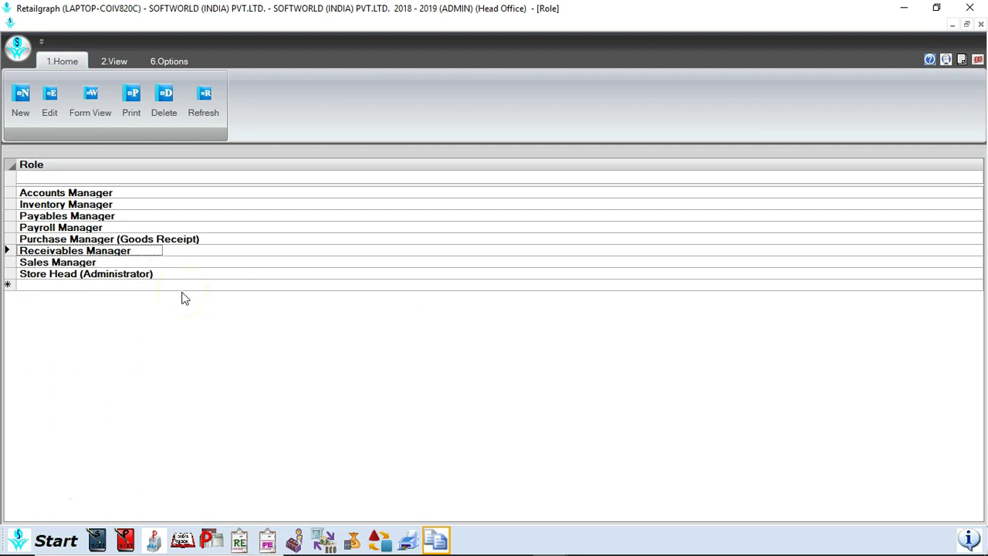
key(Up)
key(Up)
key(Down)
key(Down)
key(Down)
key(Down)
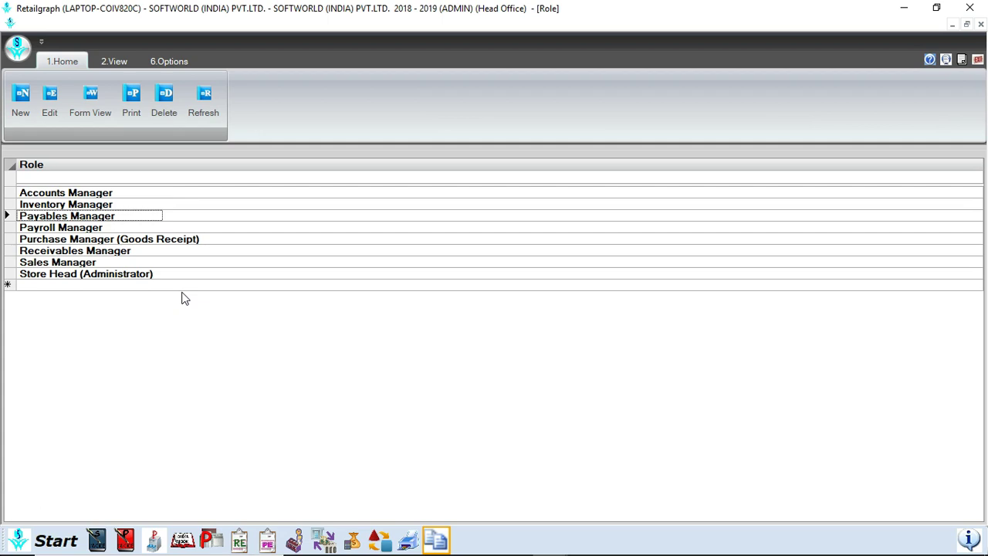
key(Down)
key(Down)
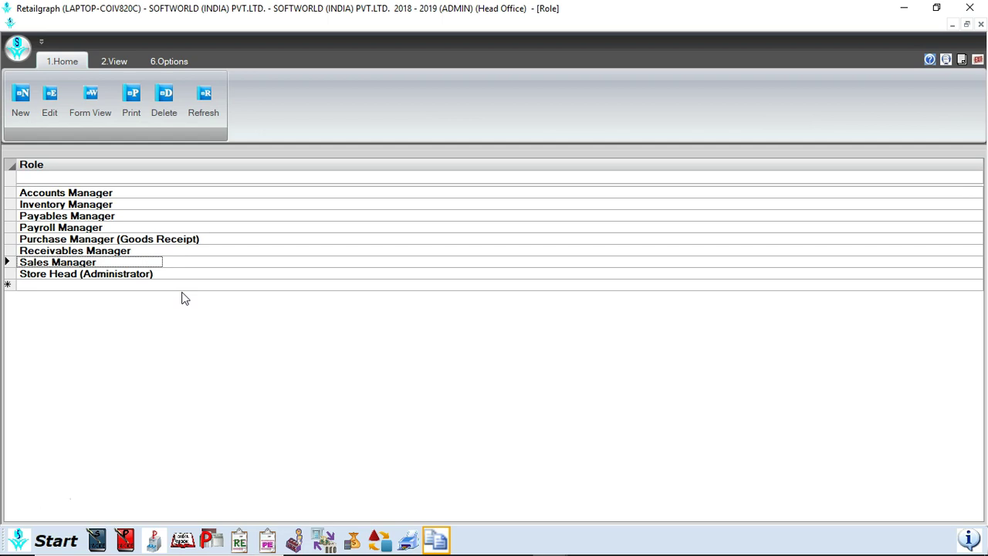
key(Down)
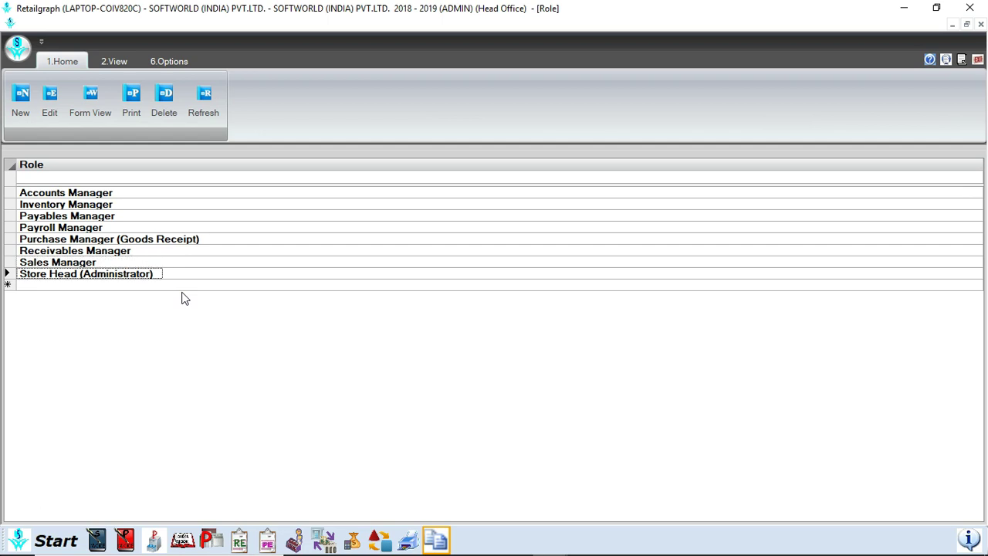
click(70, 260)
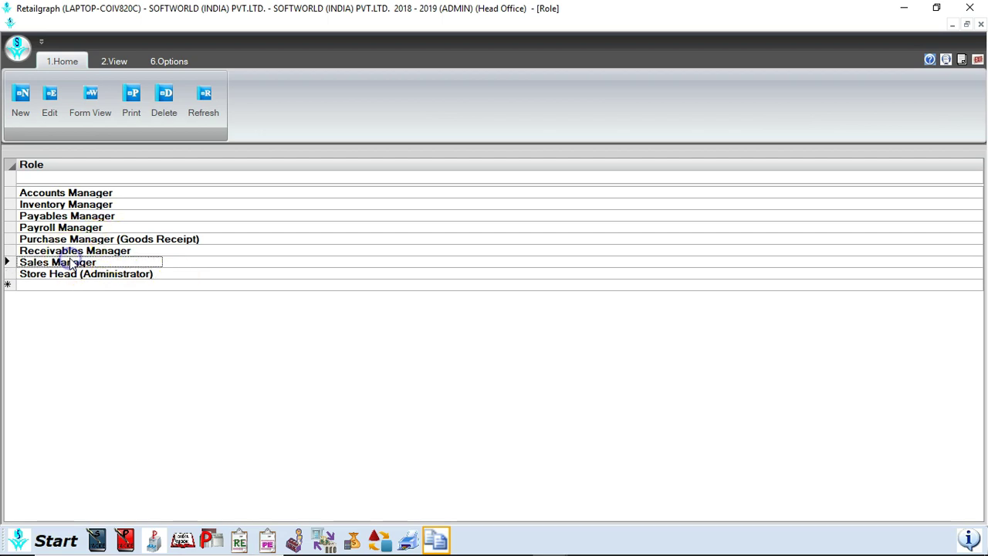
click(49, 97)
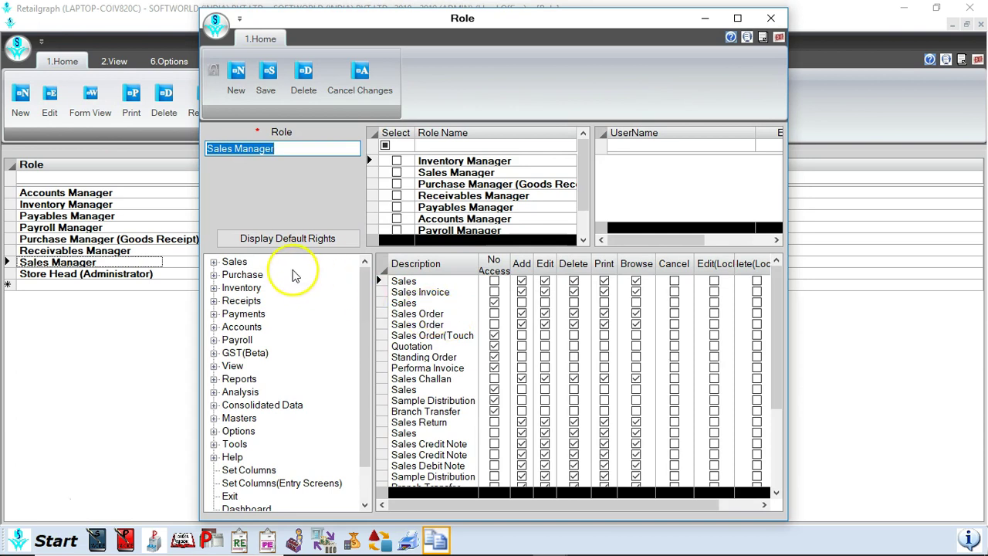
Step: Show the Sales module rights, tick one No Access checkbox, and close the Role dialog
click(233, 261)
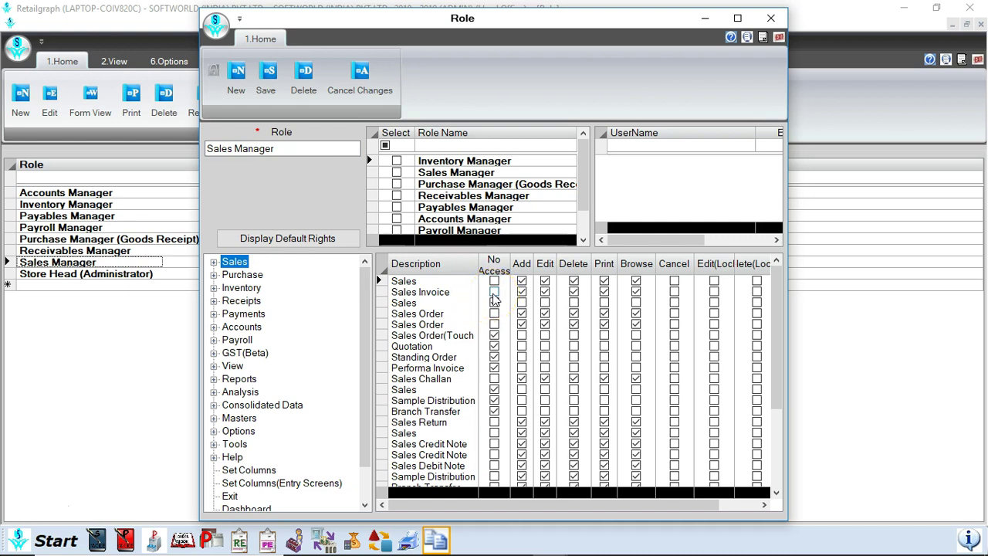
click(494, 303)
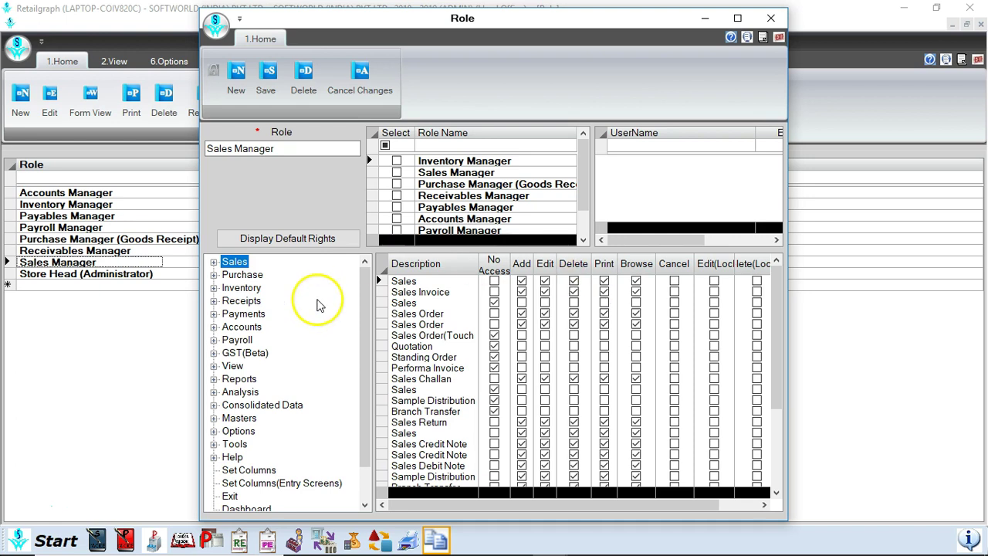
click(779, 37)
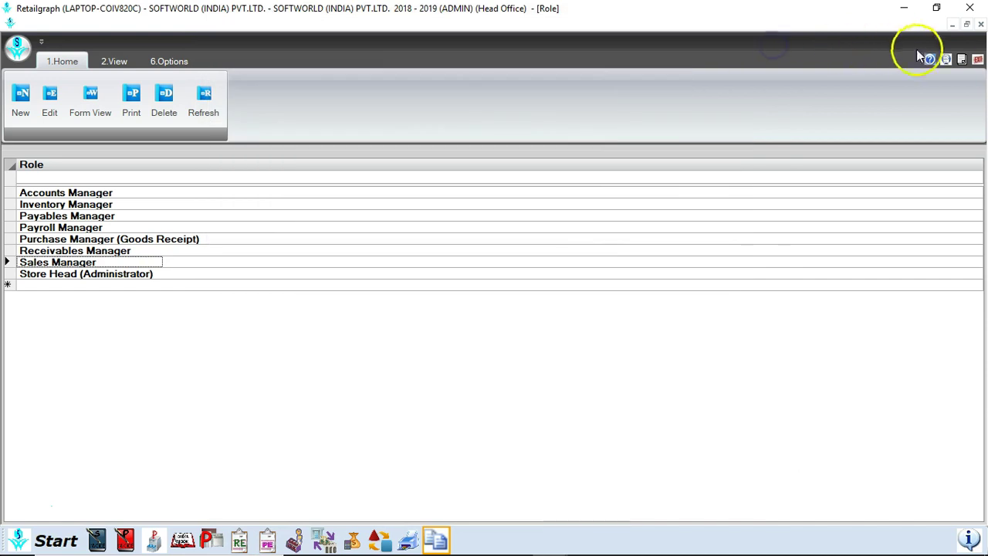
Step: Close the Role list and expand the Sales module in the Start menu
click(977, 60)
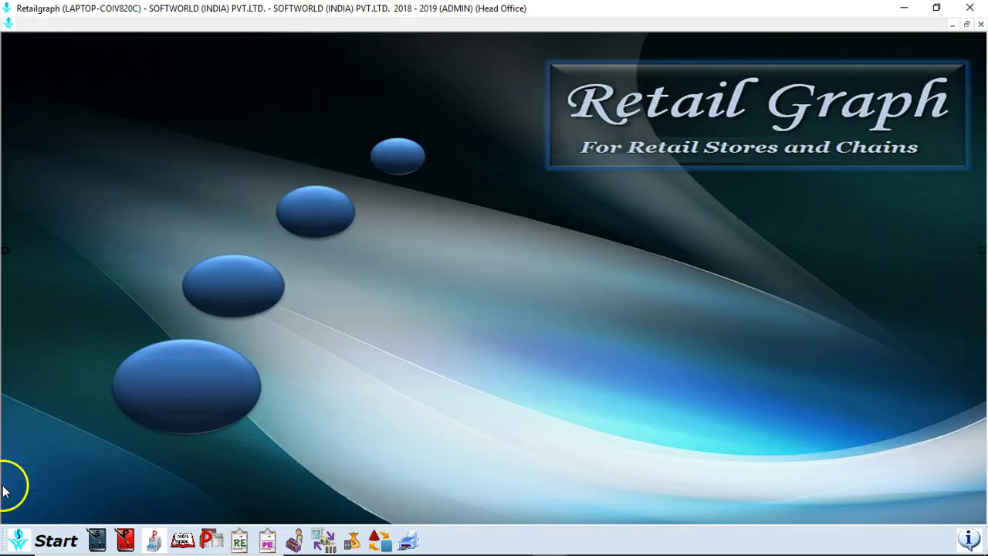
click(37, 540)
key(Left)
key(Left)
key(Left)
key(Left)
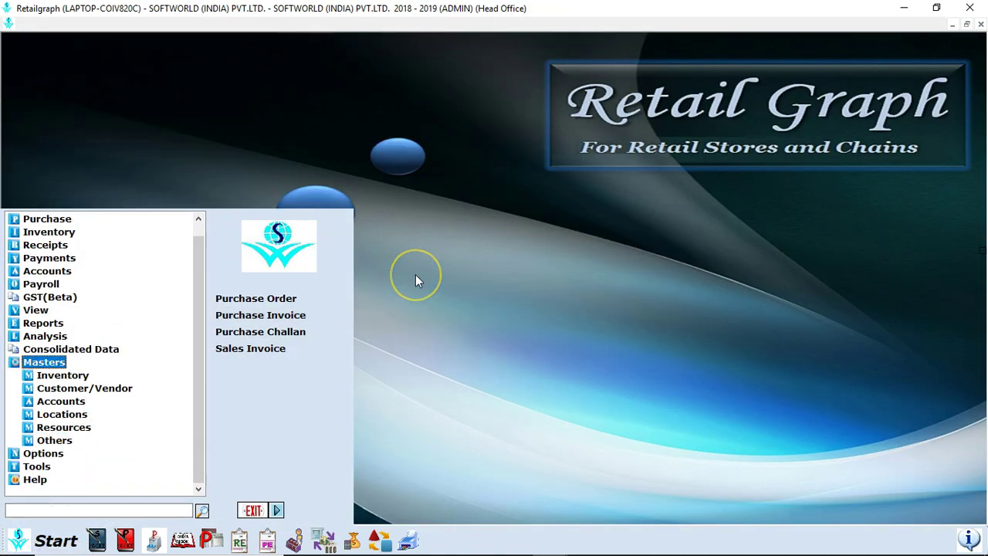
key(Up)
key(Up)
key(Up)
key(Up)
key(Up)
key(Up)
key(Up)
key(Up)
key(Up)
key(Up)
key(Up)
key(Up)
key(Right)
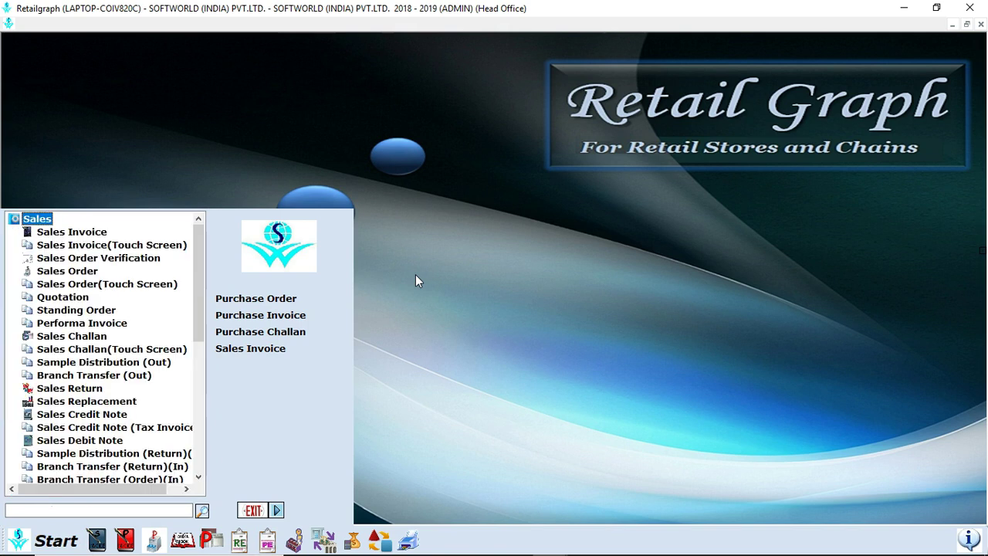
Step: Browse the Sales entries down to Sales Invoice(Touch Screen), then collapse Sales
key(Down)
key(Down)
key(Down)
key(Down)
key(Down)
key(Down)
key(Down)
key(Down)
key(Down)
key(Down)
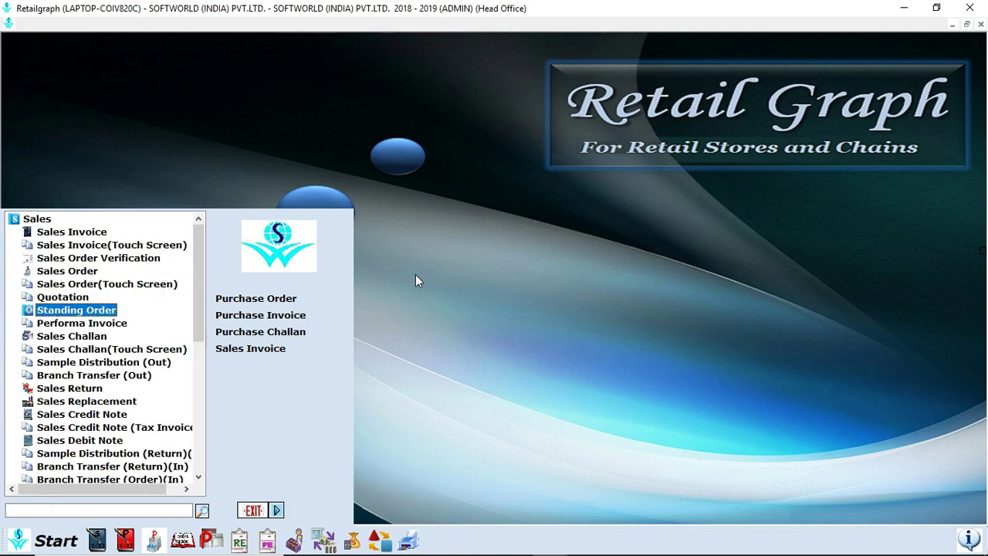
key(Down)
key(Down)
key(Down)
key(Down)
key(Down)
key(Down)
key(Down)
key(Down)
key(Down)
key(Down)
key(Down)
key(Down)
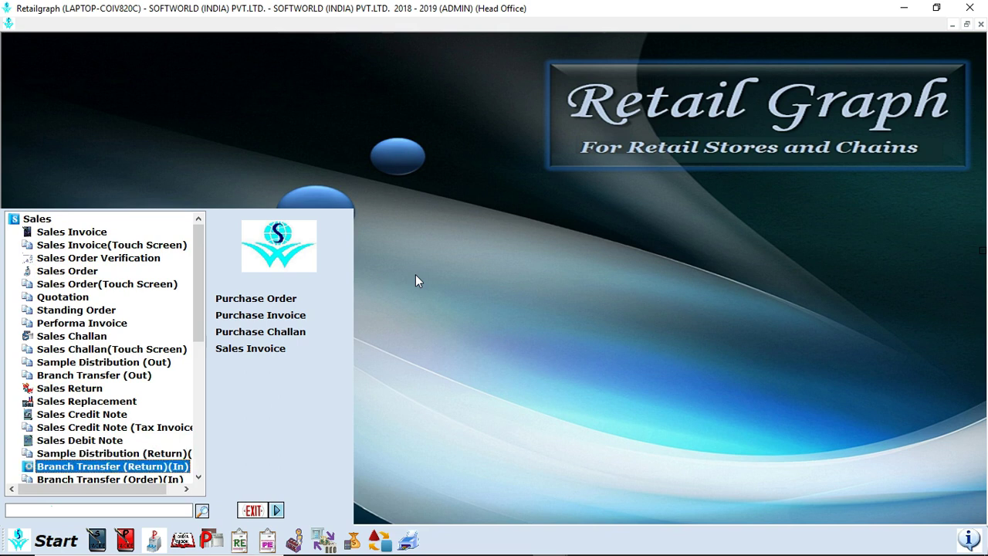
key(Up)
key(Up)
key(Up)
key(Up)
key(Up)
key(Up)
key(Up)
key(Up)
key(Up)
key(Up)
key(Up)
key(Up)
key(Up)
key(Up)
key(Up)
key(Up)
key(Up)
key(Up)
key(Up)
key(Up)
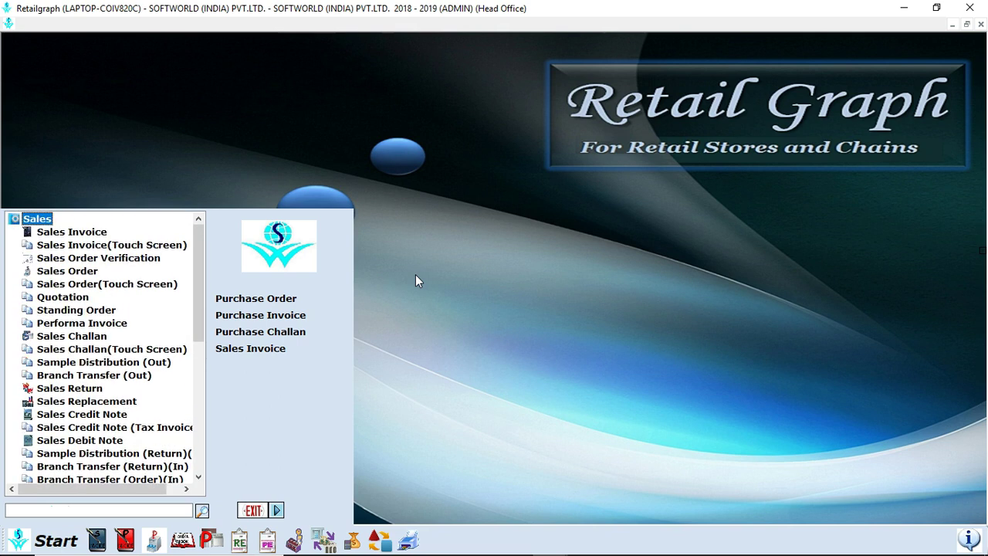
key(Down)
key(Down)
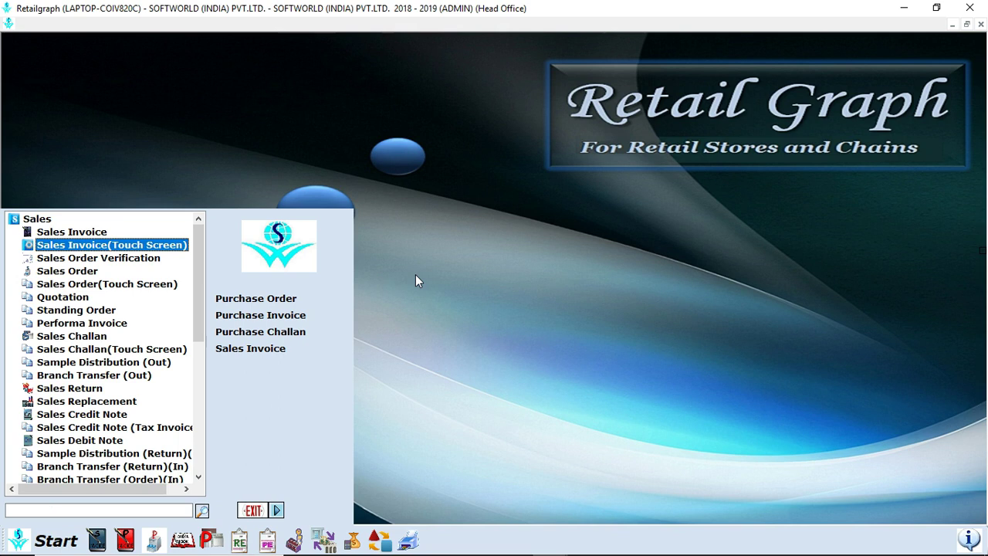
key(Left)
key(Left)
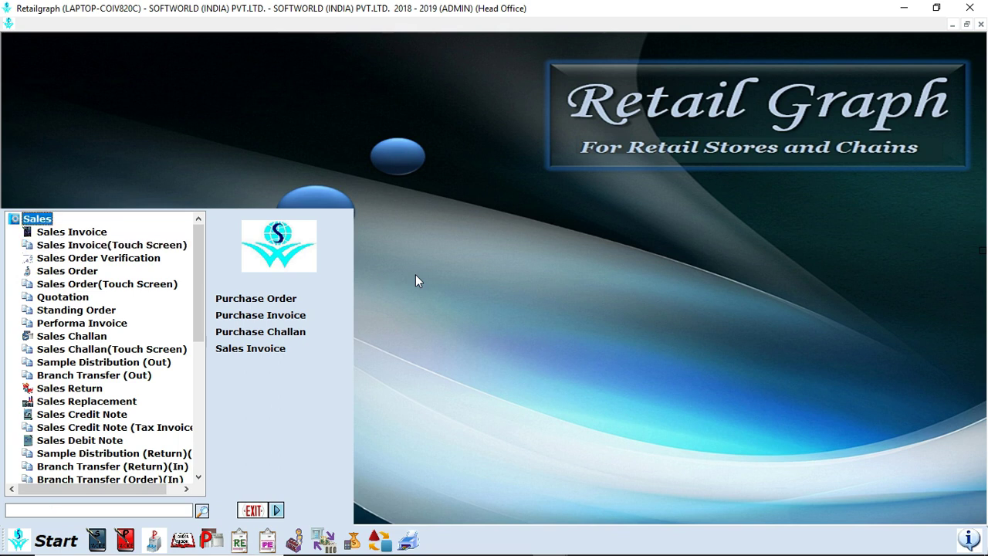
key(Down)
key(Down)
key(Down)
key(Down)
key(Down)
key(Down)
key(Down)
key(Down)
key(Down)
key(Down)
key(Down)
key(Down)
Step: Browse the Masters module's Resources and Others groups, down to Sale Promotion
key(Right)
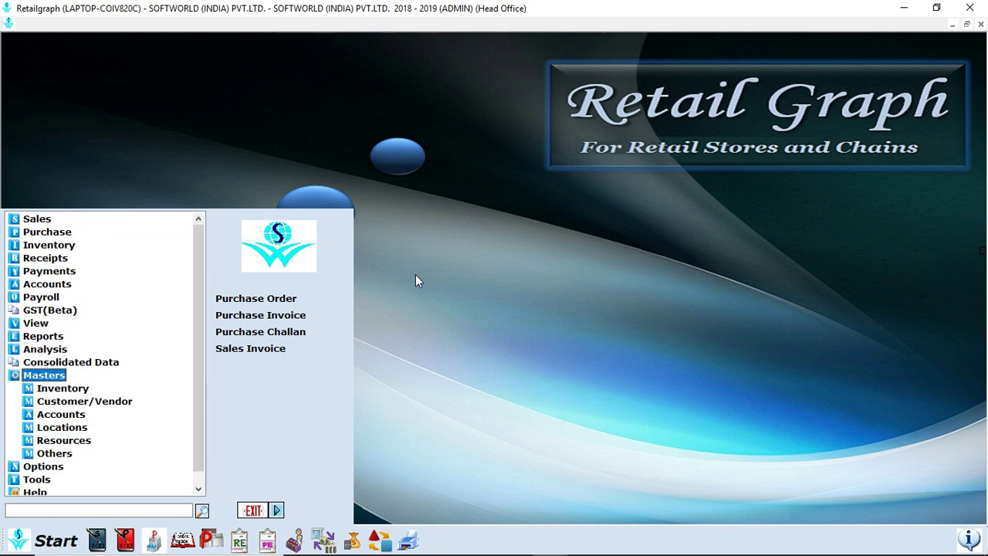
key(Down)
key(Down)
key(Down)
key(Down)
key(Down)
key(Right)
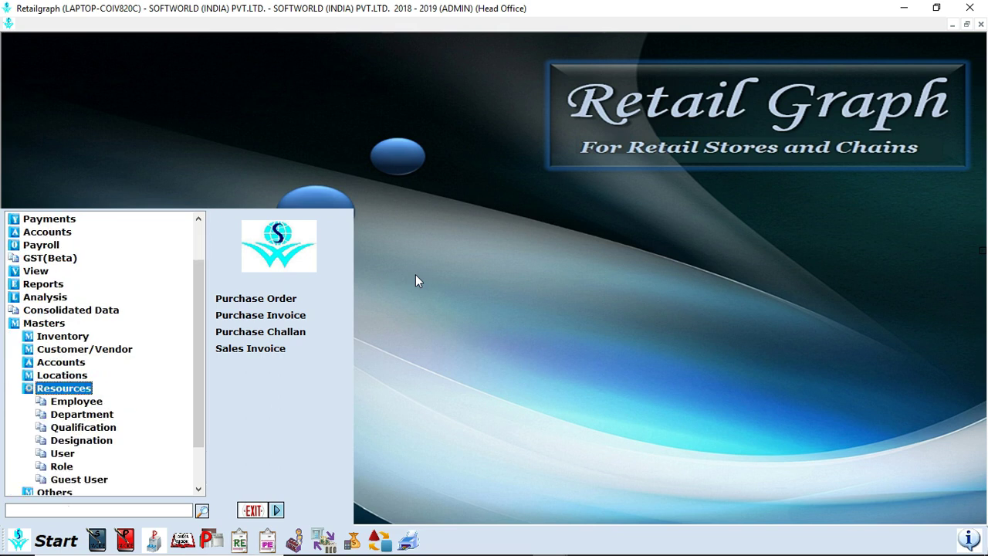
key(Left)
key(Down)
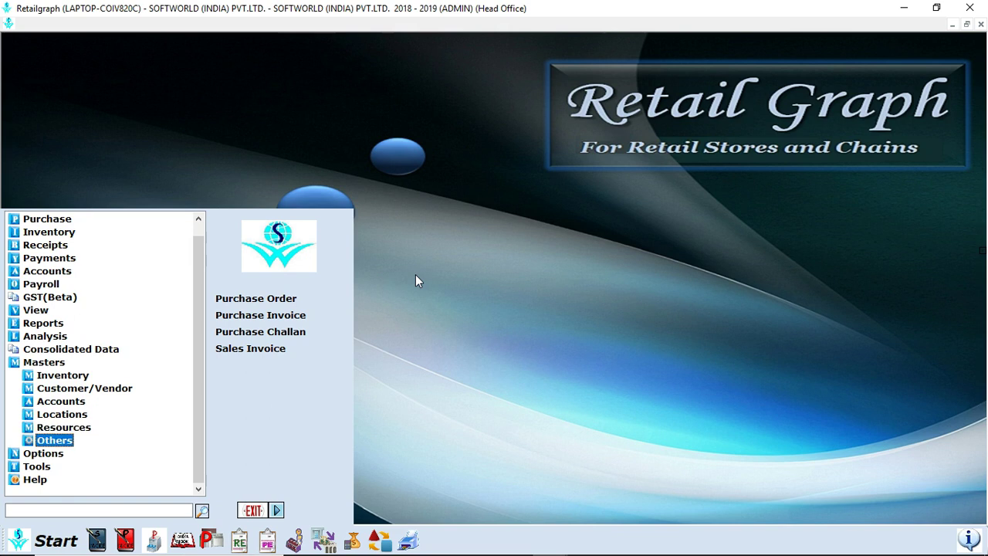
key(Right)
key(Down)
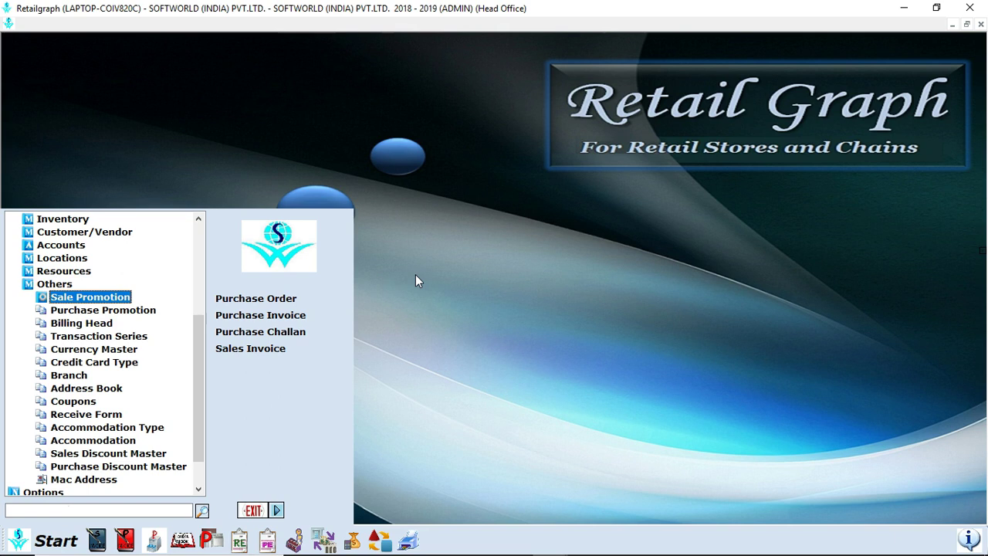
key(Left)
key(Left)
key(Left)
key(Left)
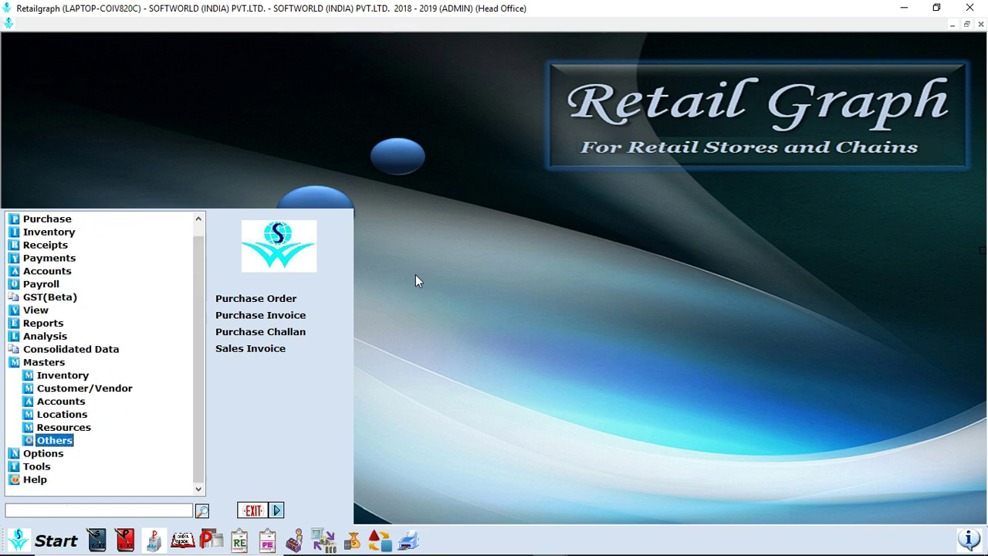
Step: Expand Options, browse Data Backup and Log Backup, and open Logs
key(Down)
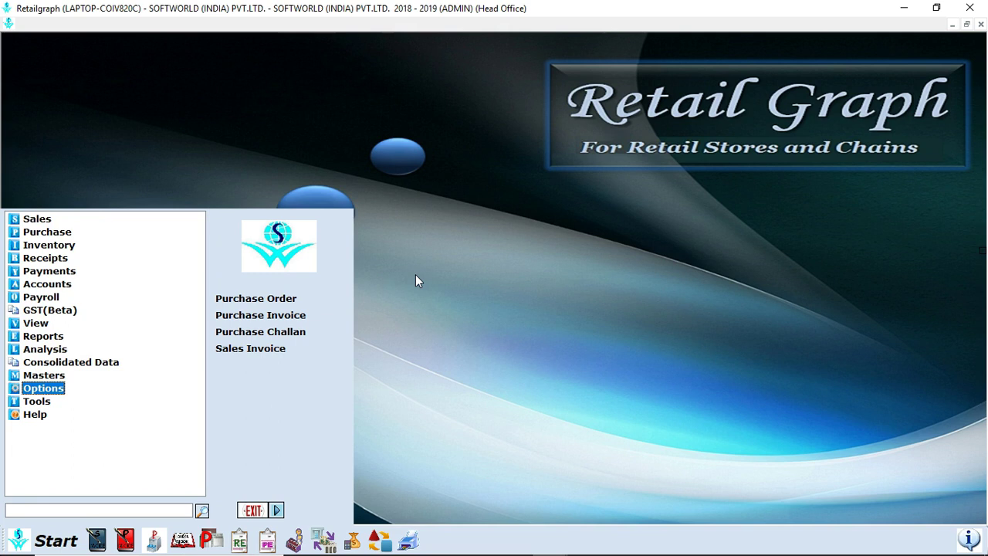
key(Right)
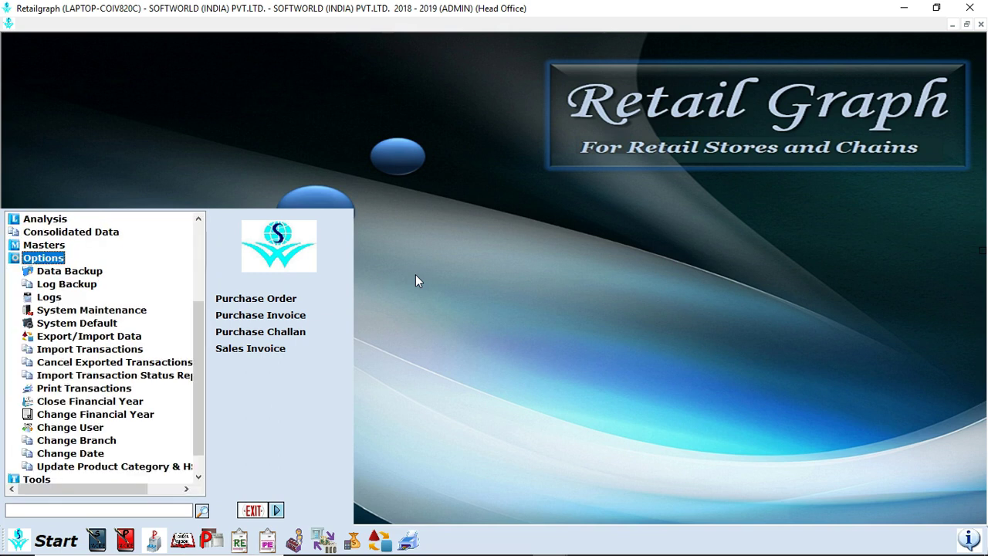
key(Down)
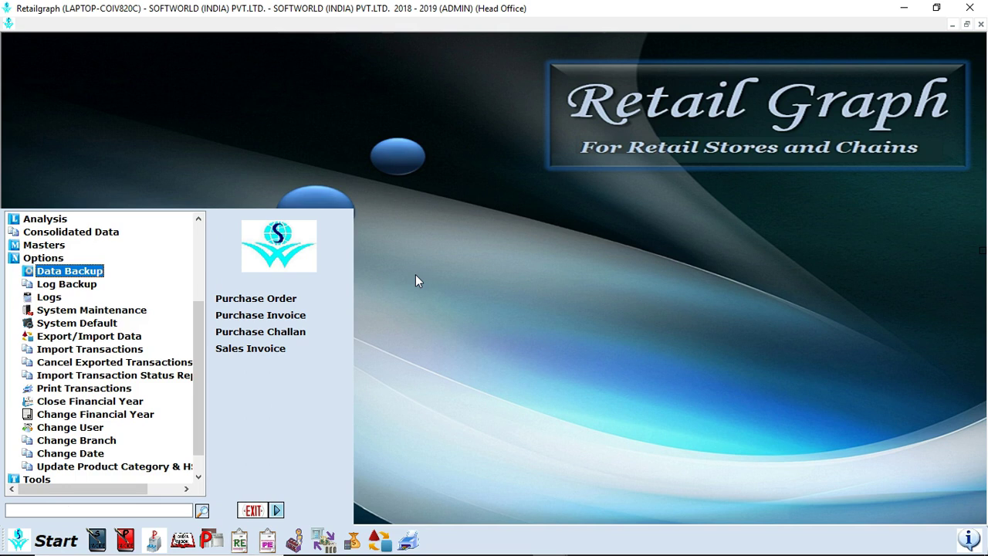
key(Down)
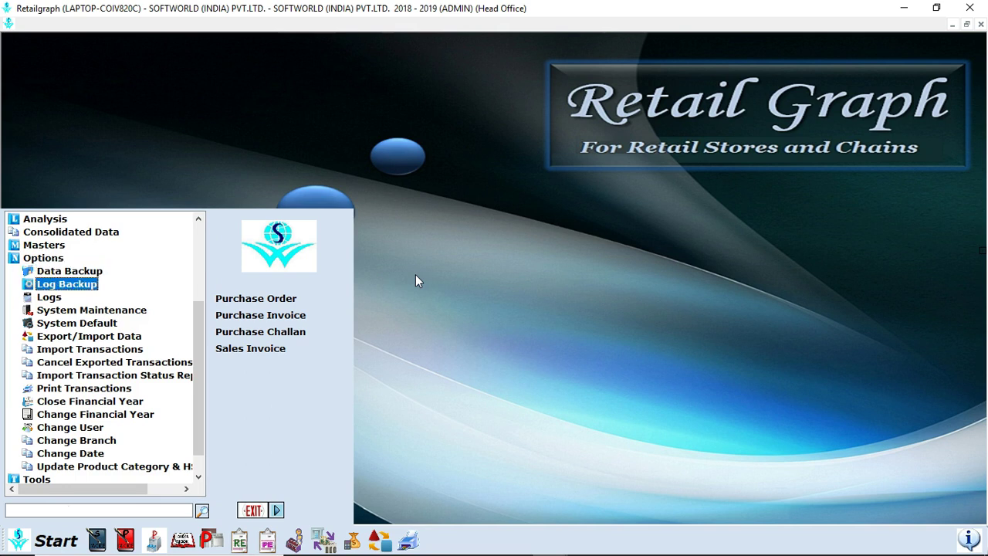
key(Down)
key(Return)
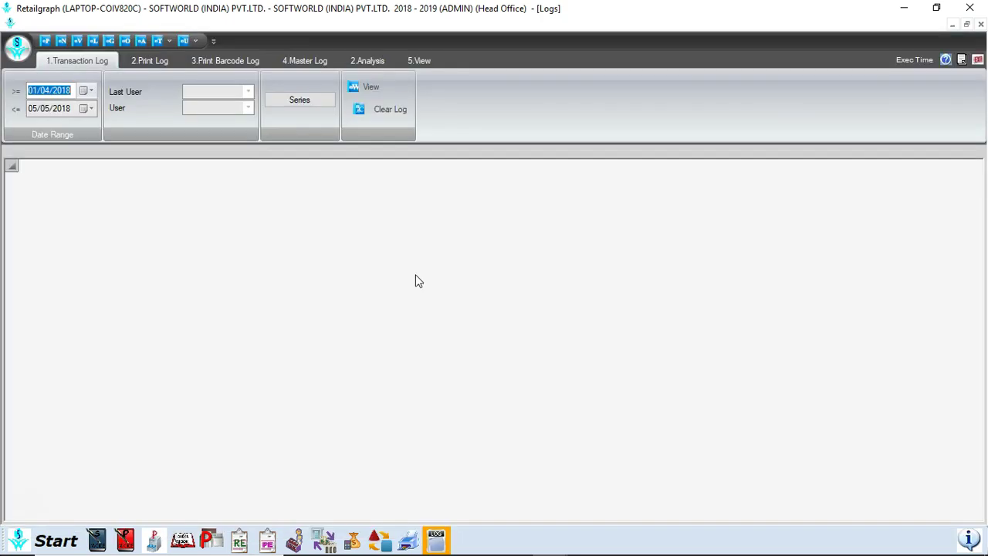
Step: List the Transaction Log for 01/04/2018–05/05/2018, then close the Logs window
click(372, 91)
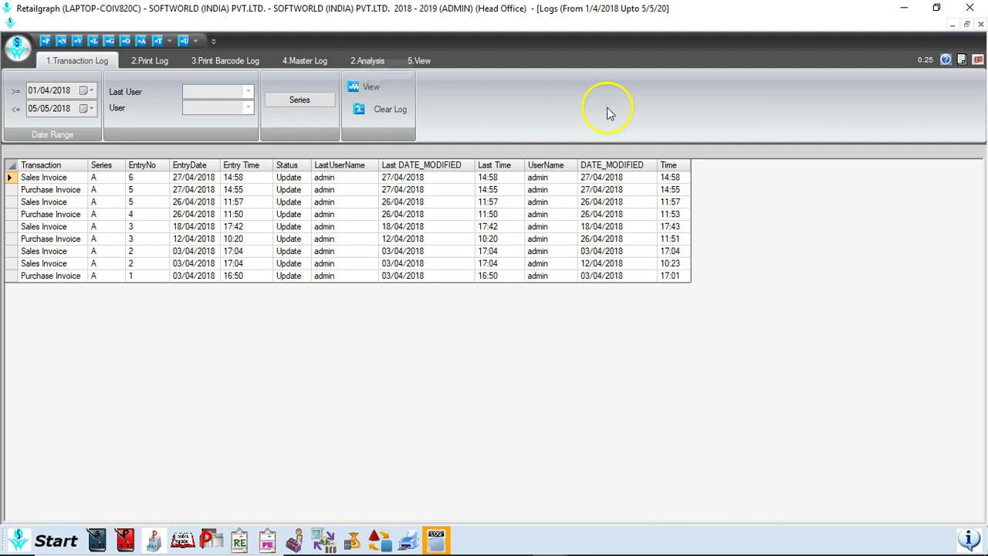
click(978, 60)
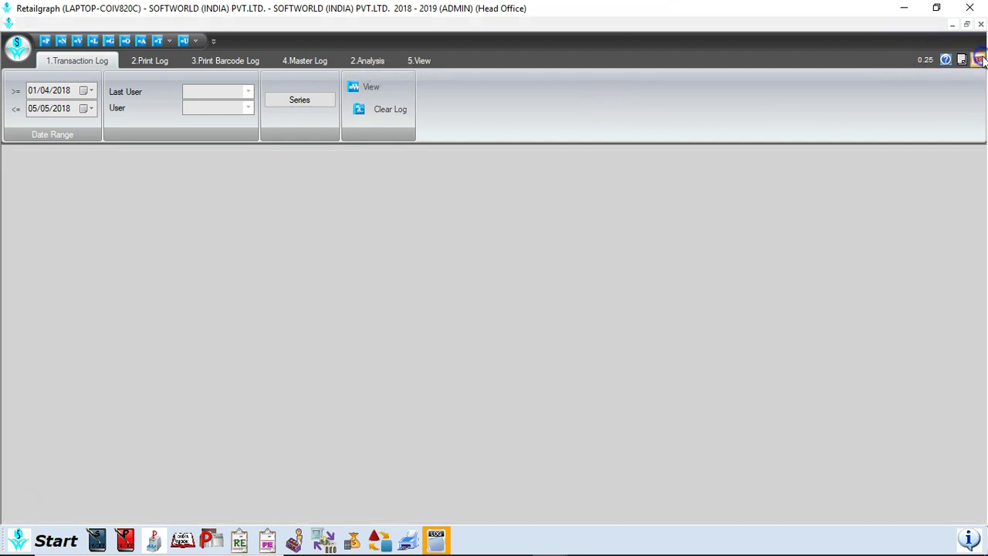
Step: In the Start menu, collapse Options and expand the Tools module
click(43, 544)
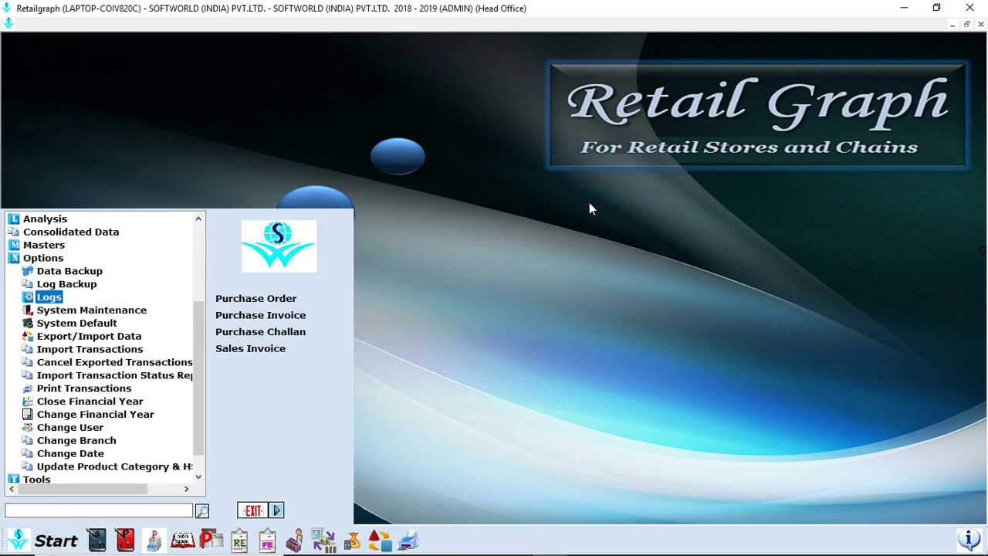
key(Down)
key(Down)
key(Down)
key(Down)
key(Down)
key(Down)
key(Down)
key(Down)
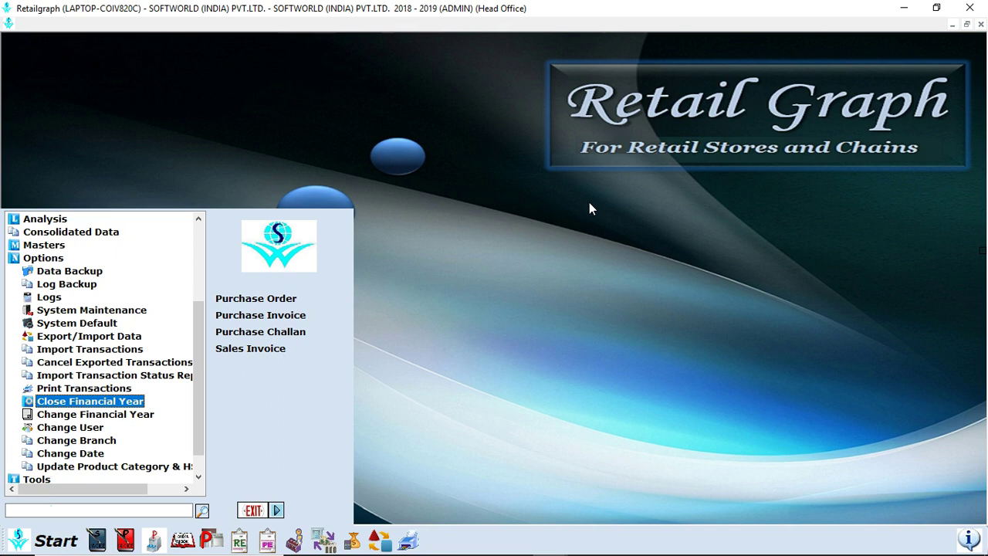
key(Left)
key(Left)
key(Down)
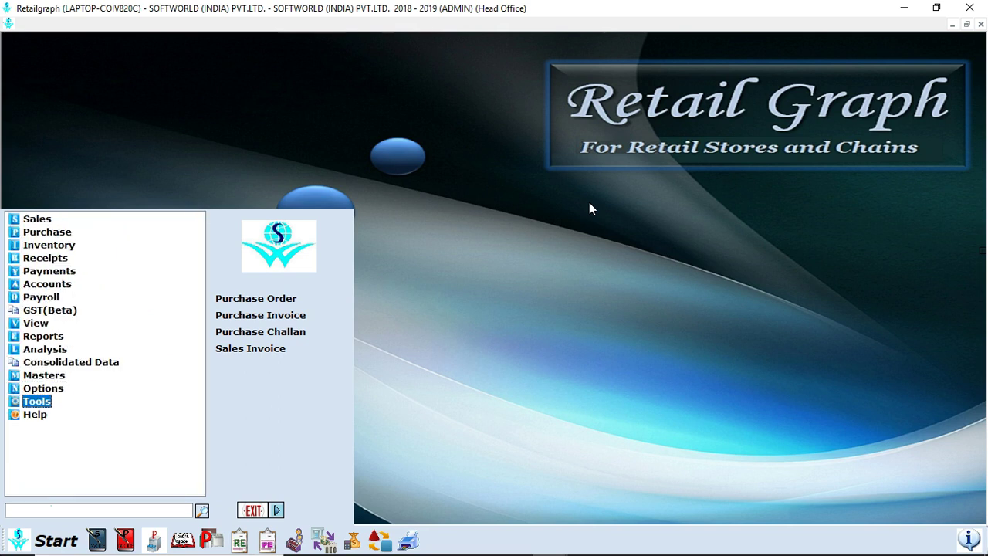
key(Right)
Step: Browse Send SMS and Send EMail under Tools, then open Schedule SMS/Email
key(Down)
key(Down)
key(Down)
key(Down)
key(Down)
key(Down)
key(Down)
key(Down)
key(Down)
key(Down)
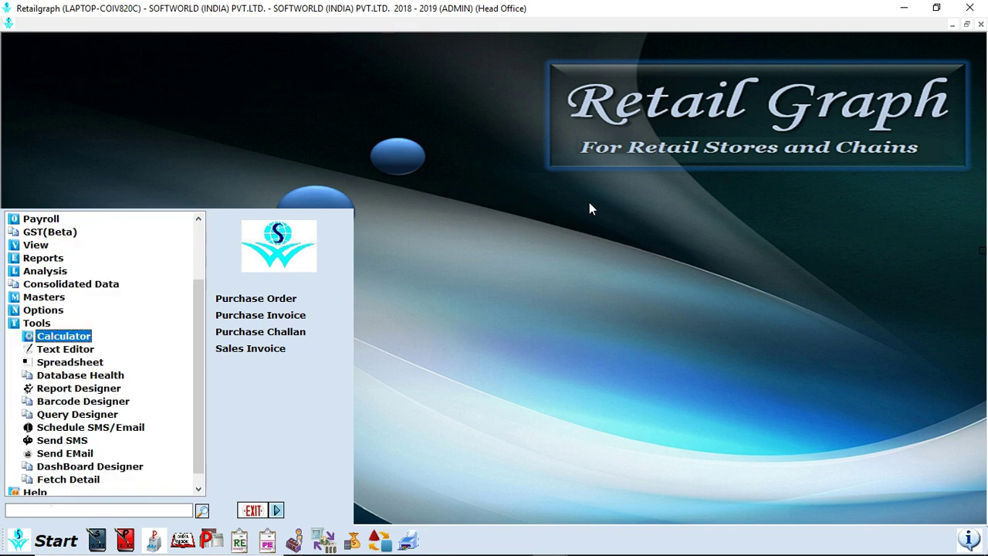
key(Up)
key(Down)
key(Up)
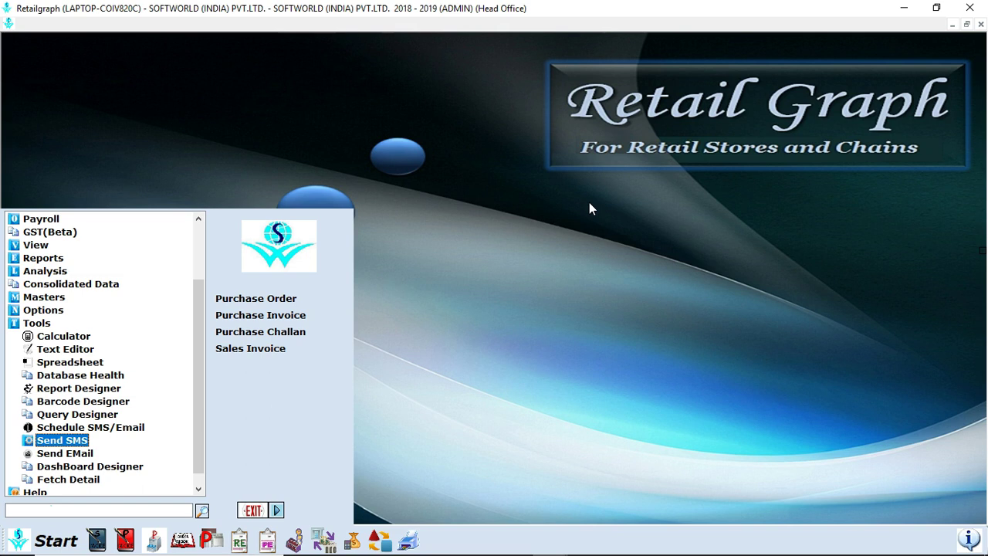
key(Down)
key(Up)
key(Down)
key(Up)
key(Up)
key(Return)
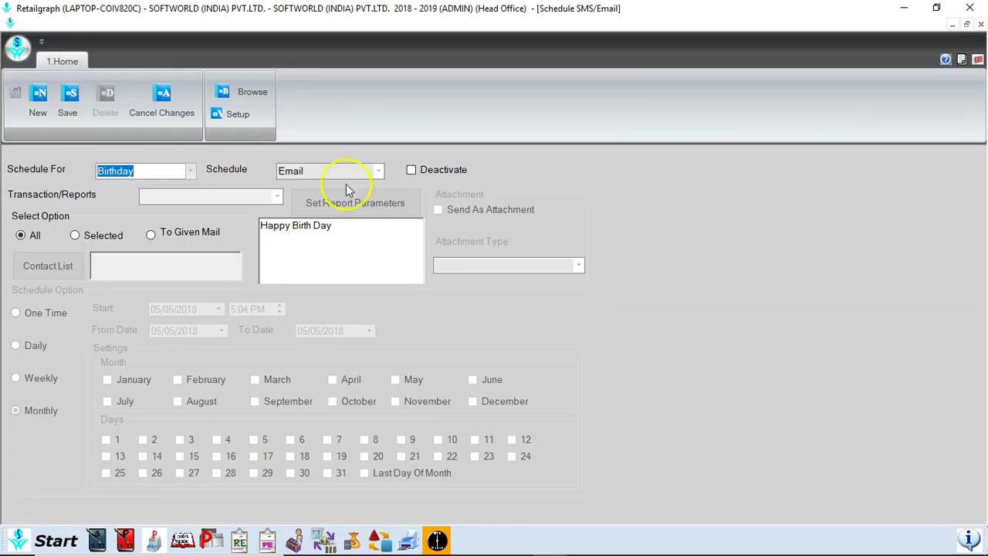
Step: Set Schedule For to Report, keep Email delivery, and check the Transaction/Reports list
click(191, 170)
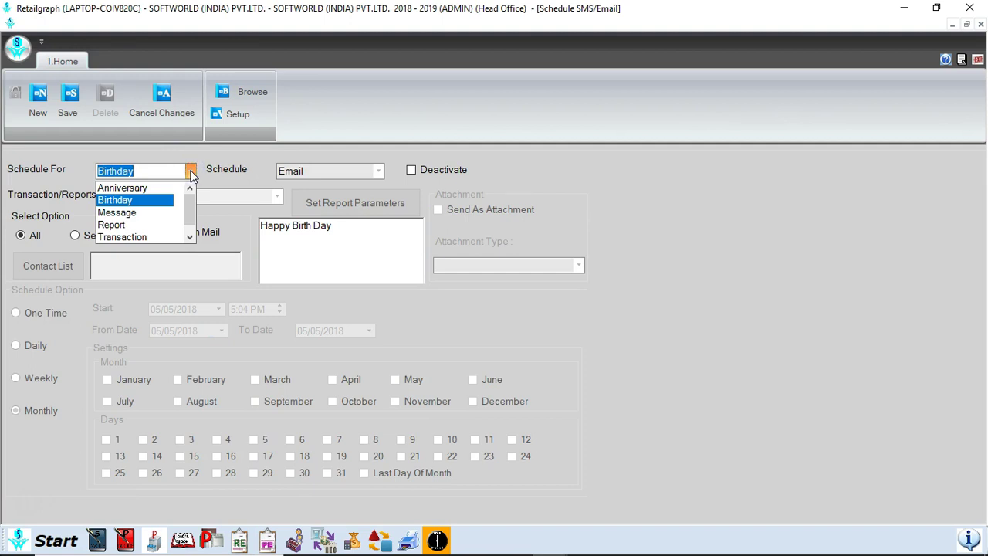
click(162, 225)
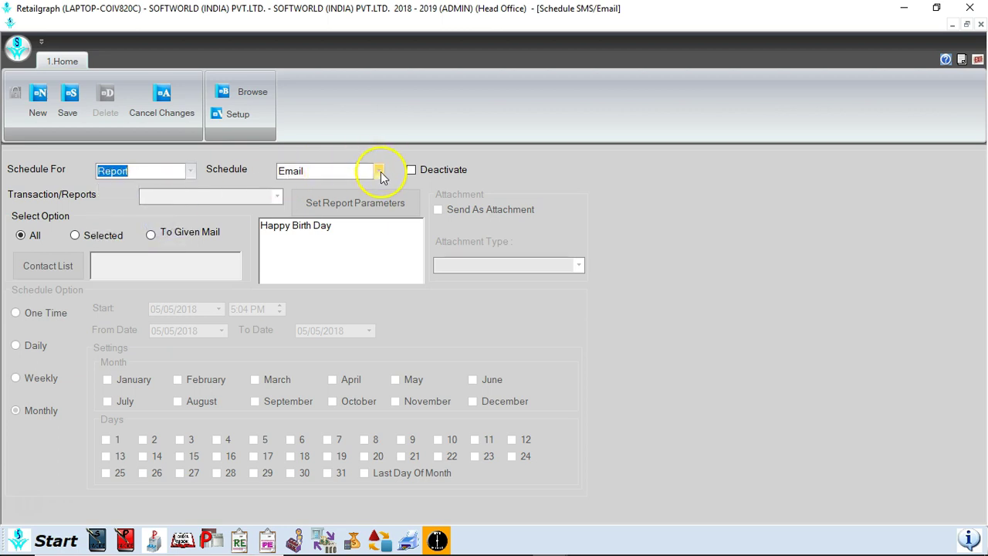
click(379, 173)
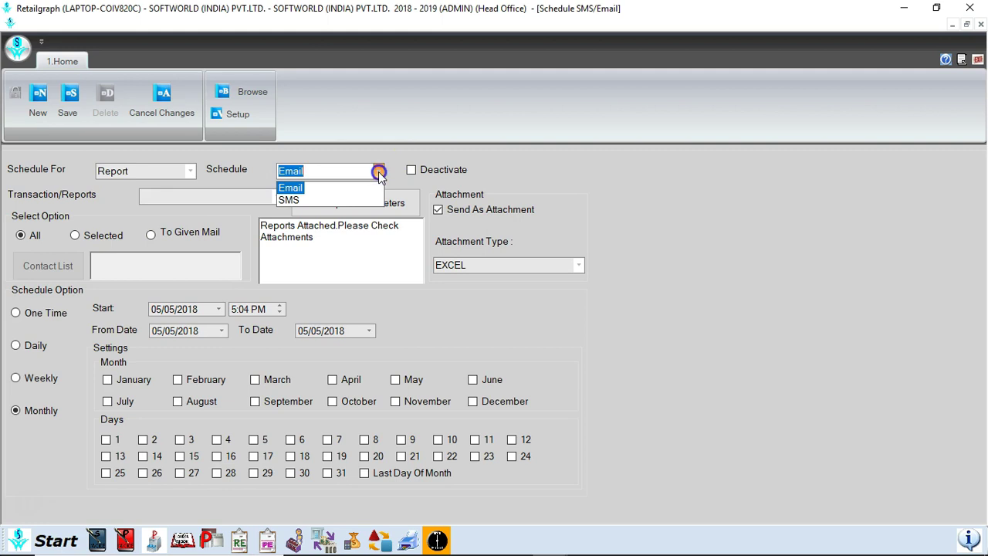
click(378, 171)
click(278, 197)
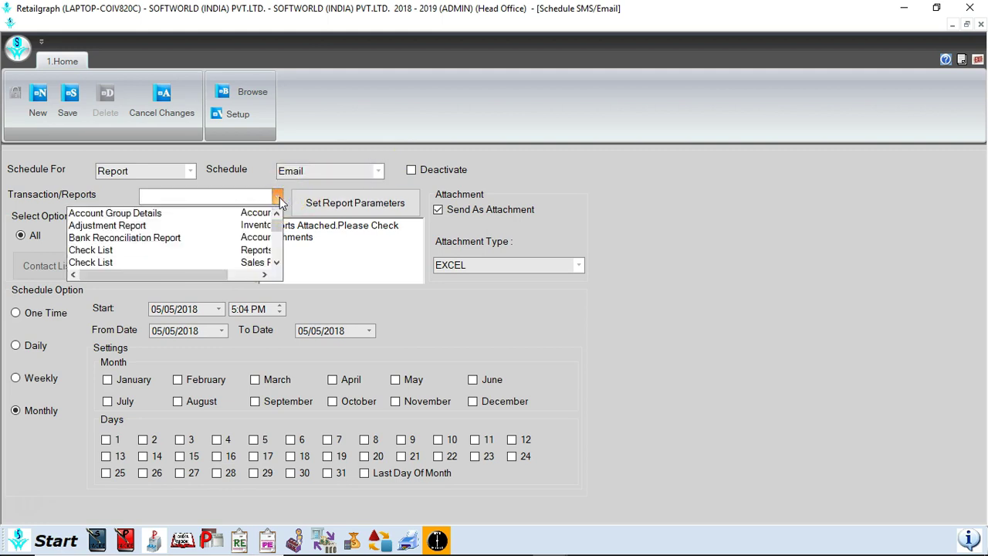
click(280, 201)
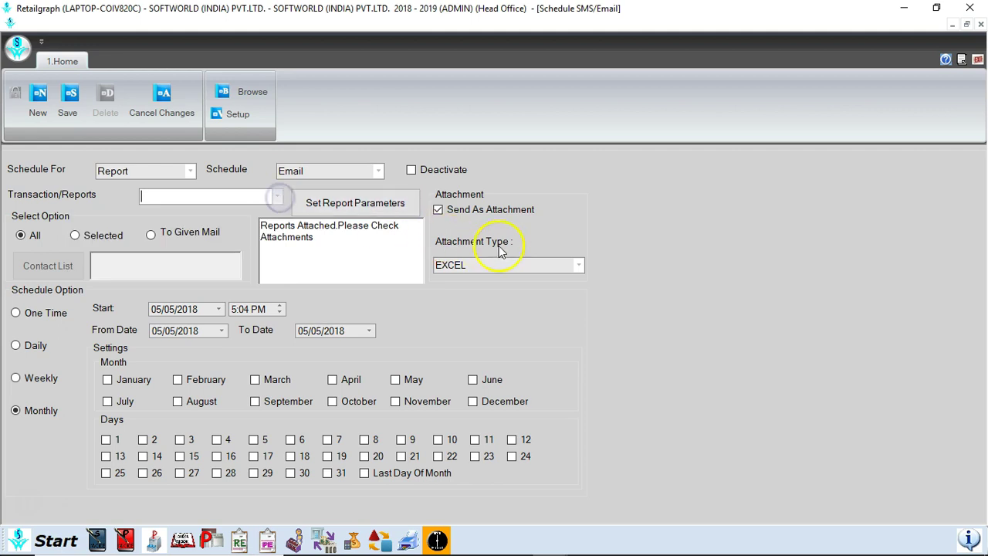
Step: Keep EXCEL as the attachment type and exit the form without saving
click(580, 267)
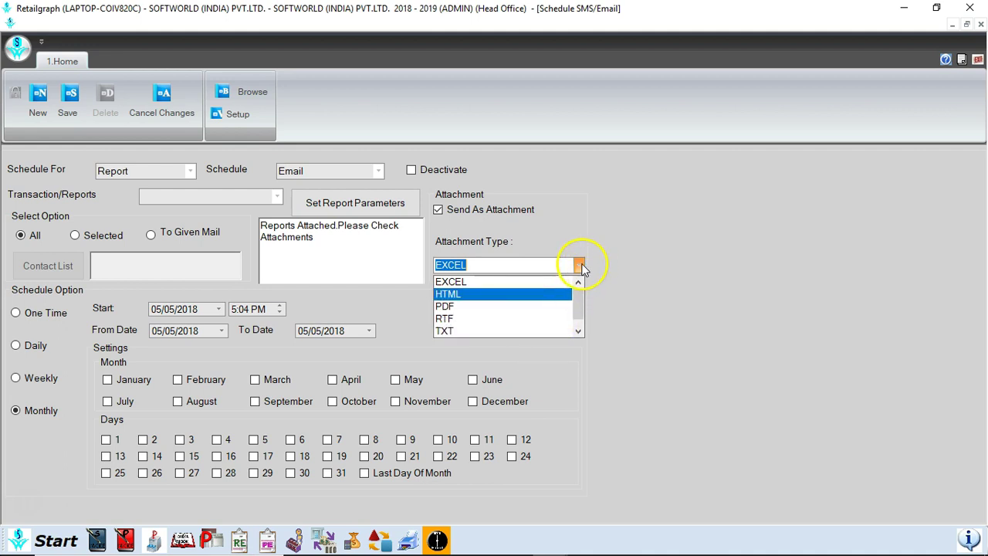
click(580, 265)
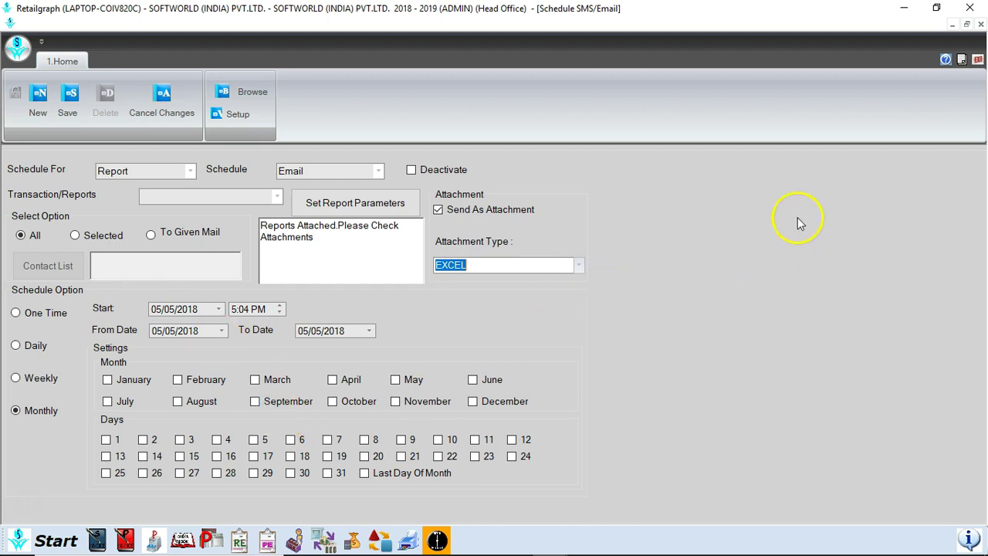
click(975, 62)
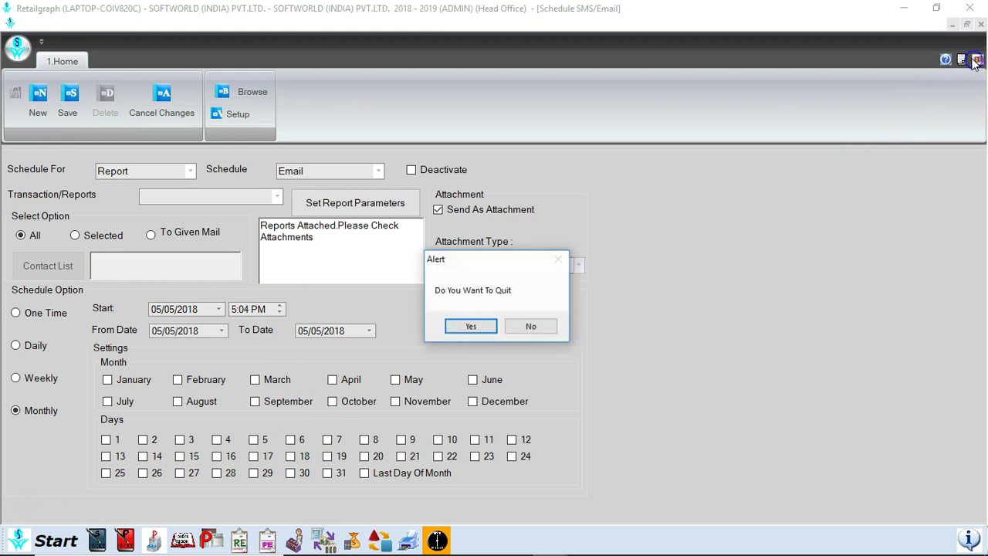
click(482, 325)
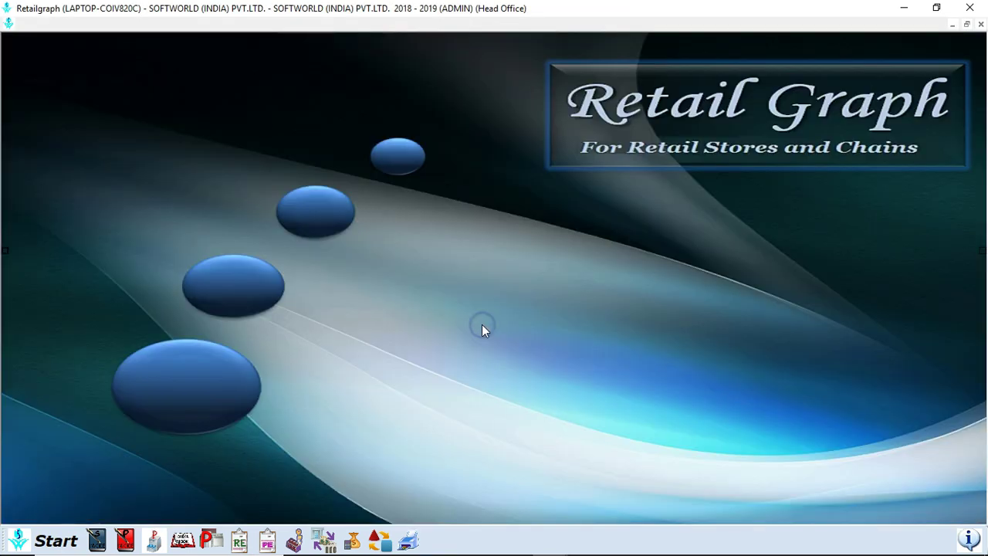
Step: Open the Start menu, collapse Tools and expand Help
click(45, 538)
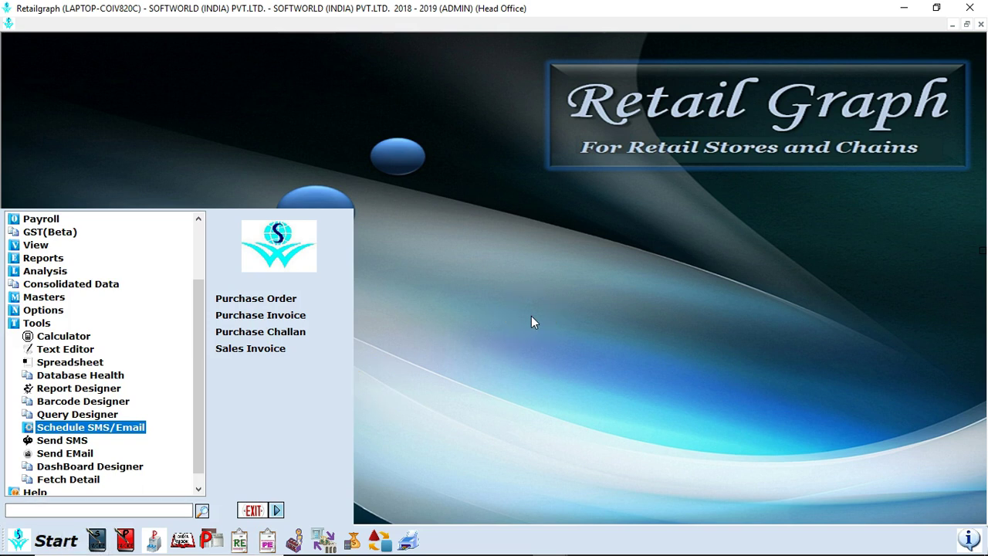
key(Left)
key(Left)
key(Down)
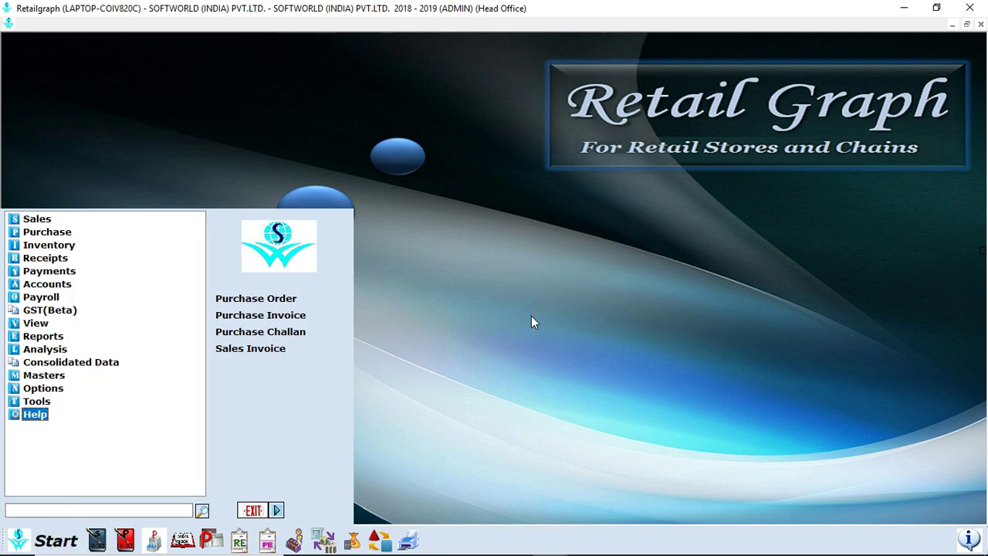
key(Right)
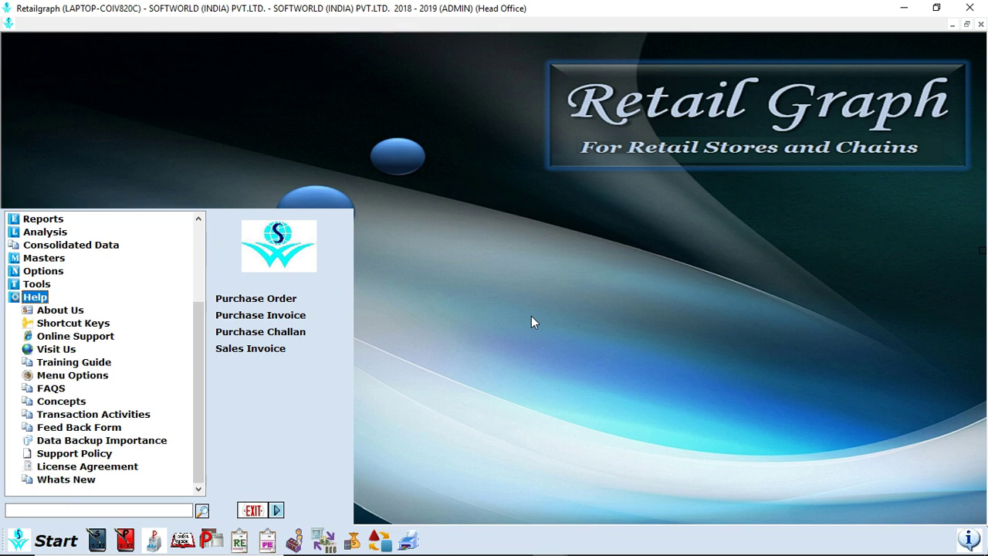
Step: Browse Help entries from About Us to Support Policy, then collapse Help
key(Down)
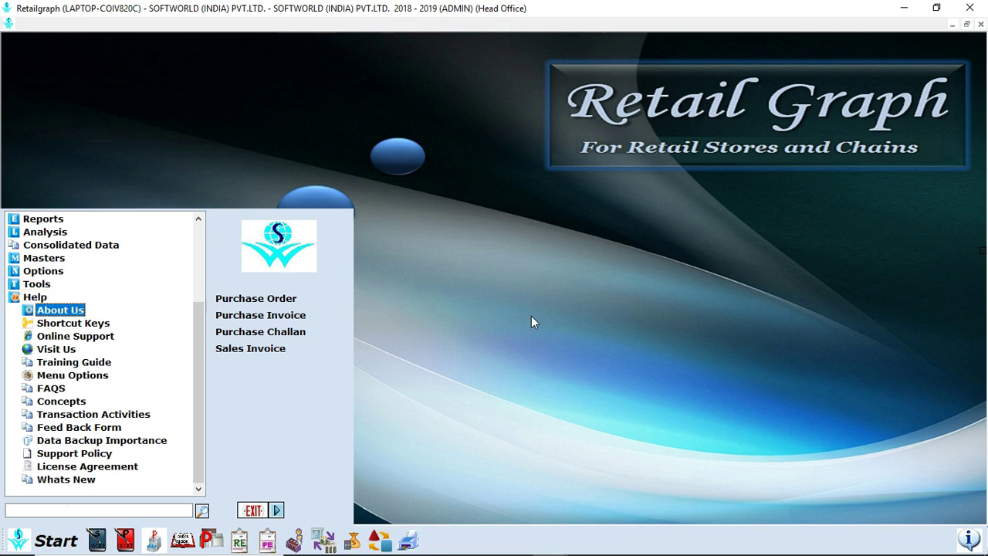
key(Down)
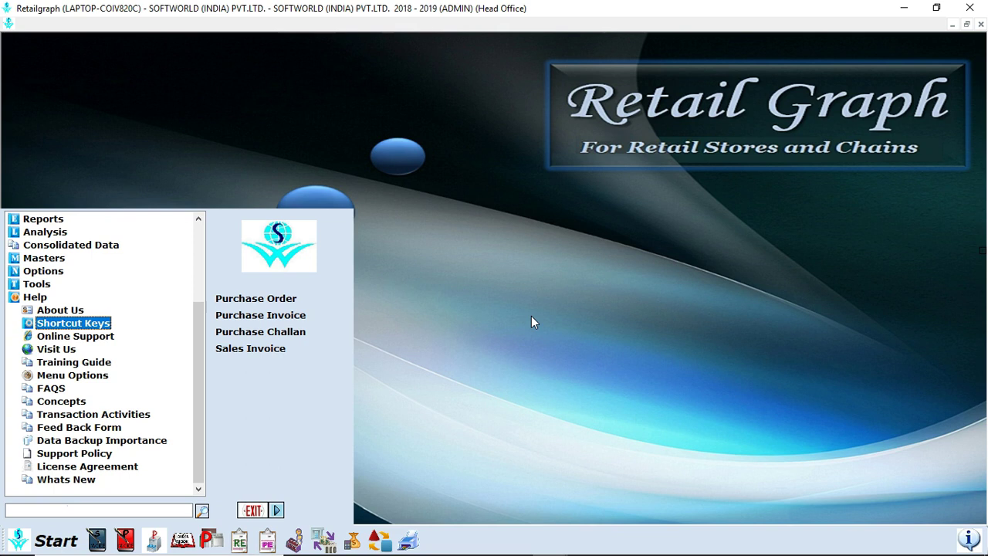
key(Down)
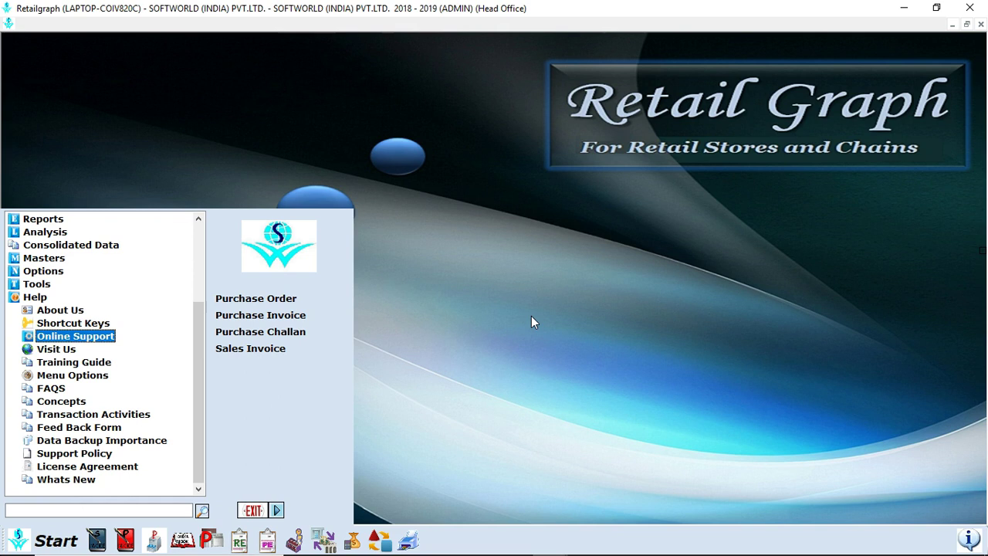
key(Down)
key(Down)
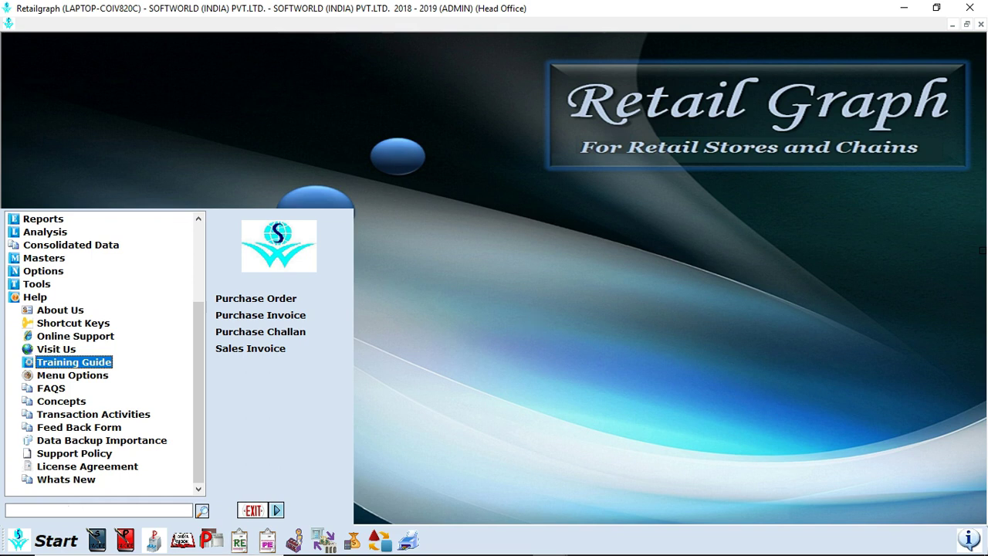
key(Down)
key(Down)
key(Down)
key(Down)
key(Down)
key(Down)
key(Down)
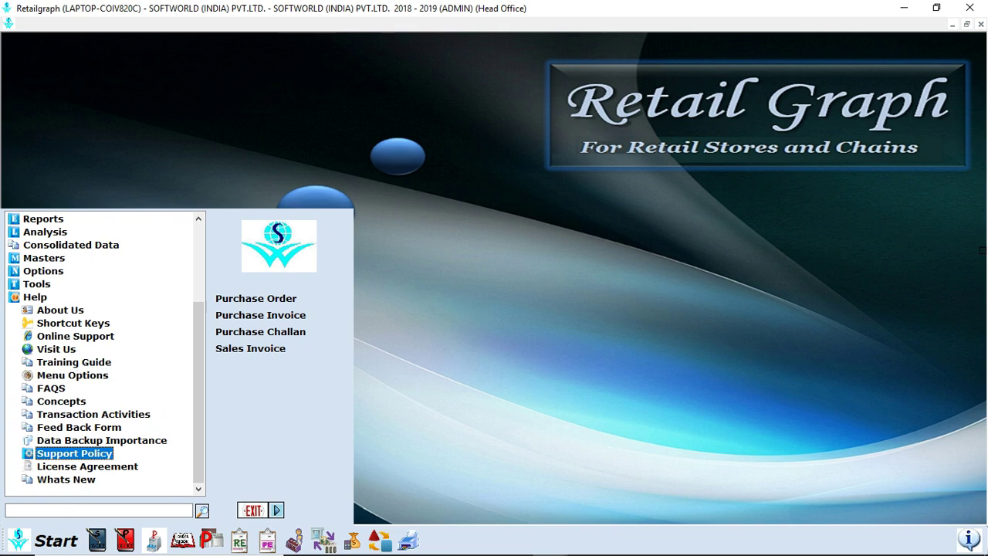
key(Left)
key(Left)
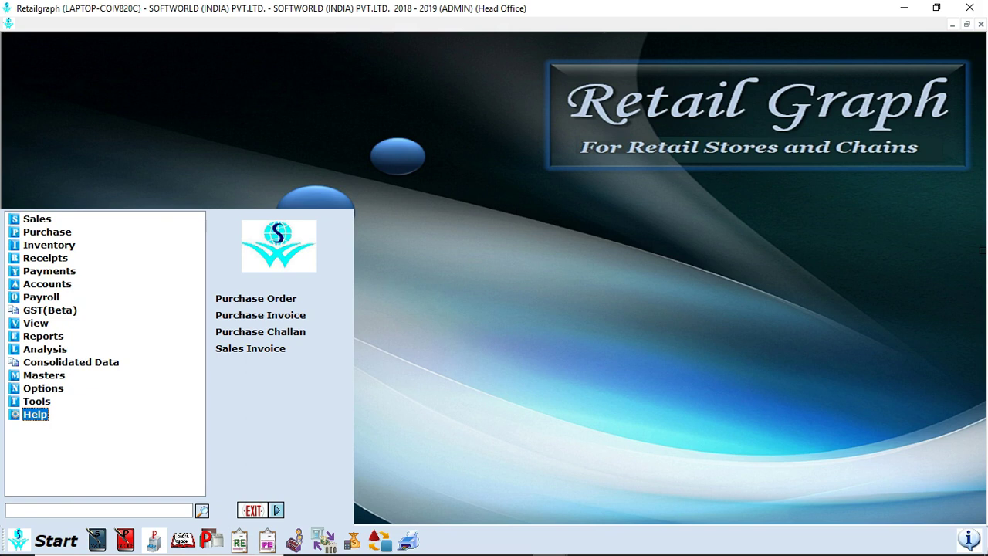
key(Tab)
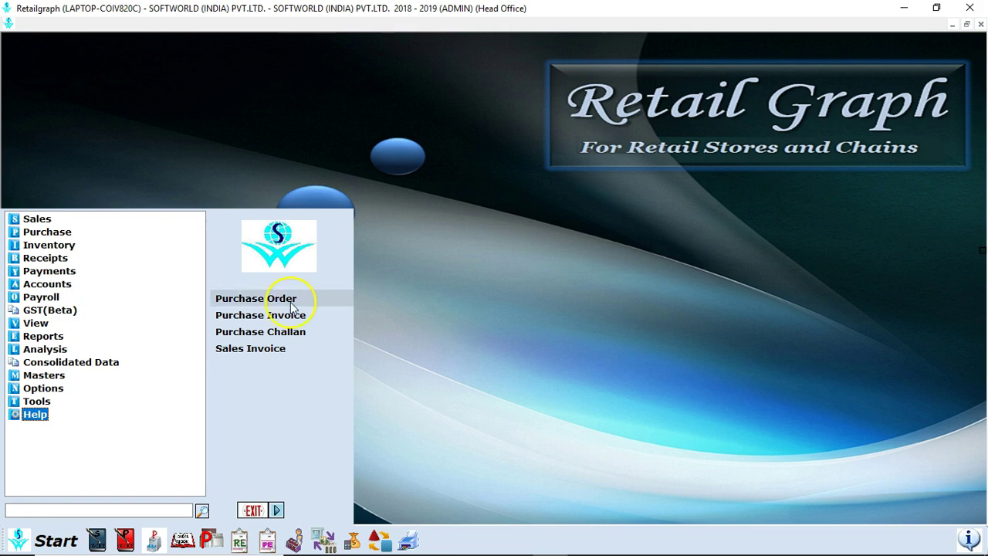
Step: Expand and collapse Sales, Purchase, Inventory and Receipts in turn, ending with Sales expanded
key(Up)
key(Up)
key(Up)
key(Up)
key(Up)
key(Up)
key(Up)
key(Up)
key(Up)
key(Up)
key(Up)
key(Up)
key(Up)
key(Up)
key(Up)
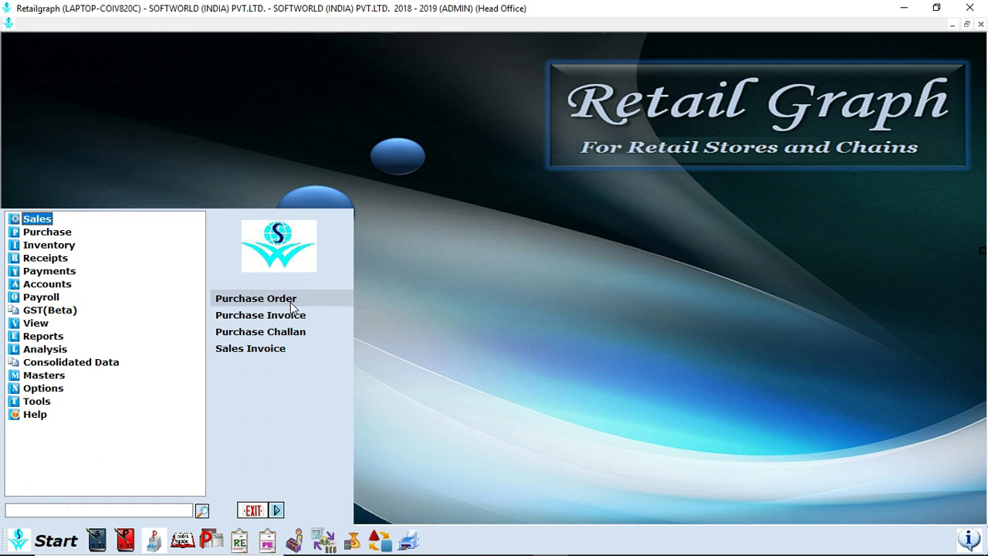
key(Right)
key(Left)
key(Down)
key(Right)
key(Left)
key(Down)
key(Right)
key(Left)
key(Down)
key(Right)
key(Left)
key(Up)
key(Up)
key(Up)
key(Right)
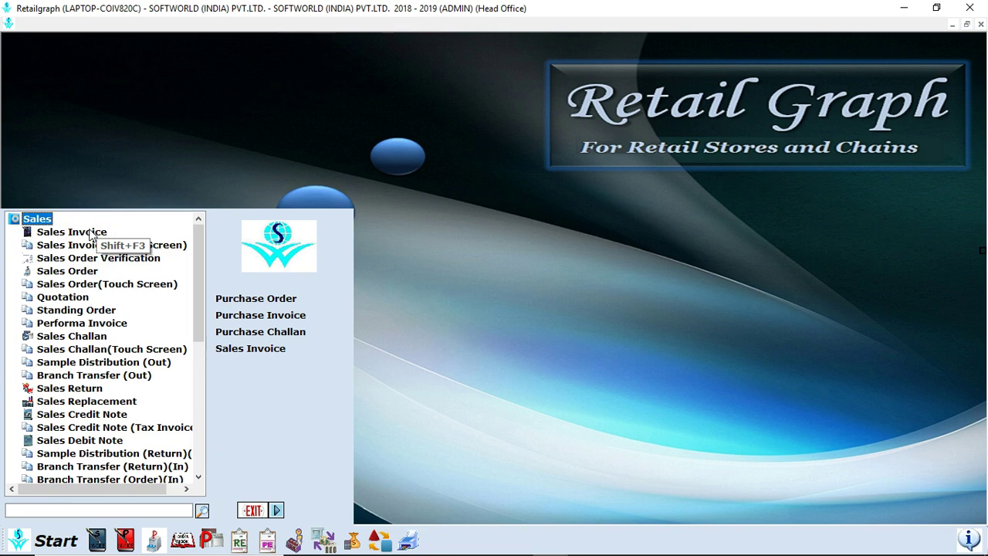
Step: Send the Sales Invoice entry to the desktop as a shortcut
right_click(91, 232)
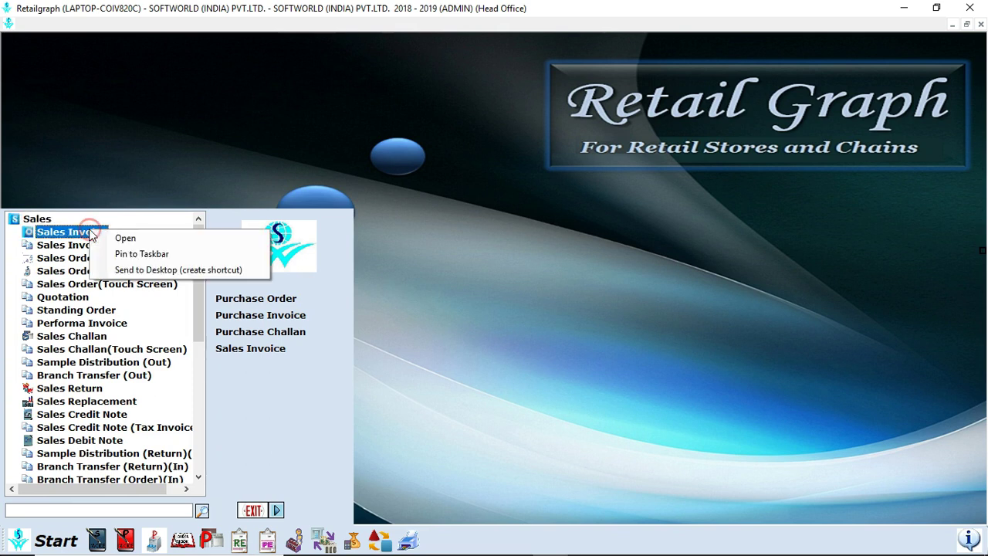
click(119, 270)
click(74, 110)
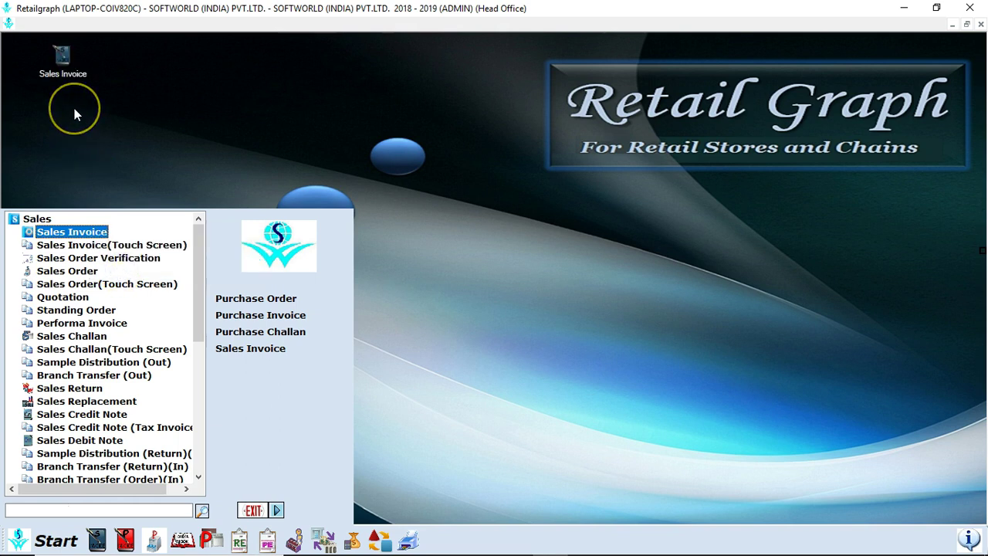
click(63, 81)
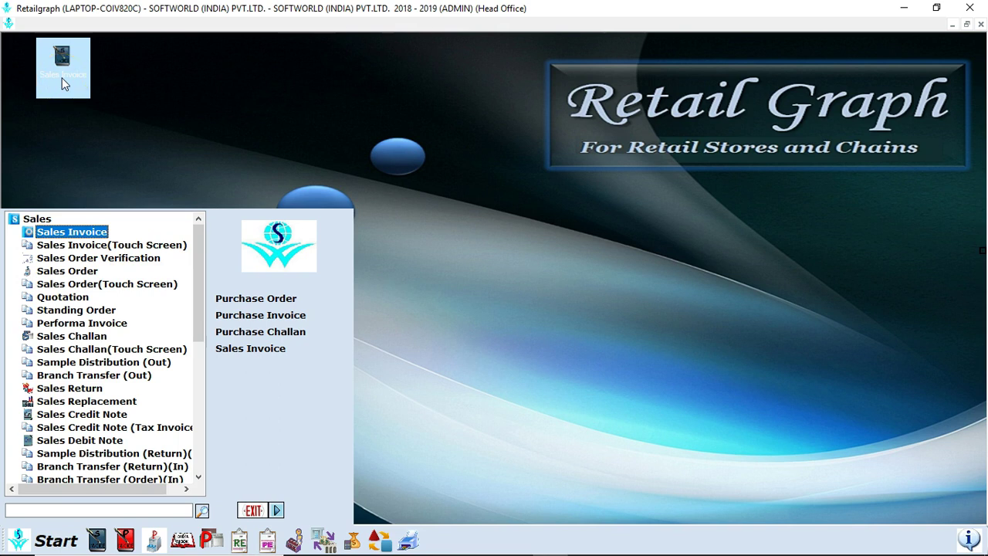
Step: Add a Purchase Invoice desktop shortcut, then collapse Purchase and close the Start menu
key(Left)
key(Left)
key(Down)
key(Right)
key(Down)
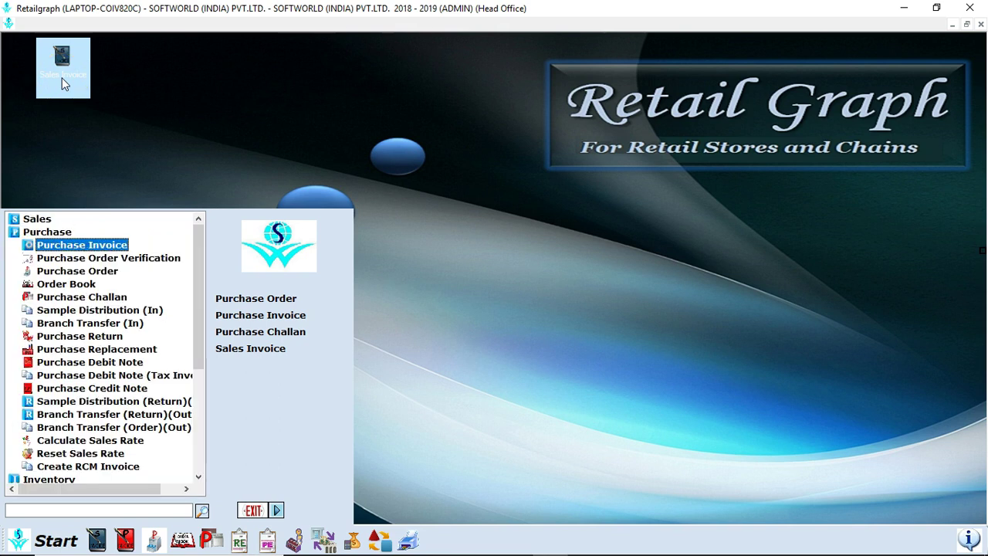
click(62, 111)
click(58, 247)
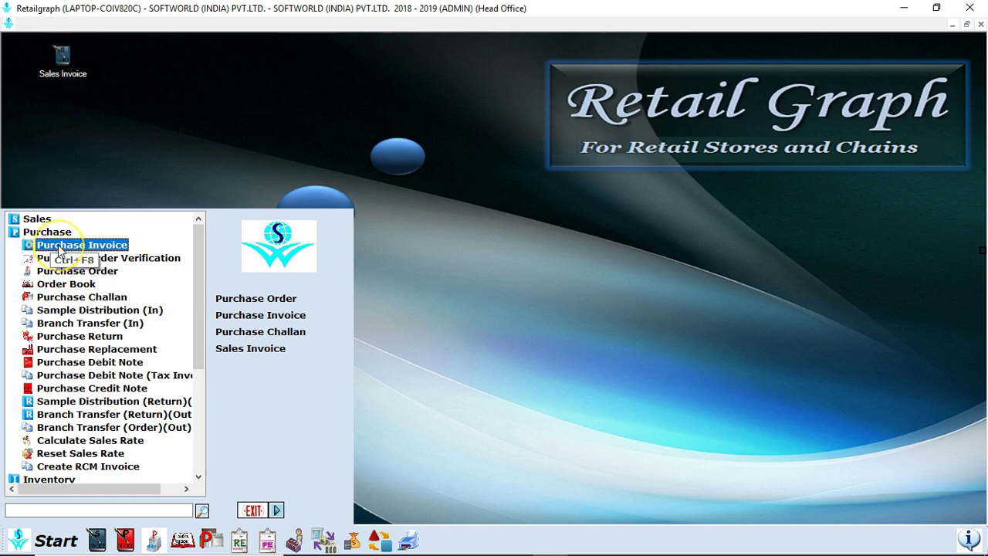
right_click(59, 247)
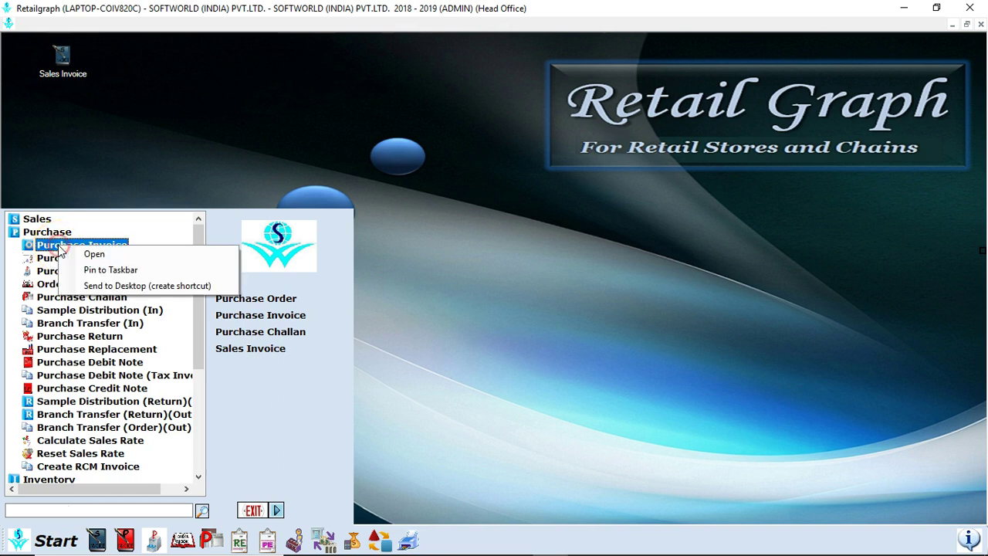
click(90, 285)
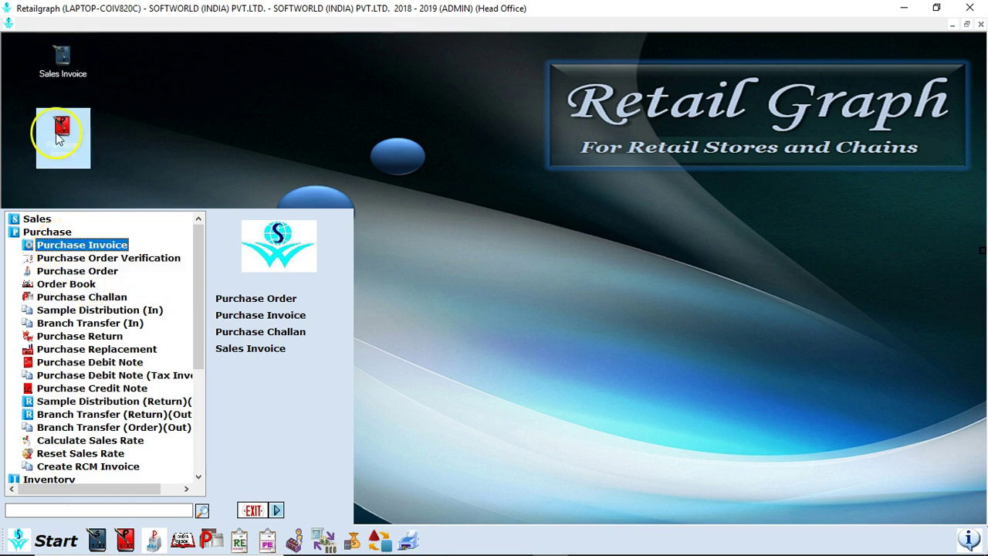
click(18, 233)
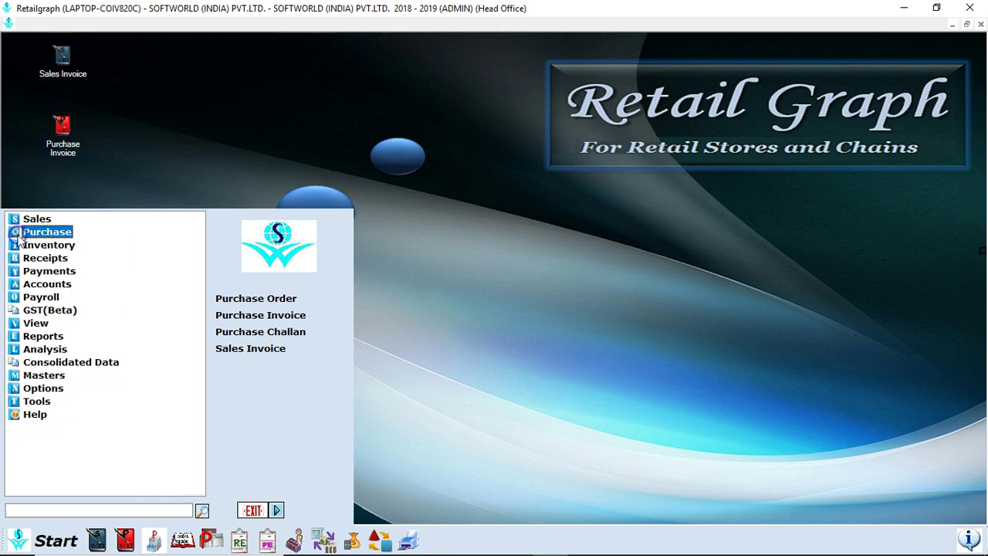
click(54, 543)
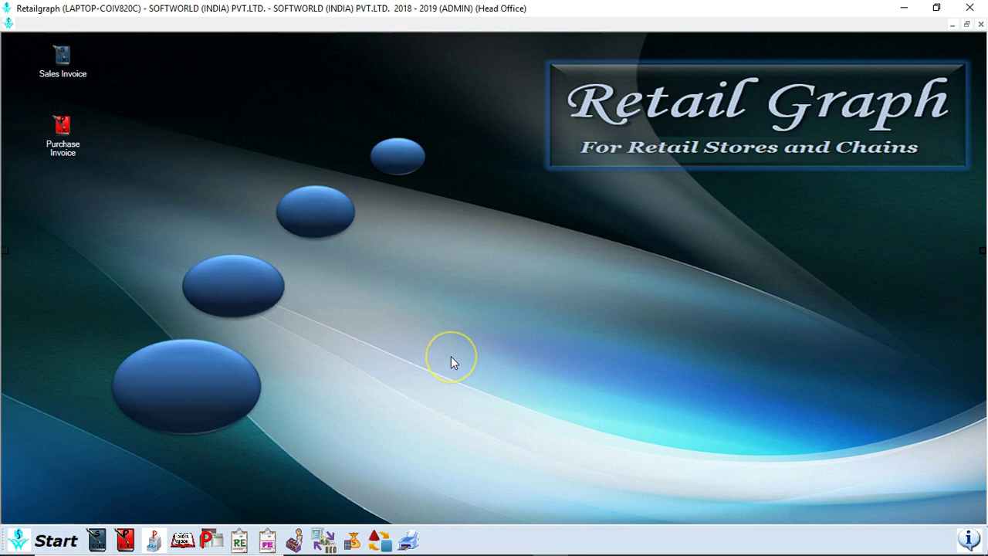
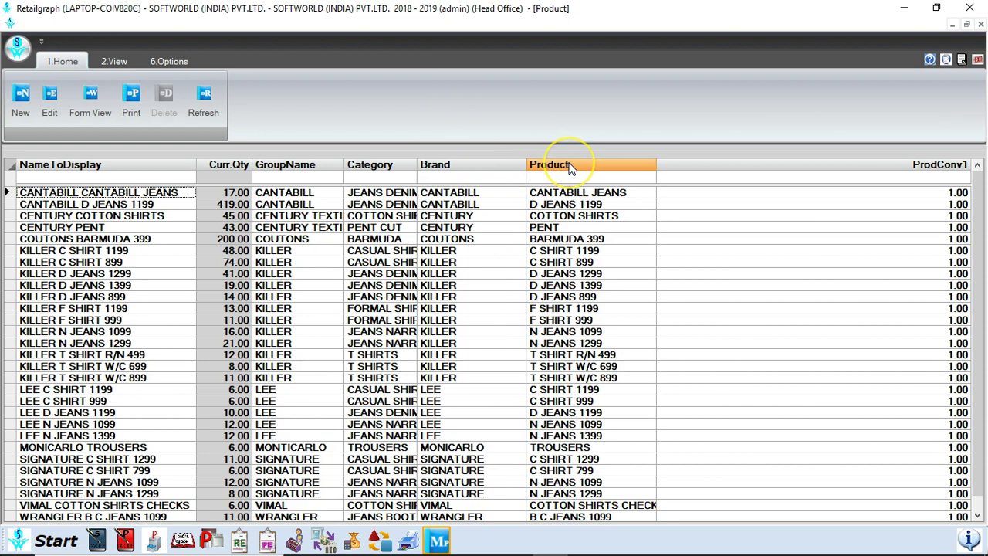
Step: Move Product before Brand, then save a grid layout with ProdConv1 hidden, filtered by 'pr'
drag(569, 168, 467, 187)
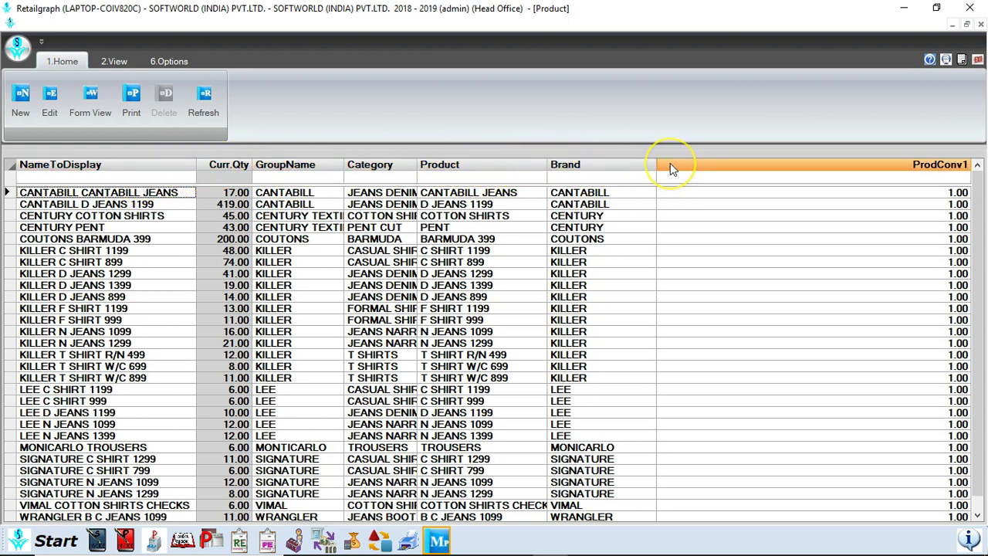
right_click(698, 244)
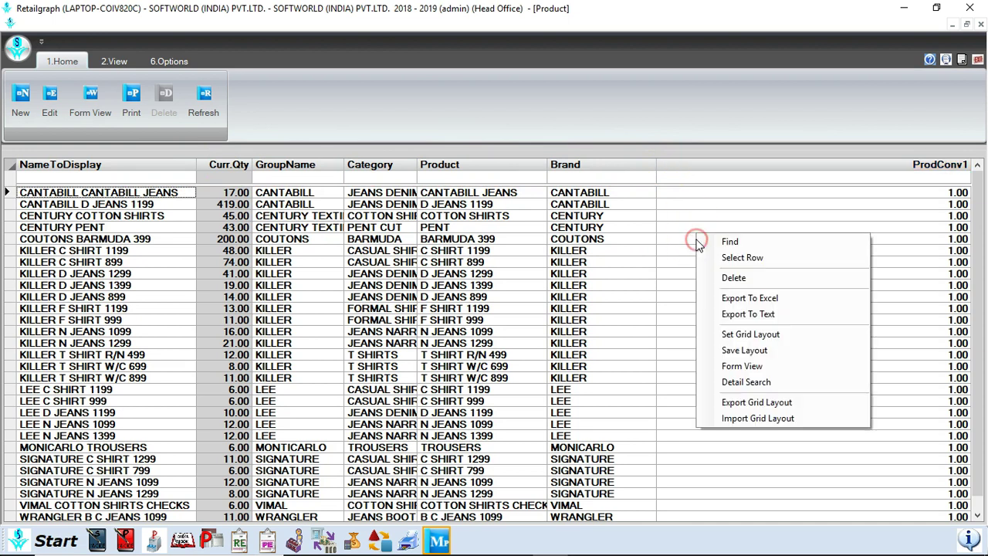
click(747, 336)
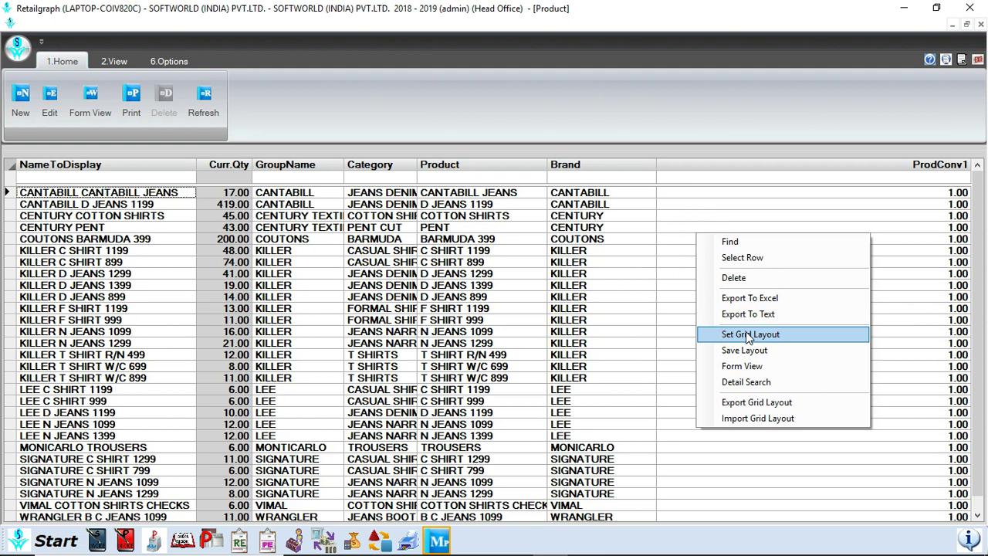
click(747, 335)
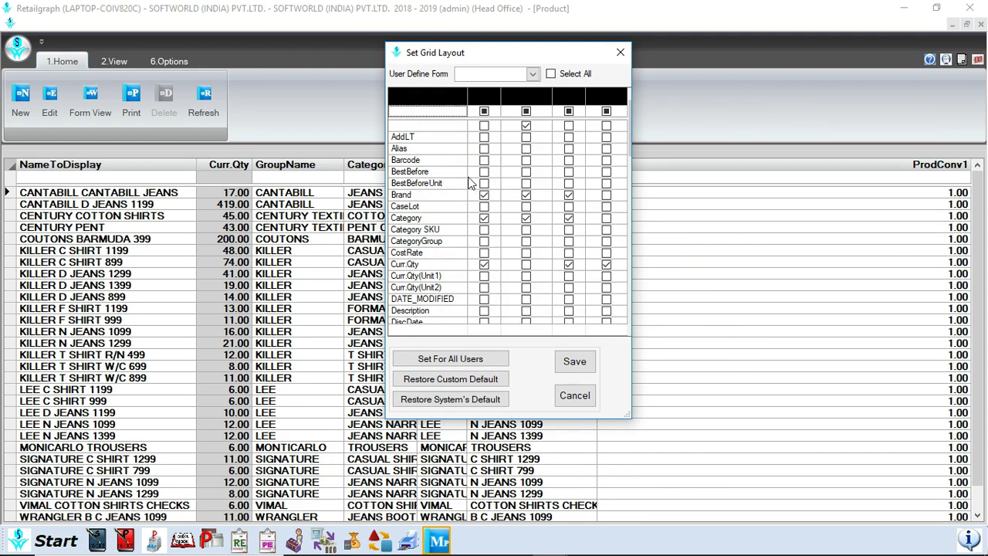
click(445, 111)
text(pr)
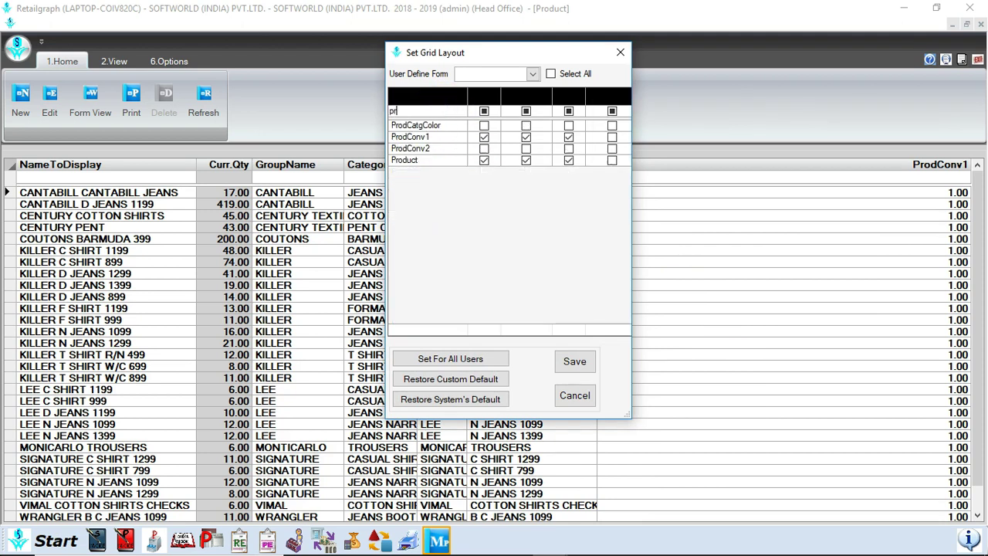
click(484, 137)
click(483, 137)
click(526, 137)
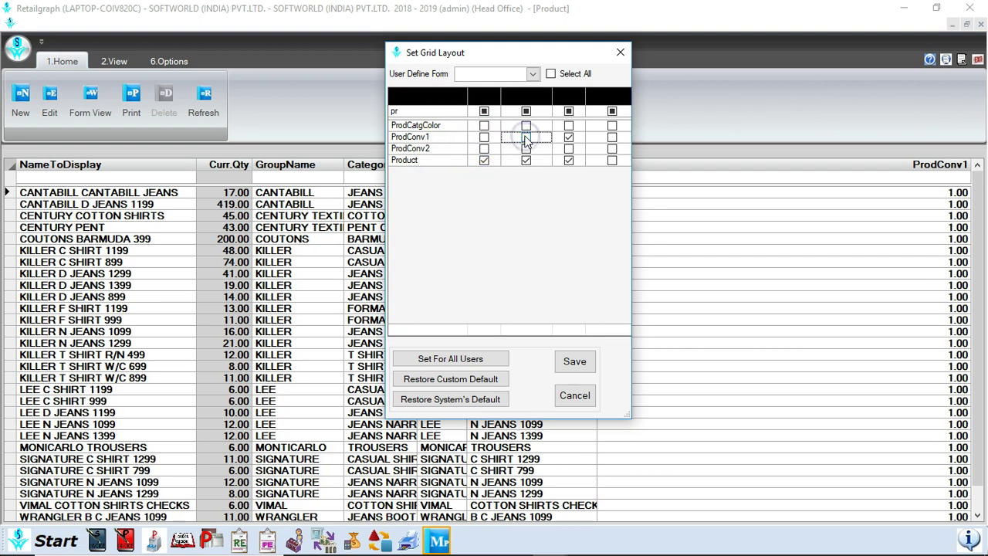
click(581, 359)
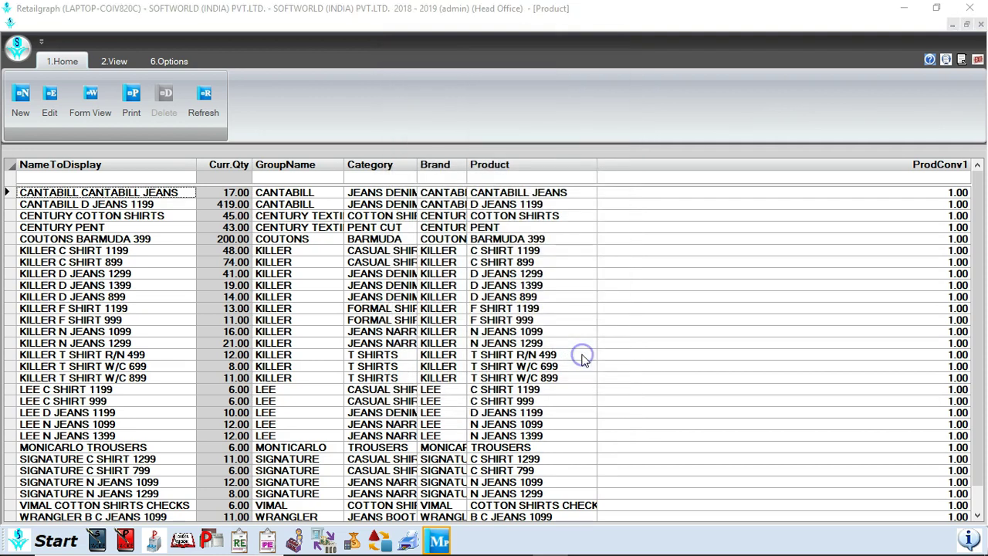
click(566, 328)
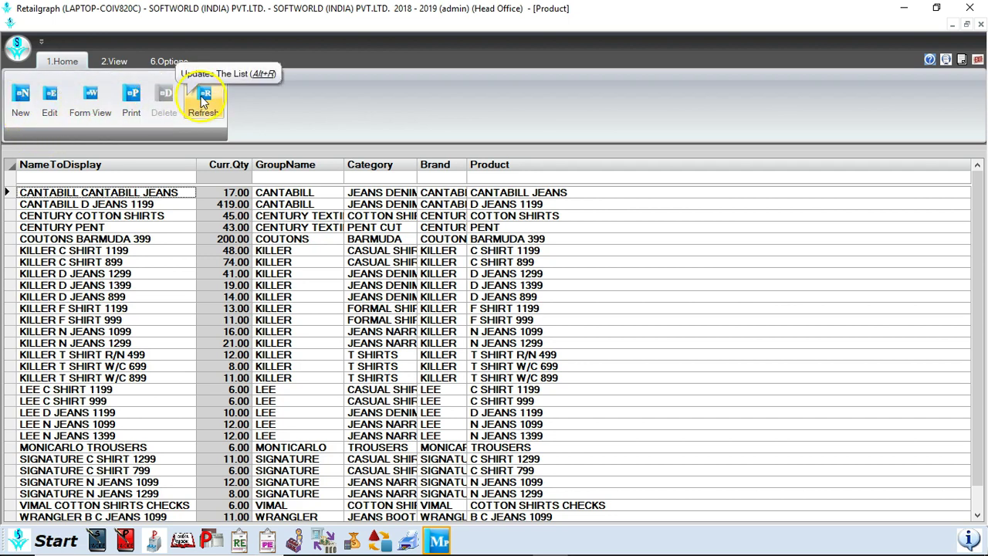
Step: Refresh the product list and open CANTABILL CANTABILL JEANS in the Product edit form
click(19, 109)
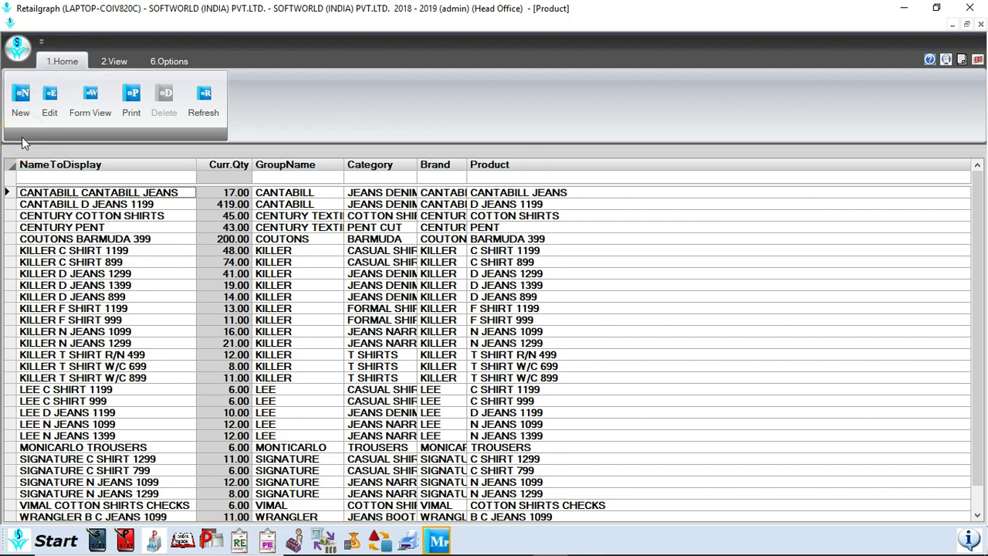
click(49, 106)
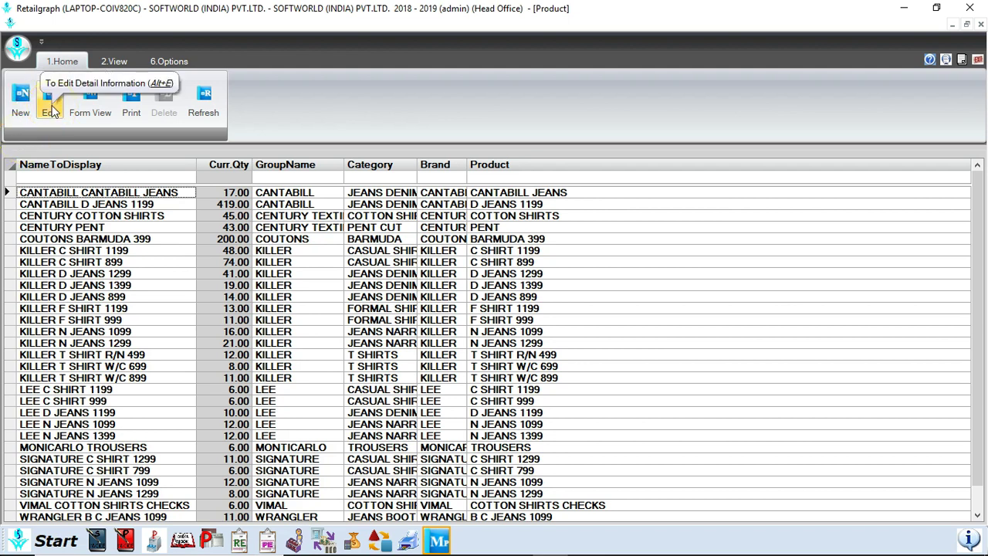
click(54, 128)
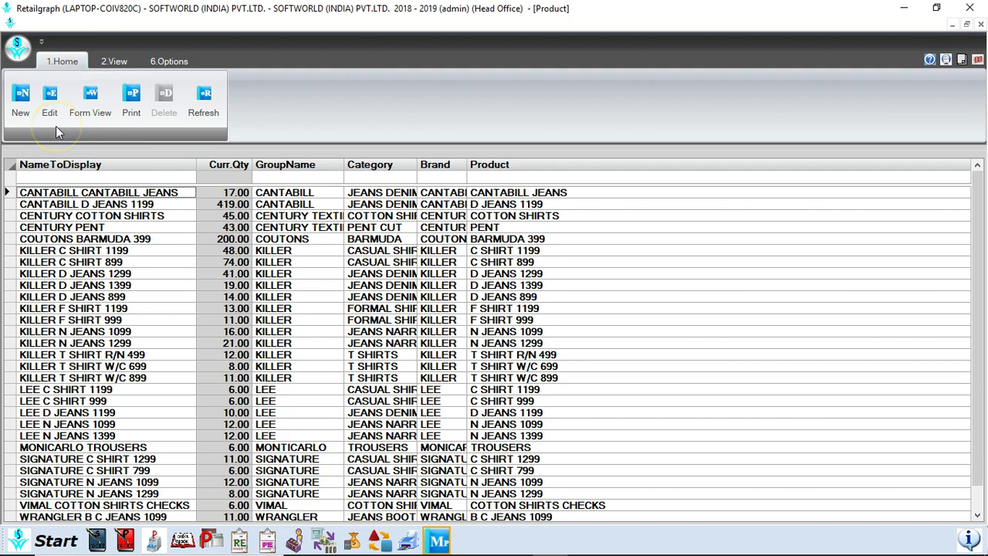
click(90, 108)
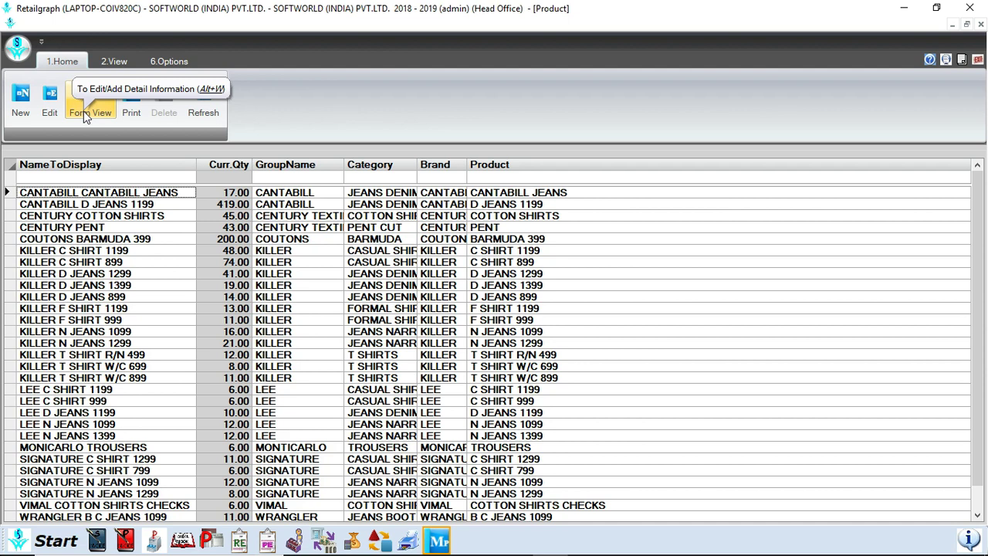
click(204, 112)
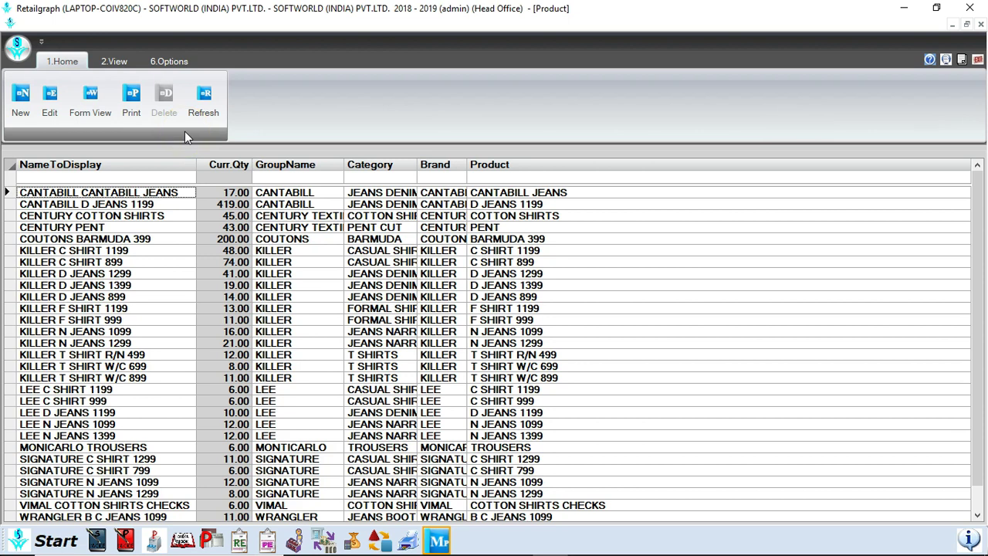
click(50, 100)
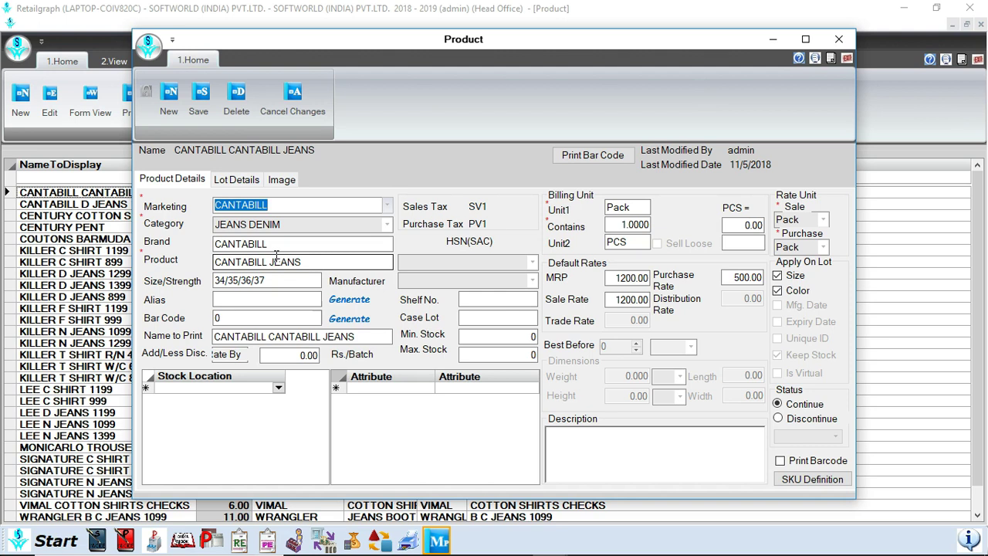
Step: Clear the brand so the product name reads CANTABILL JEANS
click(311, 203)
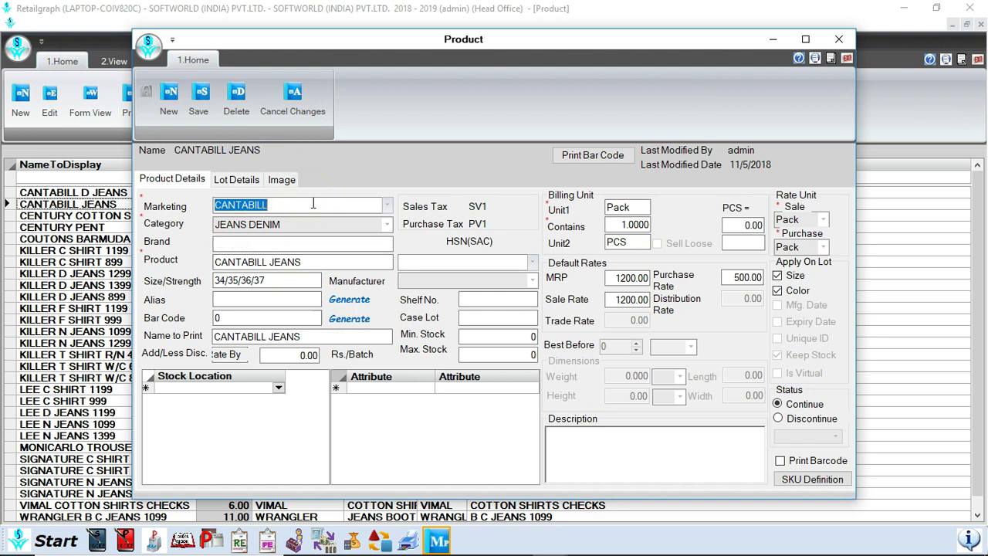
click(313, 204)
click(315, 218)
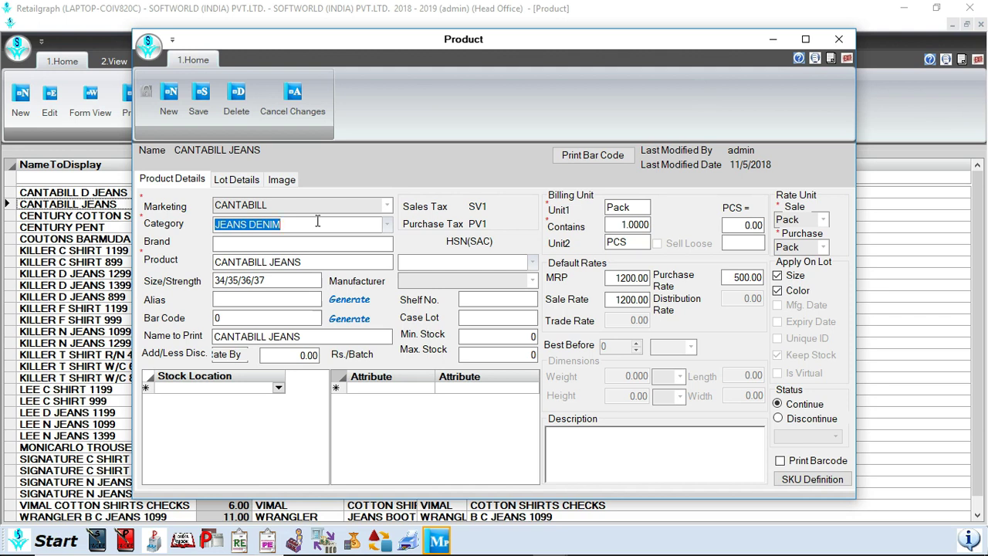
click(315, 259)
drag(314, 259, 218, 261)
click(215, 260)
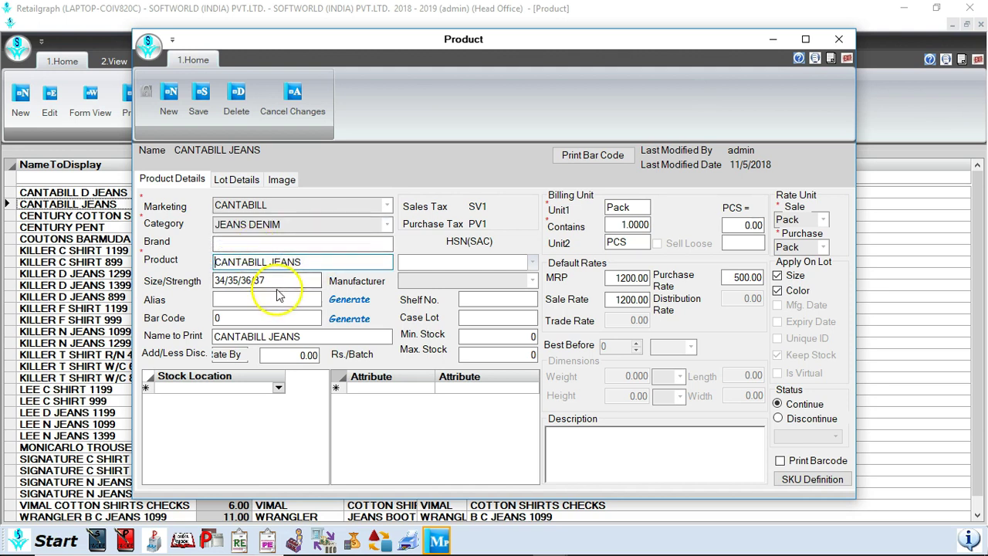
drag(270, 284, 197, 301)
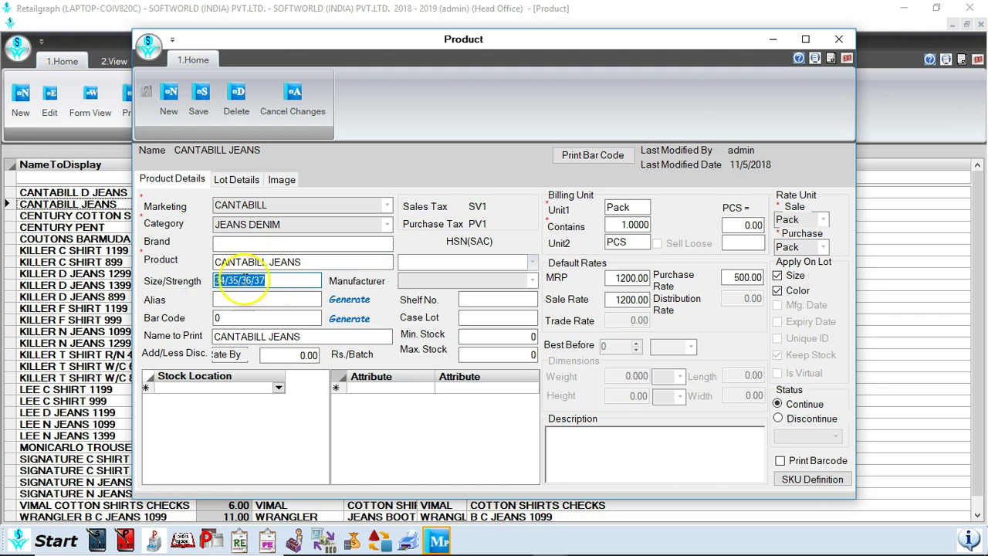
click(328, 263)
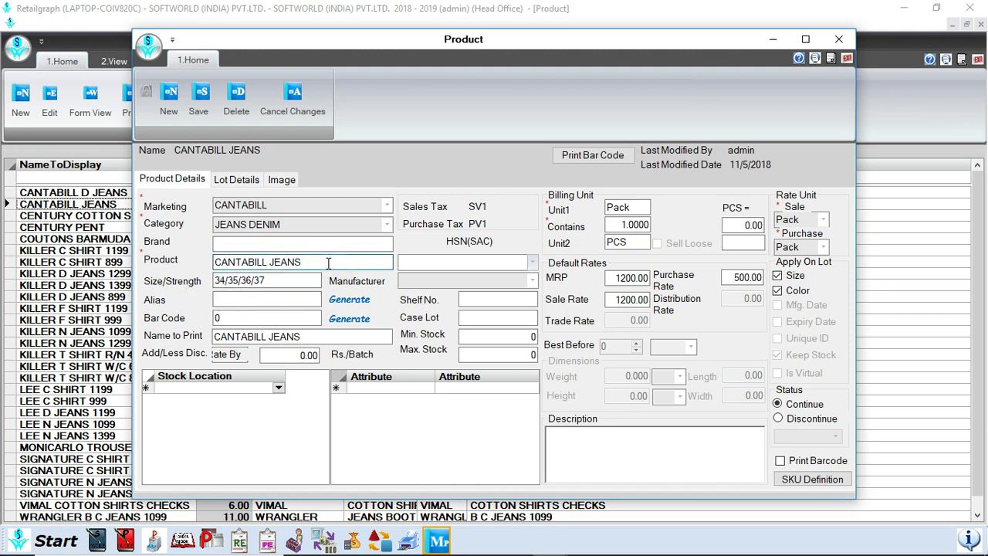
click(314, 242)
click(294, 223)
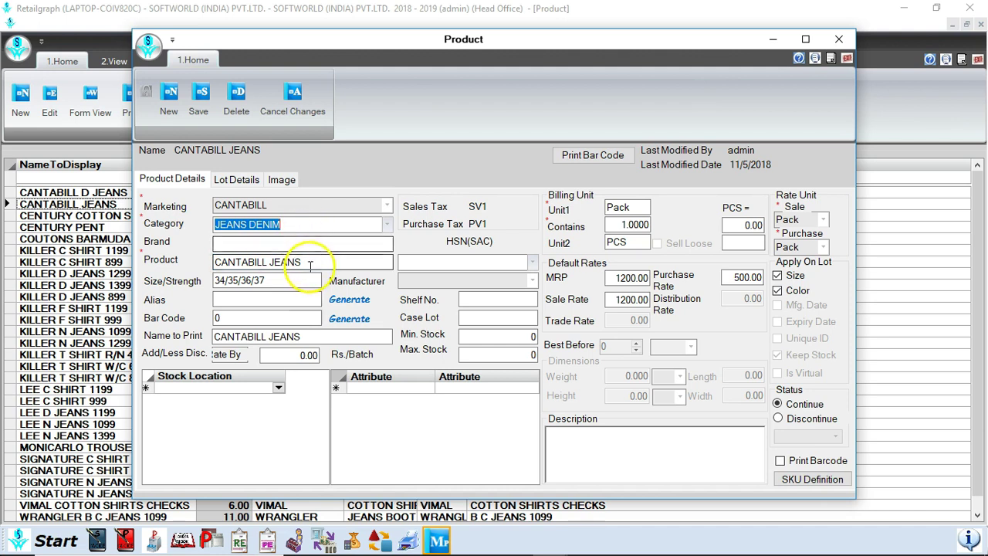
drag(309, 261, 221, 280)
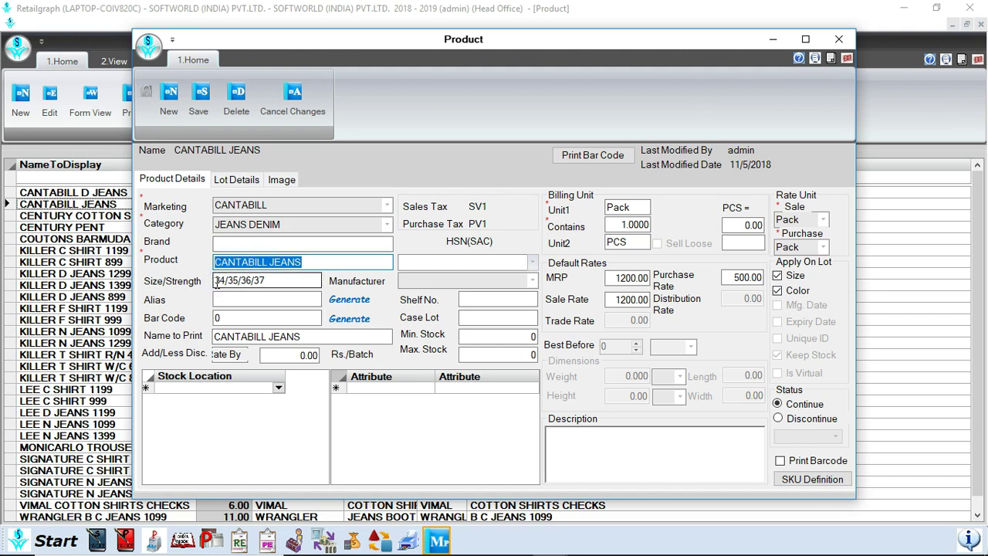
Step: Review the MRP, sale rate and 500.00 purchase rate amounts
click(614, 276)
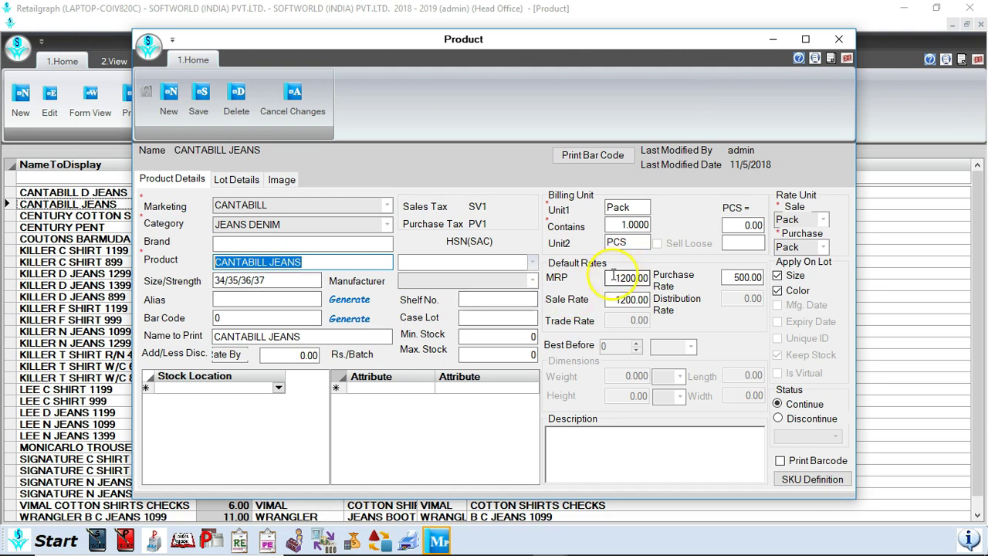
click(648, 301)
click(730, 277)
click(762, 276)
click(710, 307)
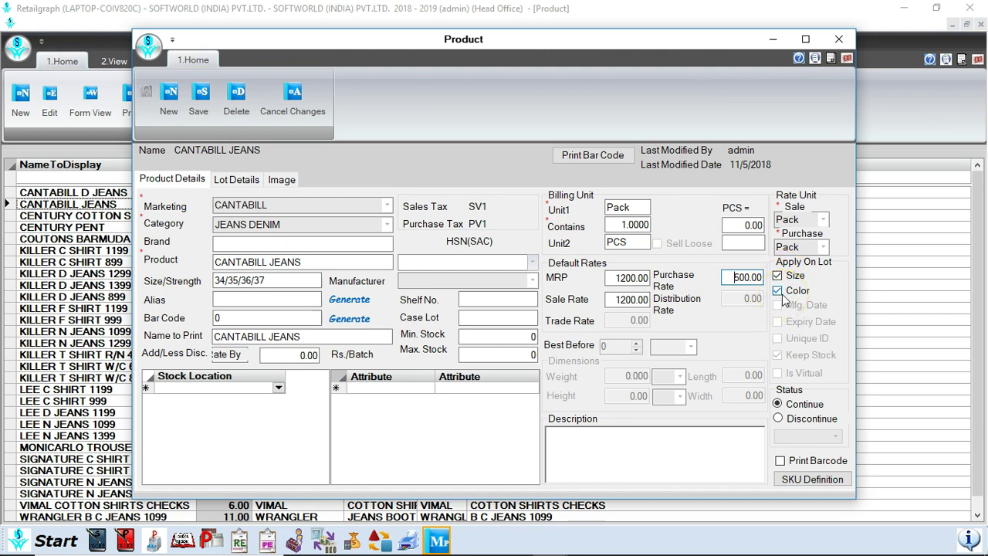
Step: Check the product's Image tab, then close the Product form
click(283, 181)
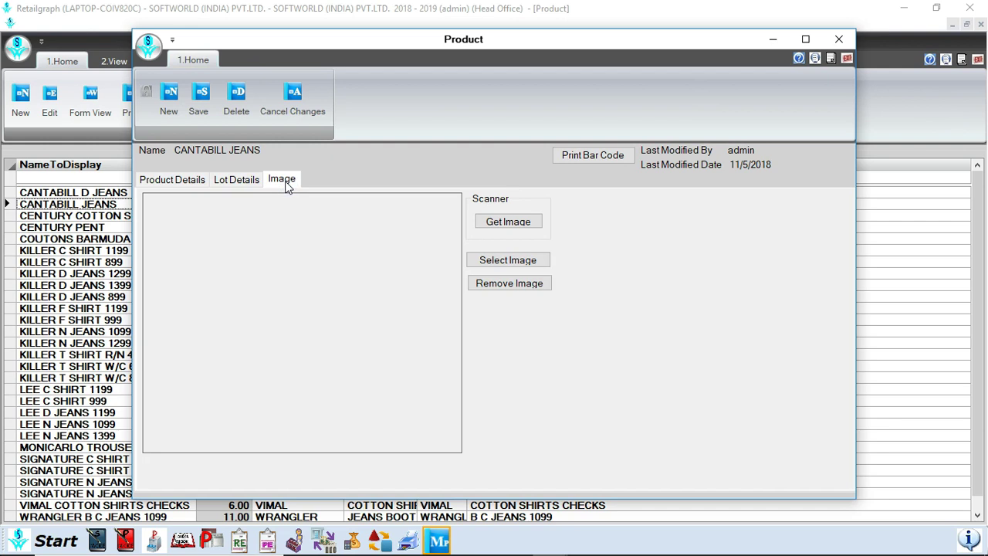
click(189, 182)
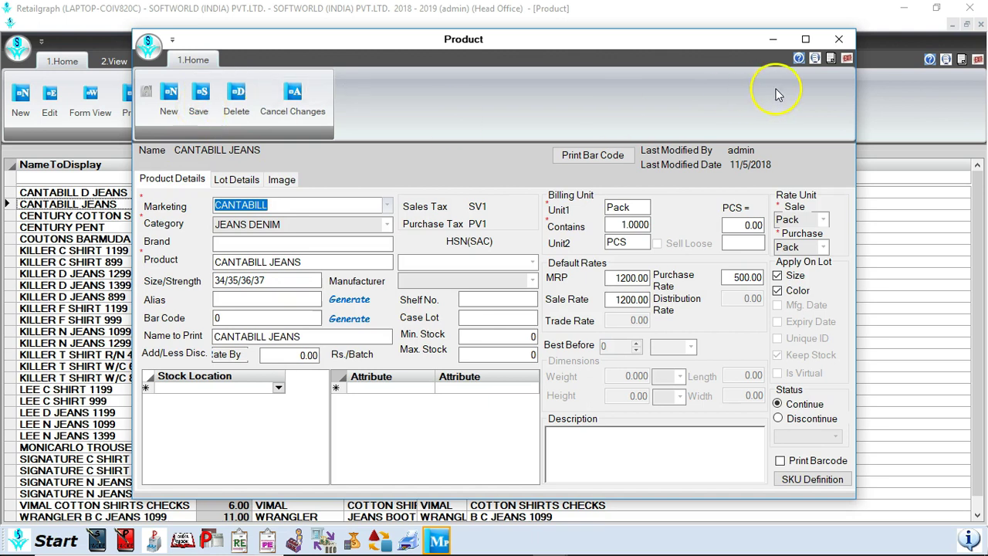
click(846, 60)
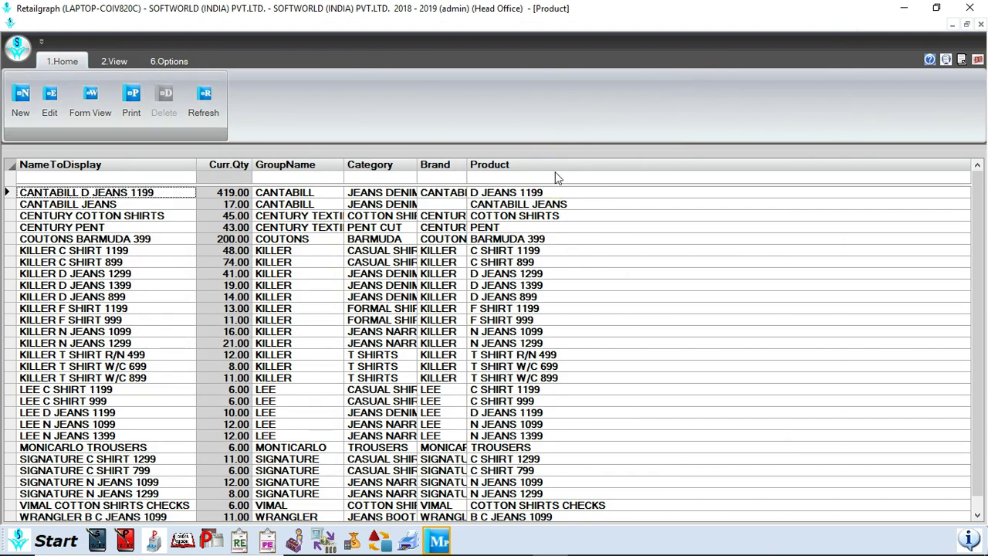
Step: Close the product list, open a blank Credit Purchase Invoice dated 11/05/2018, and show its 2.View options
click(977, 60)
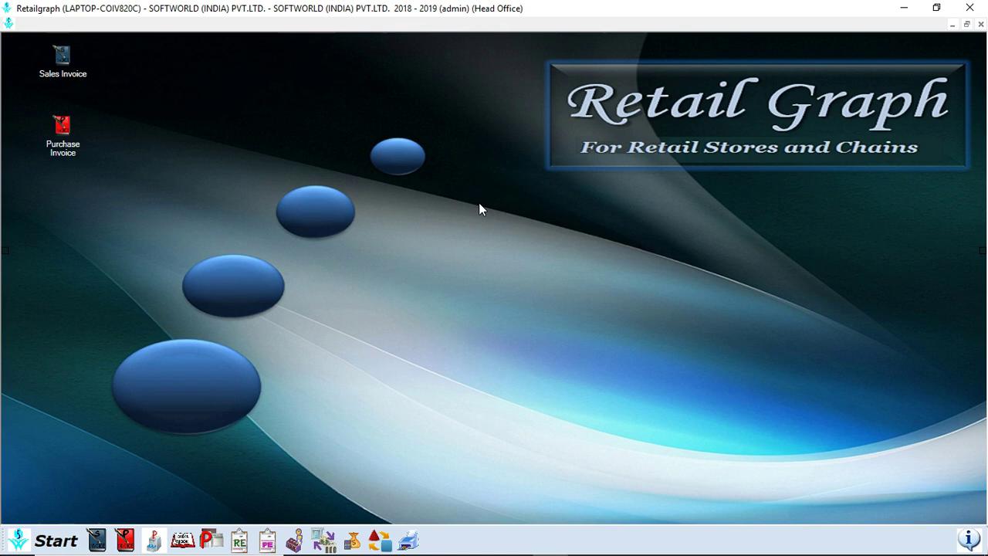
double_click(77, 147)
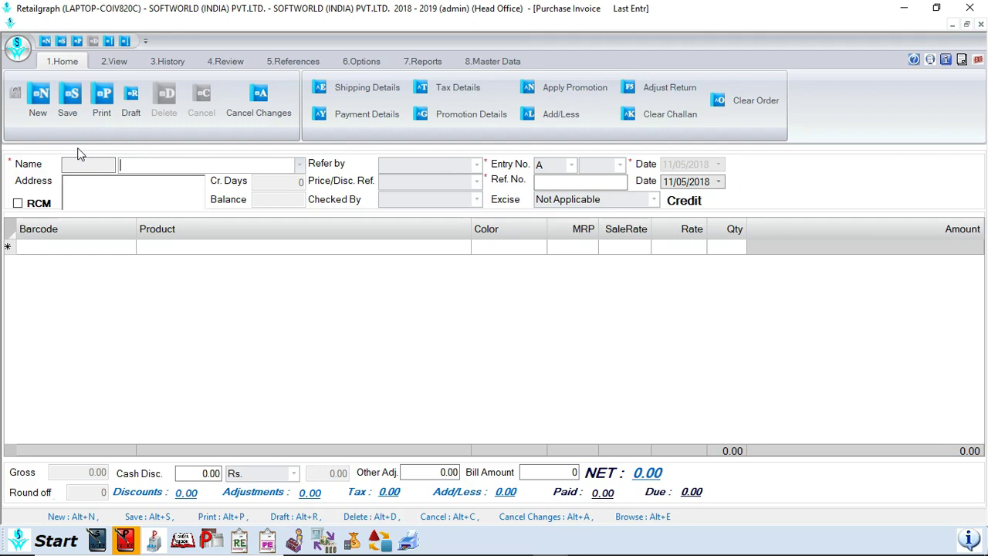
click(227, 273)
click(414, 317)
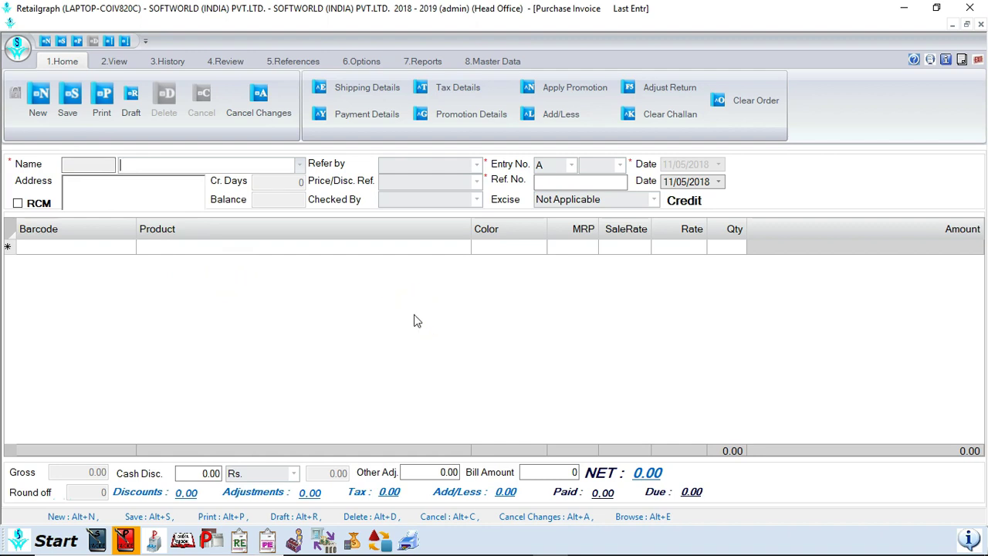
click(699, 165)
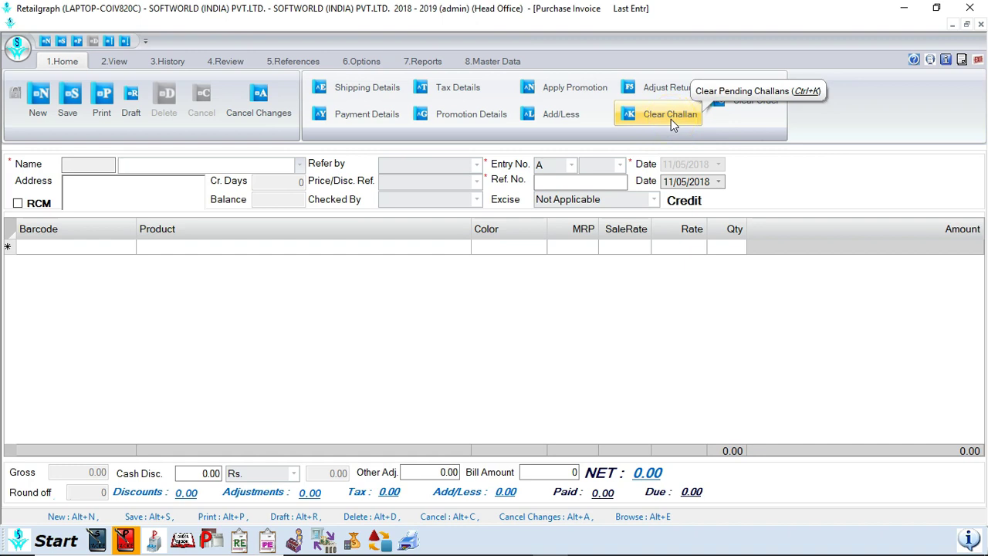
click(741, 108)
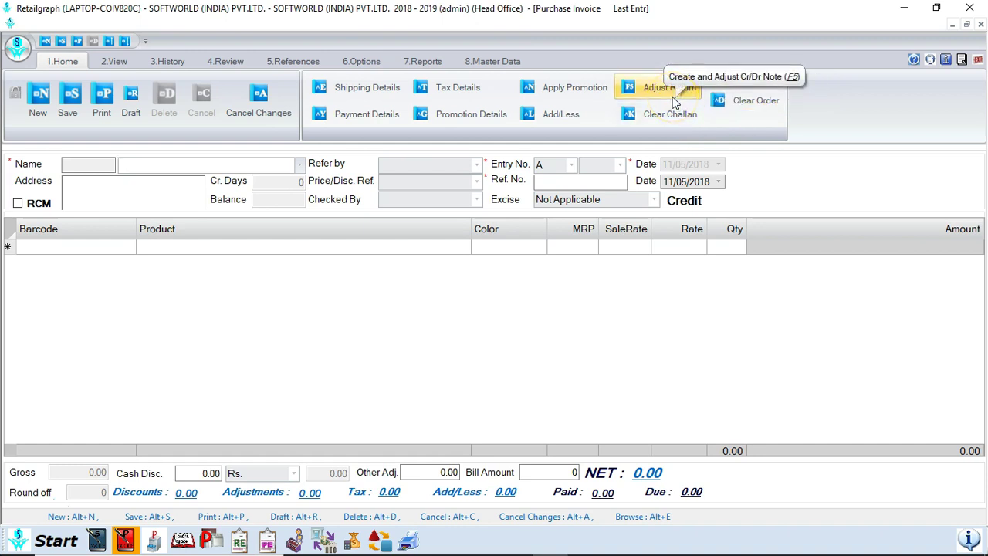
click(606, 96)
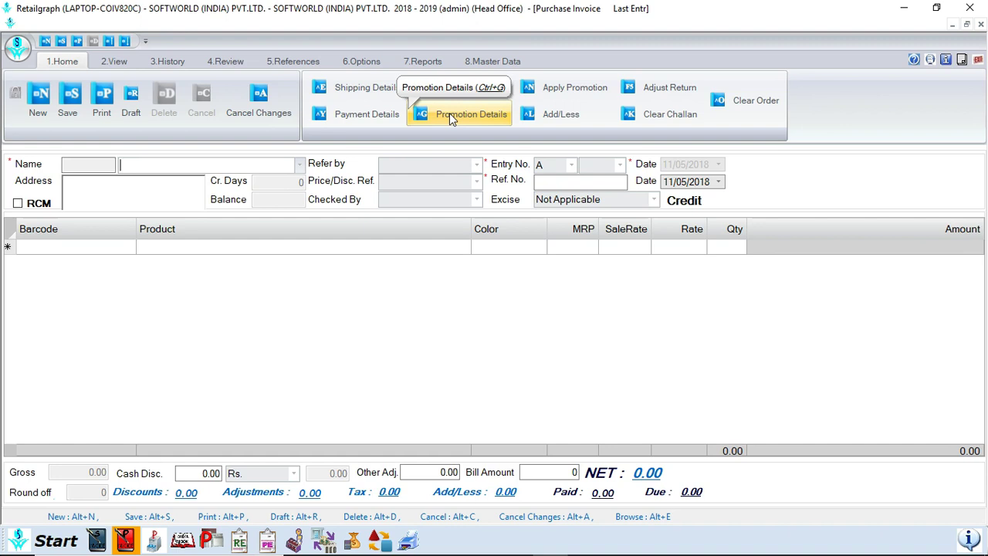
click(114, 61)
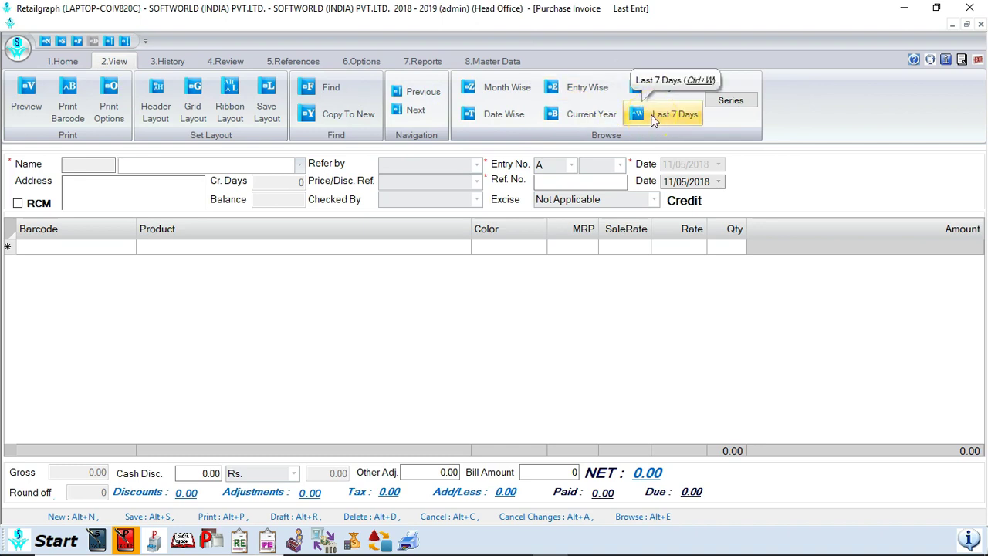
Step: Browse the History, Review, References, Options, Reports and Master Data tabs, then return to 1.Home
click(166, 62)
click(197, 162)
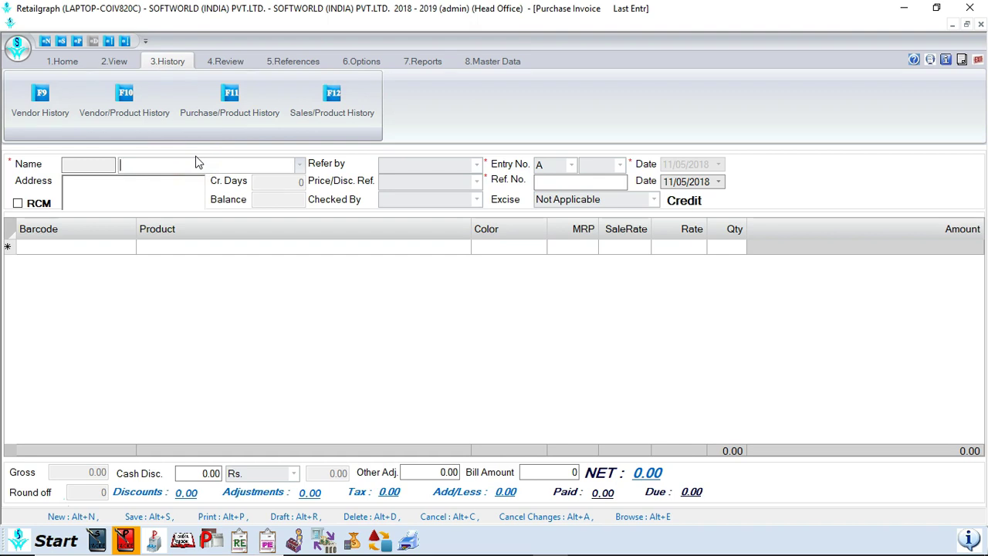
click(215, 62)
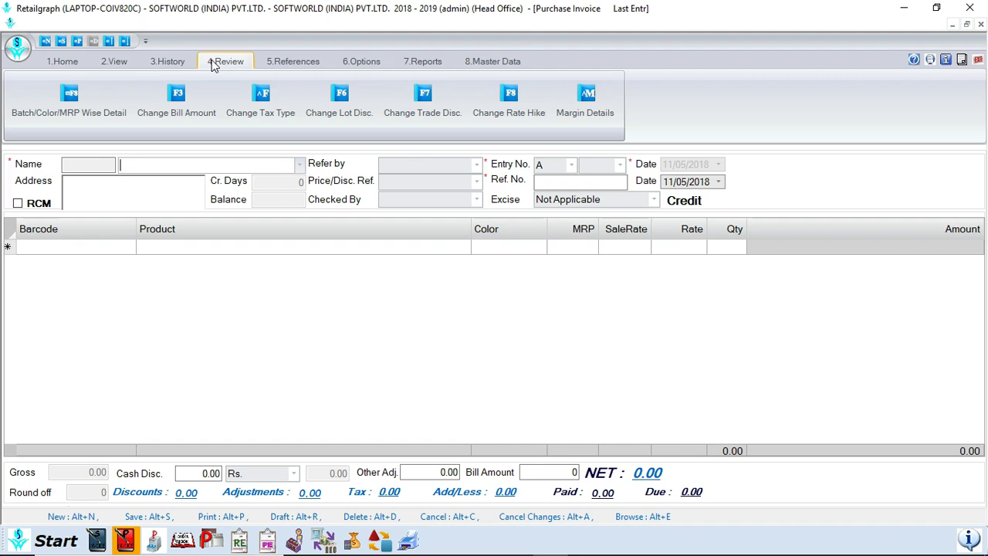
click(279, 63)
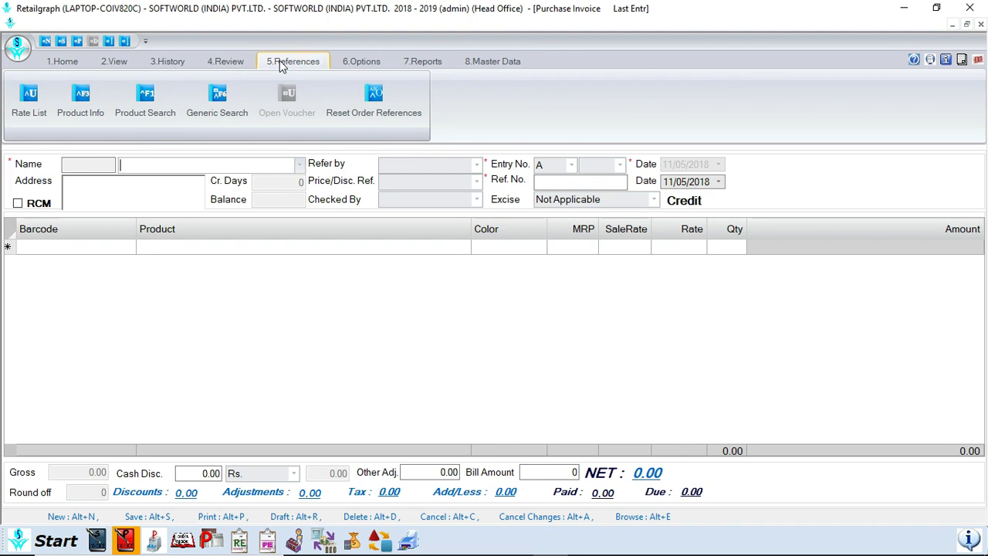
click(360, 62)
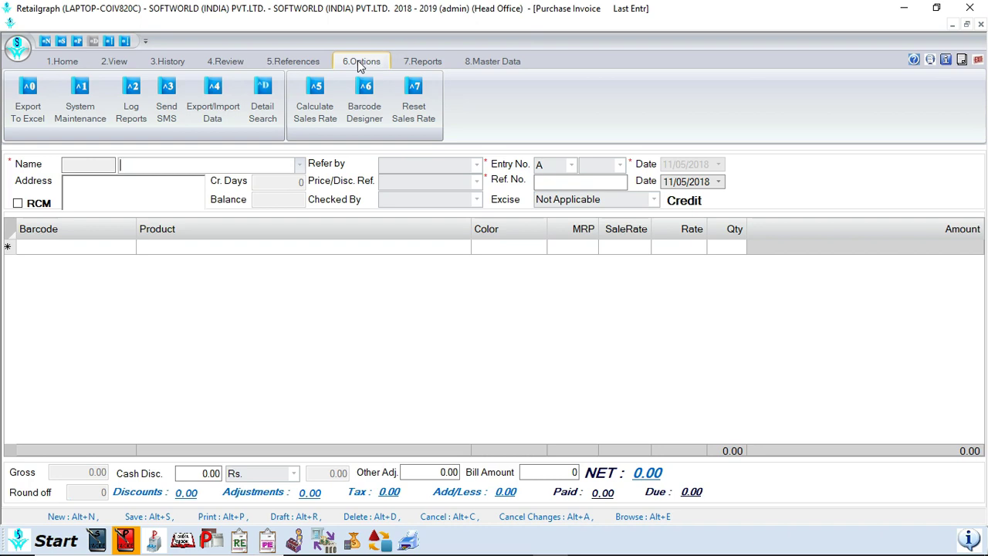
click(409, 62)
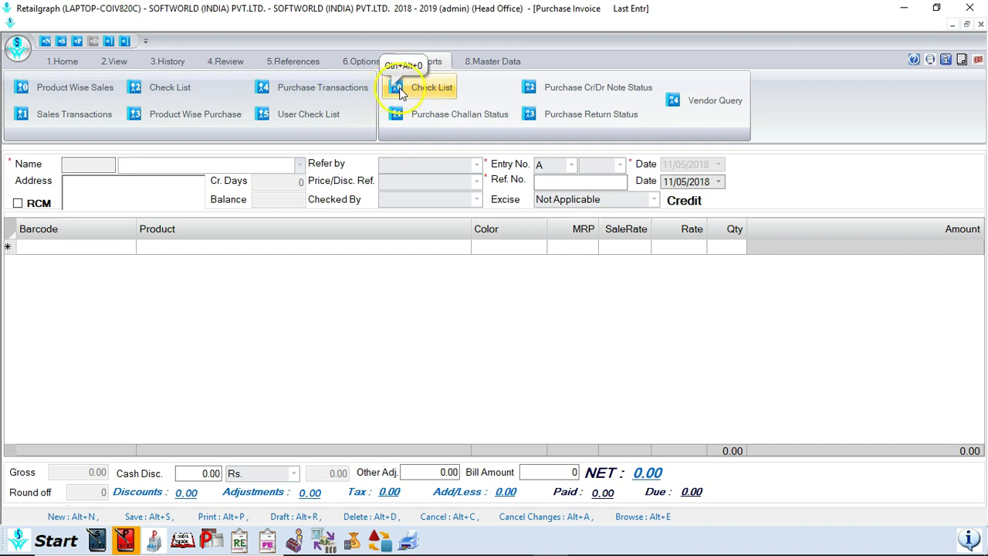
click(484, 61)
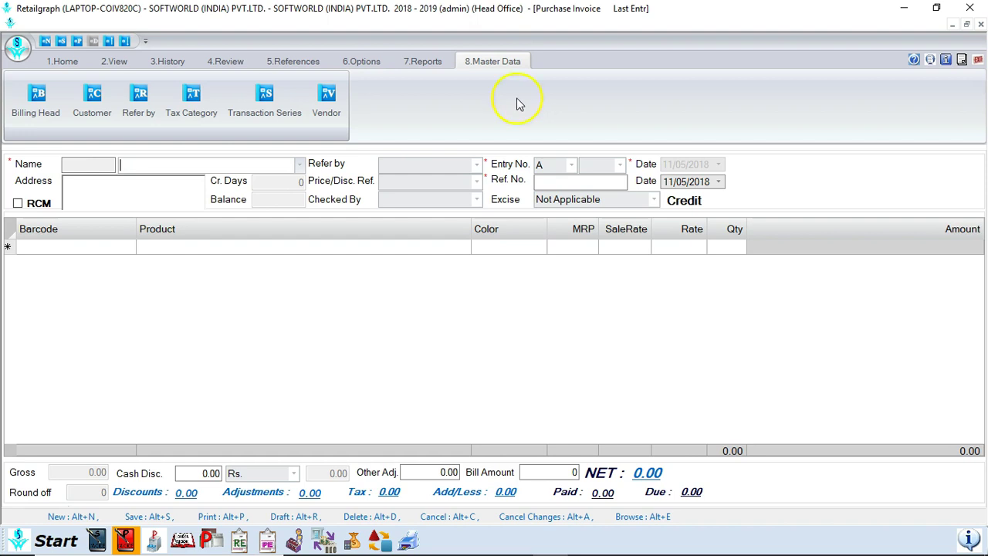
click(56, 62)
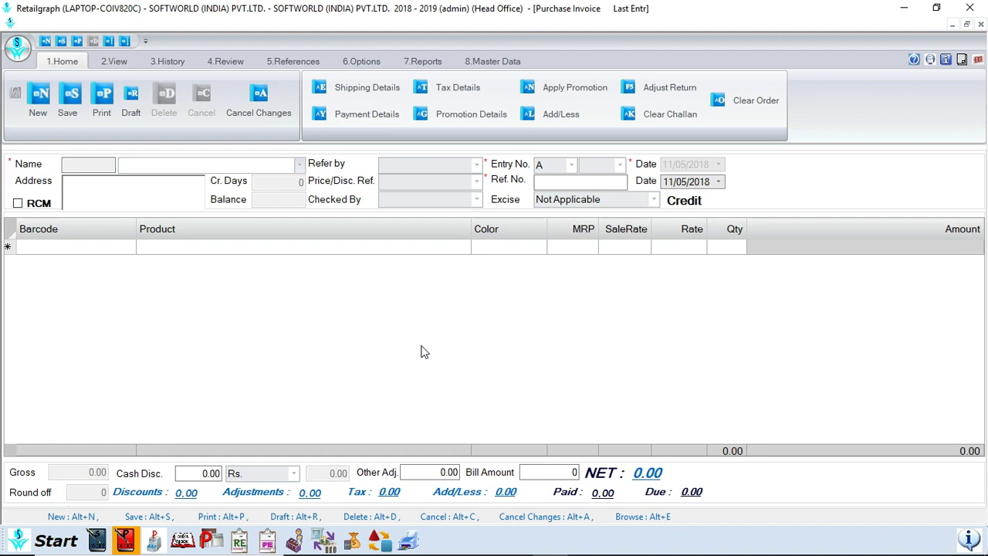
Step: Start a new invoice for vendor CANTABILL(CAN) with reference number DFD565
click(286, 326)
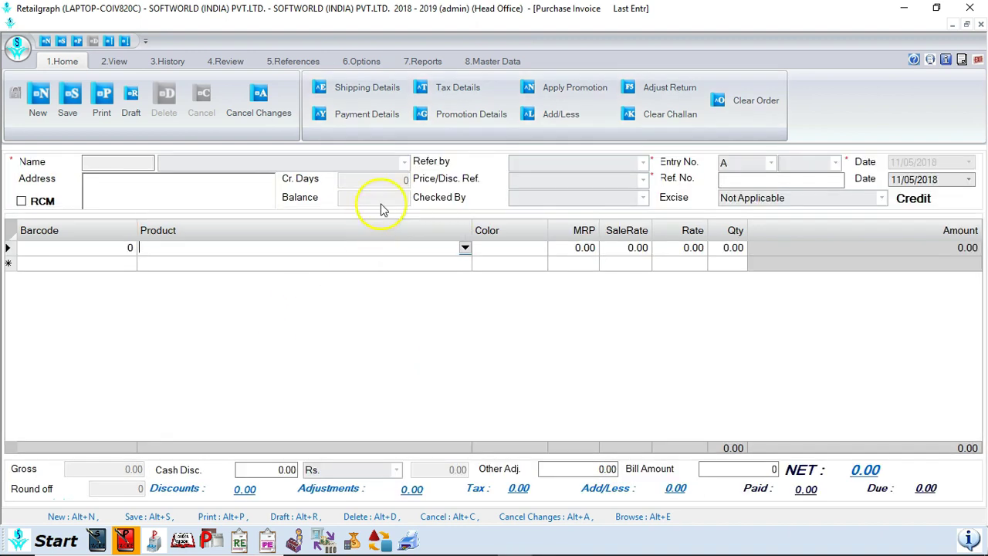
click(405, 164)
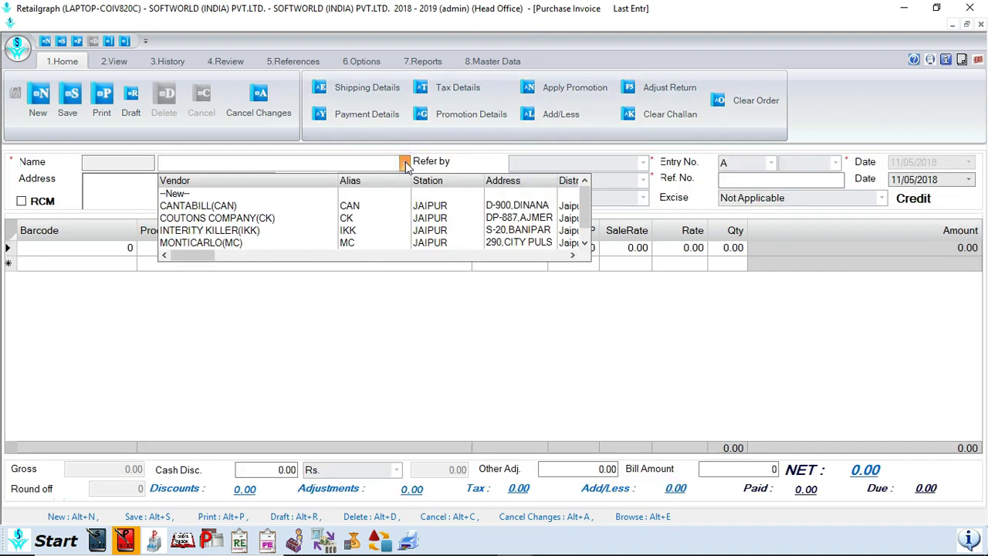
click(411, 206)
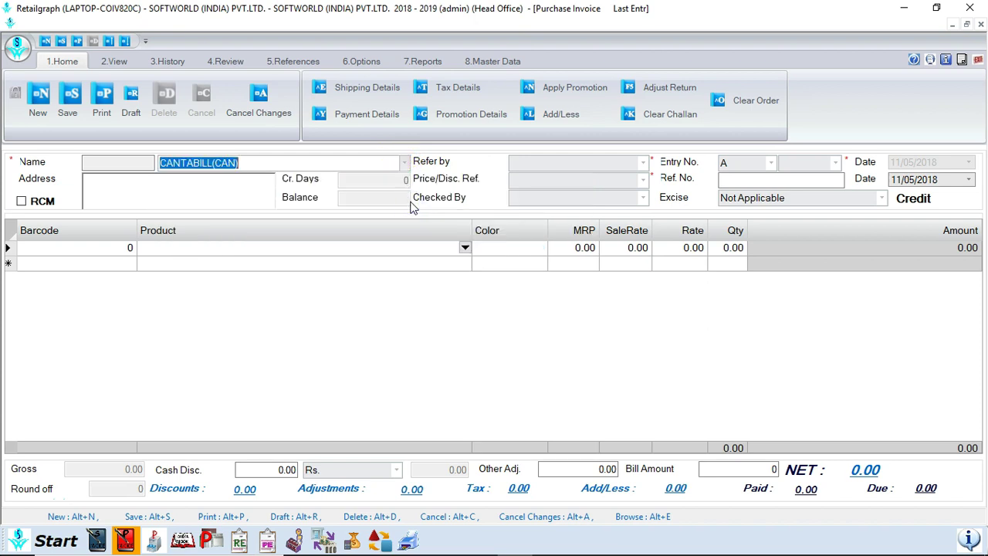
click(764, 181)
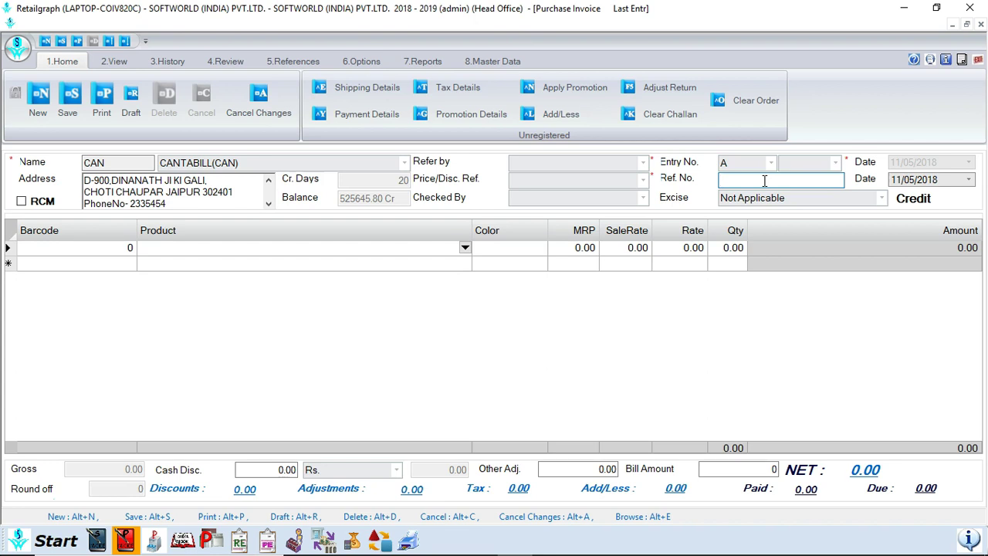
text(DFD565)
Step: Add CANTABILL D JEANS 1199 in colour BLACK+WHITE, checking its earlier purchase batches
click(468, 249)
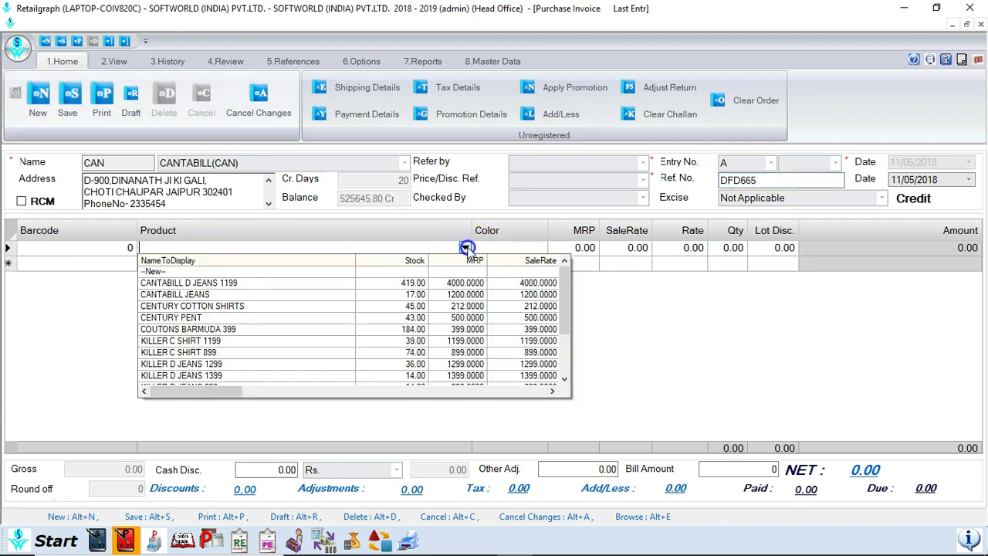
click(460, 284)
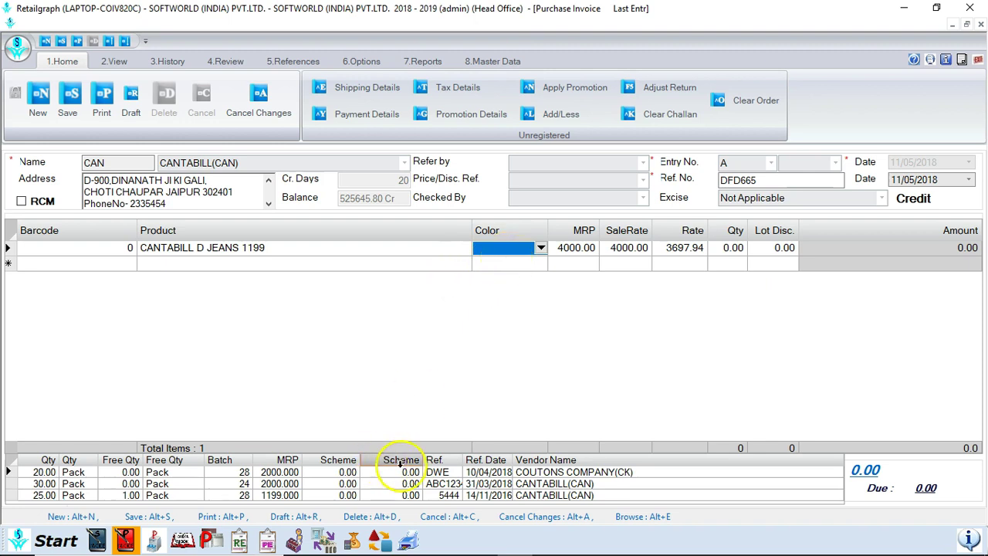
click(525, 472)
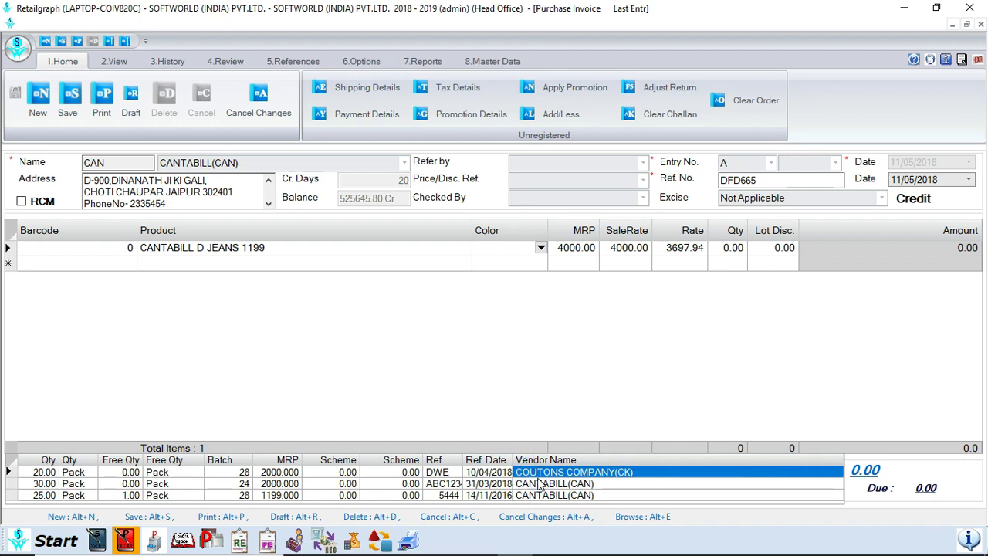
click(538, 483)
click(543, 496)
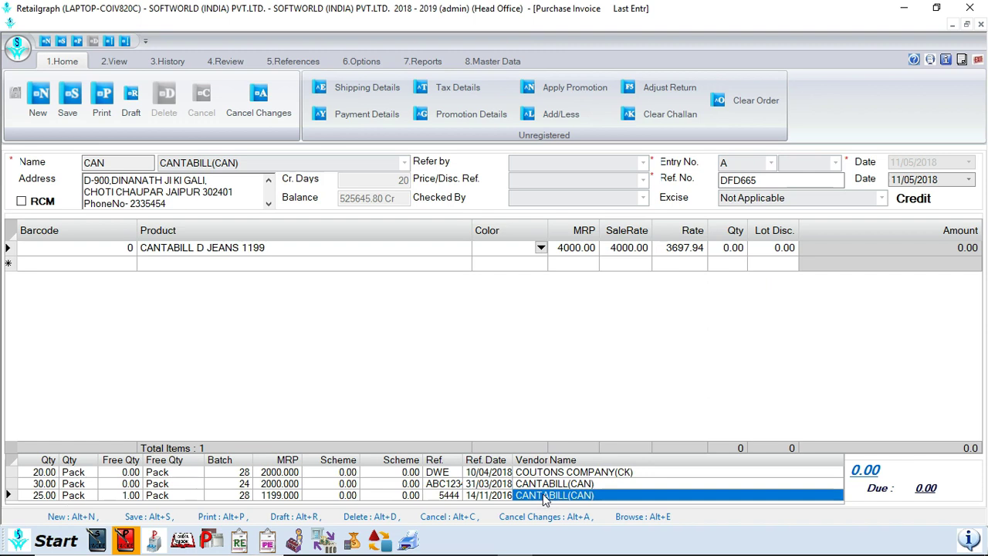
click(515, 313)
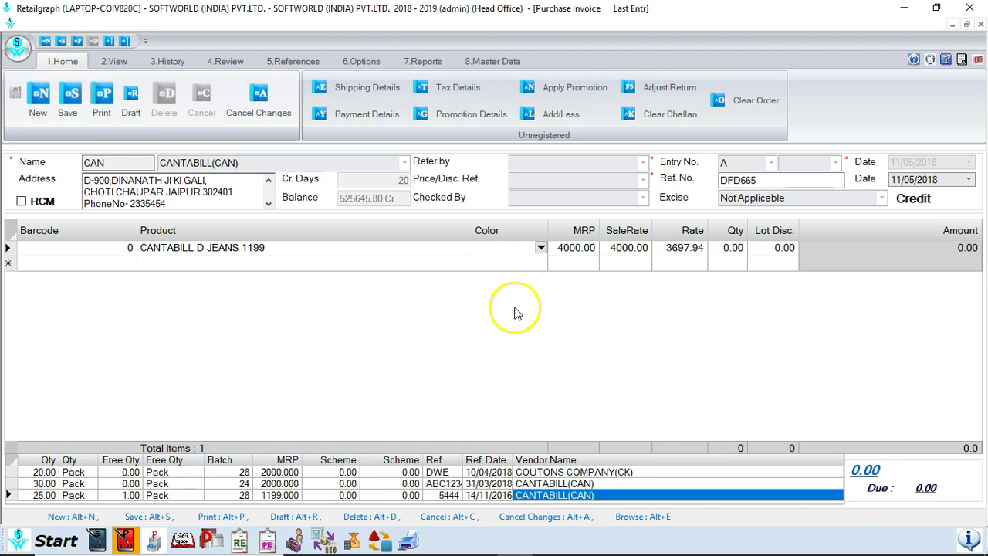
click(541, 248)
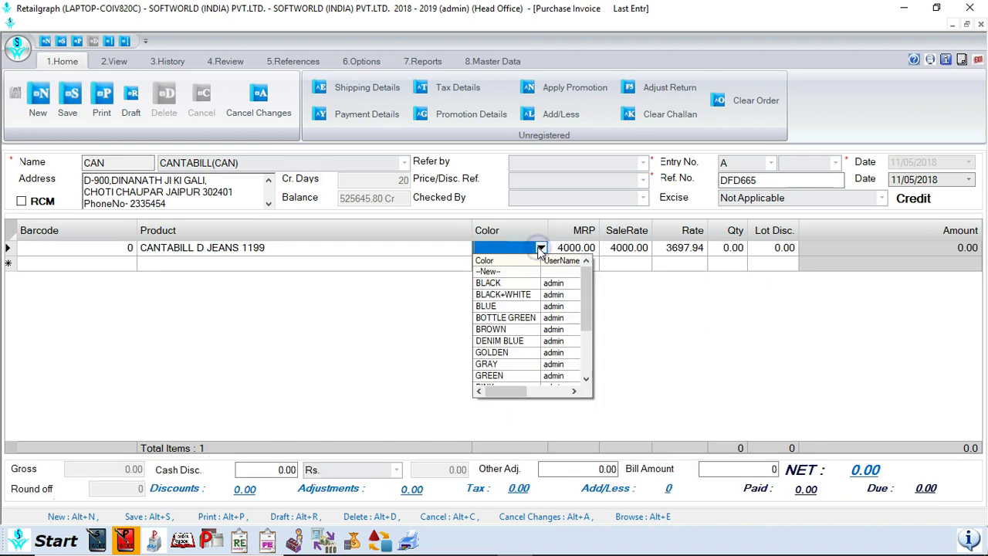
click(532, 295)
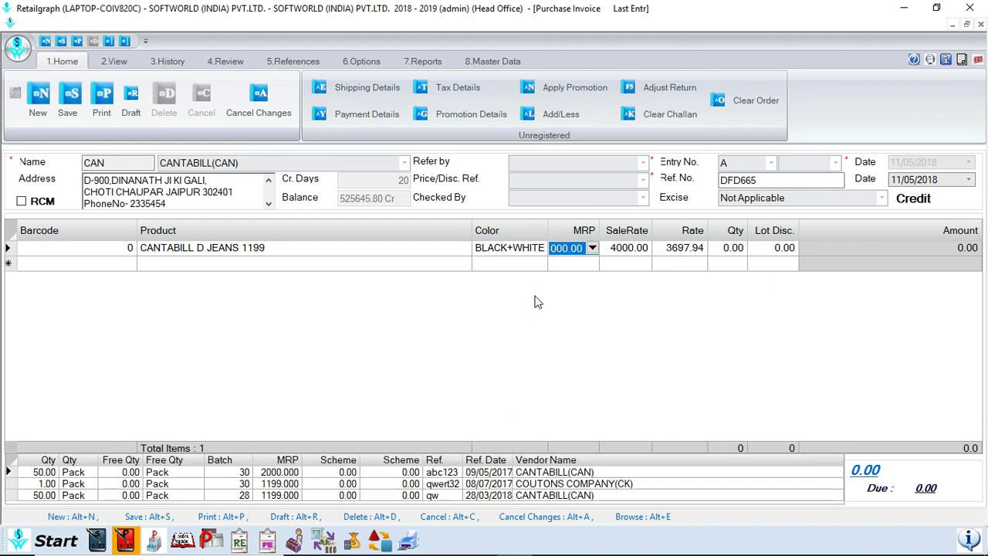
Step: Change the line's MRP to 5000
key(Return)
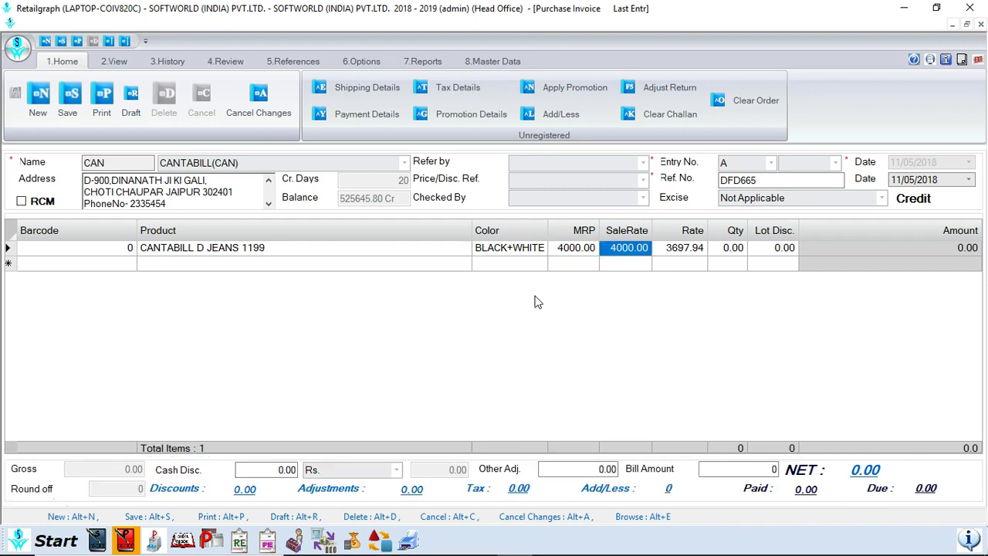
key(Return)
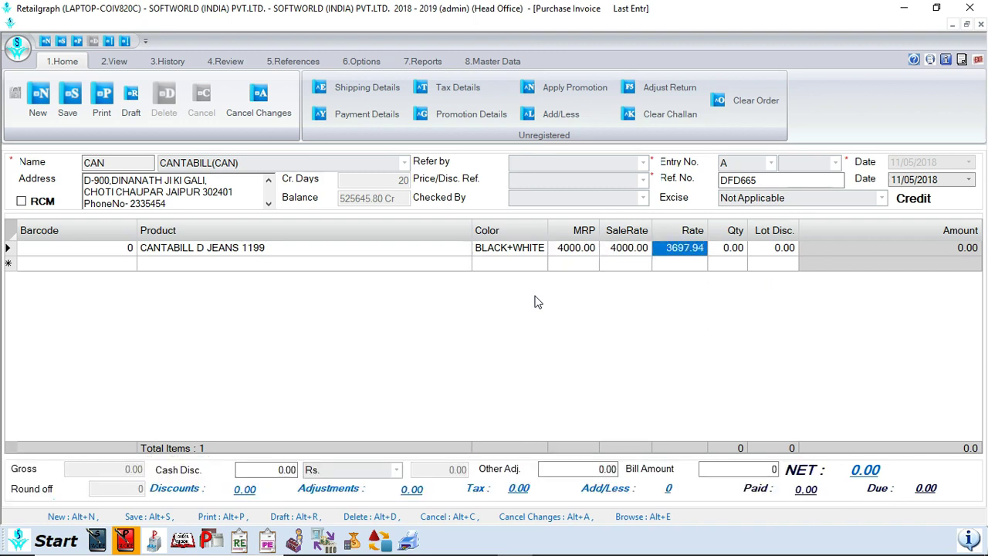
key(shift+Tab)
key(shift+Tab)
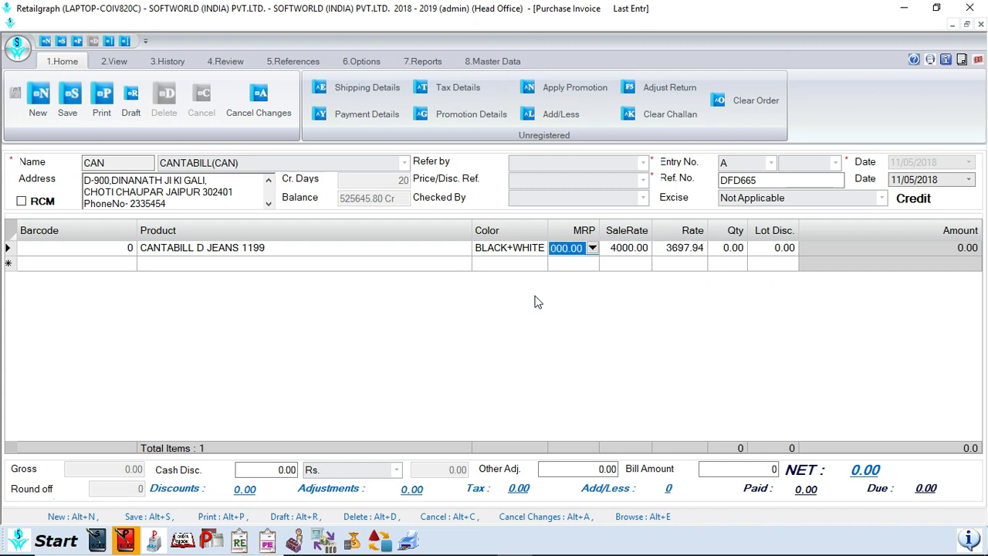
text(5000)
key(Tab)
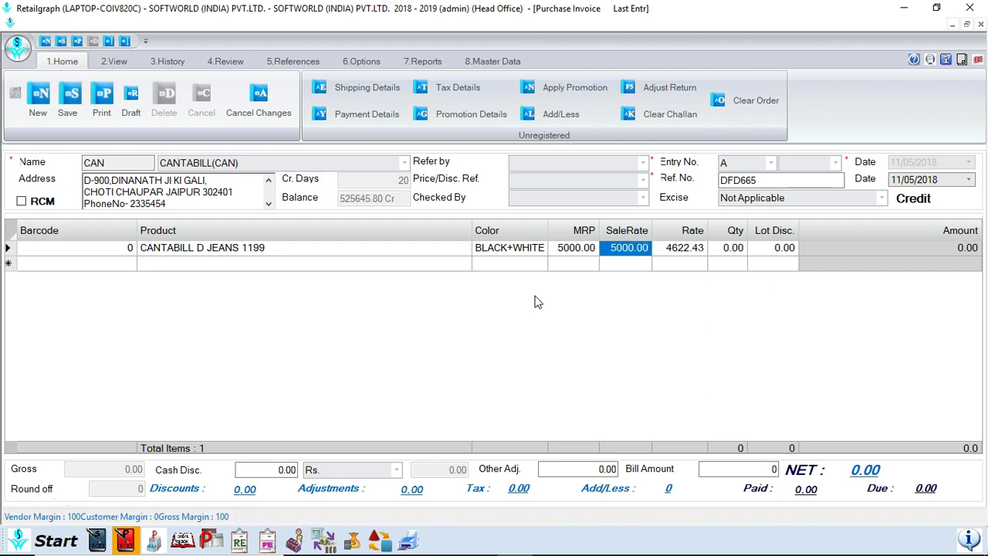
key(Tab)
key(Tab)
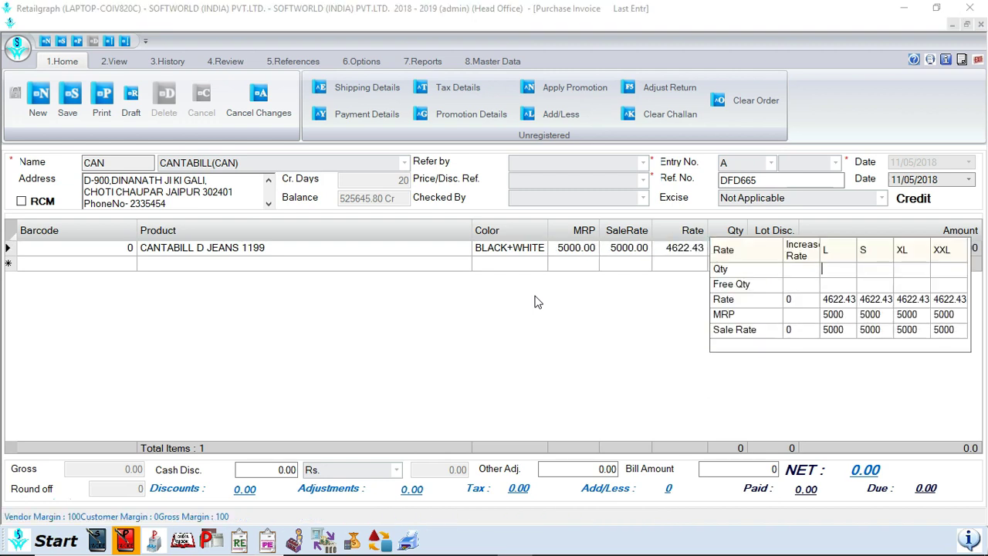
Step: Enter quantity 1 for sizes L, S, XL and XXL, totalling 4.00, and close the size grid
key(Tab)
key(Tab)
key(Tab)
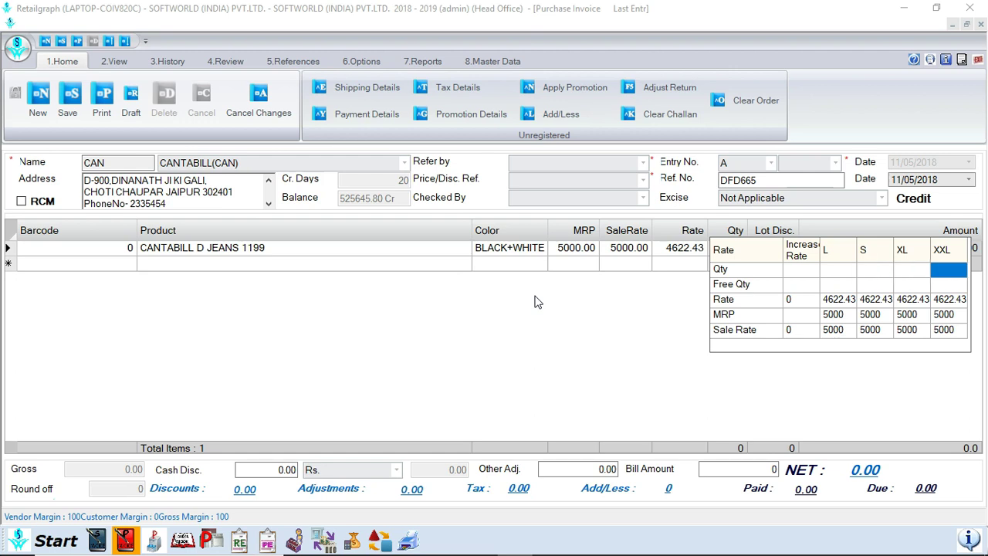
key(Left)
key(Left)
key(Left)
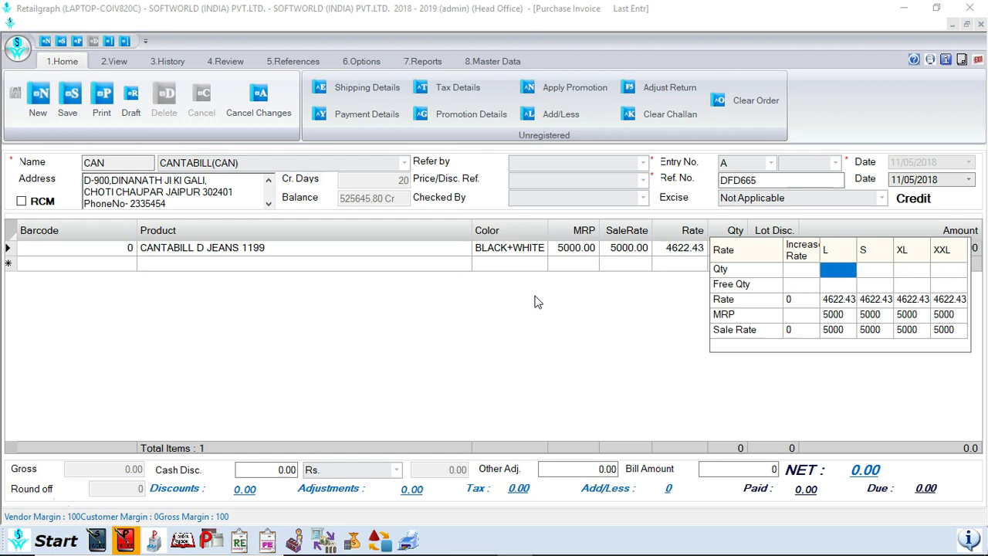
text(1)
key(Tab)
text(1)
key(Tab)
text(1)
key(Tab)
text(1)
key(Down)
key(Down)
key(Left)
key(Up)
key(Up)
key(Tab)
key(Tab)
key(Down)
key(Left)
key(Down)
key(Down)
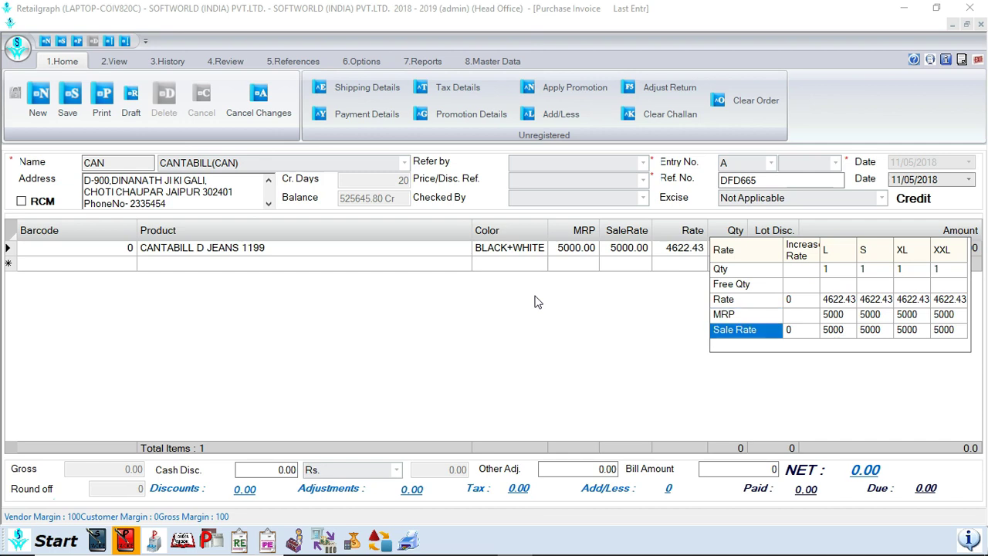
key(Escape)
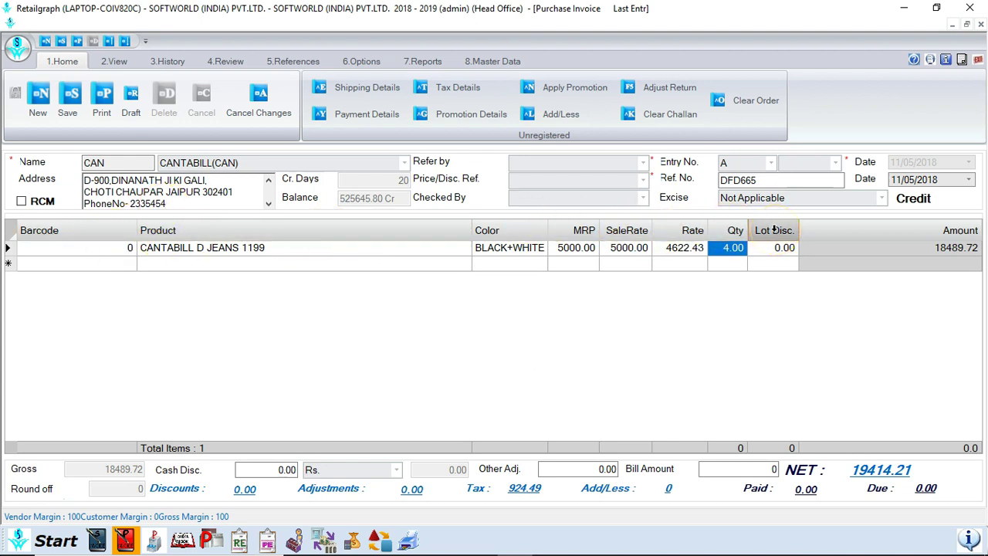
Step: Save a layout with Lot Disc. not visible or focusable, then move Qty before Rate
right_click(692, 315)
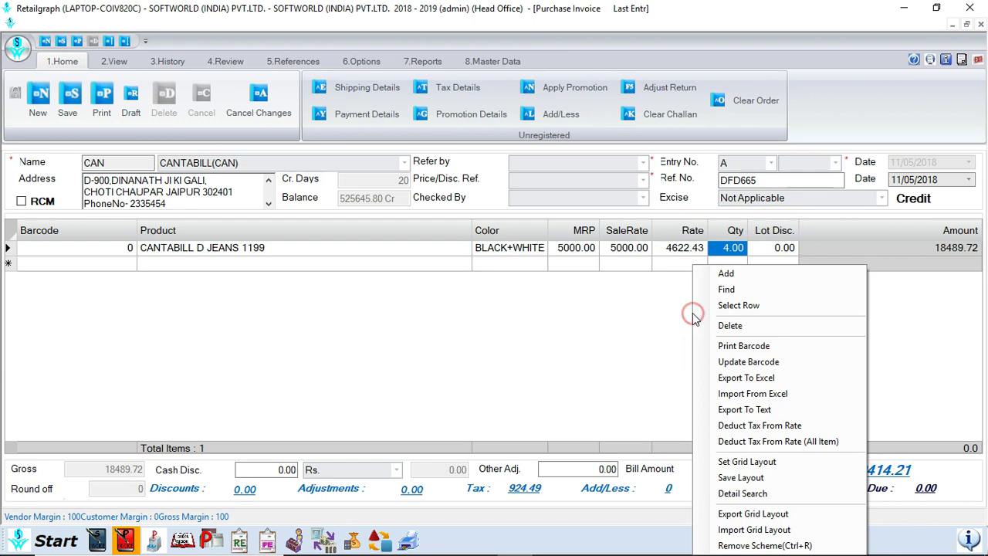
click(739, 461)
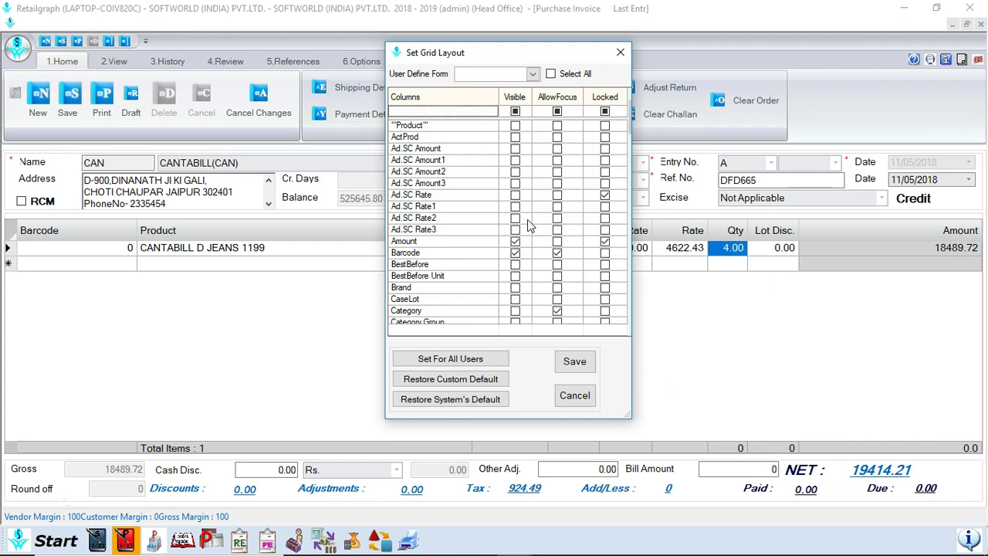
click(463, 114)
text(LO)
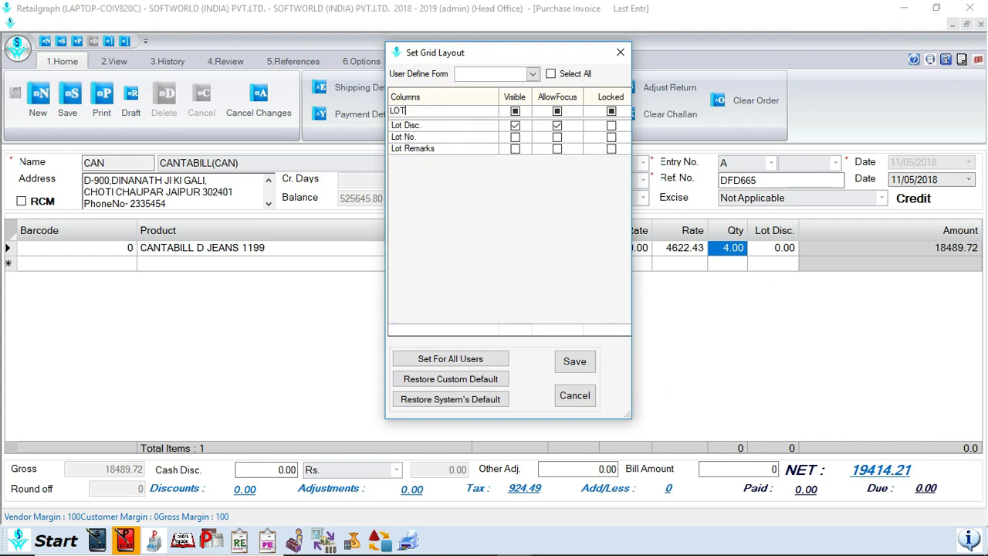
text(T)
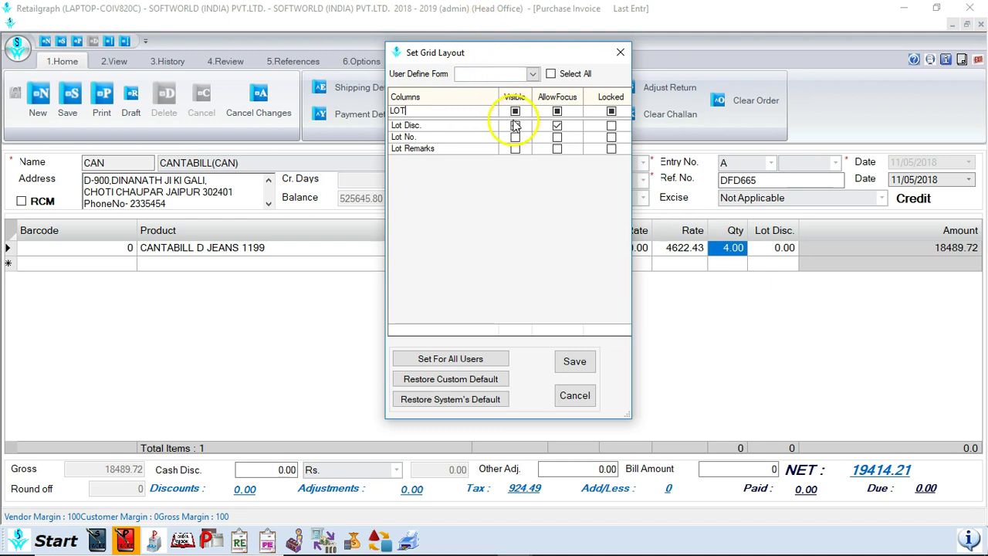
click(515, 126)
click(557, 125)
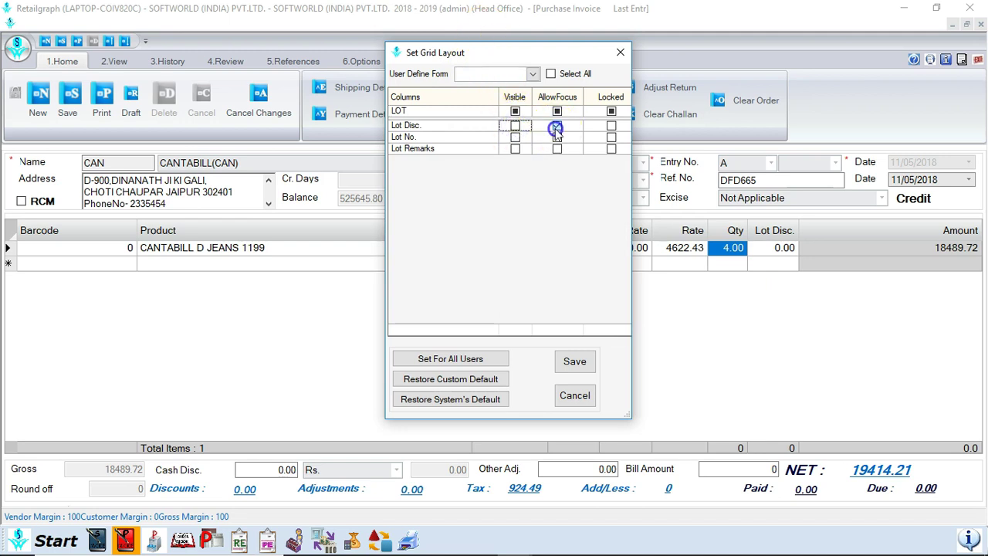
click(575, 355)
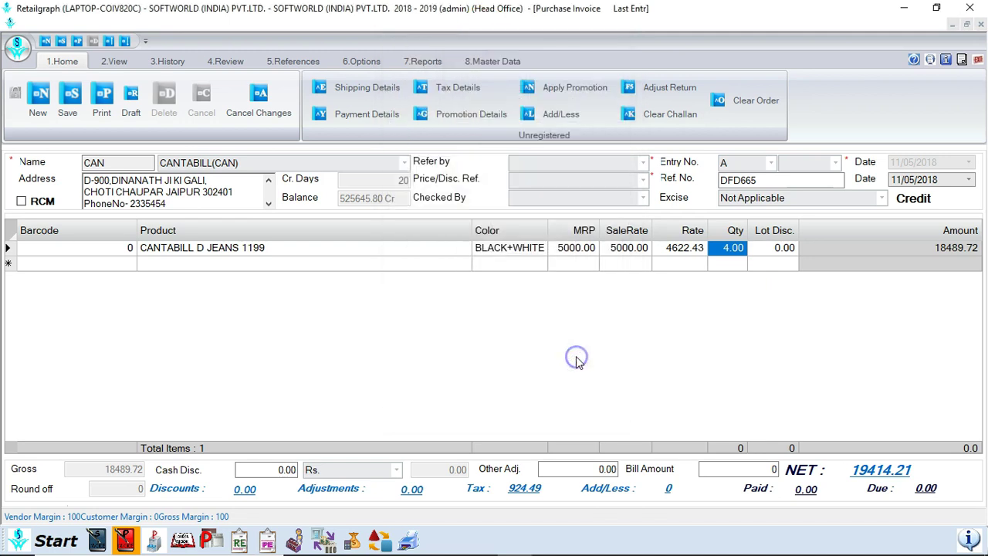
click(564, 330)
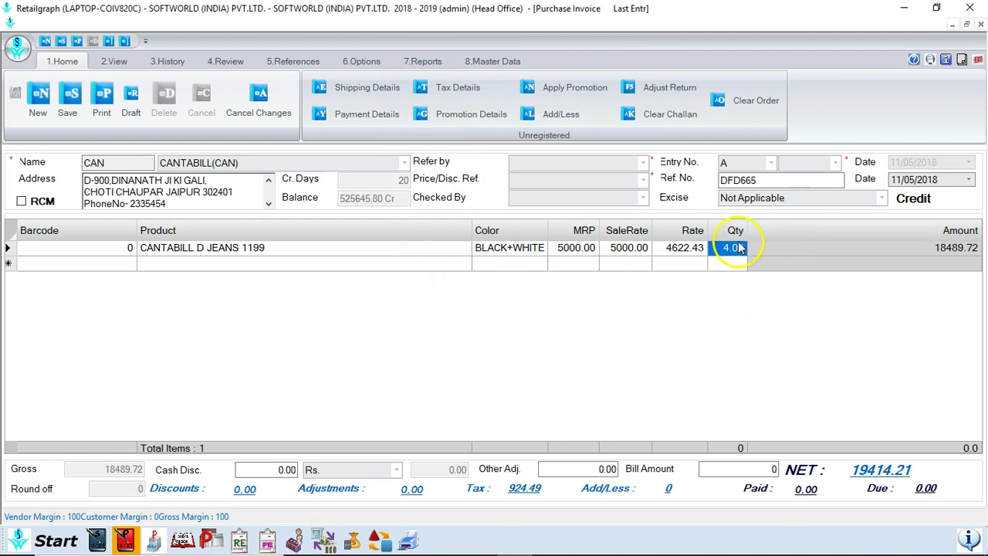
drag(730, 230, 671, 239)
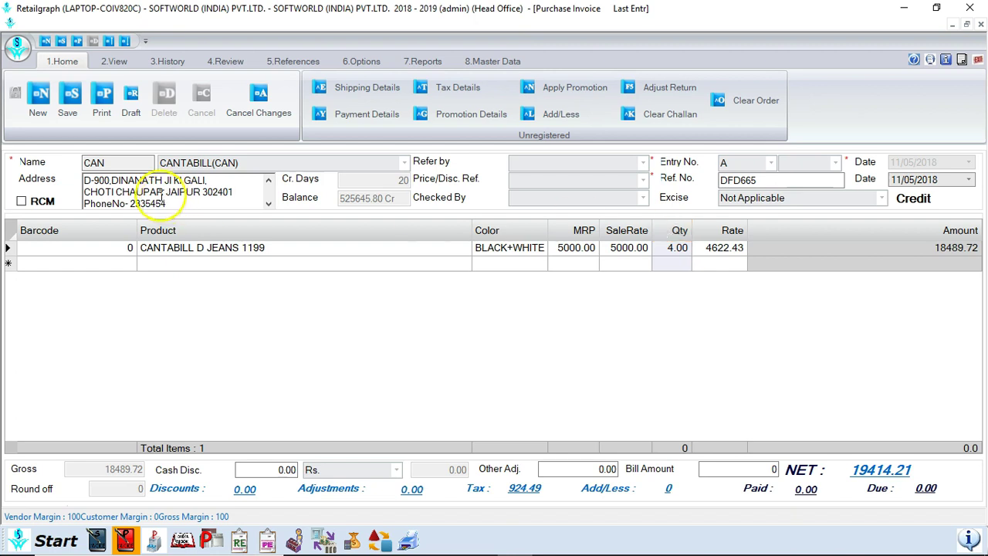
Step: Save the invoice, list current-year purchase invoices, and reopen entry 5 (DFD665)
click(73, 105)
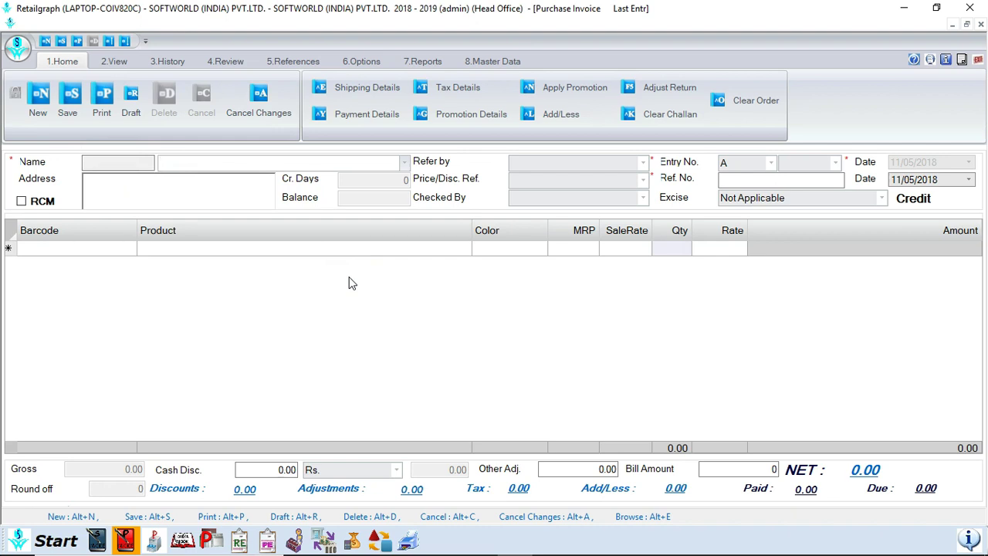
click(114, 61)
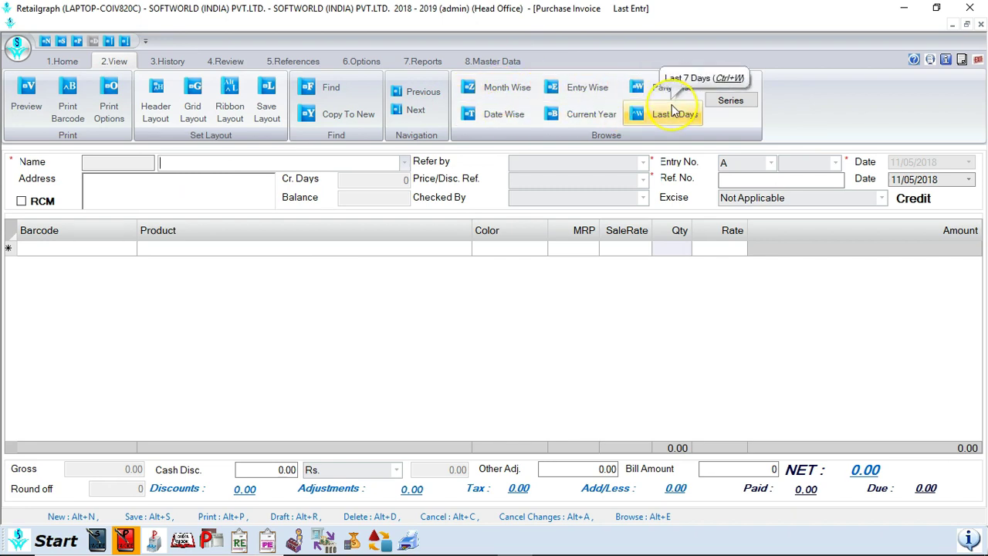
click(602, 113)
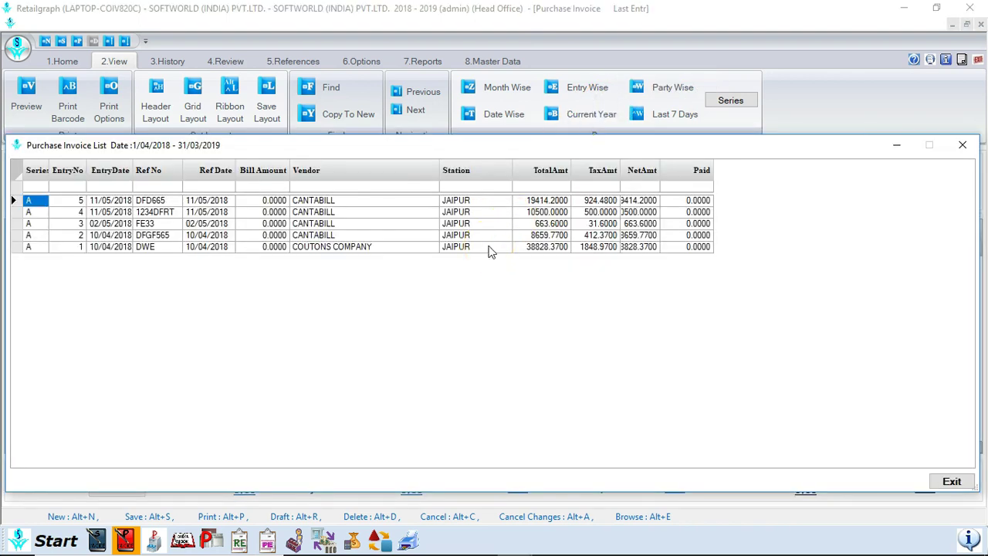
click(243, 201)
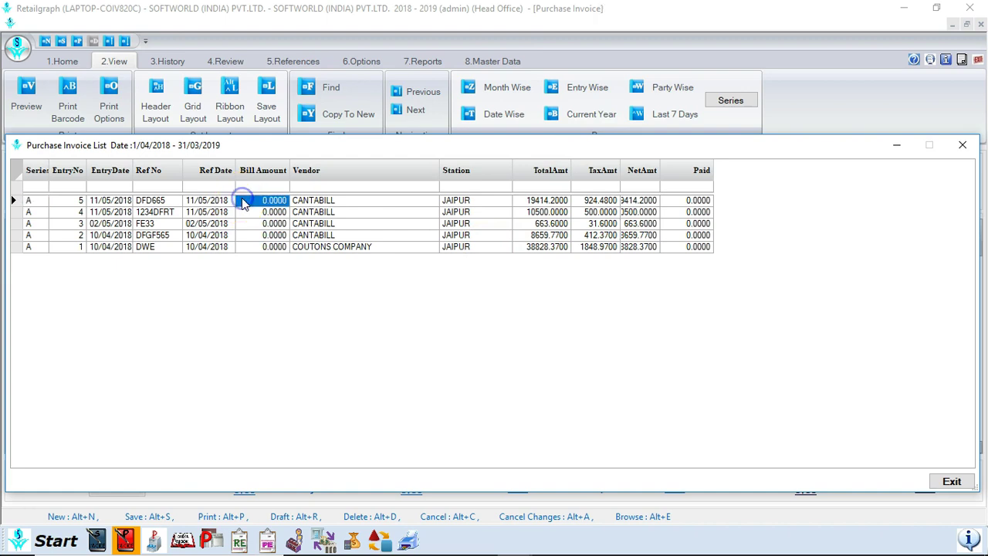
double_click(243, 200)
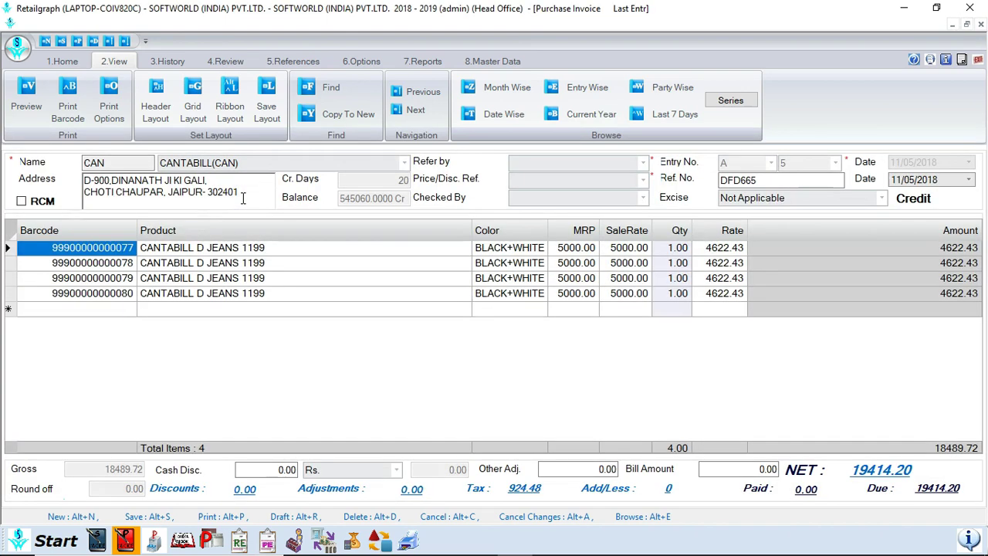
Step: Dismiss a blank new item row, then quit the DFD665 invoice, confirming with Yes
click(465, 310)
click(465, 309)
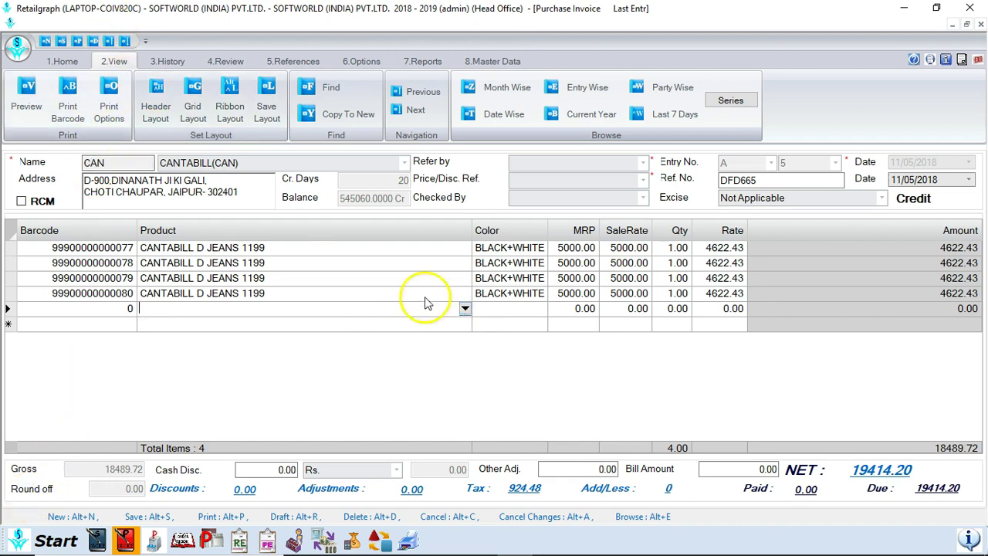
click(946, 61)
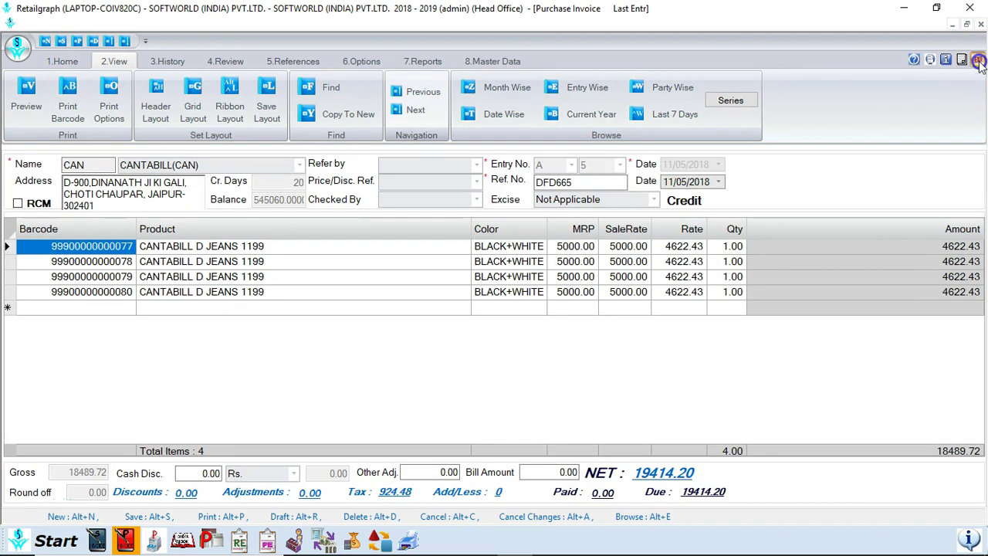
click(978, 61)
click(474, 327)
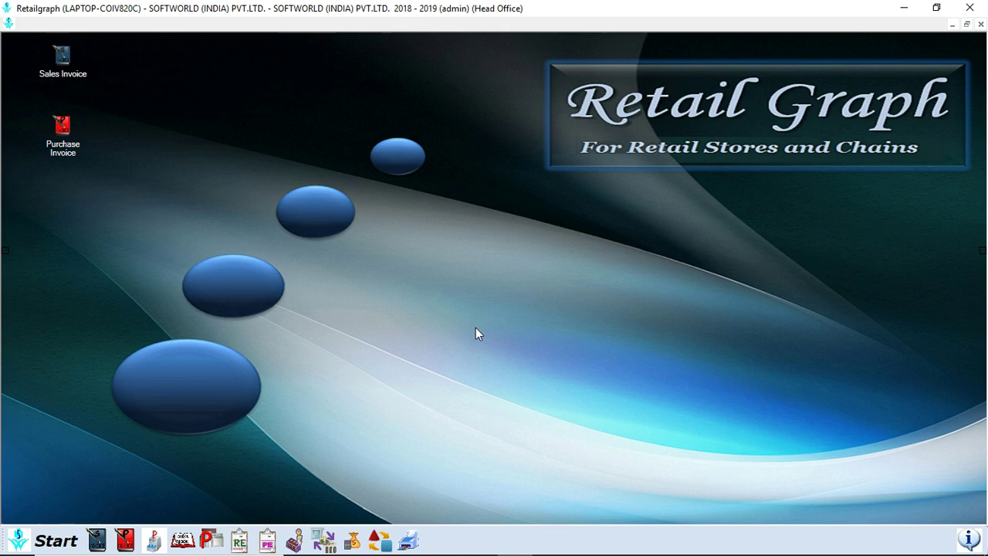
Step: Open Sales Invoice and start a blank Walk In Customer cash invoice dated 11/05/2018
double_click(71, 70)
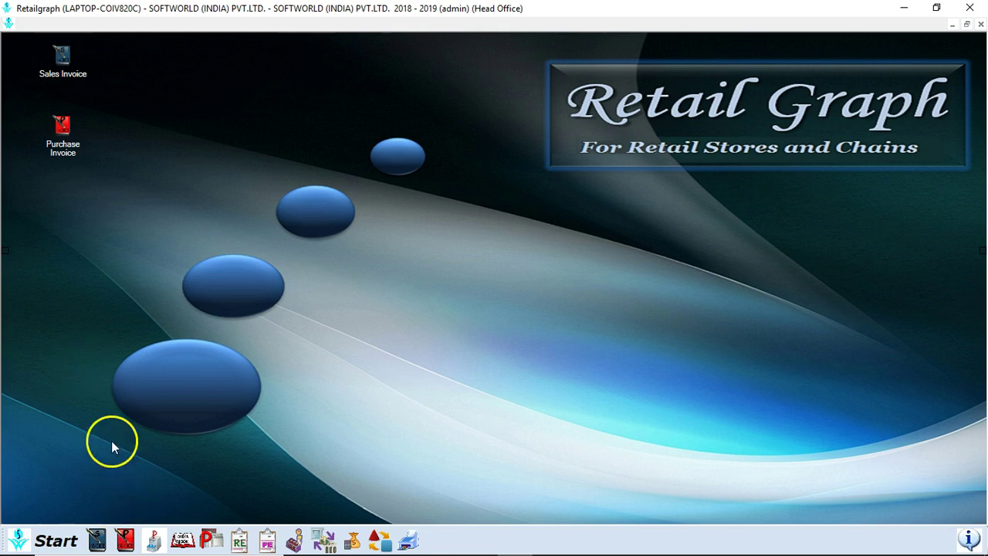
double_click(43, 70)
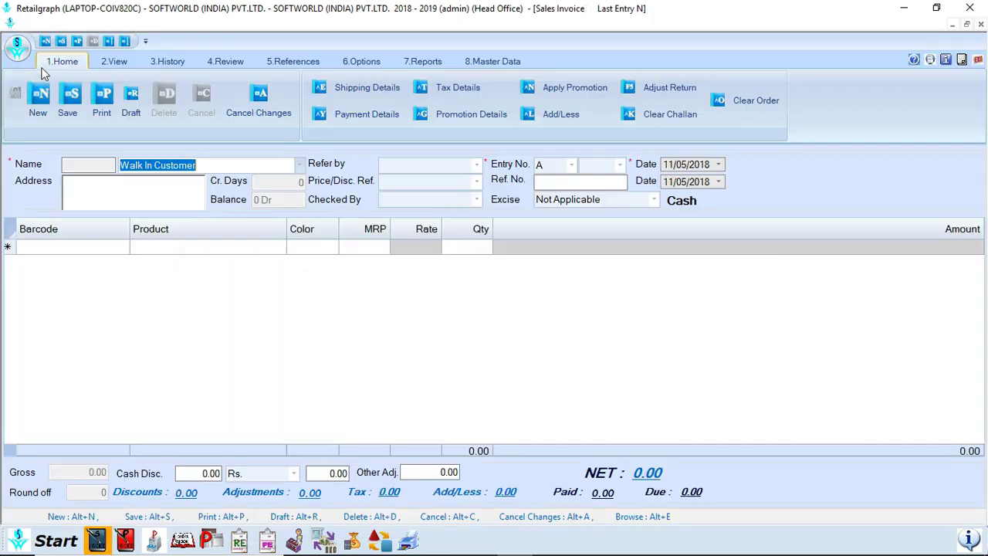
click(44, 92)
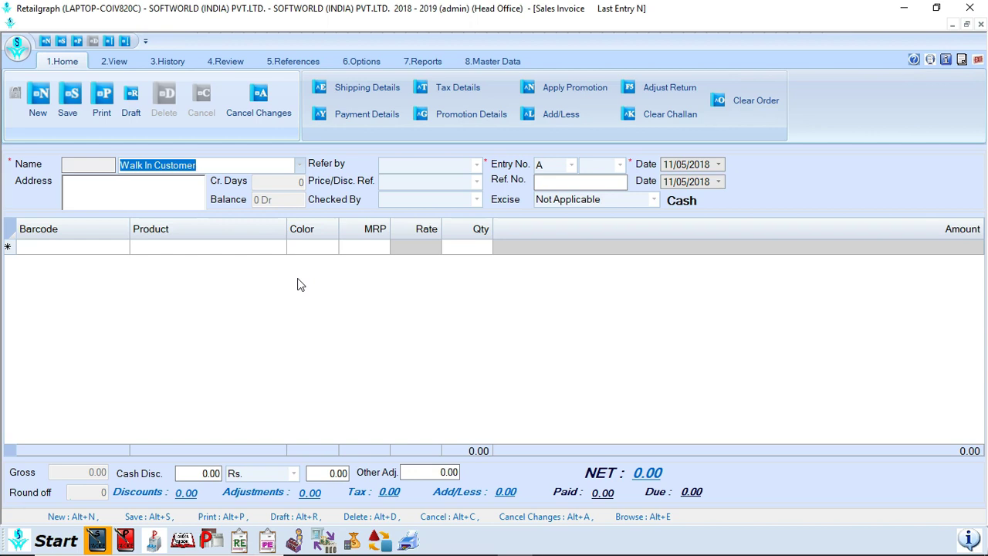
click(111, 60)
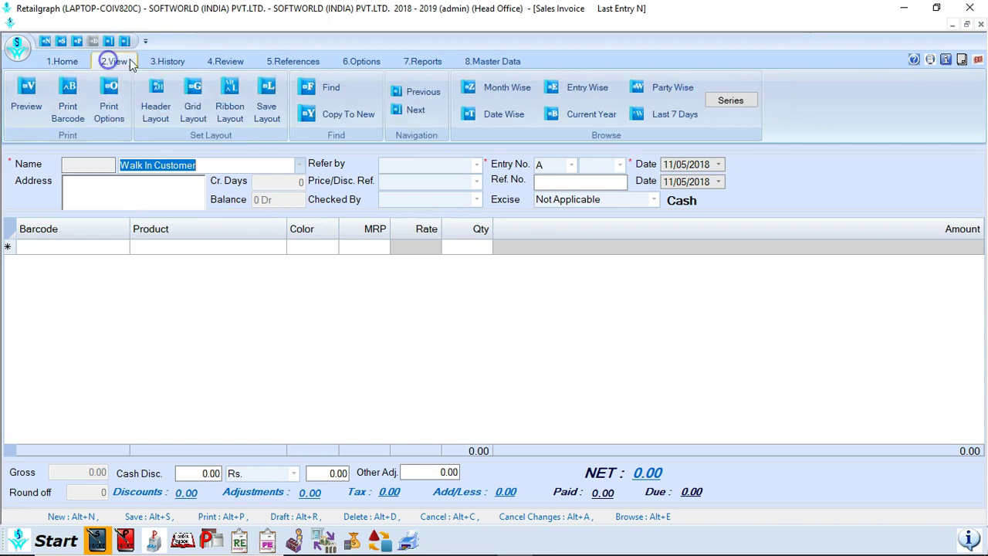
click(167, 62)
click(231, 63)
click(279, 61)
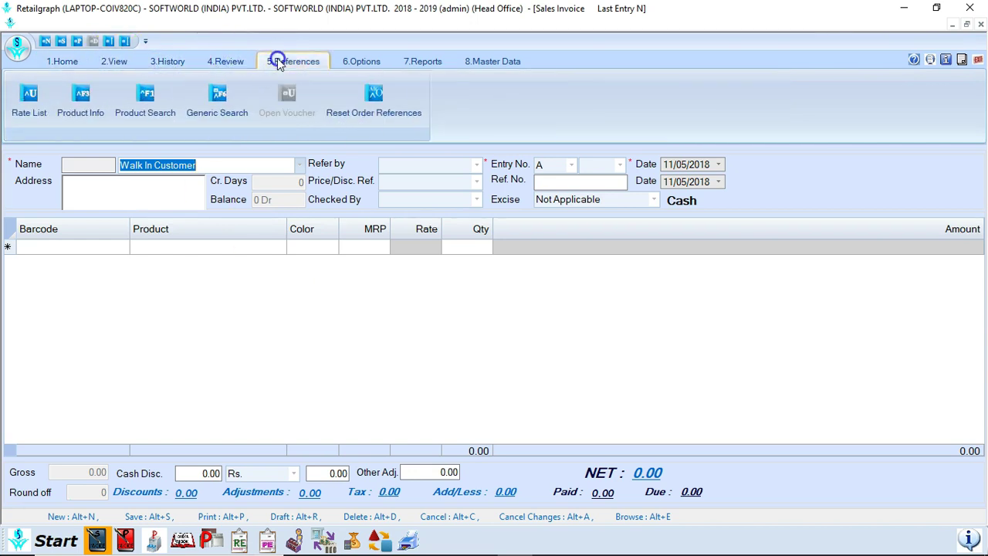
click(359, 62)
click(418, 61)
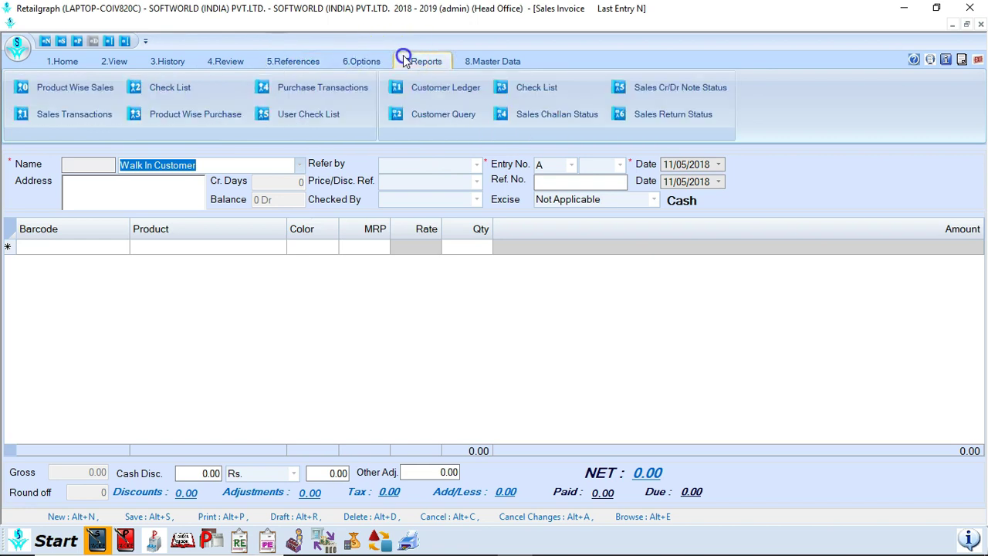
click(478, 61)
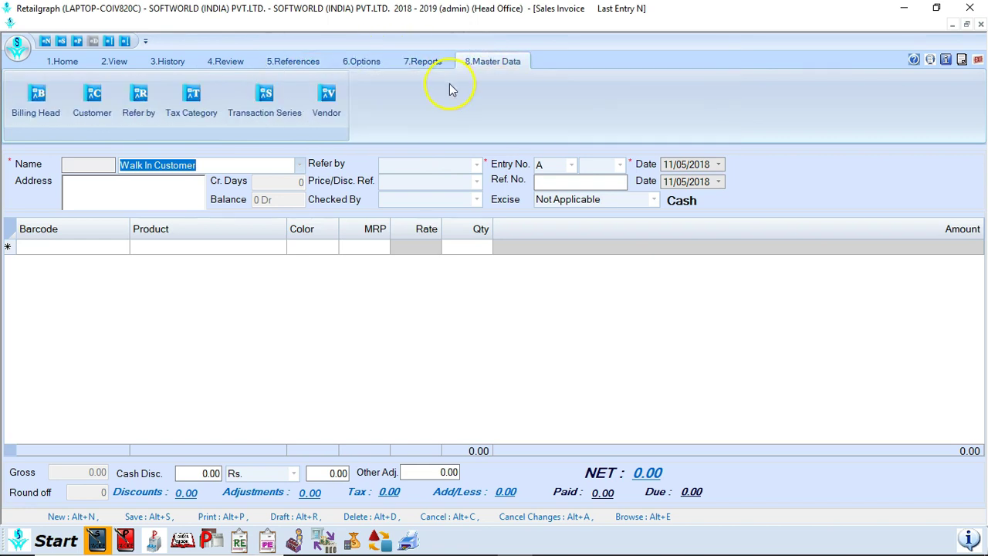
click(49, 66)
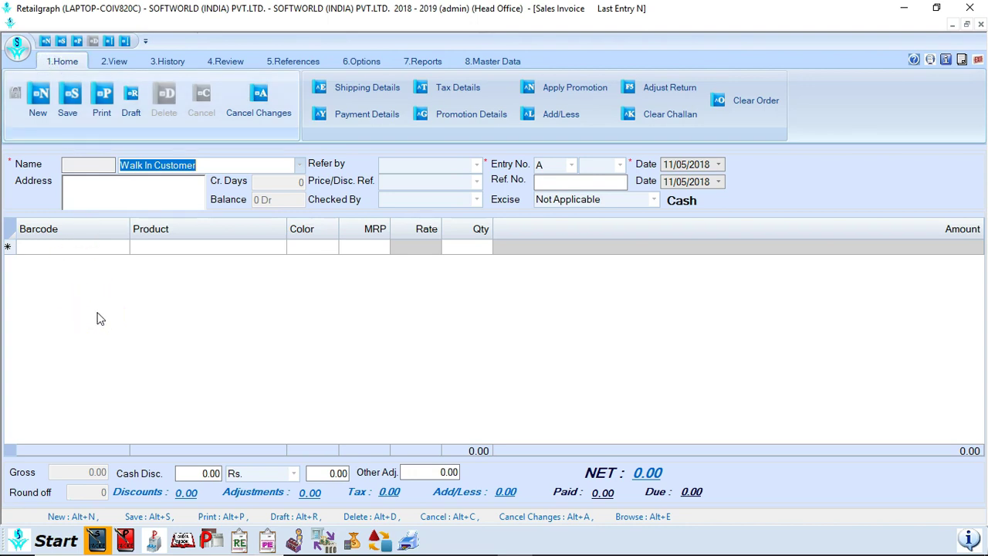
click(240, 166)
click(114, 61)
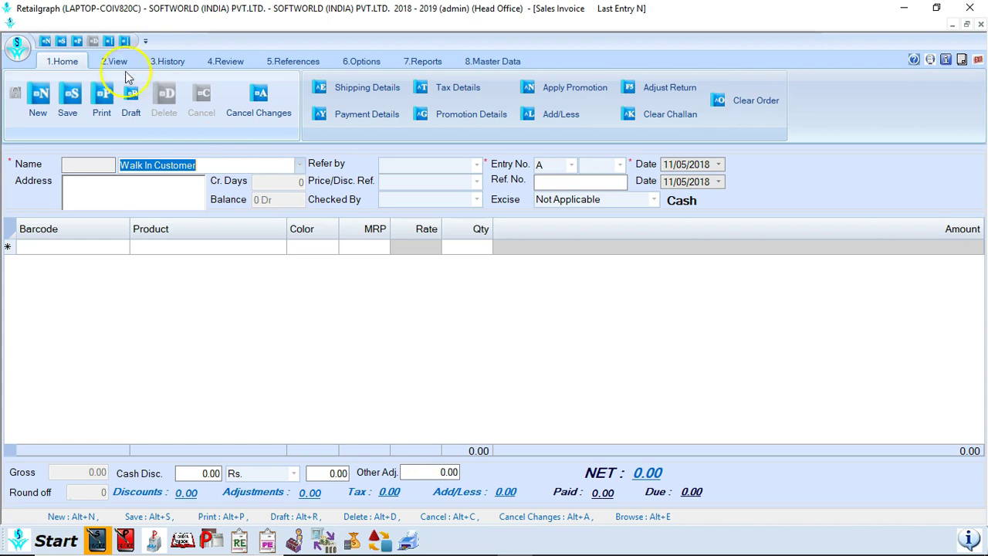
Step: Load the previous invoice for 3 BLACK KILLER D JEANS 1299 and inspect its product line unchanged
click(420, 92)
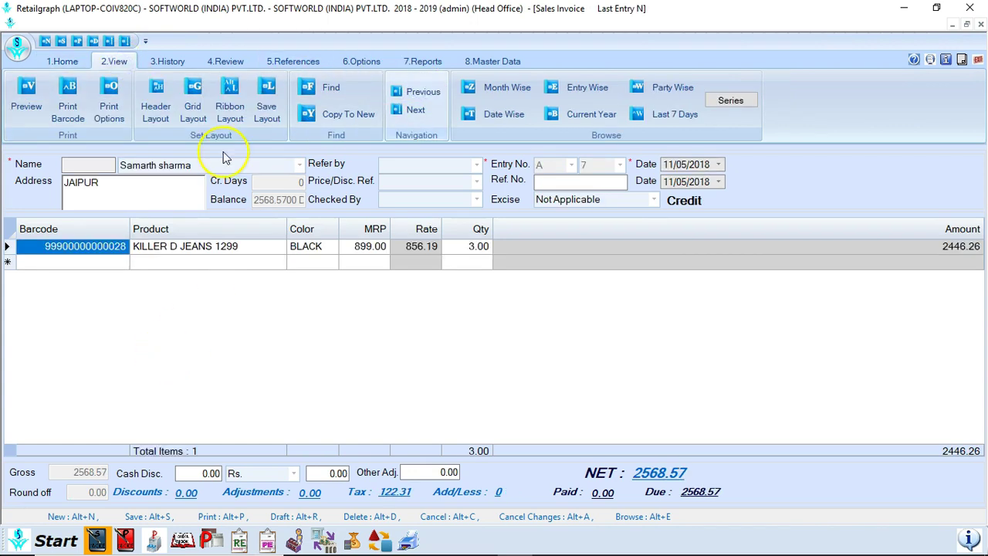
click(243, 166)
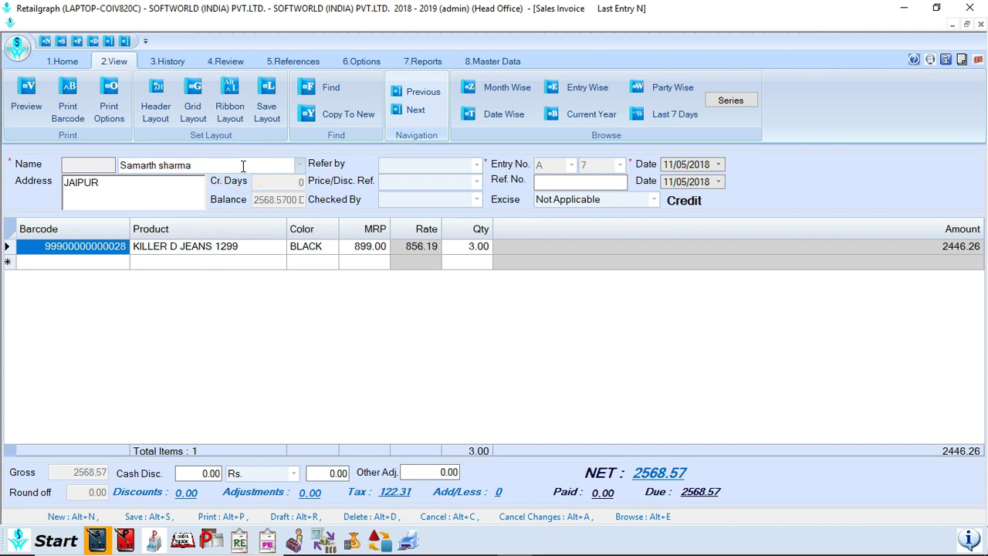
click(105, 255)
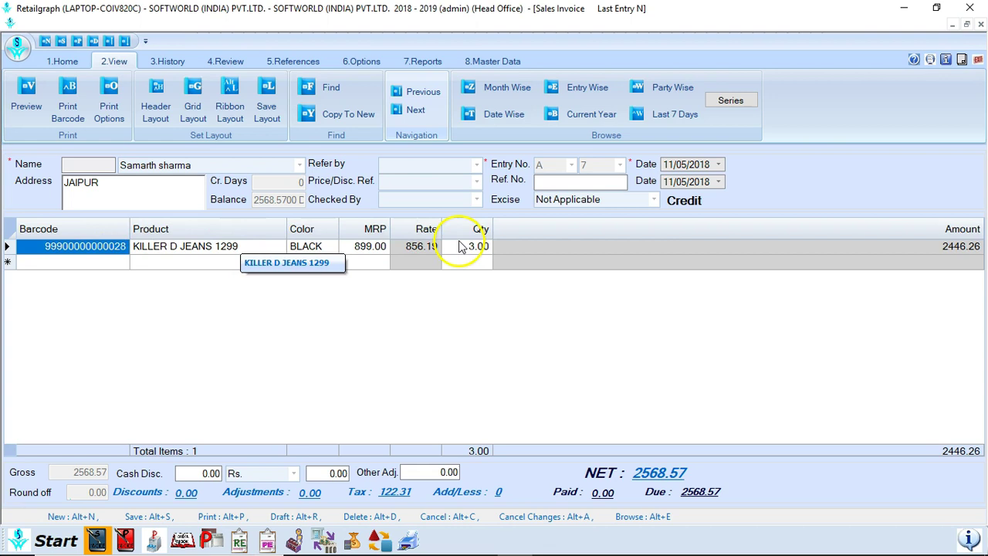
click(276, 247)
click(280, 247)
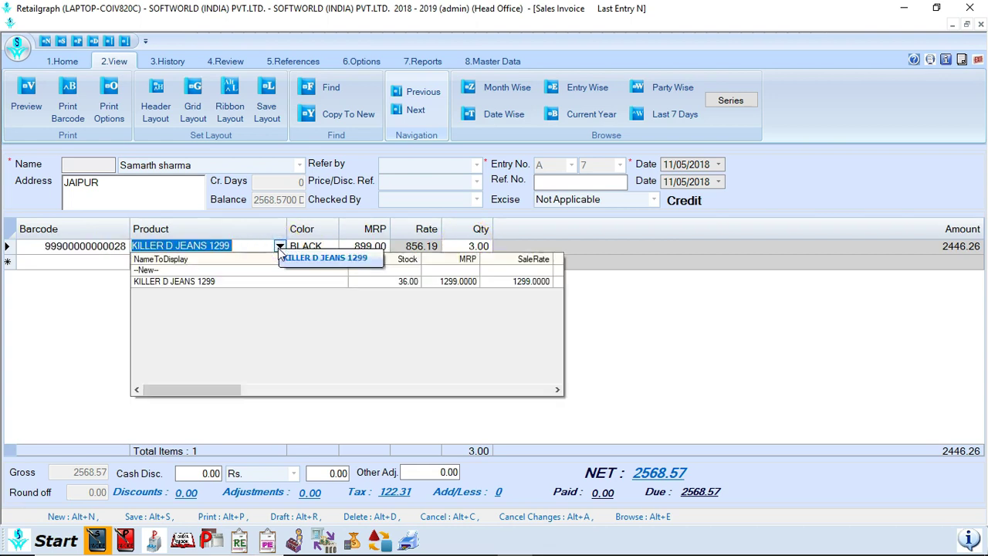
click(279, 248)
click(326, 274)
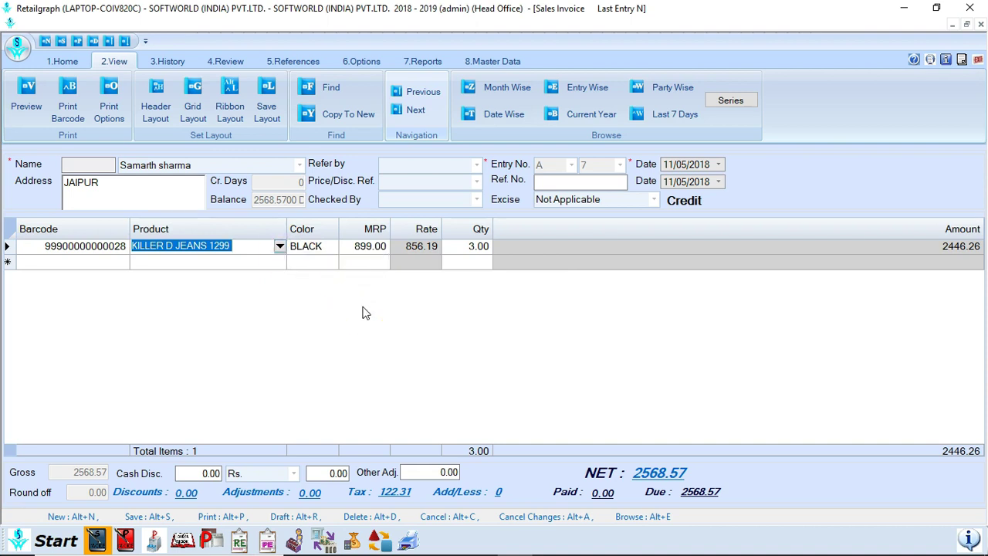
Step: Preview the invoice for printing, which brings up Payment Details
click(65, 63)
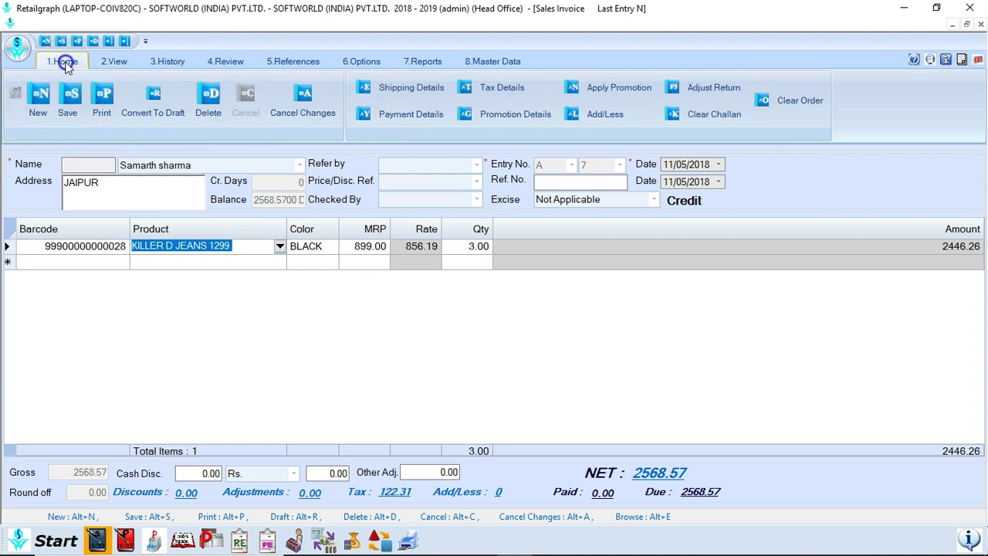
click(114, 62)
click(30, 93)
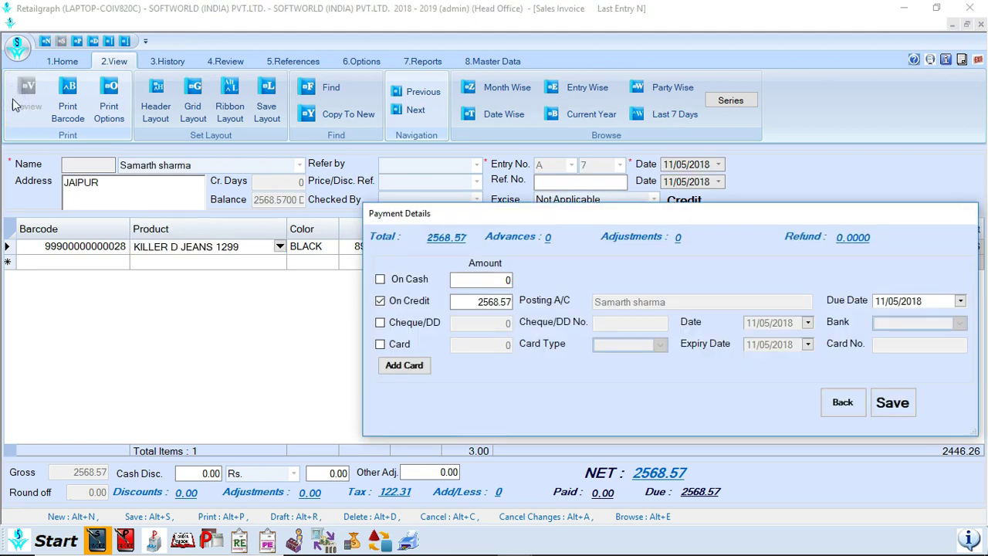
Step: Save the 2568.57 credit invoice, scroll its GST print preview, then close the report
click(394, 282)
click(893, 404)
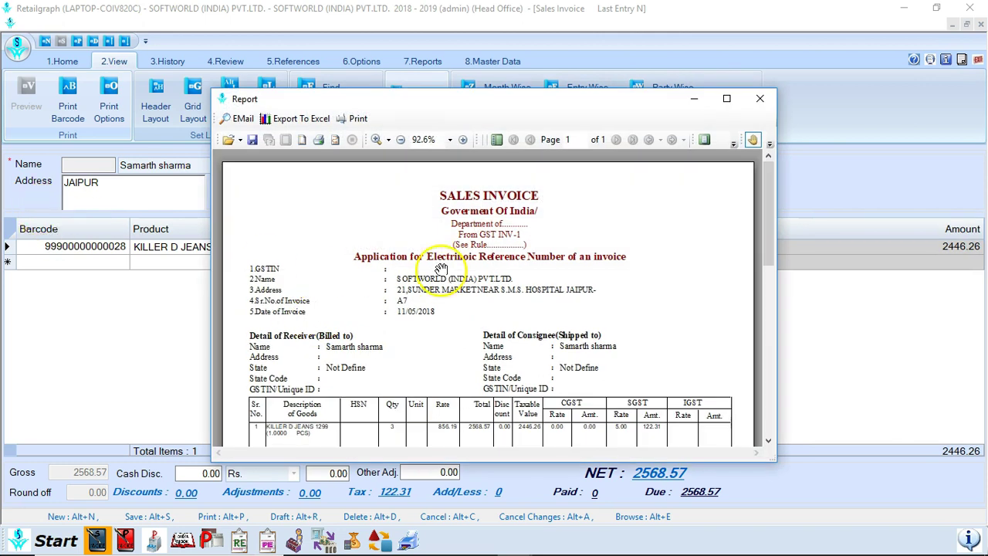
mouse_move(770, 175)
mouse_down()
mouse_move(760, 345)
mouse_move(757, 280)
mouse_move(778, 177)
mouse_move(769, 350)
mouse_up()
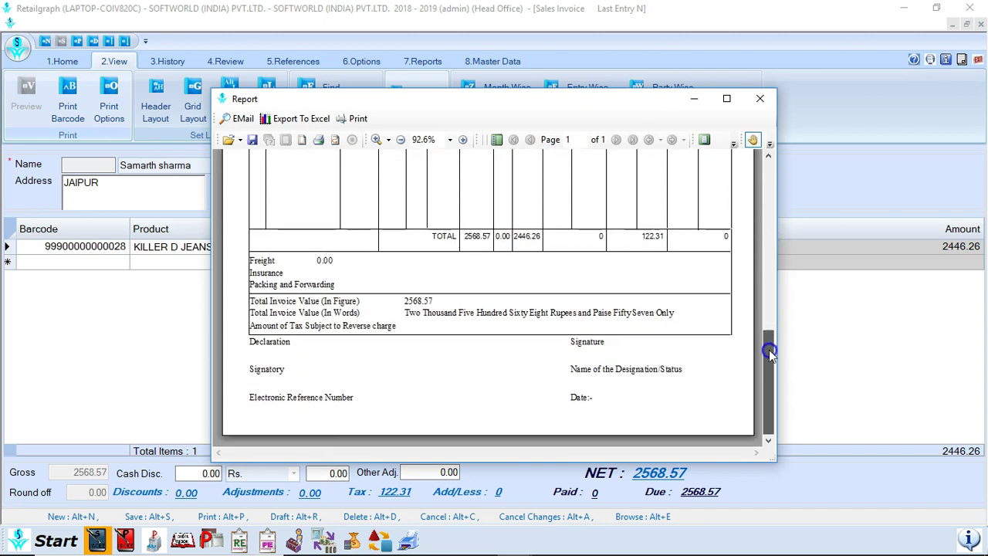
click(757, 100)
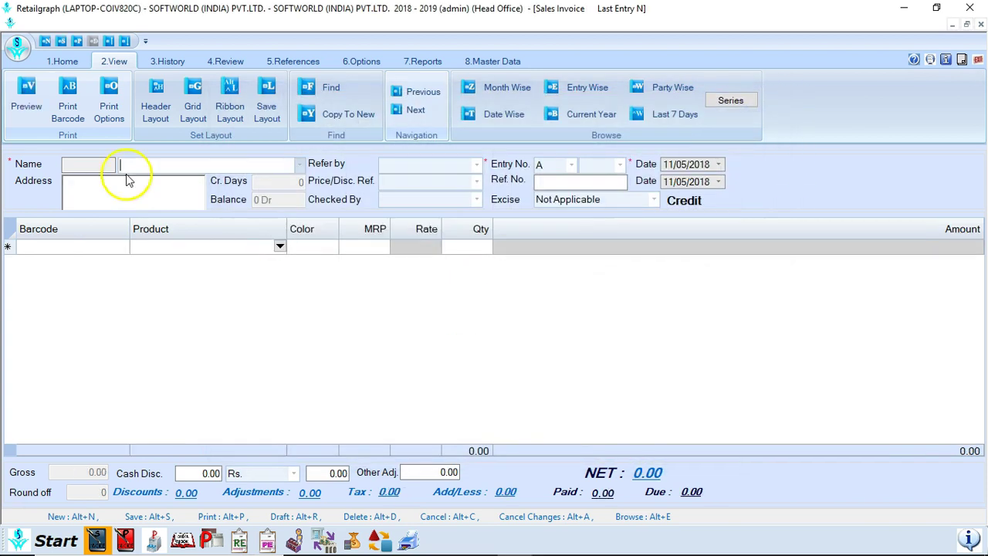
click(62, 60)
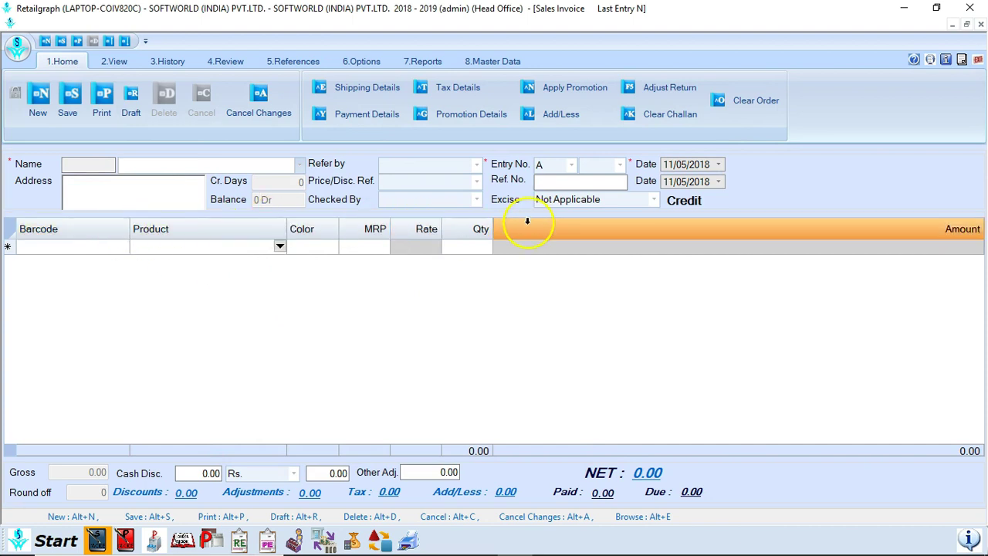
right_click(450, 310)
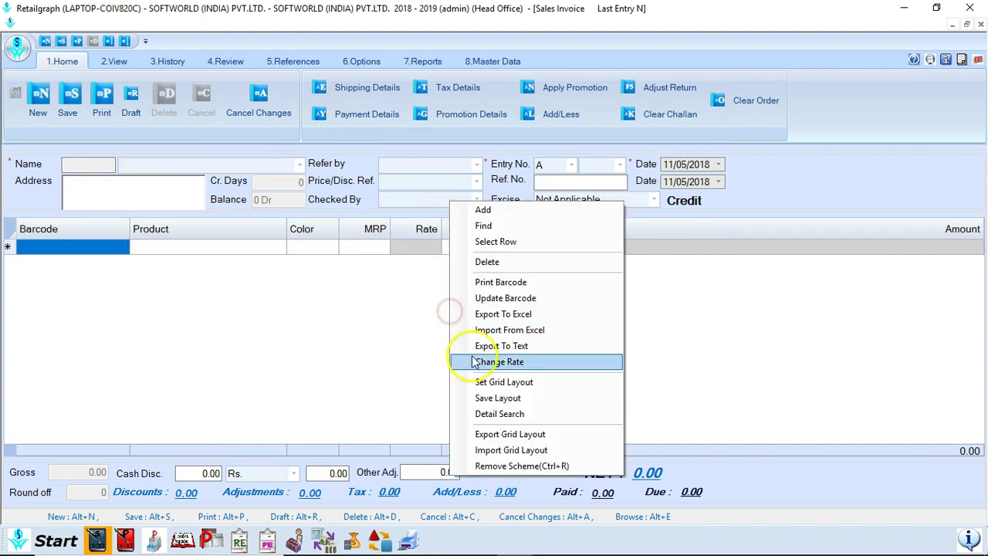
click(477, 380)
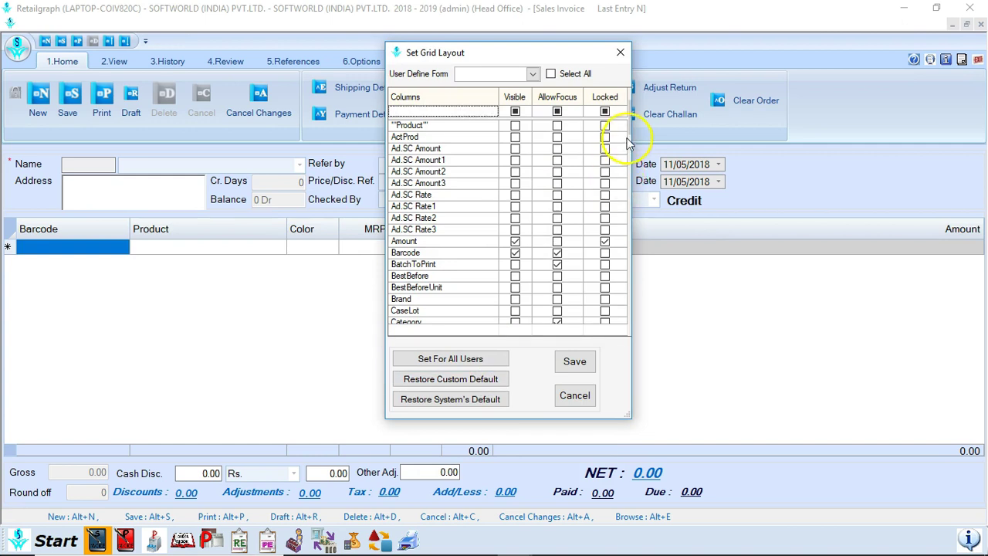
drag(629, 137, 615, 312)
click(574, 395)
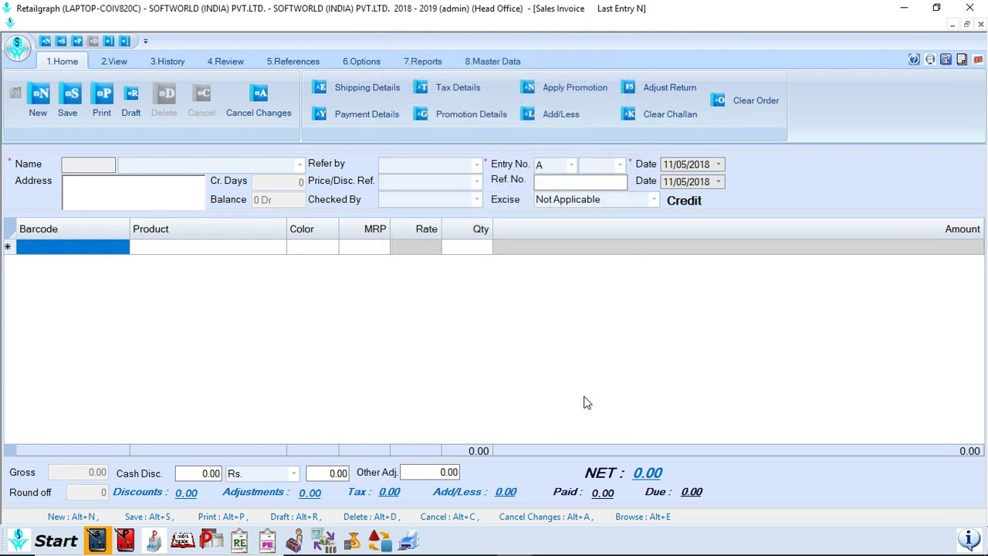
click(112, 61)
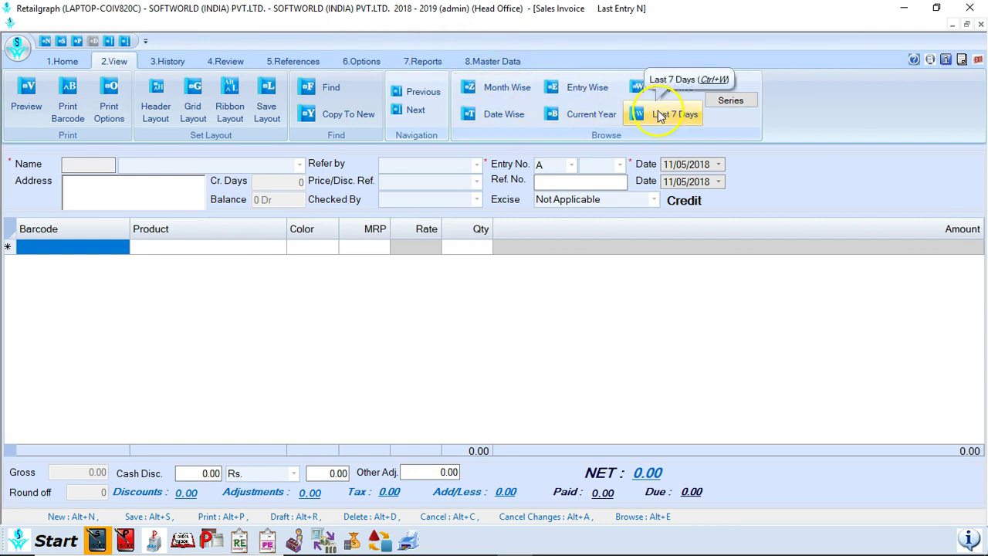
Step: Browse the current year's eight sales invoices, then close the list
click(603, 117)
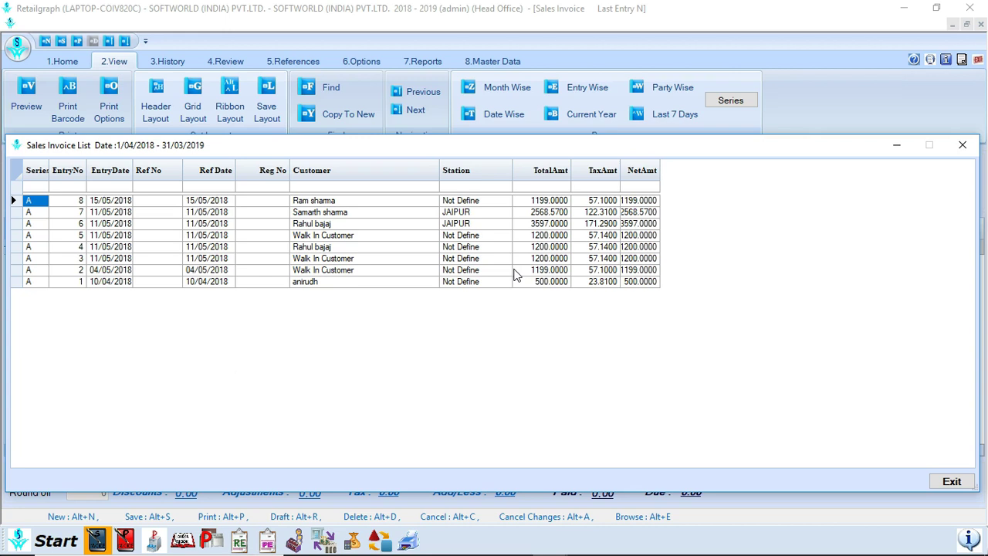
key(Escape)
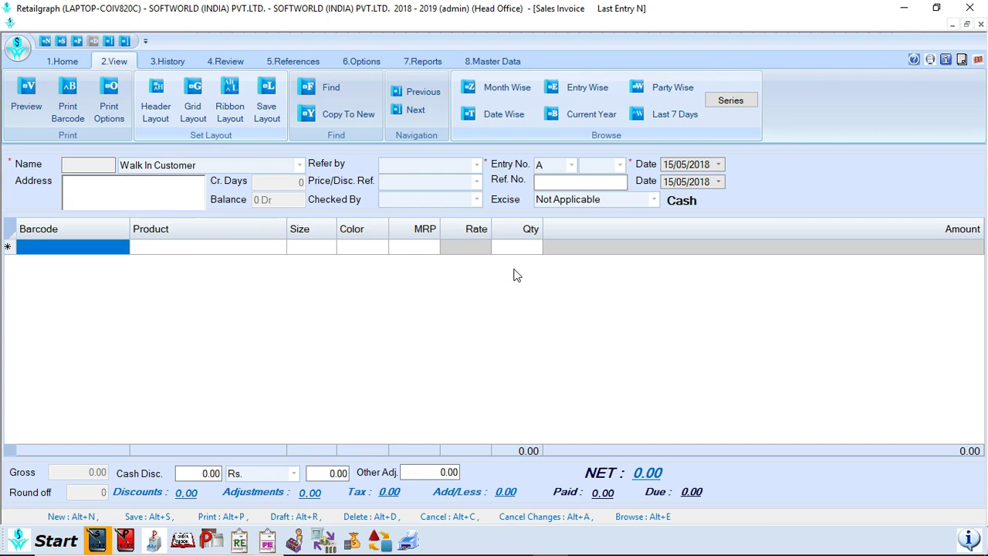
Step: Enter the customer's full name and address on the invoice
click(240, 167)
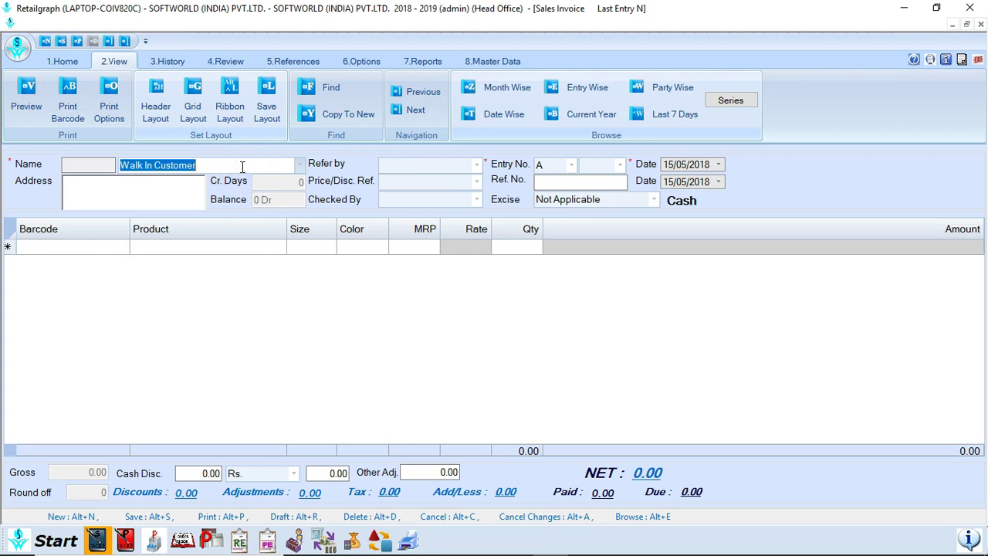
click(190, 190)
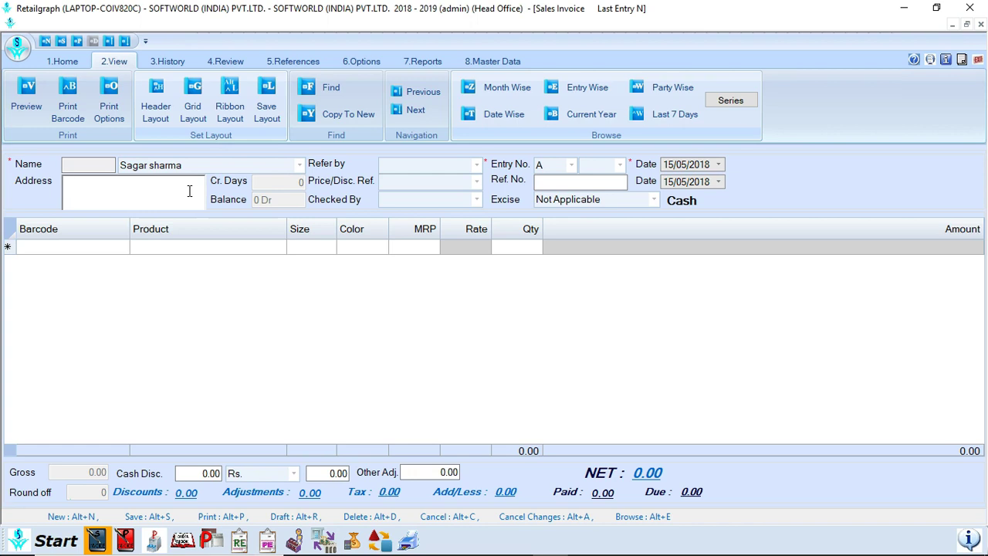
text(near station road)
Step: Bill one size 28 SKY BLUE CANTABILL D JEANS 1199 at quantity 1, NET 1199.00
click(279, 247)
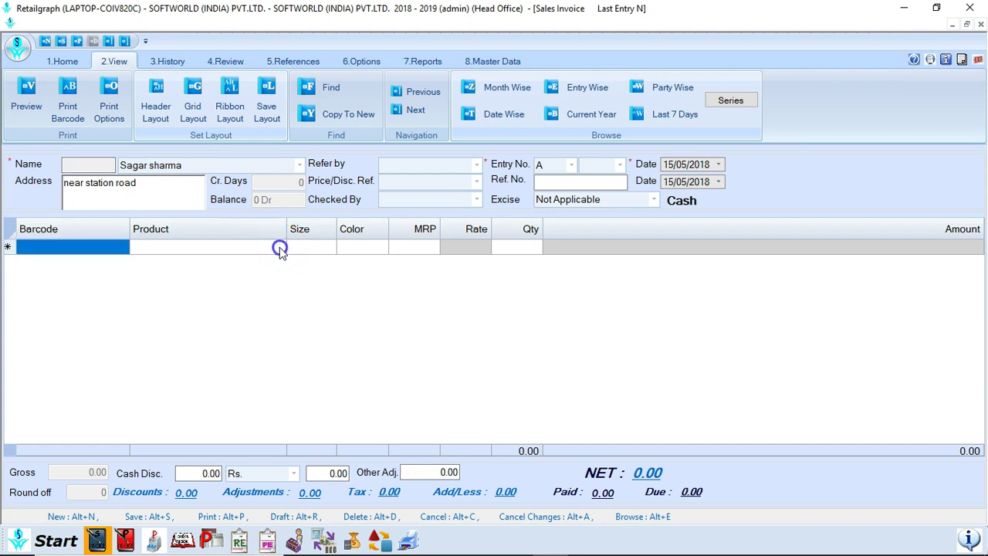
click(272, 285)
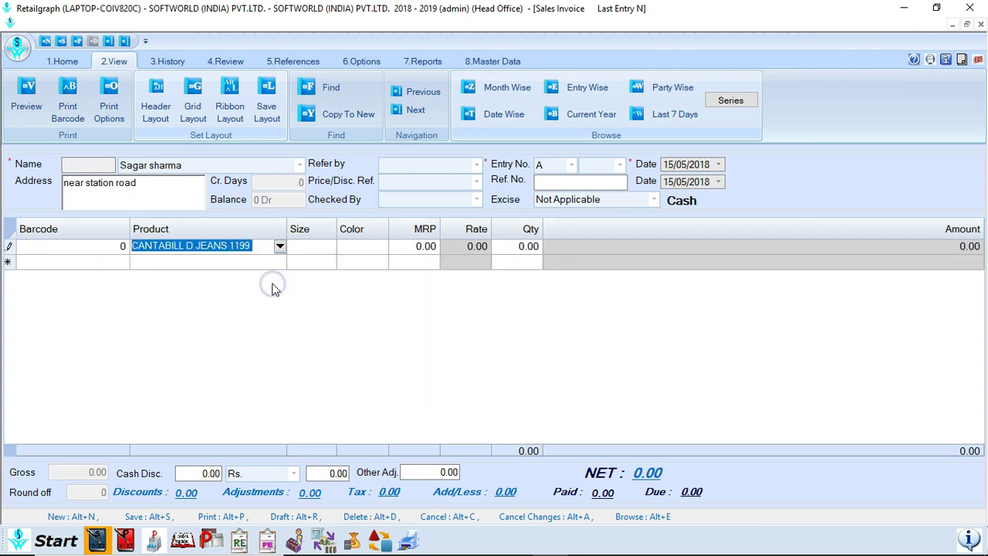
click(332, 247)
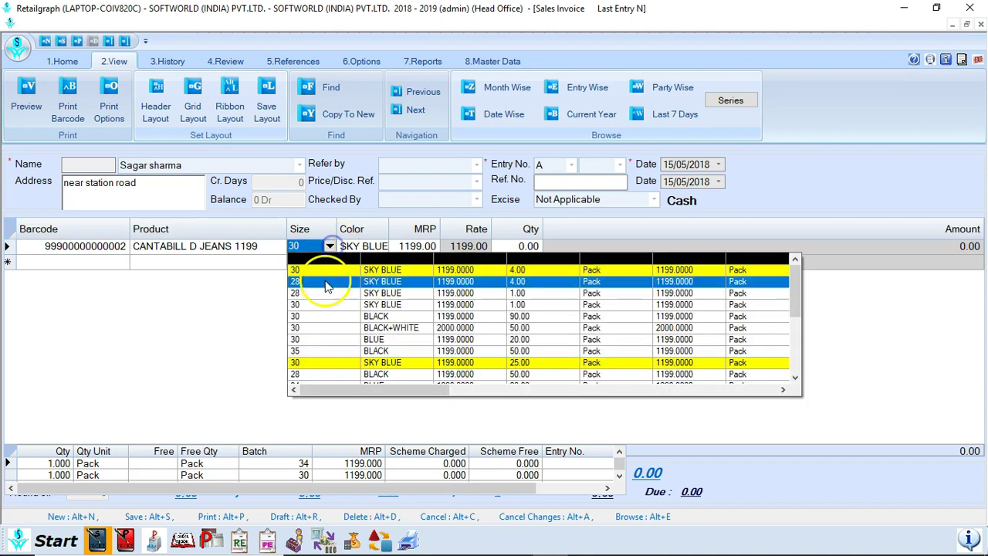
click(327, 288)
key(Return)
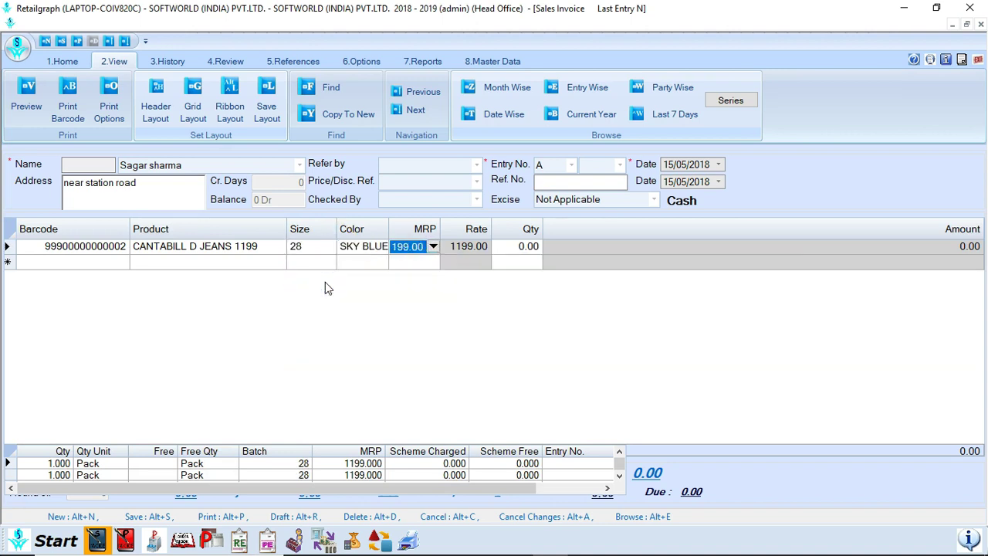
key(Return)
text(1)
key(Return)
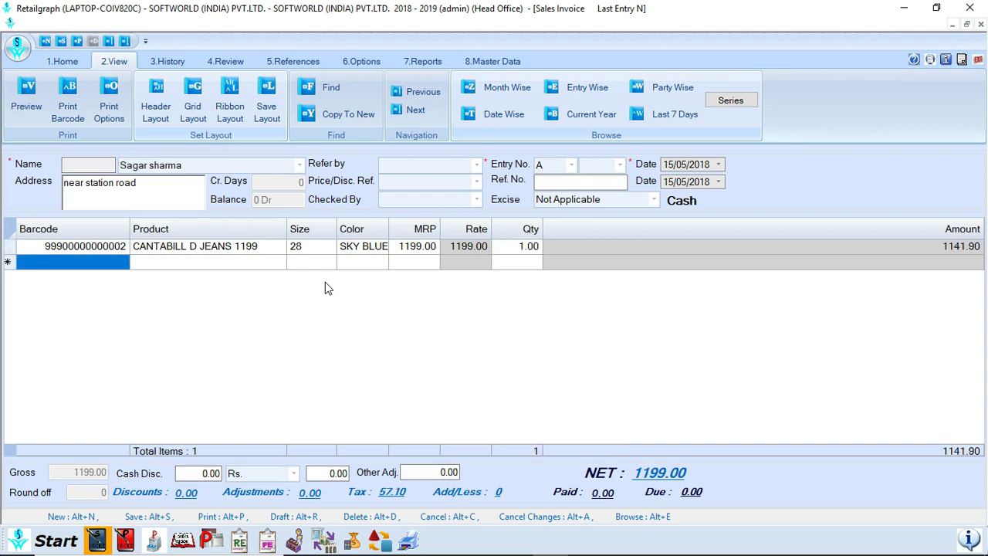
Step: Save the invoice as a 1199.00 cash payment and close the Sales Invoice screen
click(74, 60)
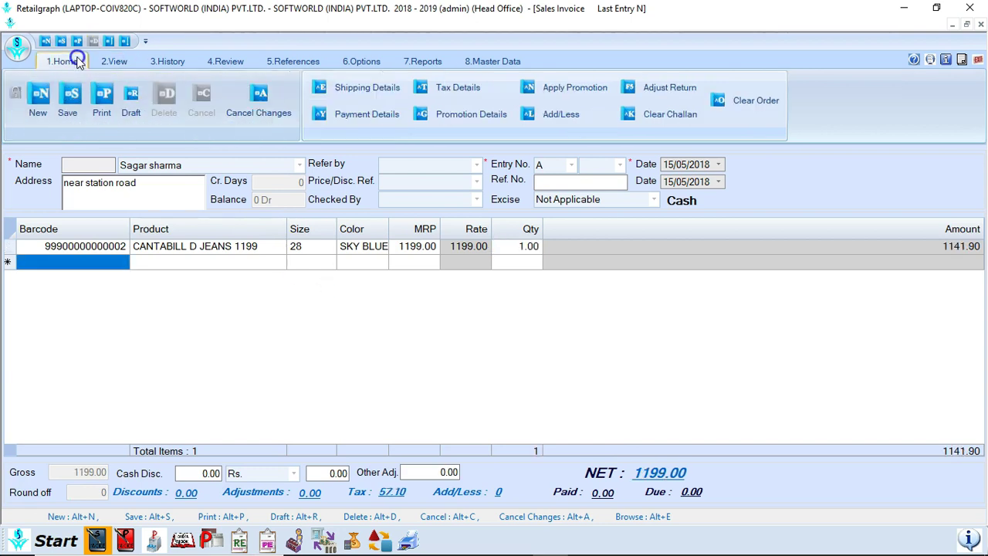
click(75, 94)
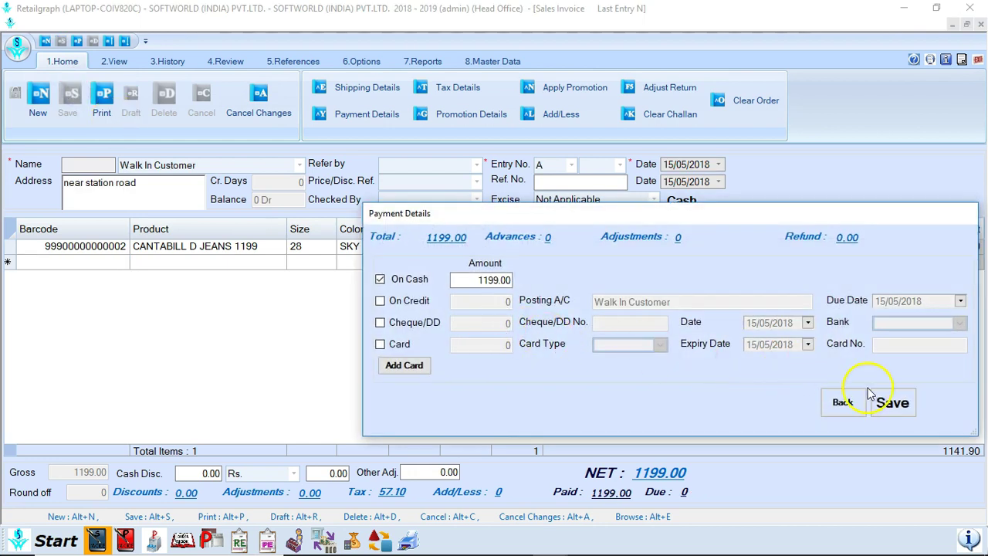
click(888, 402)
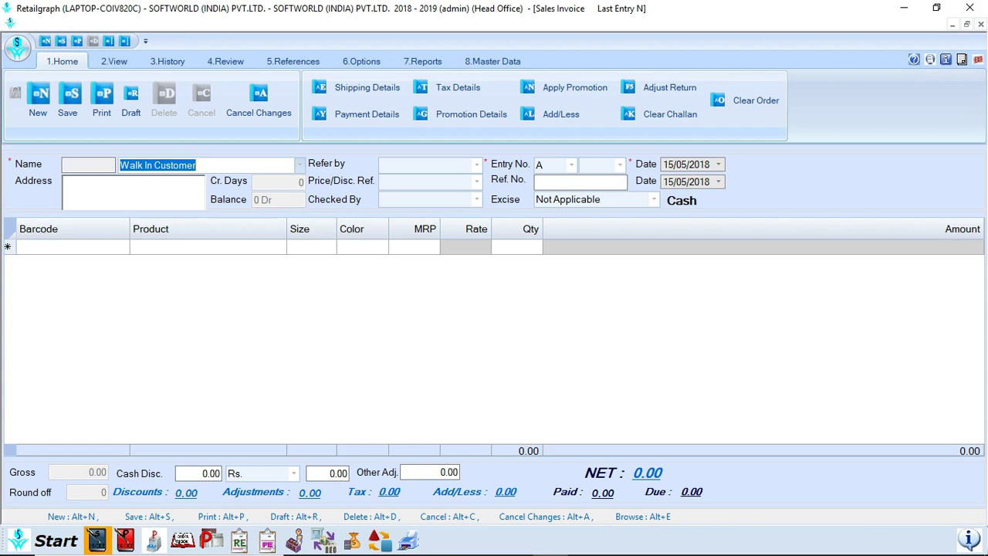
click(977, 59)
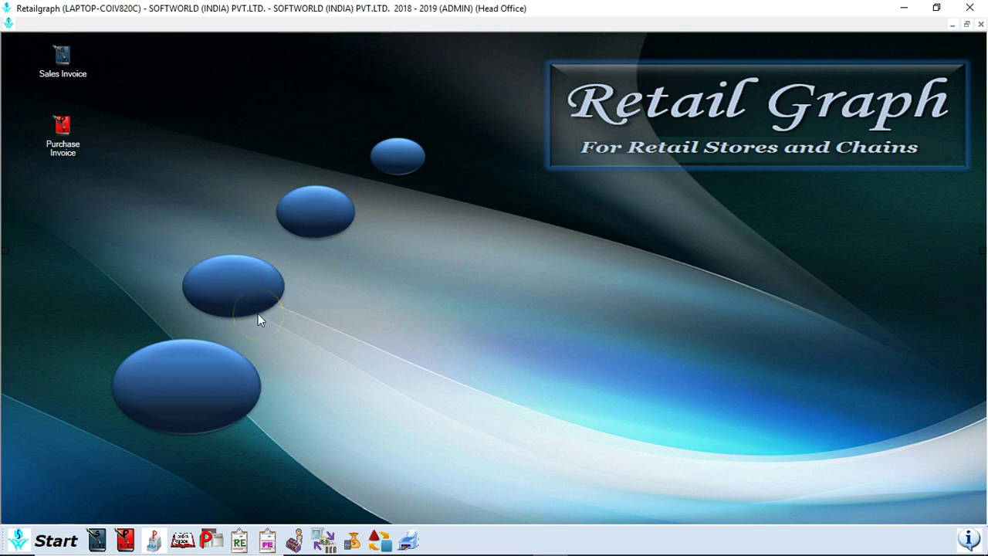
Step: Open a new Purchase Order from the Start menu's Purchase section
click(56, 539)
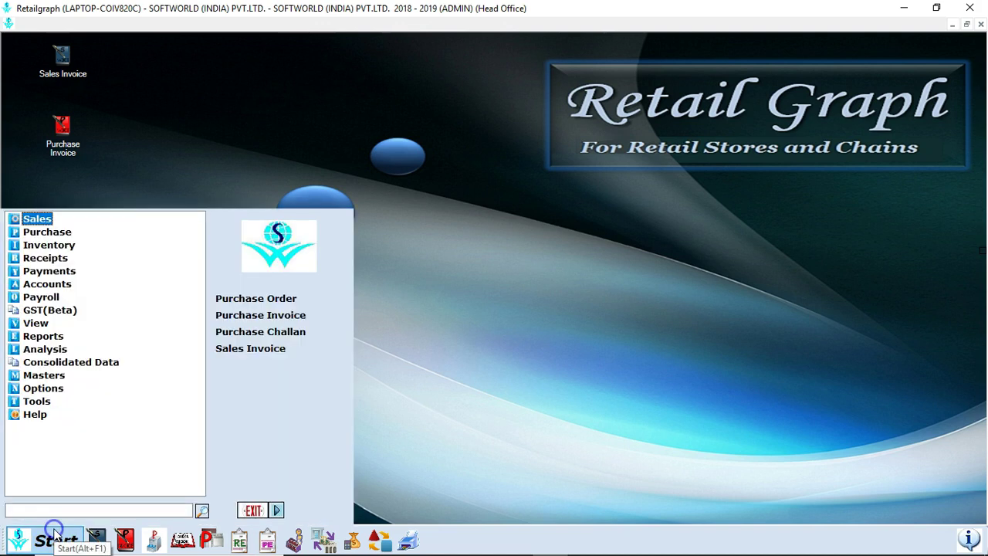
key(Down)
key(Return)
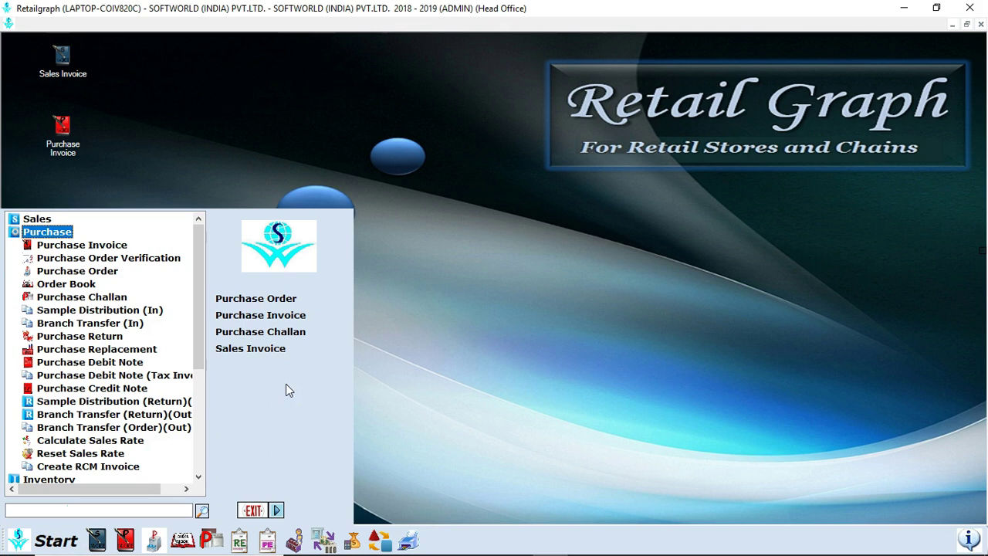
key(Down)
key(Down)
key(Down)
key(Return)
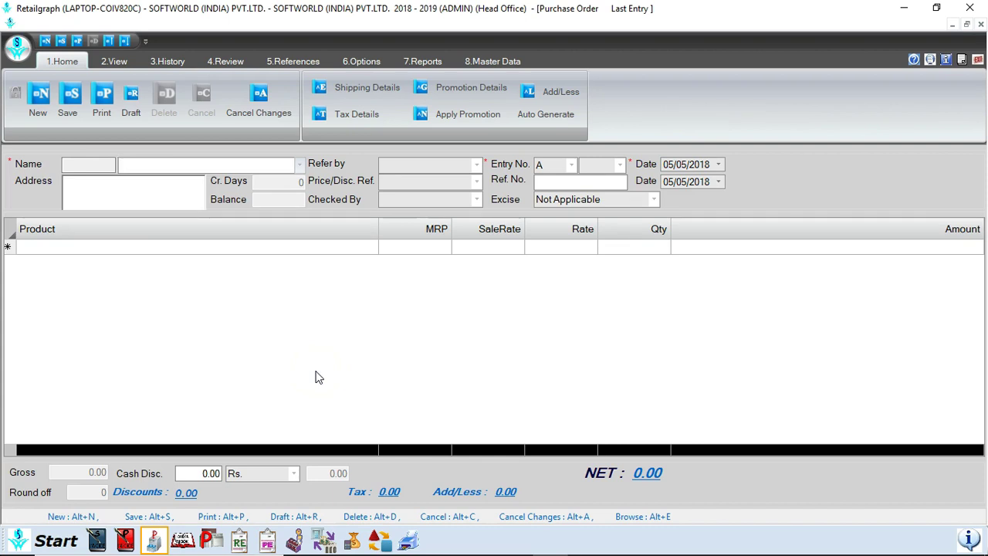
Step: Leave the vendor unselected and bring up the Reorder Report with Auto Generate
click(298, 164)
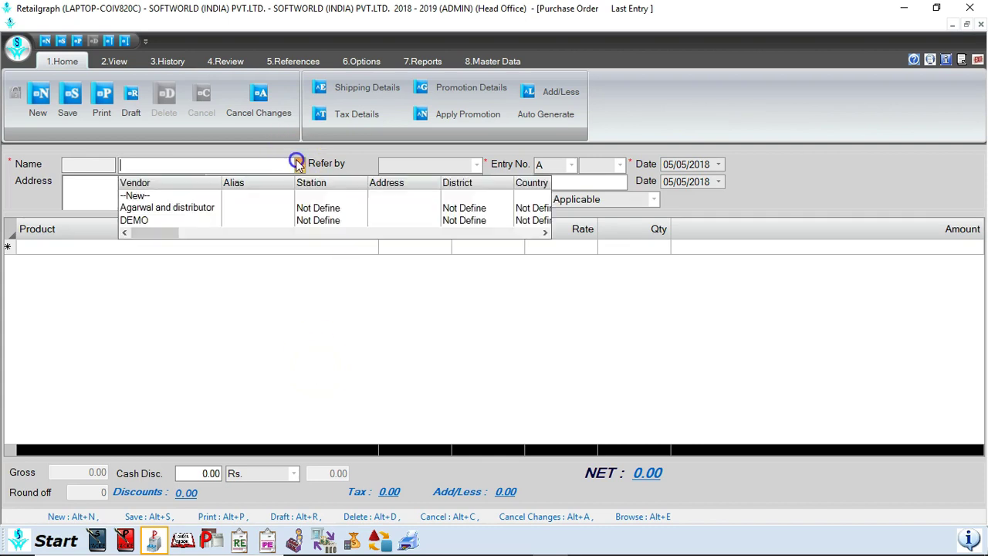
click(298, 164)
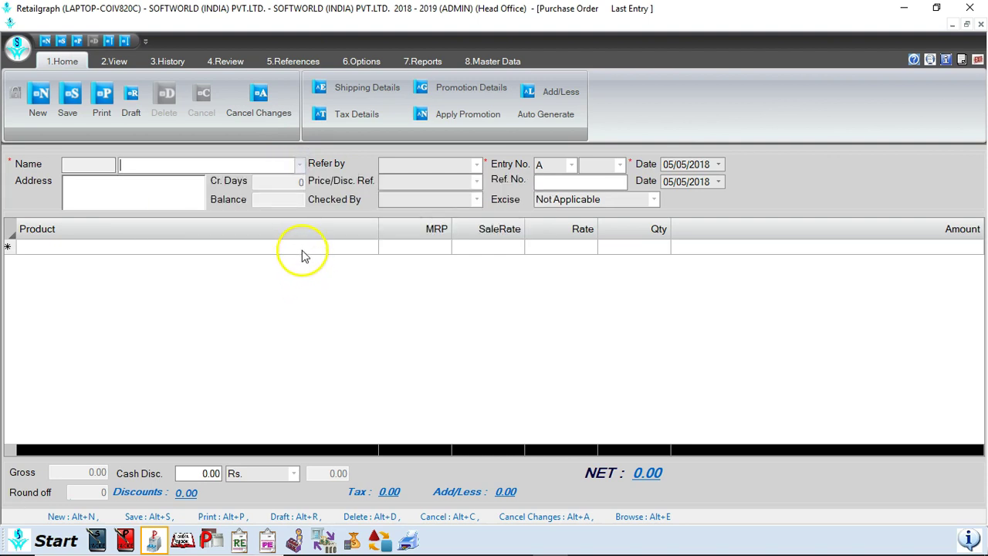
click(281, 309)
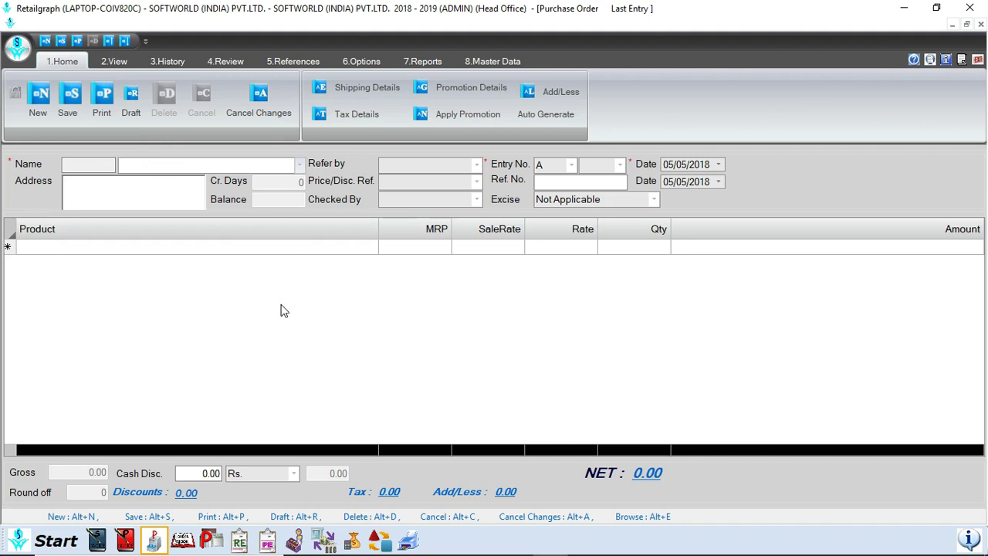
click(570, 115)
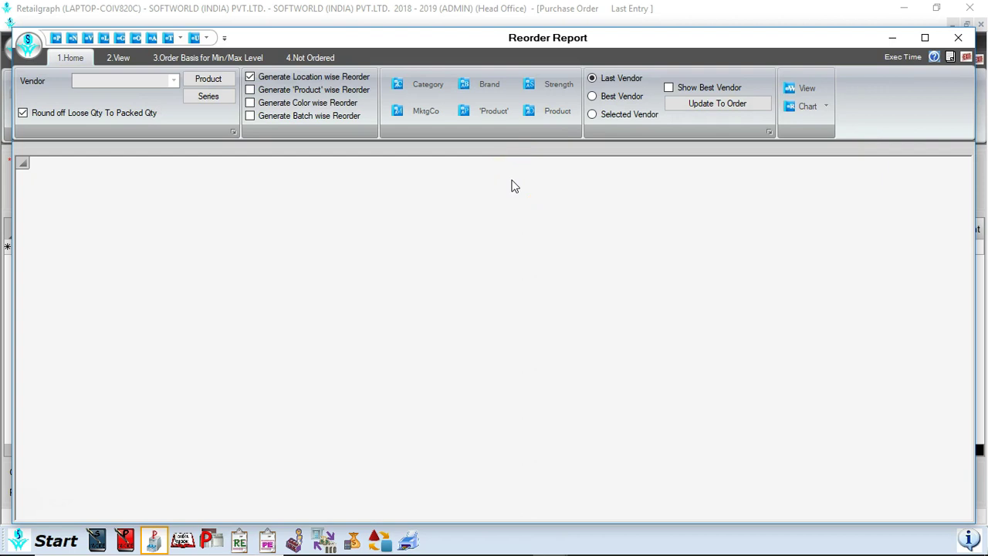
Step: Base reorder min/max levels on 7–15 days of sales and enable Show Best Vendor
key(alt+3)
click(25, 98)
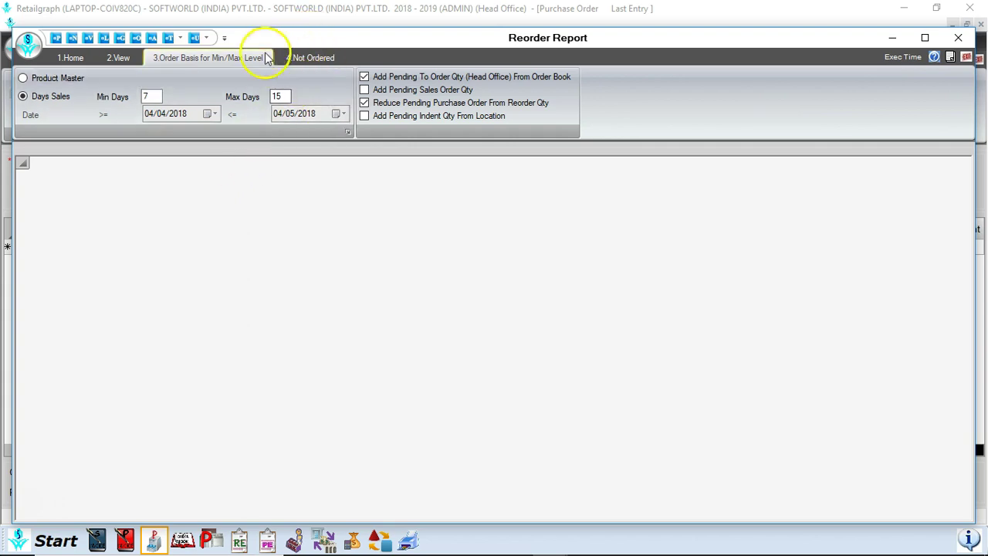
click(64, 60)
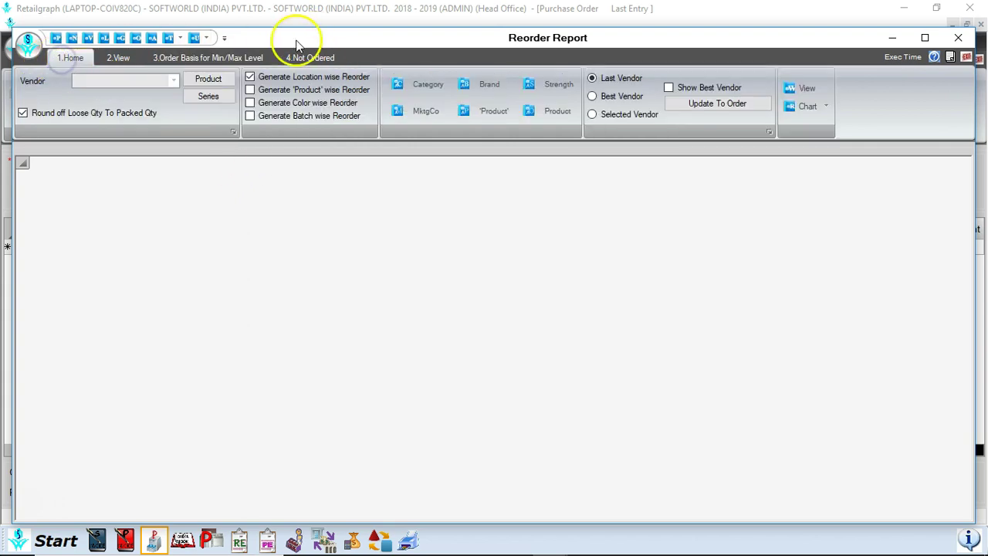
click(669, 89)
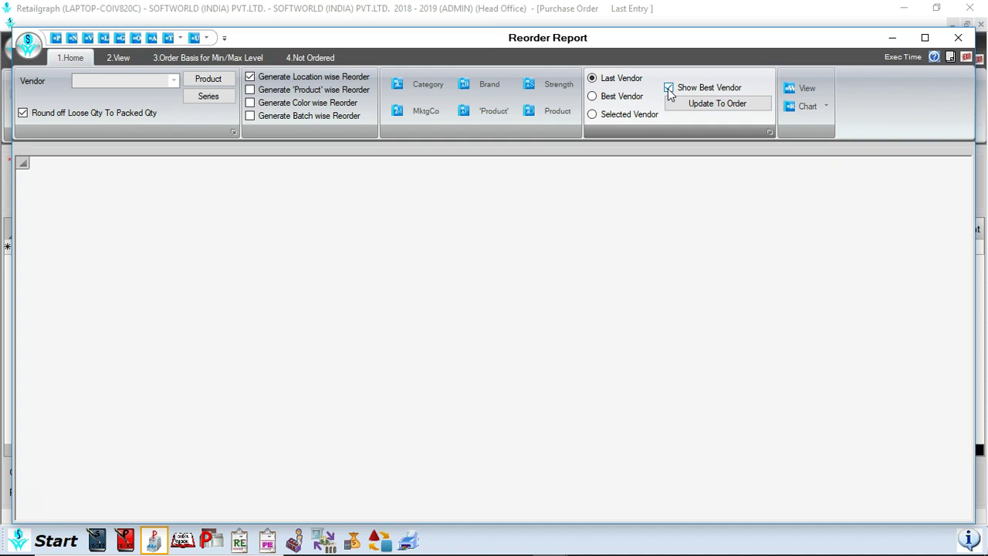
Step: On the Not Ordered tab, switch Show Best Vendor off
click(308, 59)
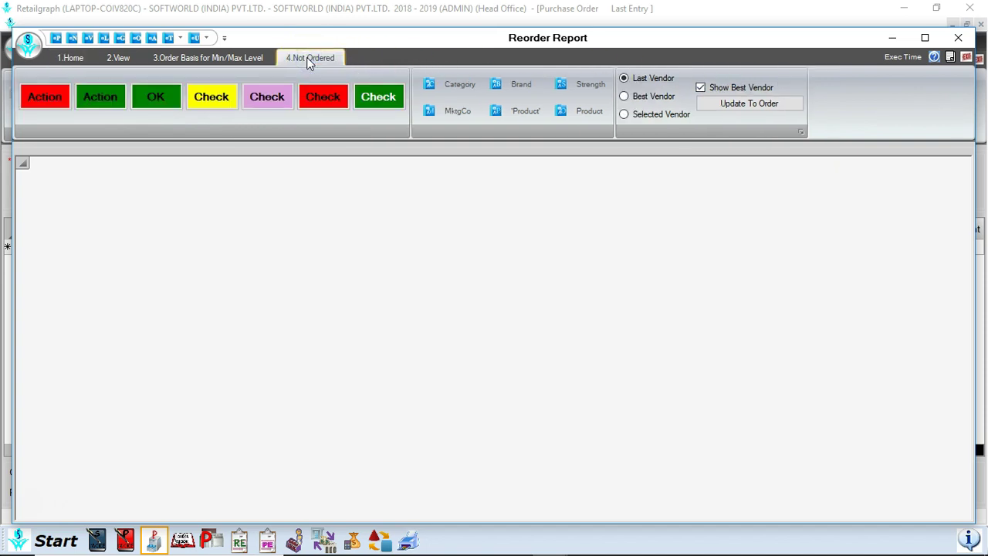
click(286, 100)
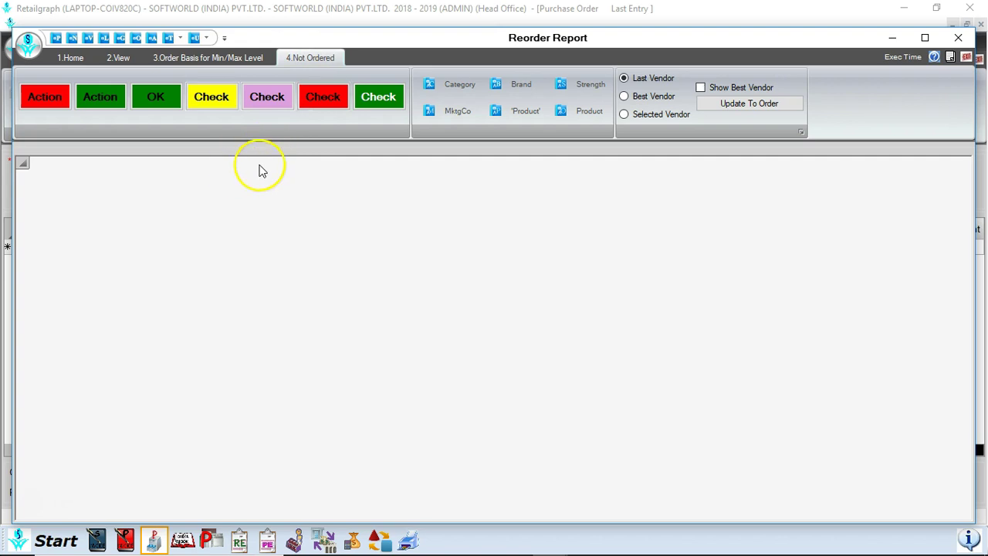
click(153, 155)
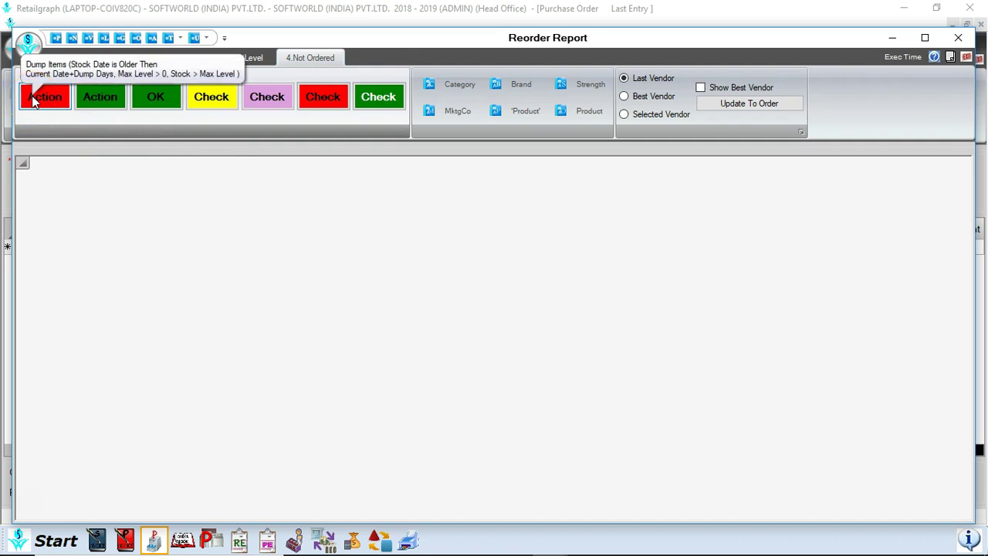
Step: Read the criteria for each coloured stock status category, then close the Reorder Report
click(85, 95)
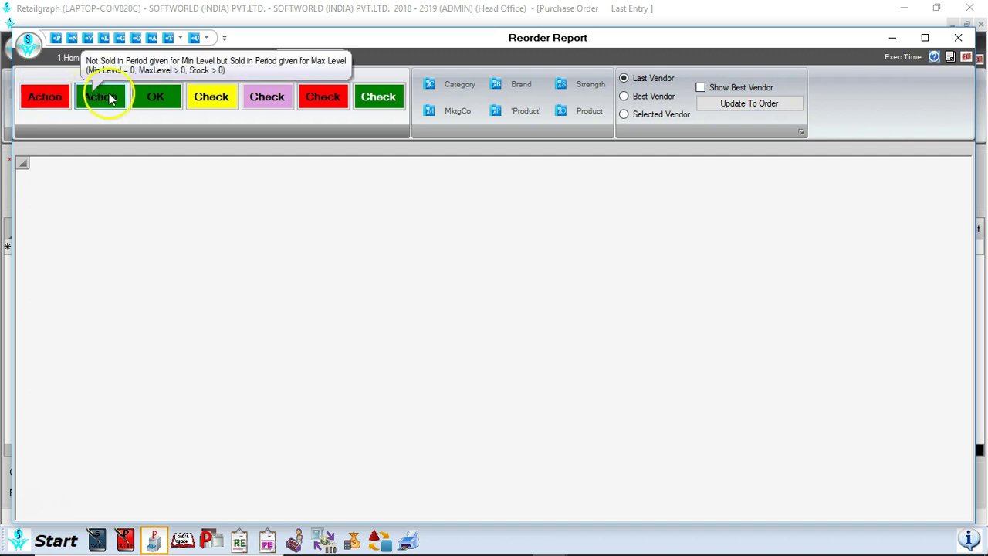
click(146, 94)
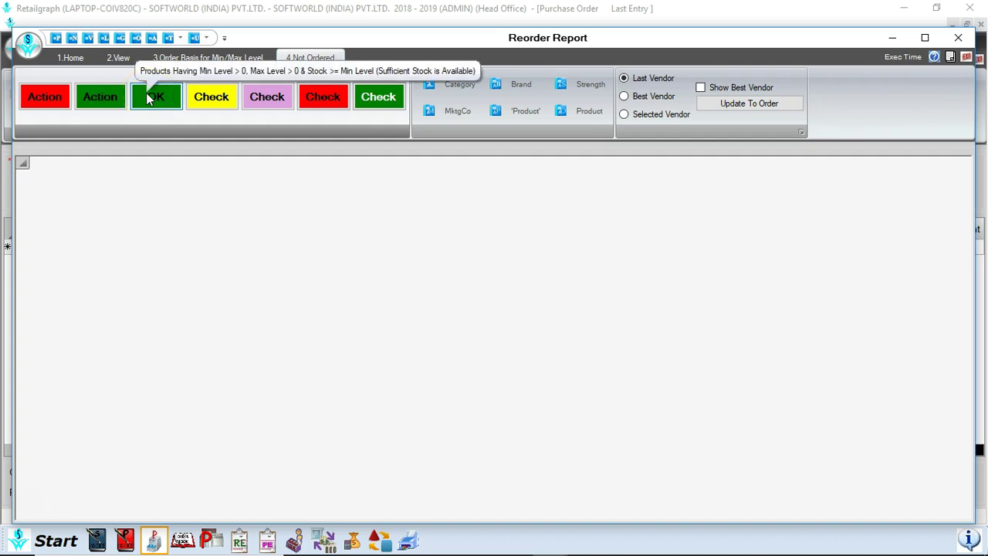
click(198, 99)
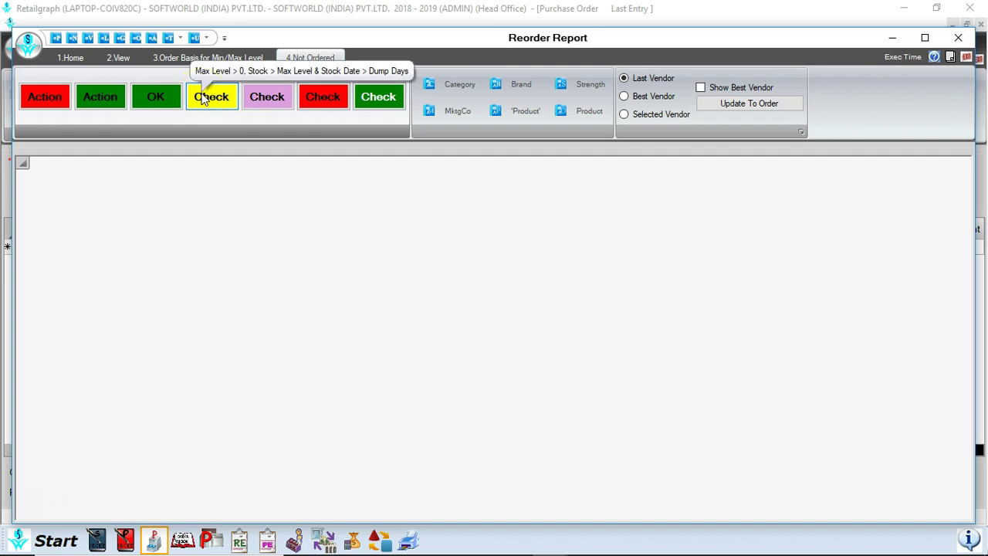
click(251, 95)
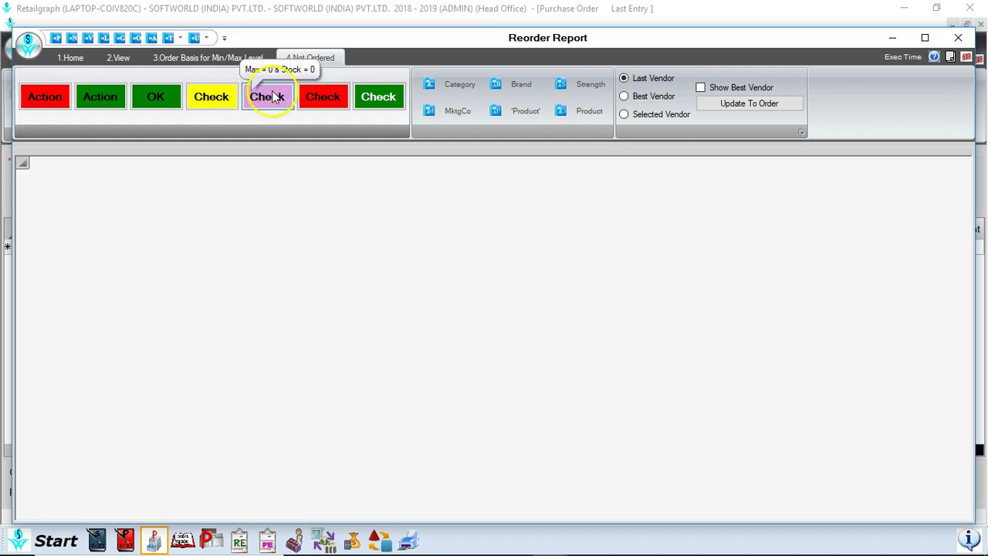
click(320, 96)
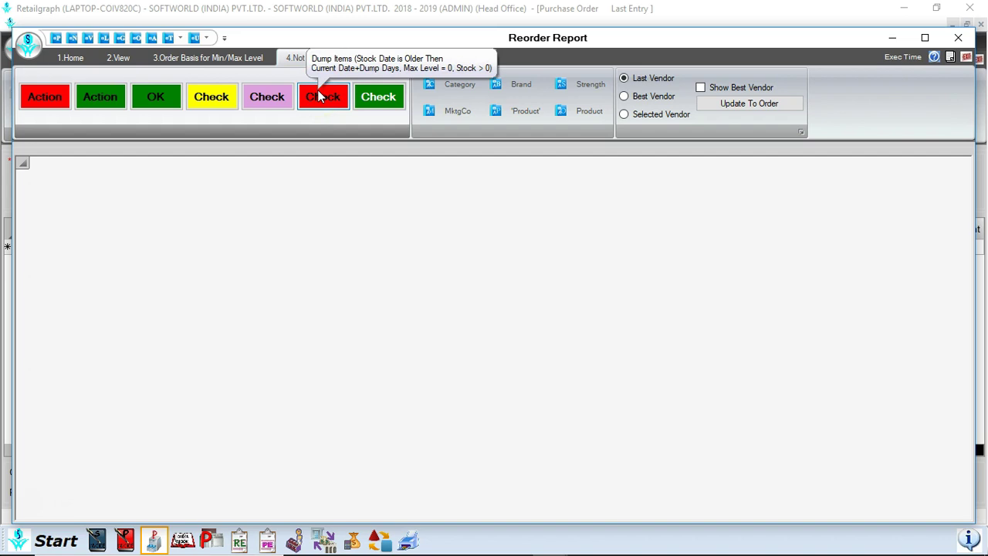
click(373, 96)
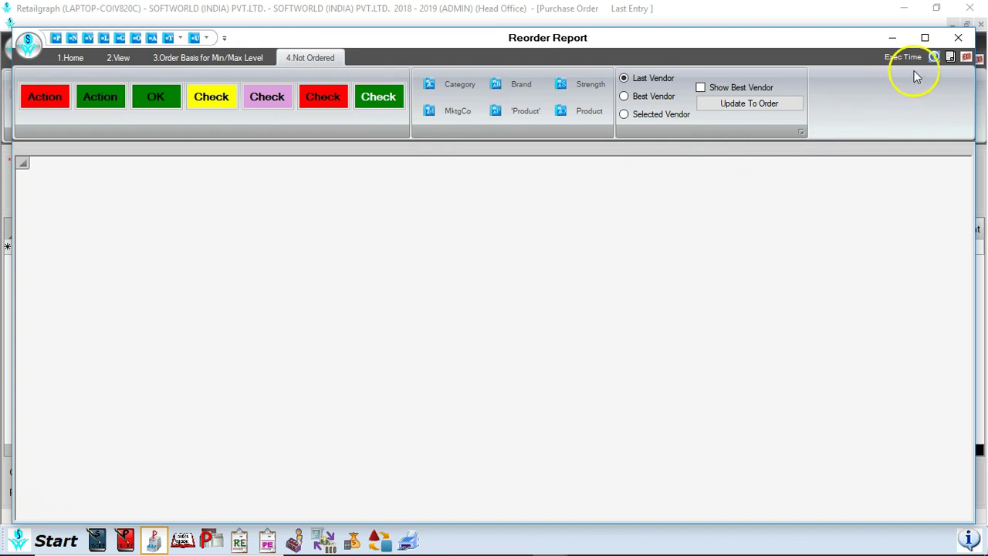
click(966, 58)
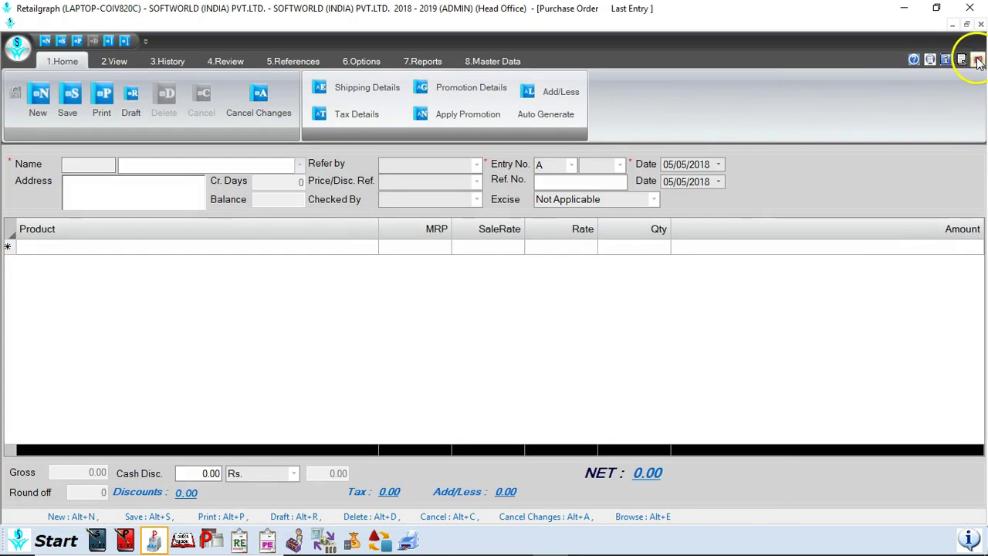
Step: Close the purchase order and open Receipts > Receivables Ageing from the Start menu
click(977, 60)
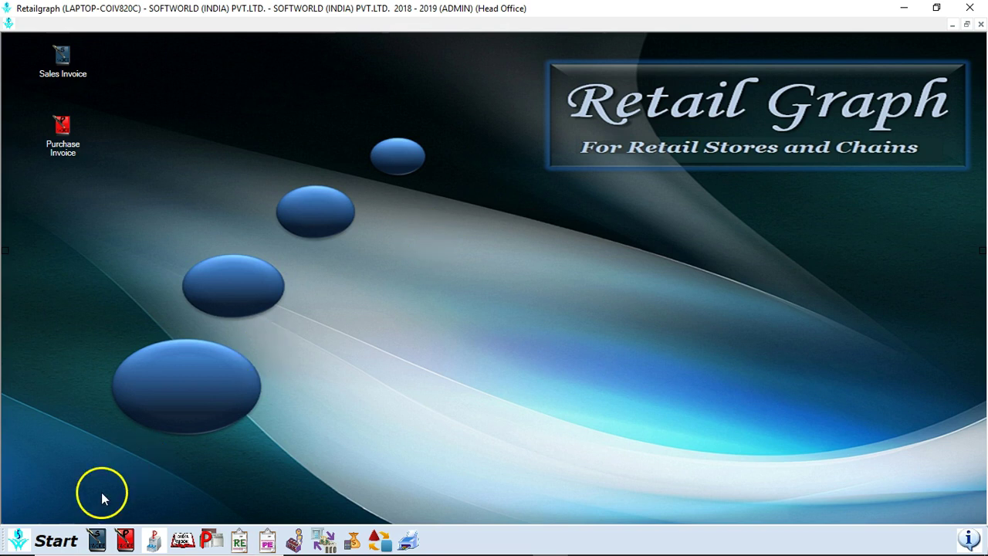
click(54, 538)
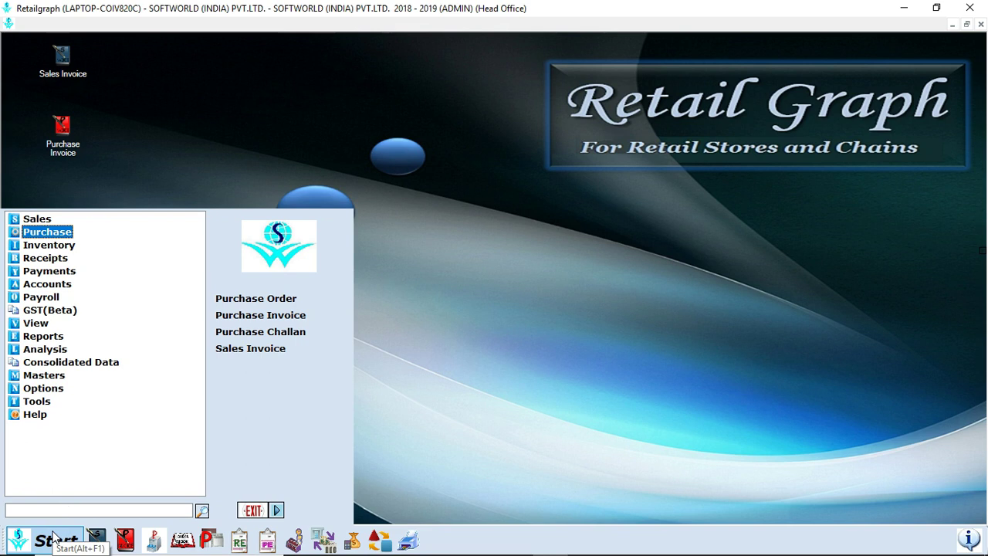
key(Down)
key(Down)
key(Right)
key(Down)
key(Down)
key(Down)
key(Down)
key(Down)
key(Down)
key(Down)
key(Down)
key(Down)
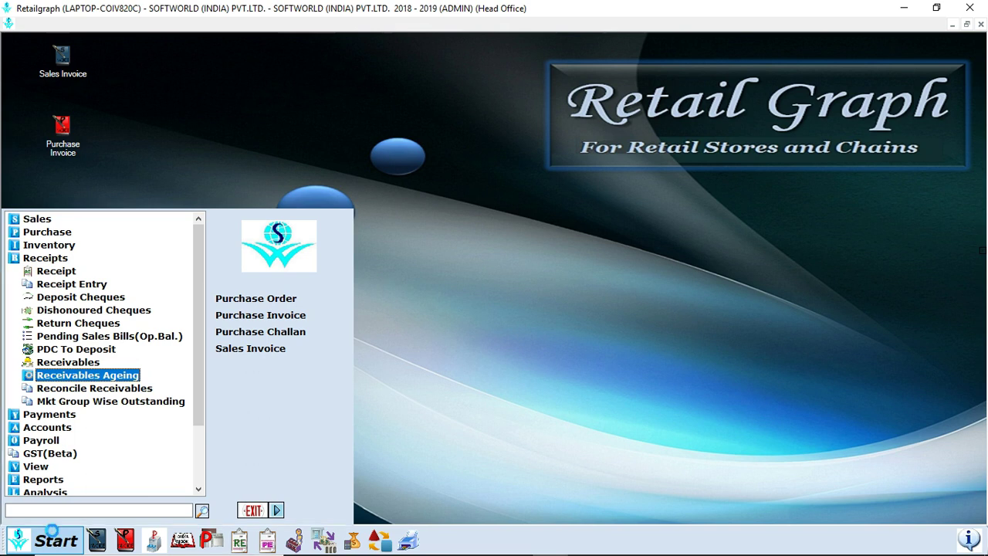
key(Return)
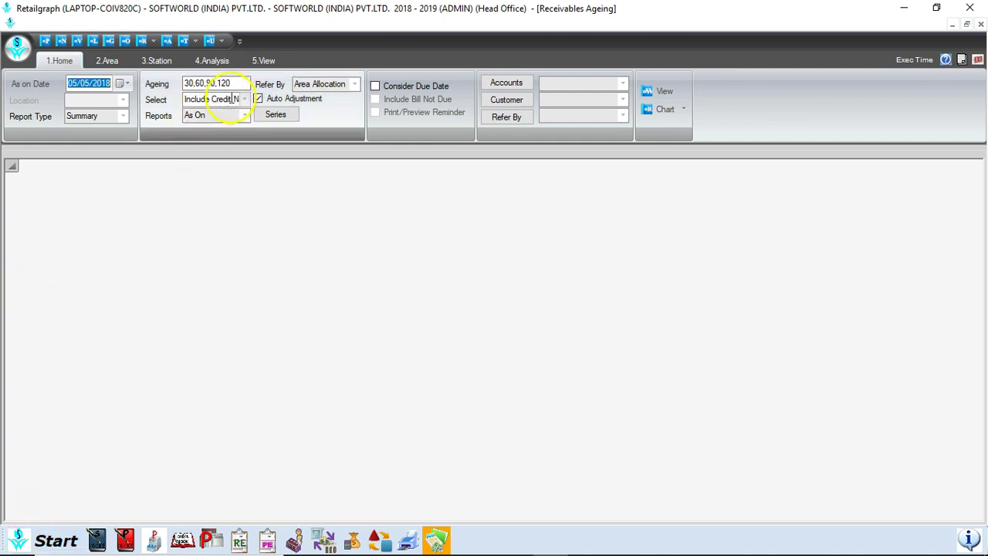
click(233, 83)
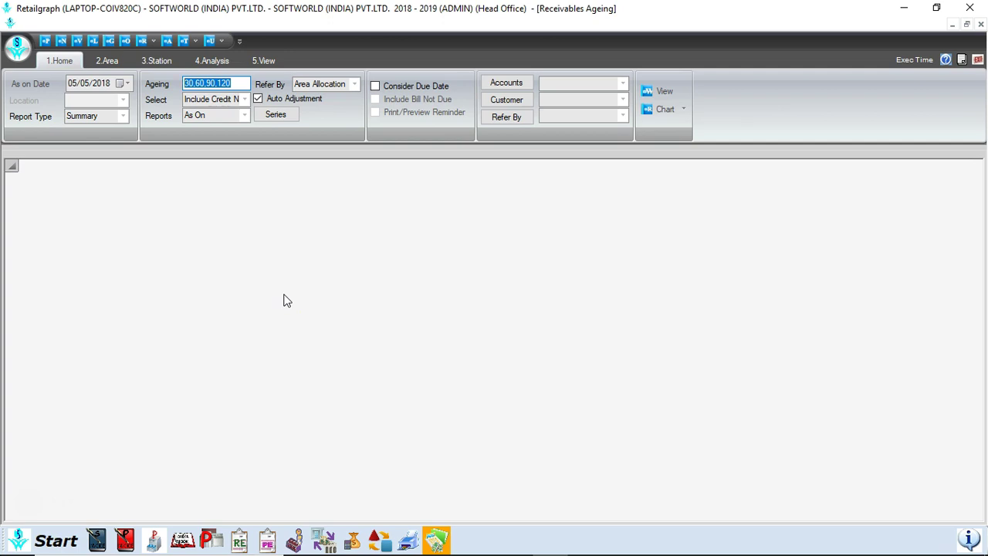
Step: Generate the receivables ageing summary showing 240.00 due within 0–30 days, then close it
click(654, 91)
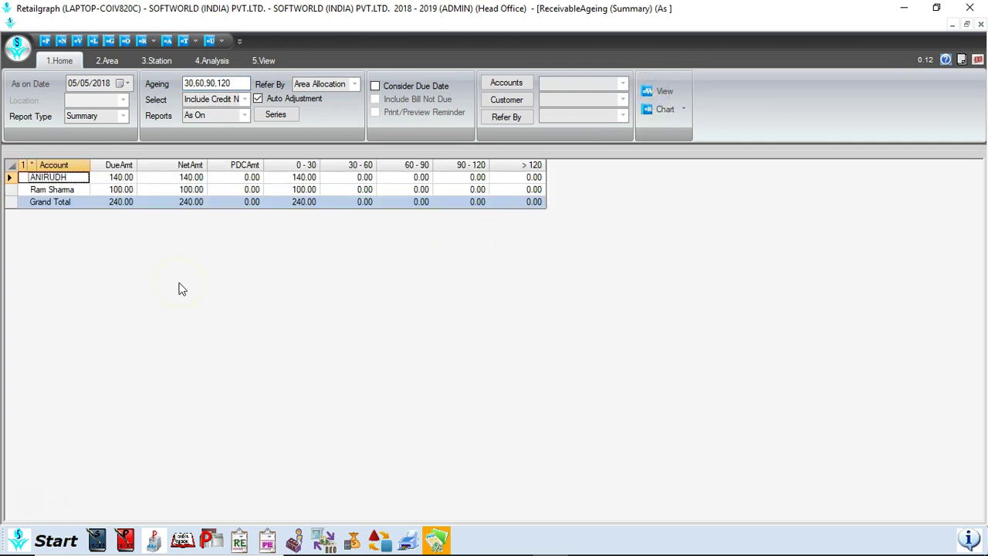
click(142, 230)
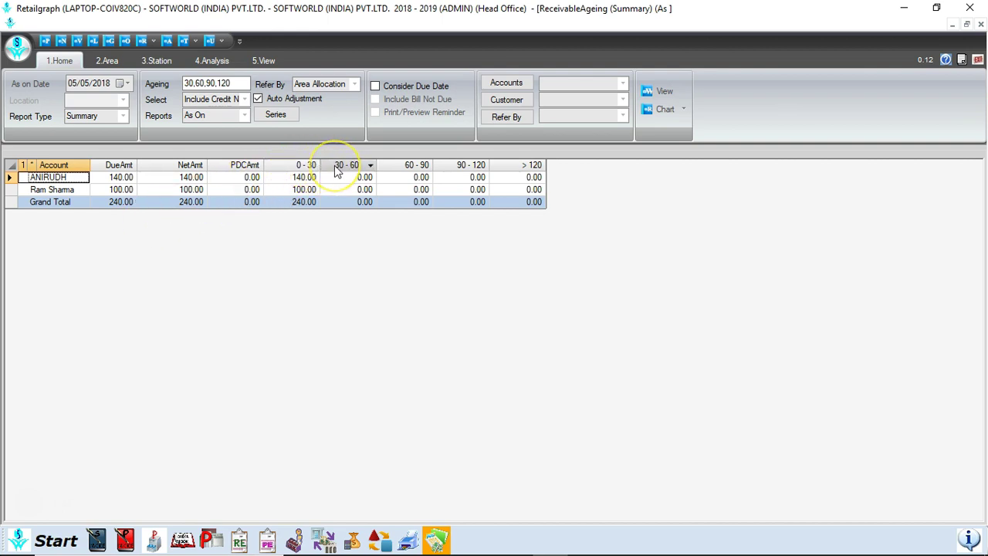
click(394, 170)
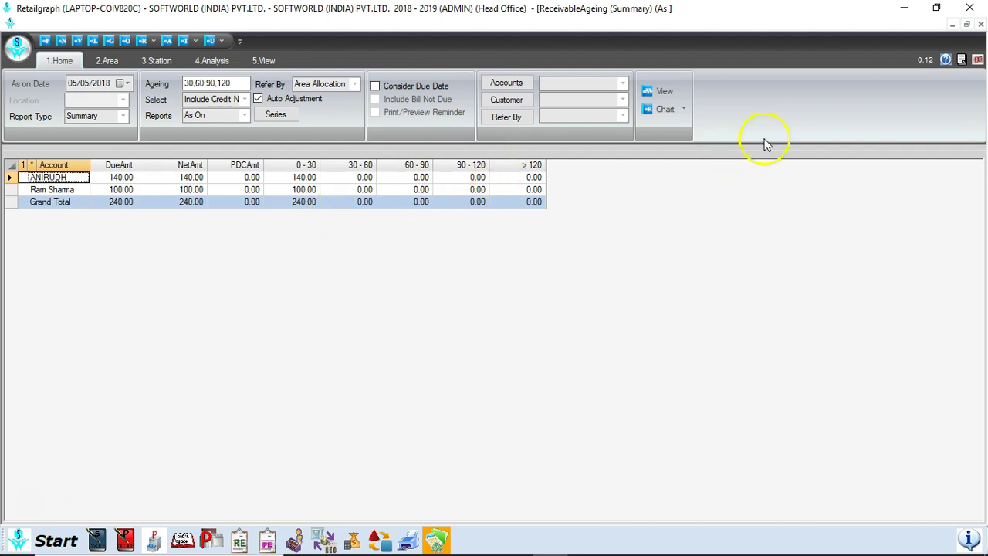
click(976, 62)
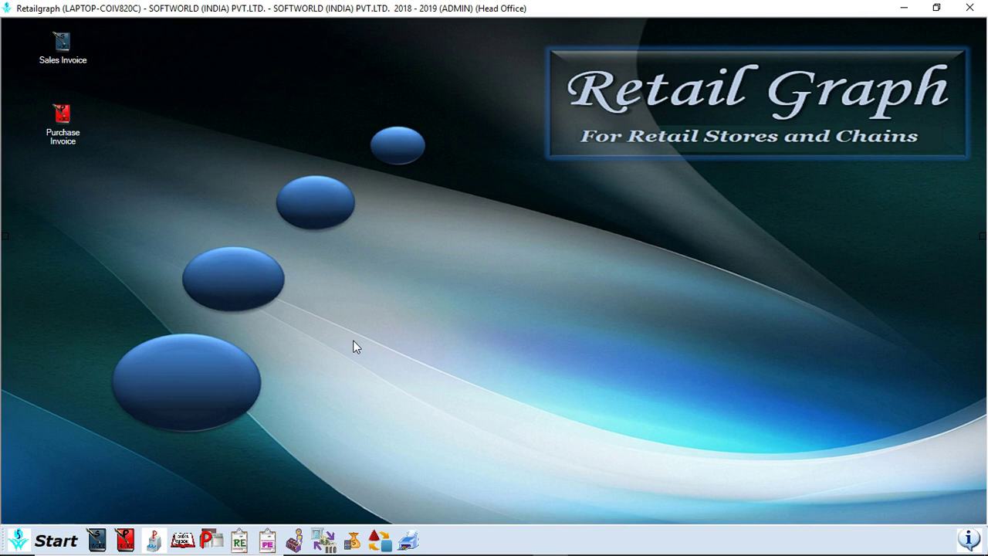
Step: Open System Default from the Start menu's Options group and unlock it with the admin password
click(62, 533)
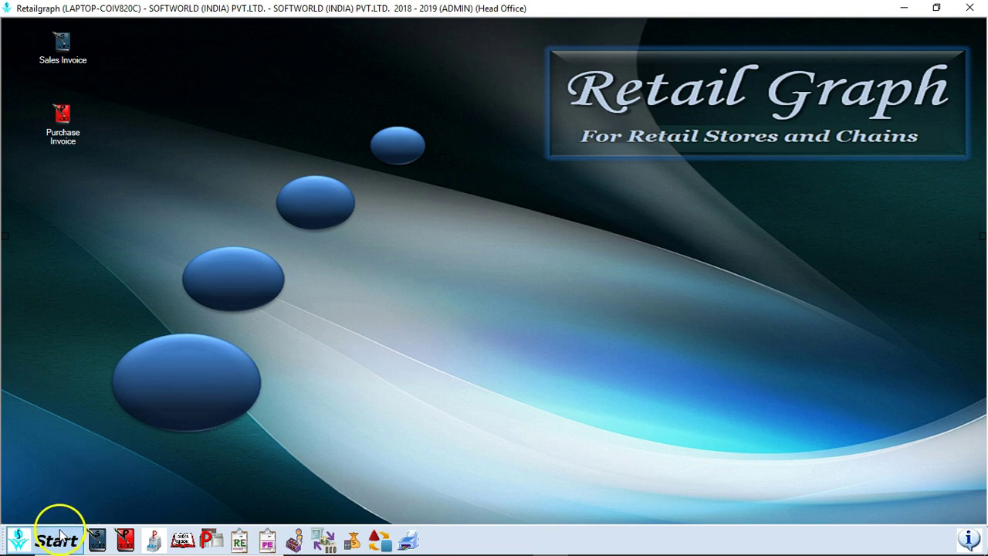
key(p)
key(v)
key(o)
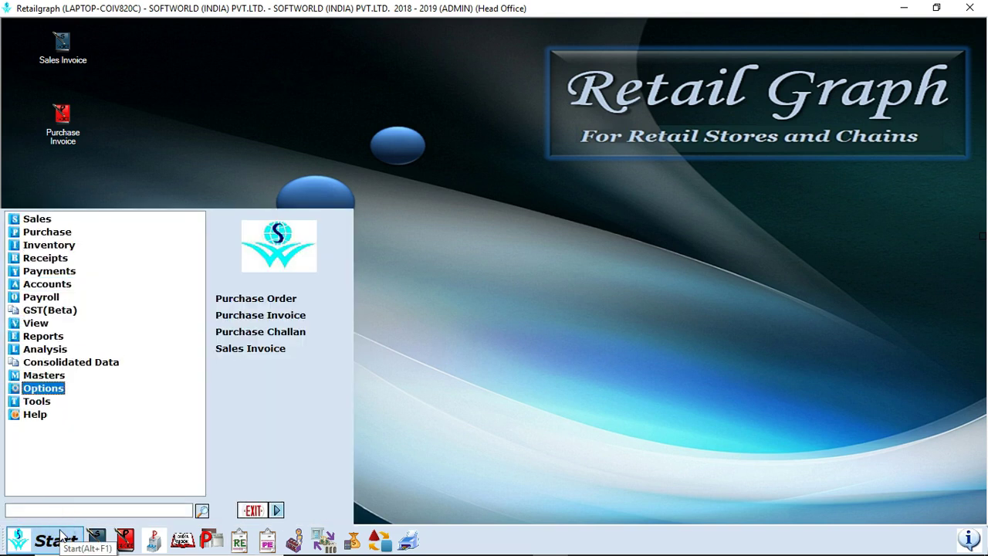
key(Right)
key(Down)
key(Down)
key(Down)
key(Down)
key(Down)
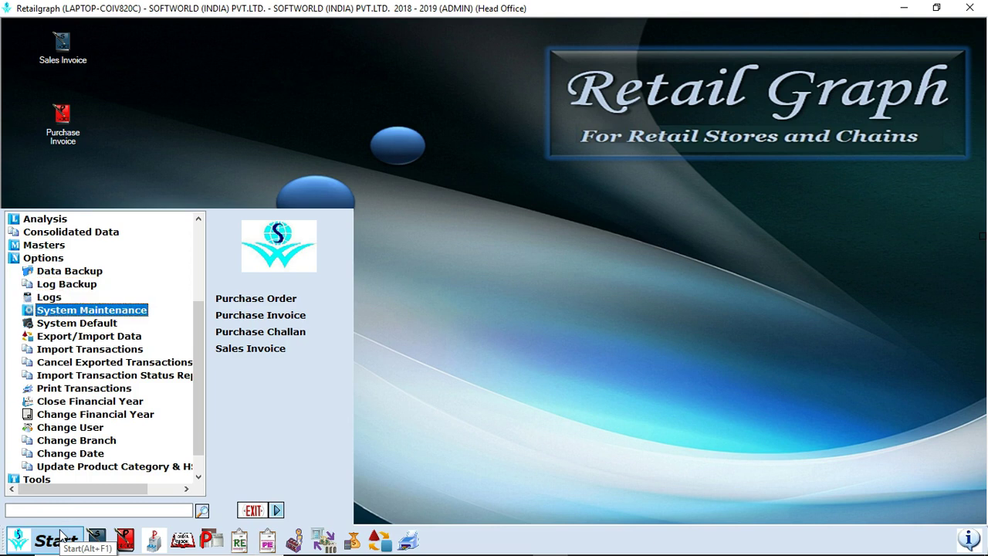
key(Return)
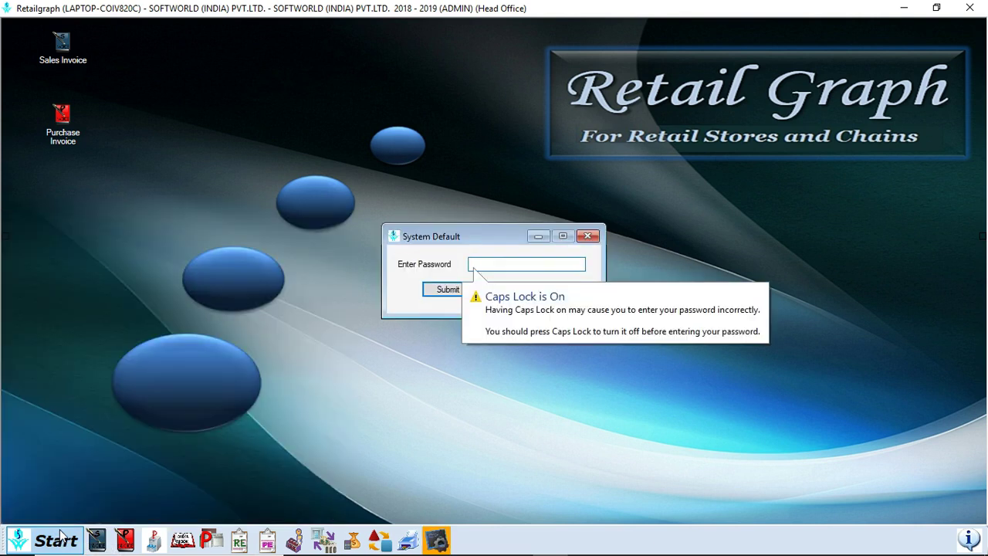
text(*******)
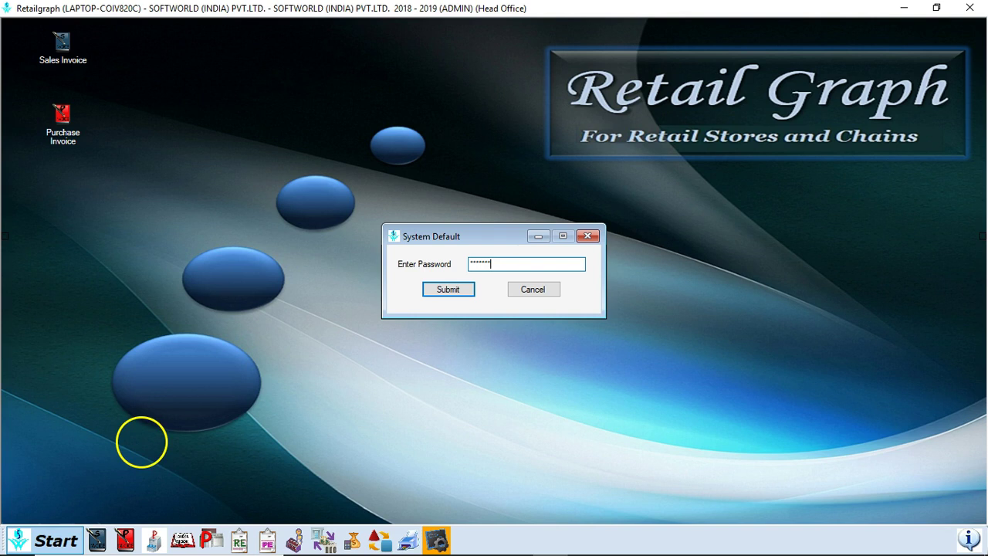
key(Return)
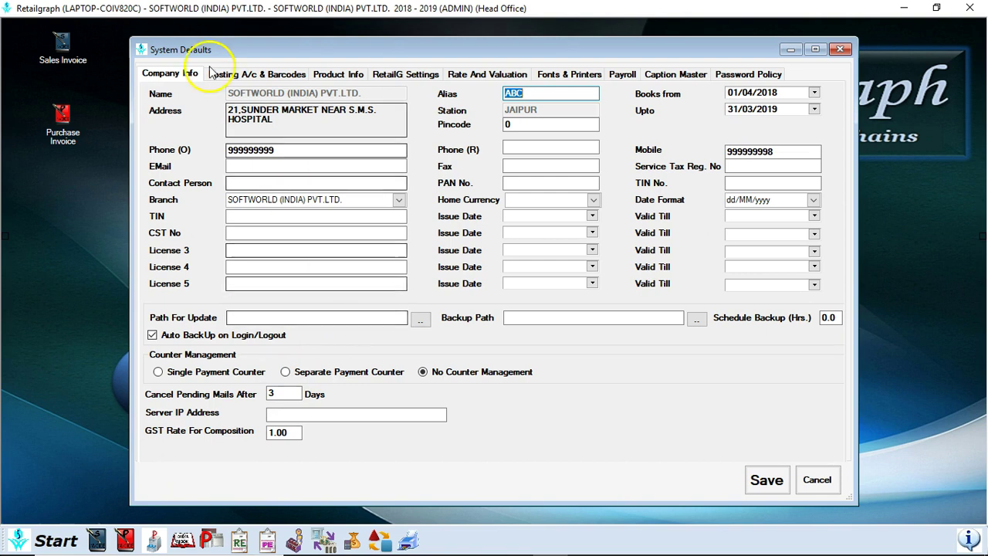
Step: Browse the Posting A/c & Barcodes, Product Info and RetailG Settings pages of System Defaults
click(178, 71)
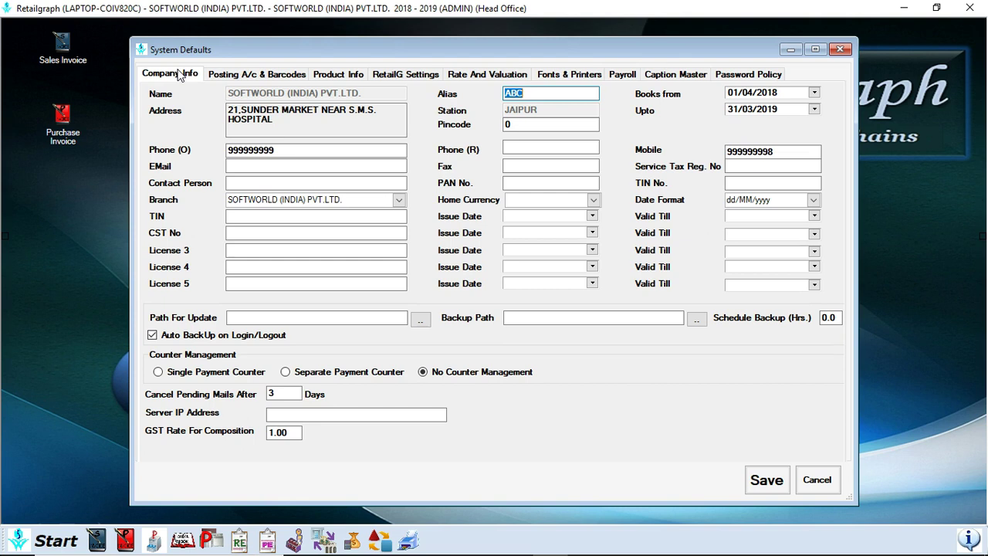
click(246, 73)
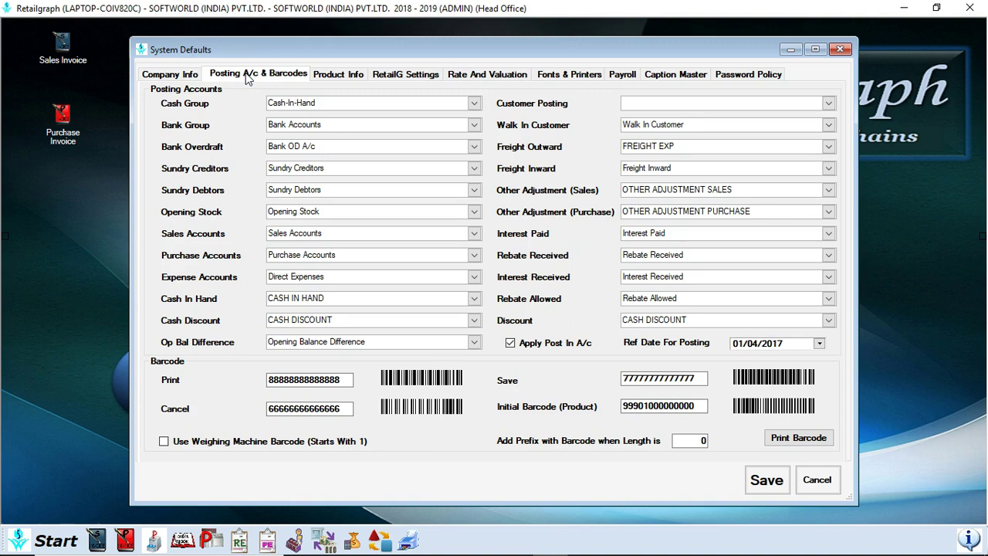
click(327, 76)
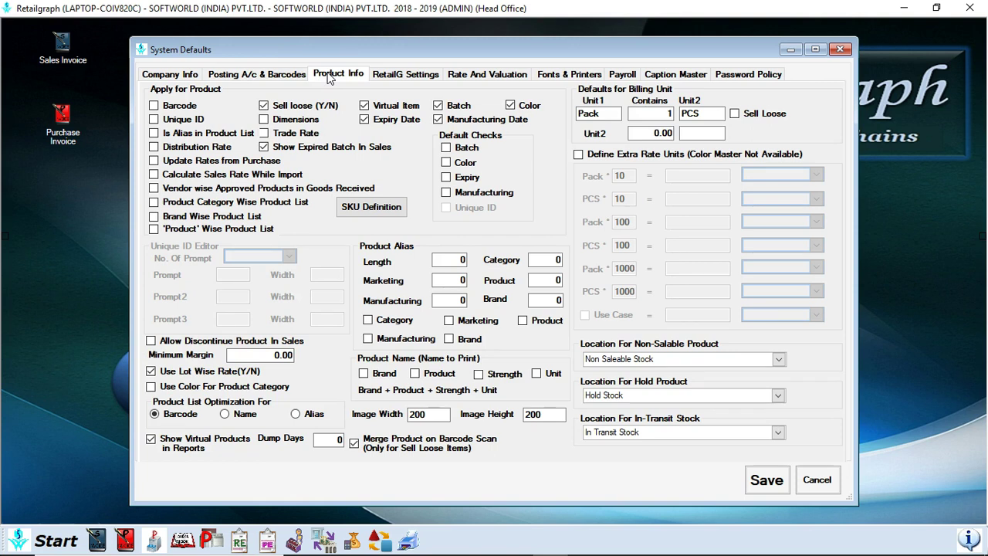
click(387, 74)
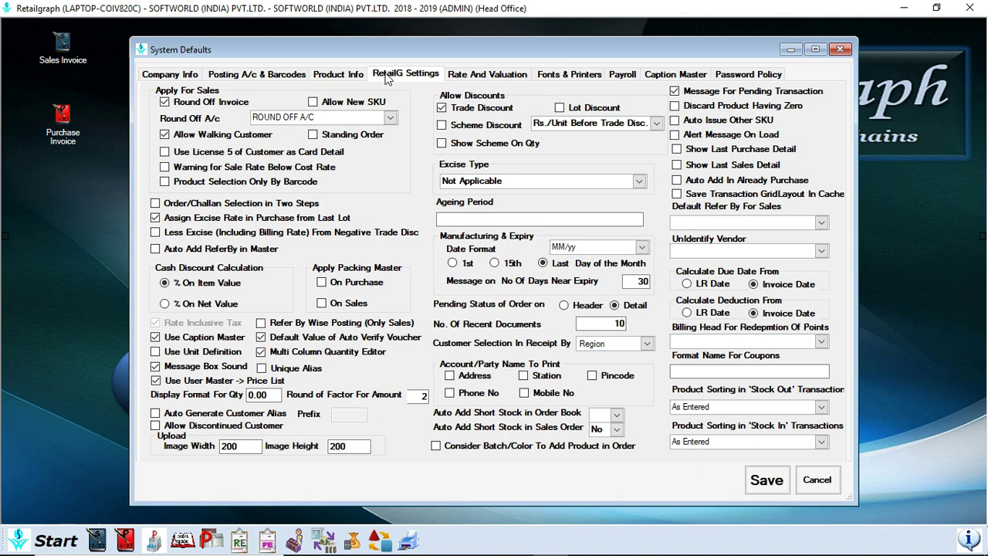
Step: Look through the Rate And Valuation, Fonts & Printers, Payroll and Caption Master pages
click(466, 74)
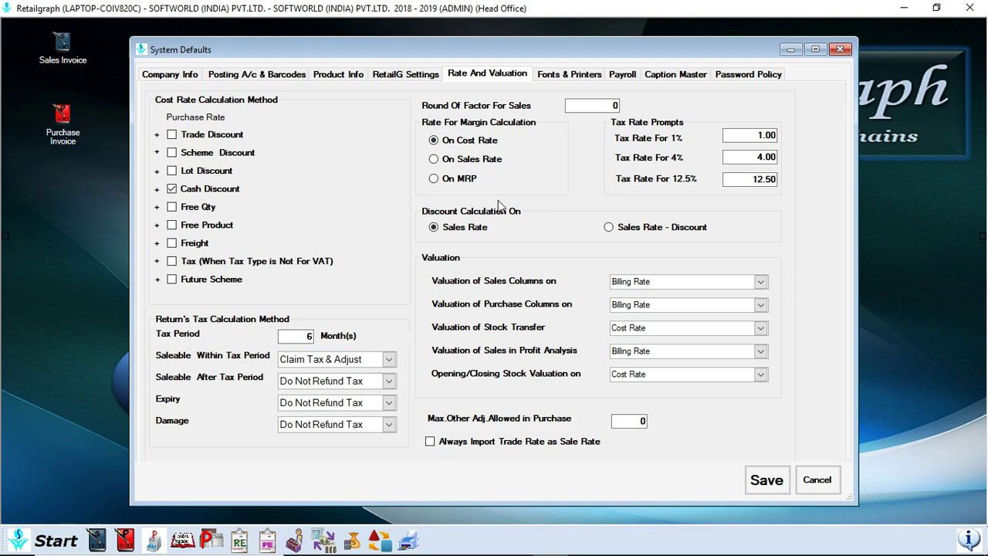
click(570, 74)
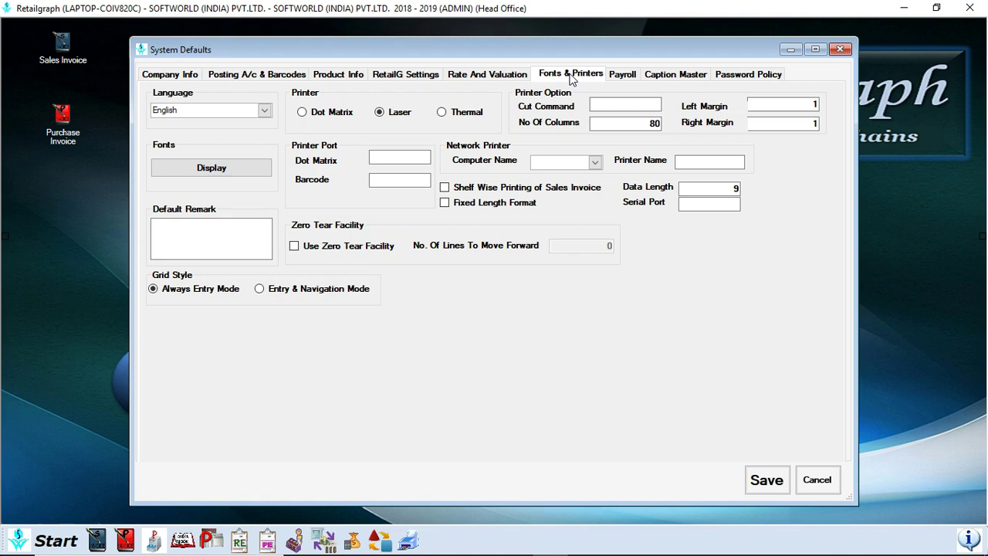
click(622, 74)
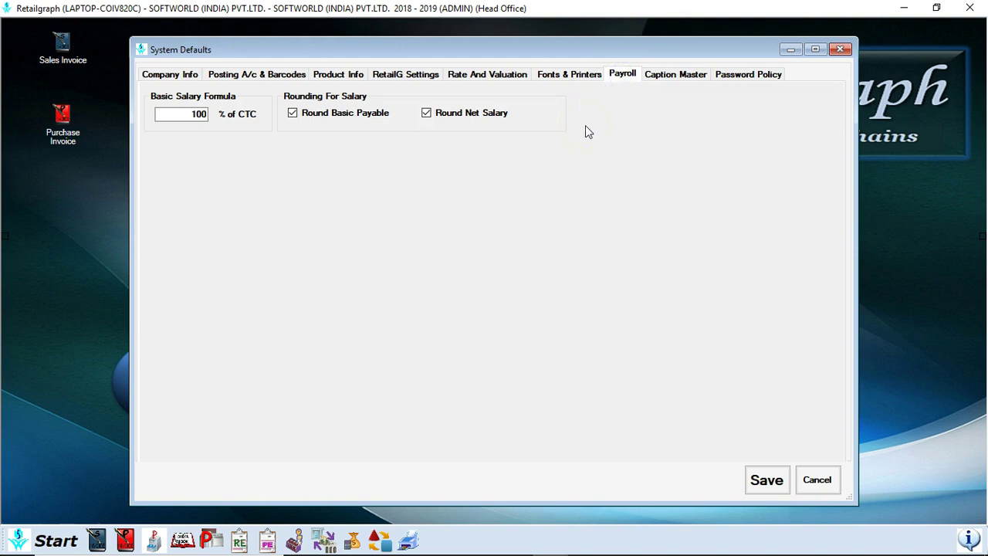
click(665, 75)
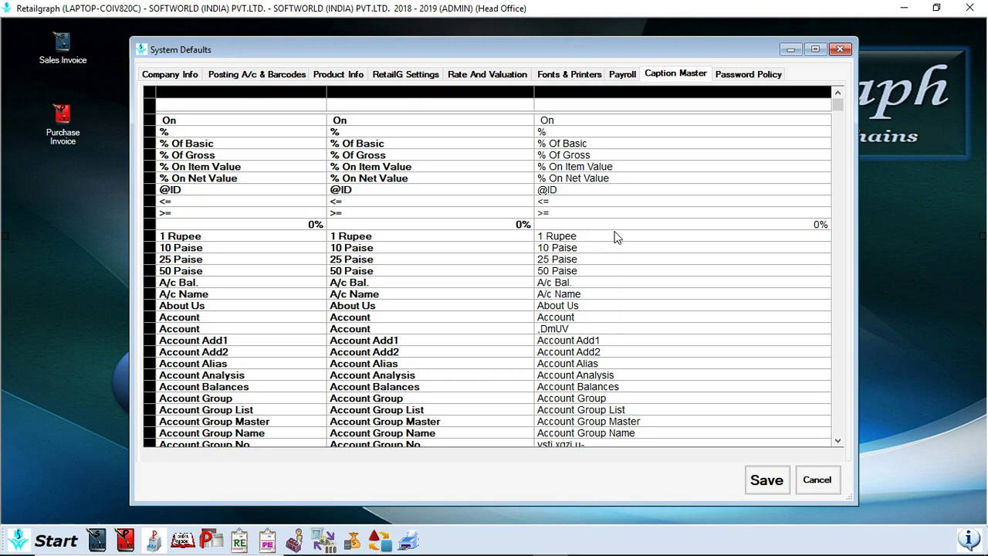
Step: Review the Password Policy page, then cancel System Defaults without saving
click(754, 73)
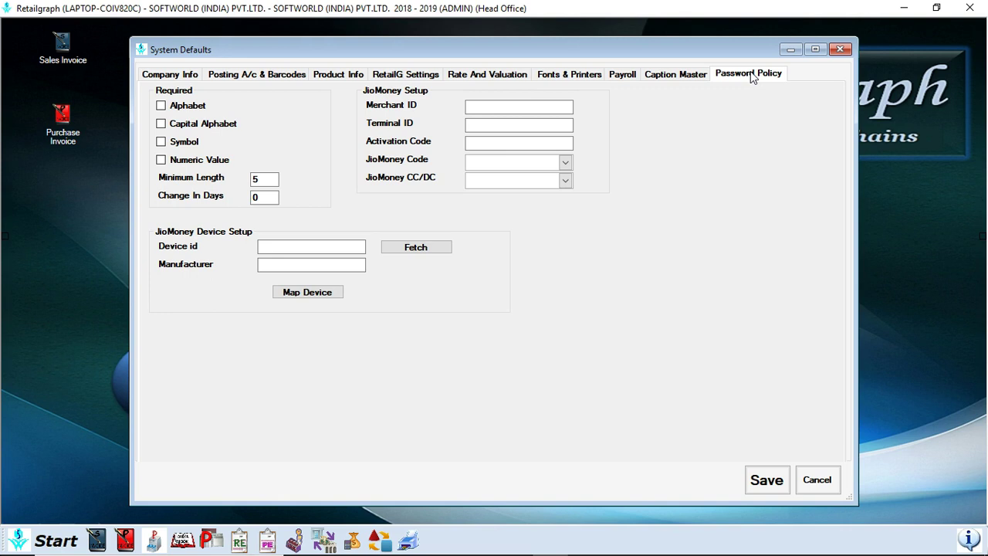
click(738, 173)
click(817, 476)
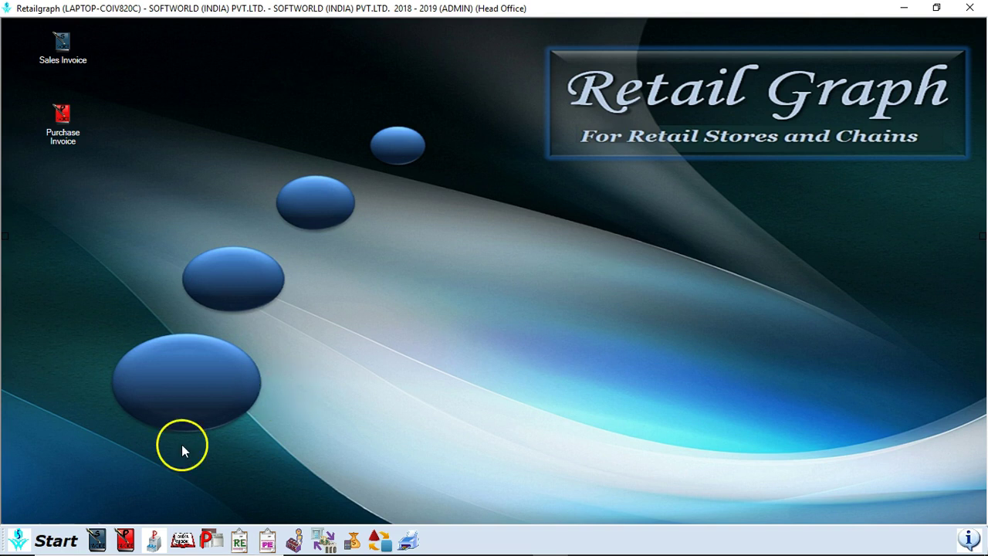
Step: Open the Export/Import Data tool from the Start menu's Options group
click(62, 536)
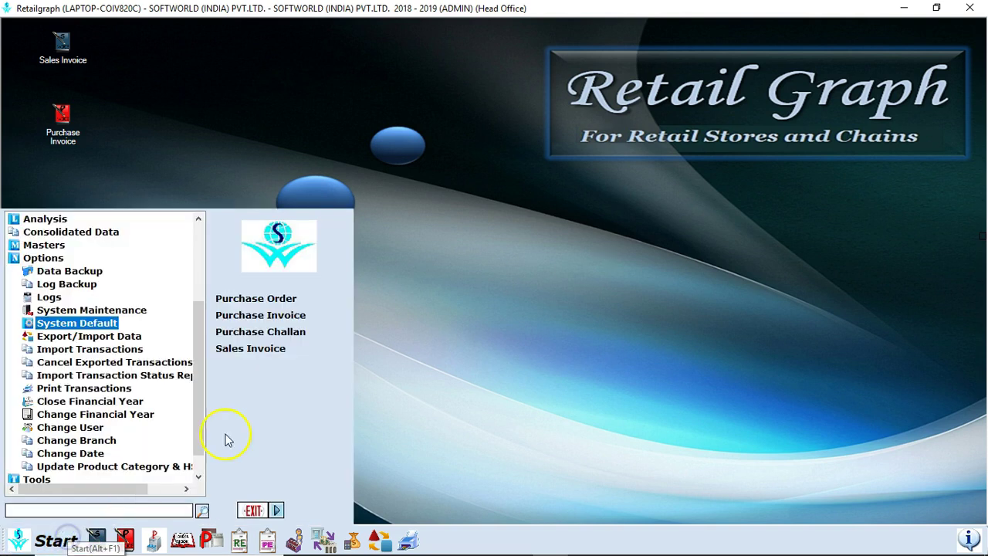
key(Left)
key(Left)
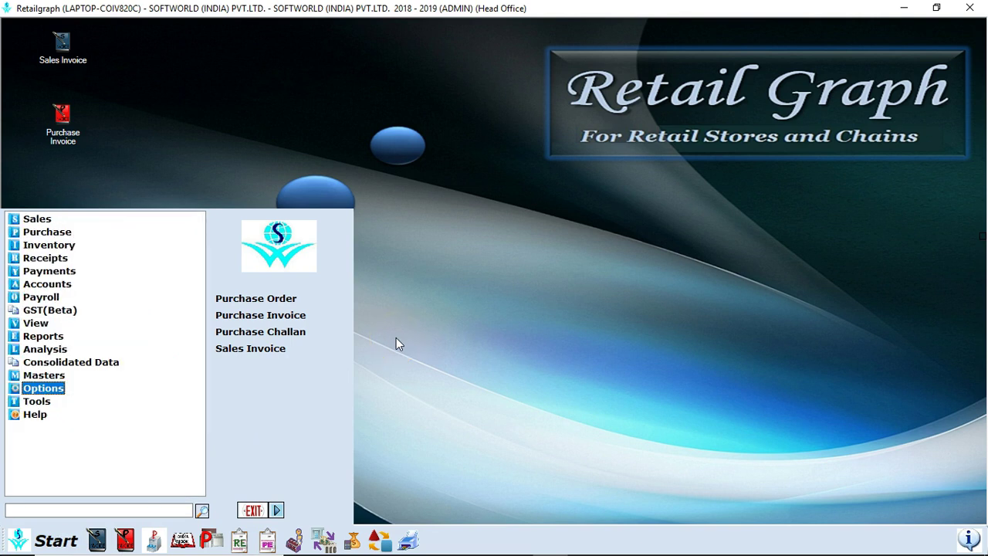
key(Right)
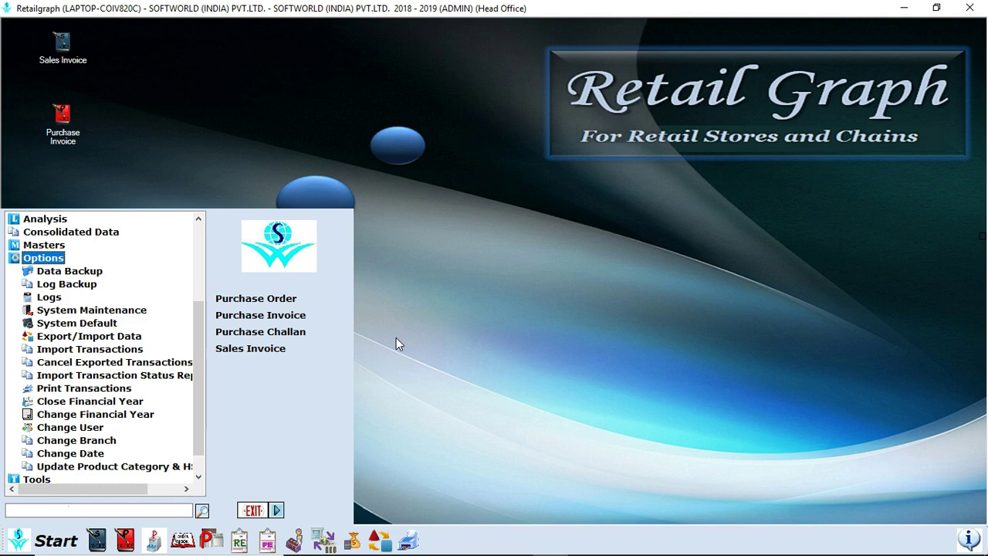
key(Down)
key(Down)
key(Down)
key(Down)
key(Down)
key(Down)
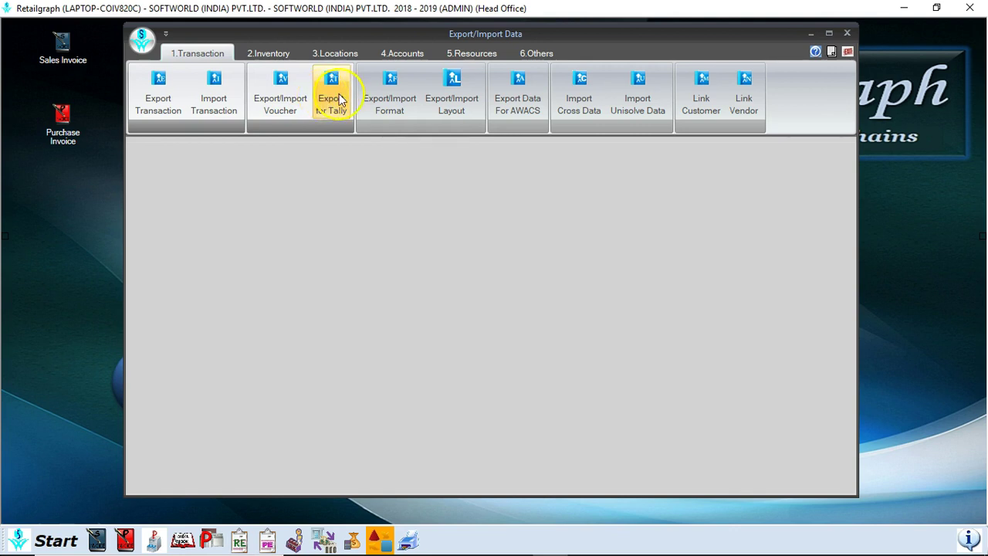
Step: Browse the transaction, Inventory and Location import options in Export/Import Data
click(369, 93)
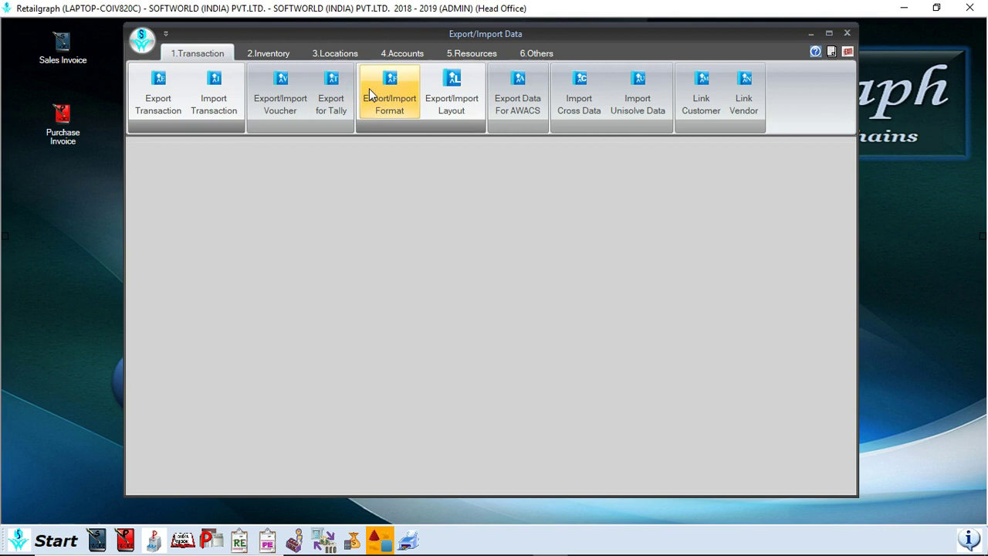
click(503, 92)
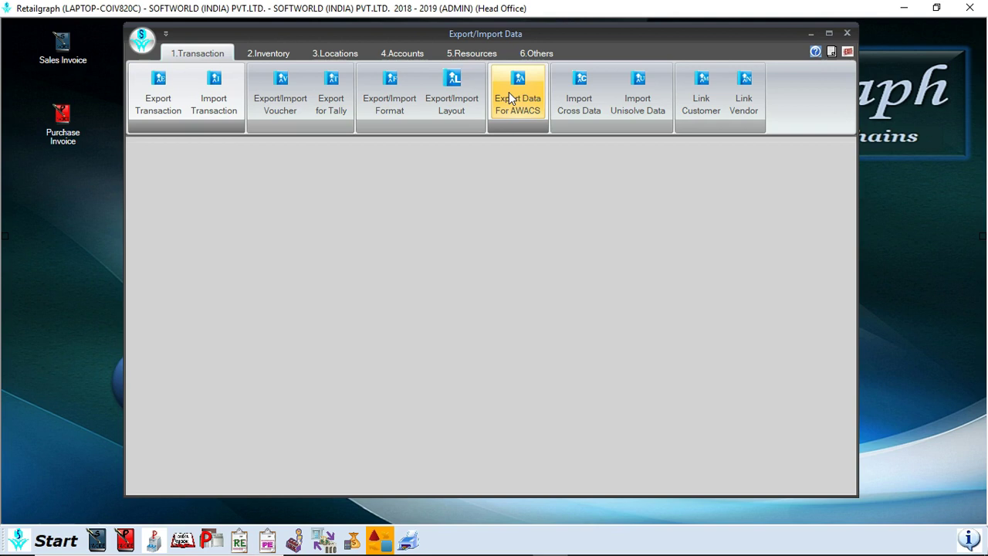
click(271, 53)
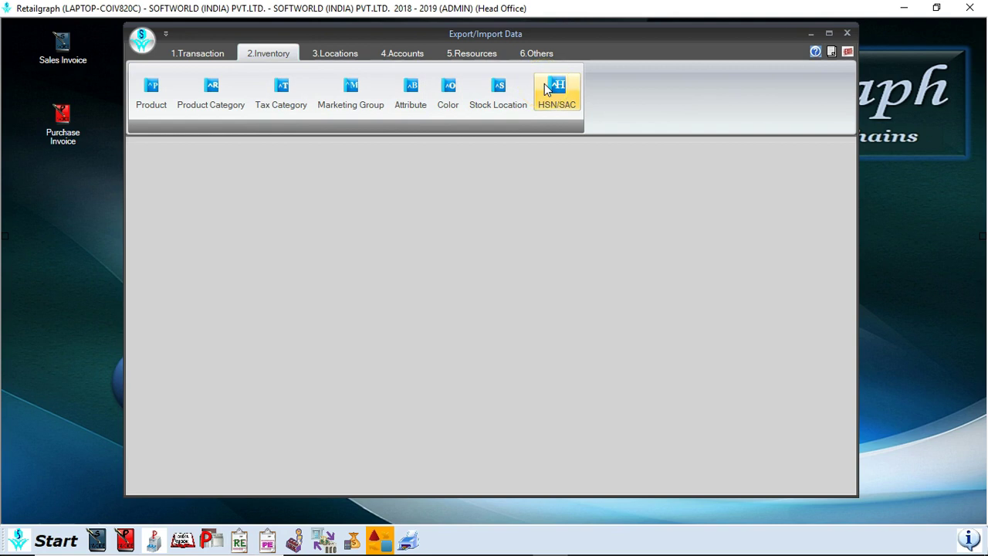
click(355, 54)
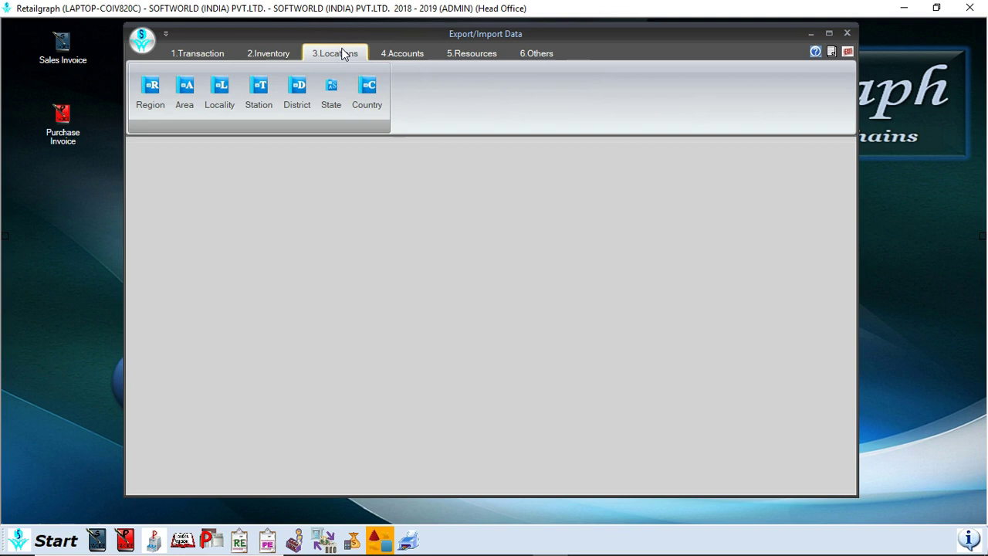
click(154, 96)
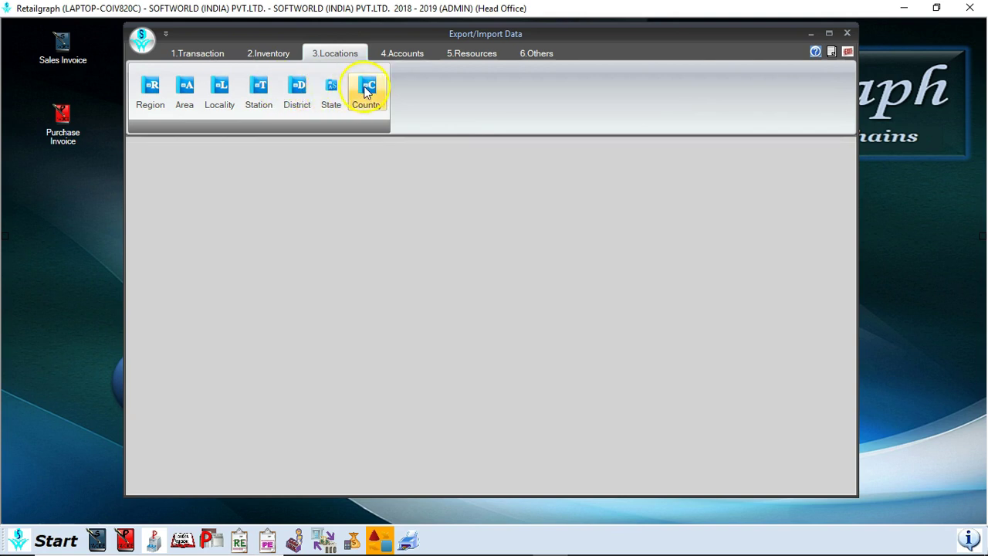
Step: Check the Ledger Account, Resources and Others options, then close the Export/Import Data window
click(397, 55)
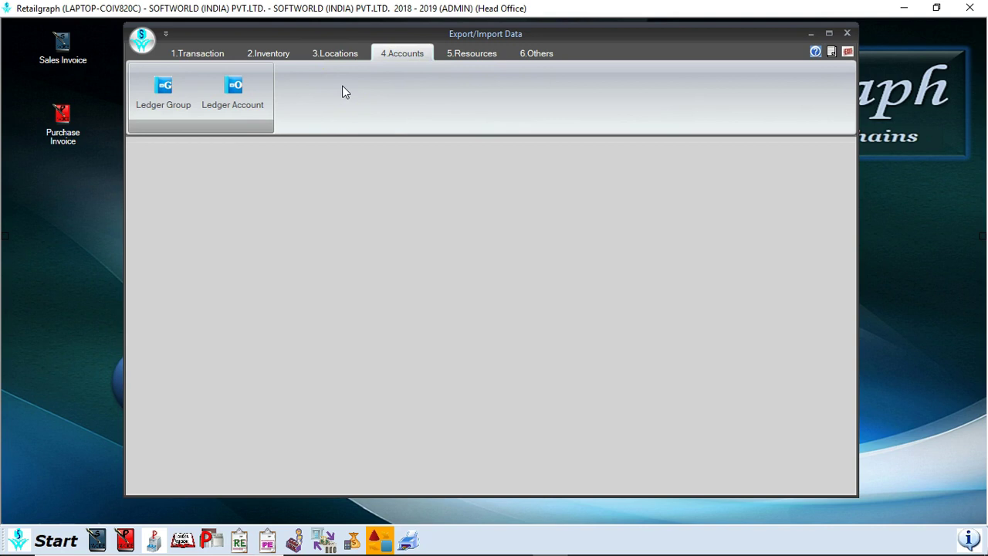
click(471, 58)
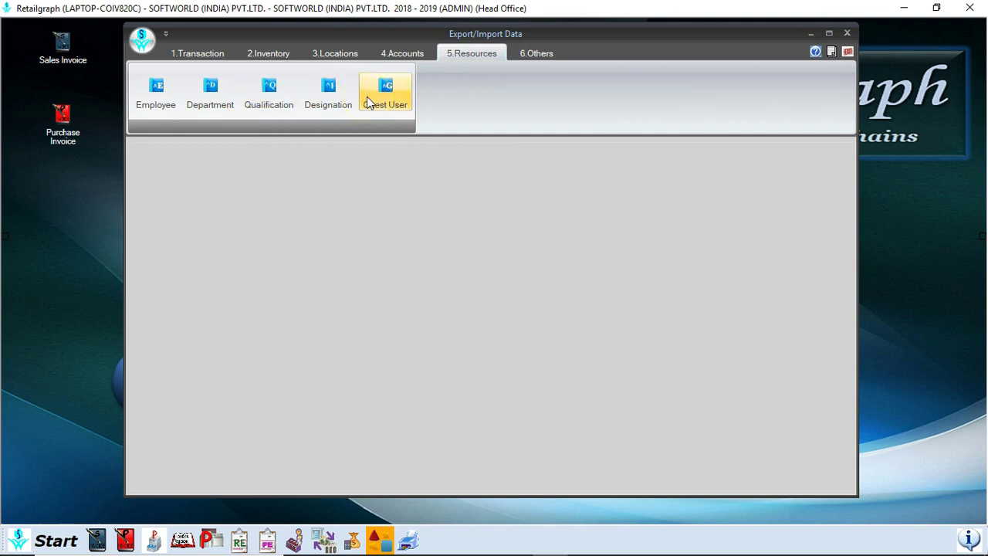
click(533, 52)
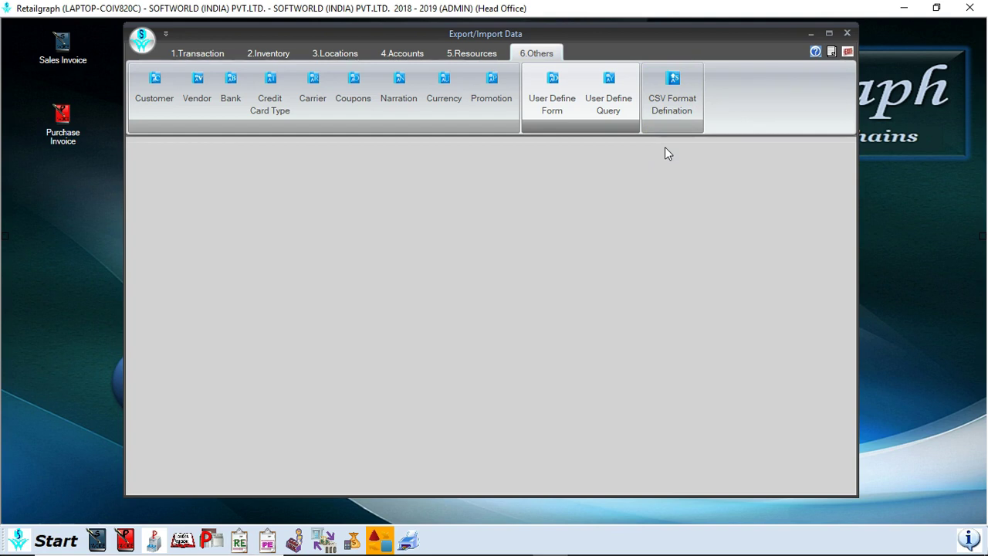
click(828, 34)
click(974, 59)
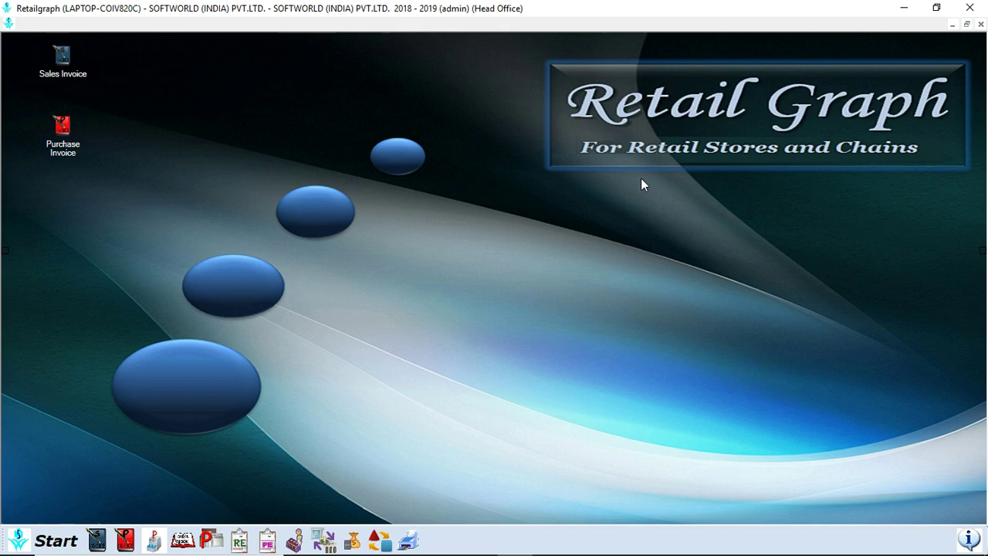
Step: Open Product Wise Sales from Reports > Sales Reports in the Start menu tree
click(62, 534)
key(Down)
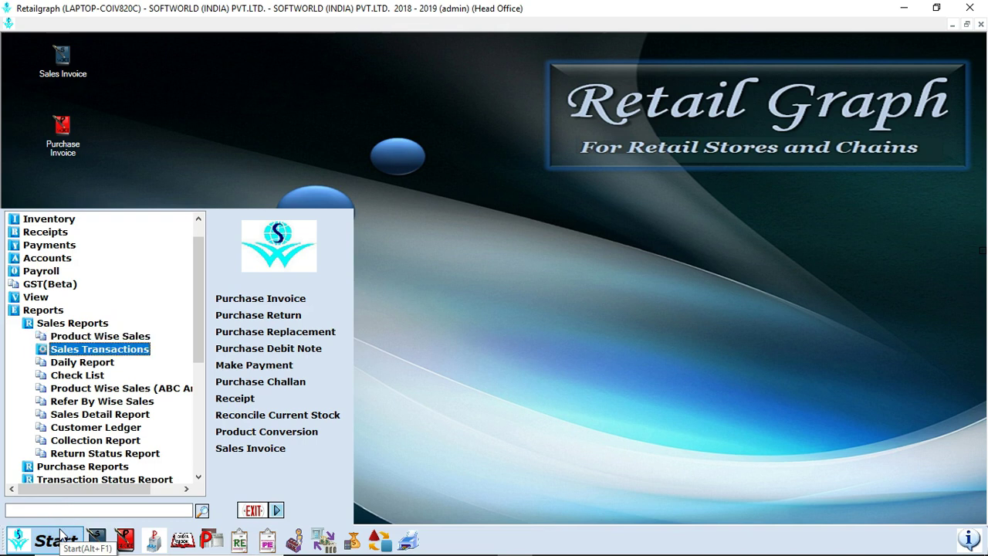
key(Left)
key(Left)
key(Left)
key(Left)
key(Down)
key(Up)
key(Right)
key(Down)
key(Right)
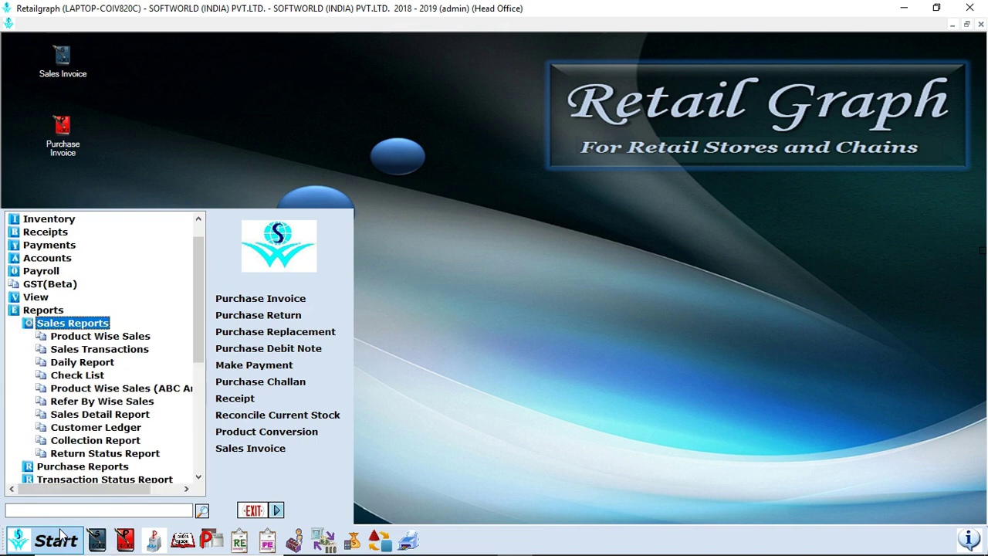
key(Down)
key(Return)
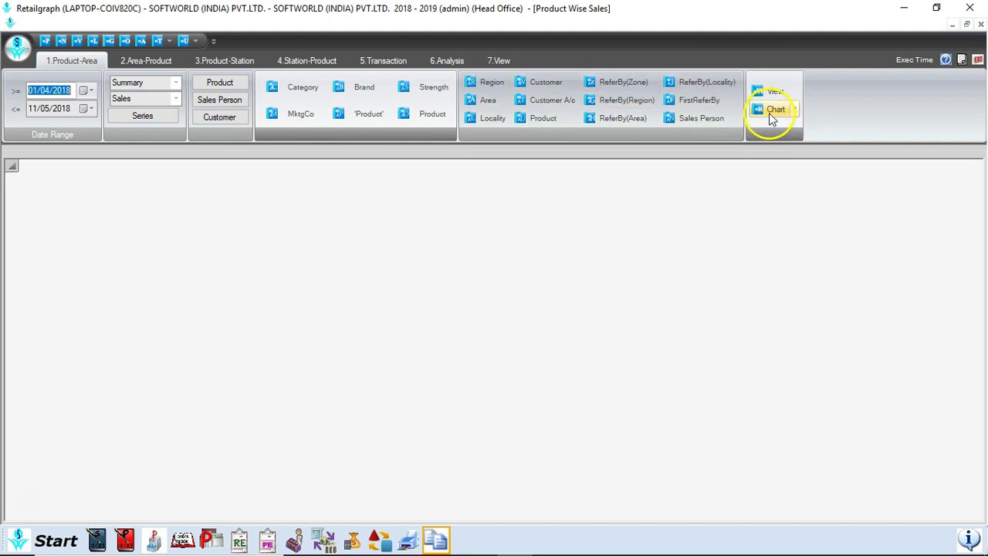
Step: Switch the report to Detail mode for Sales and confirm the checked document series
click(44, 90)
click(49, 108)
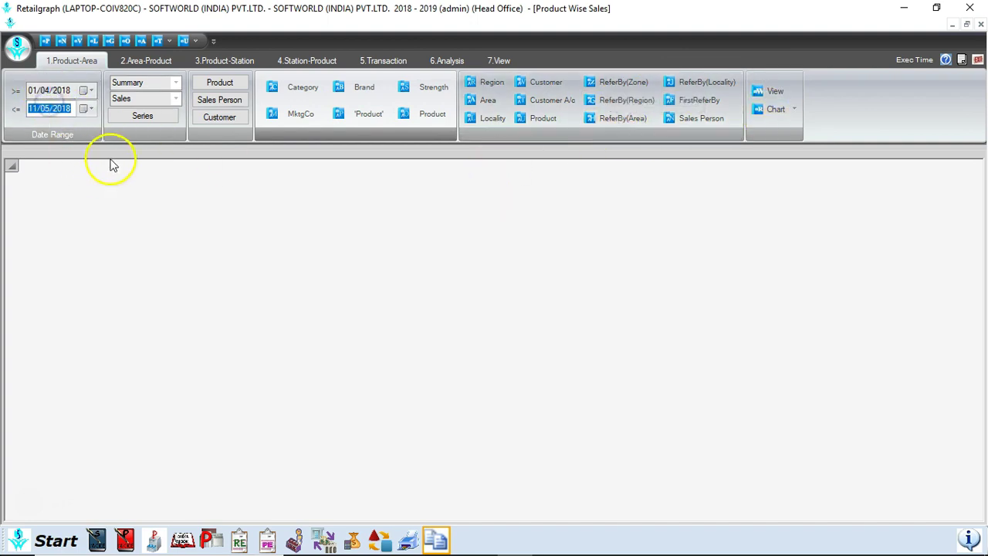
click(175, 84)
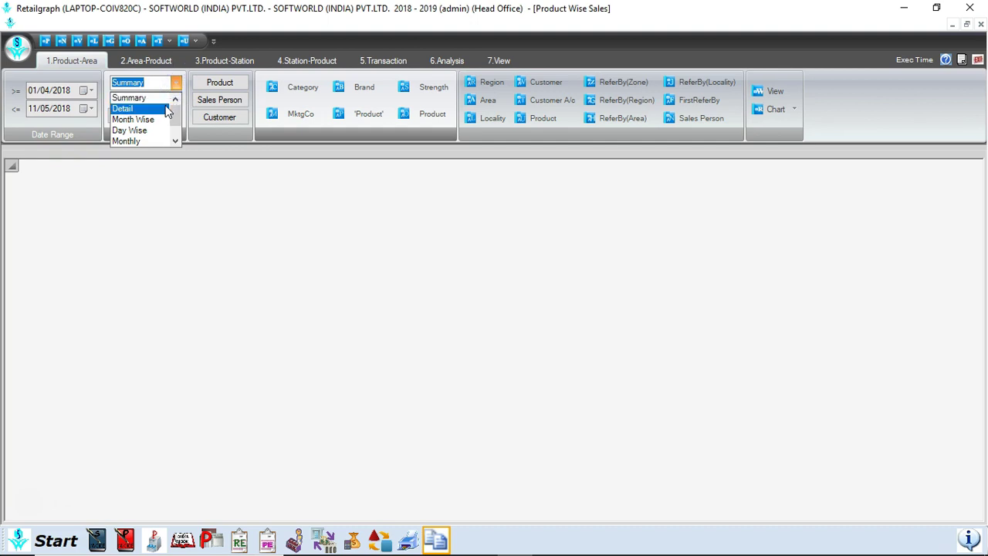
click(162, 108)
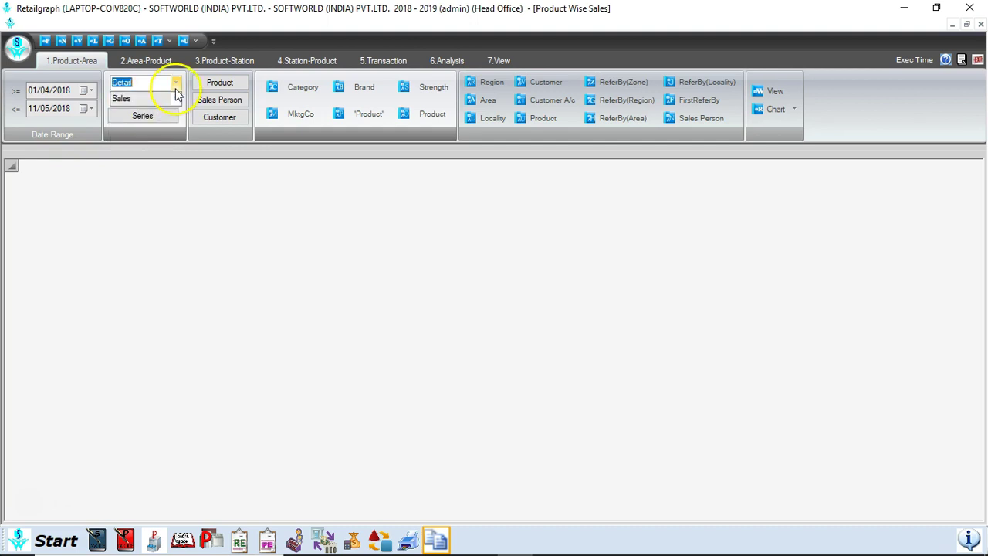
click(176, 85)
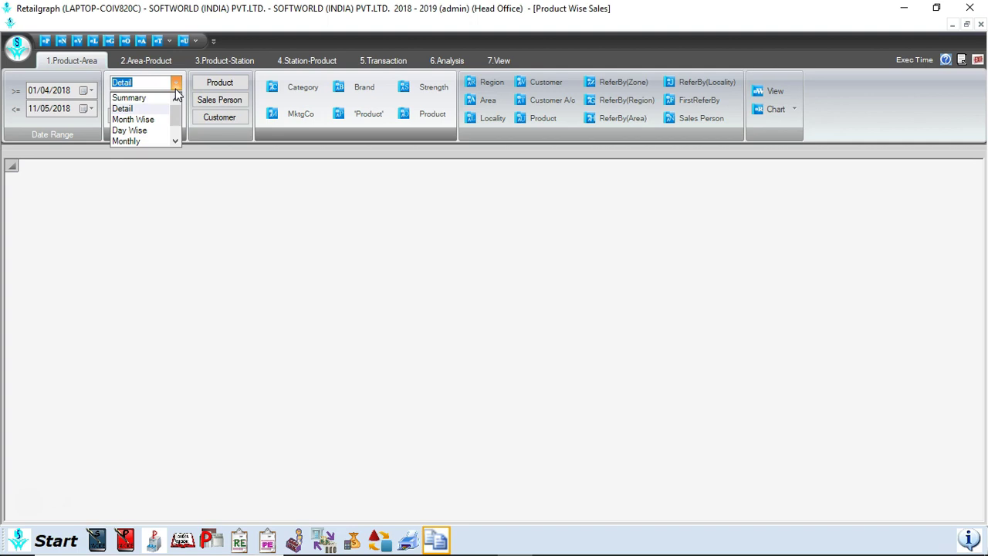
click(176, 86)
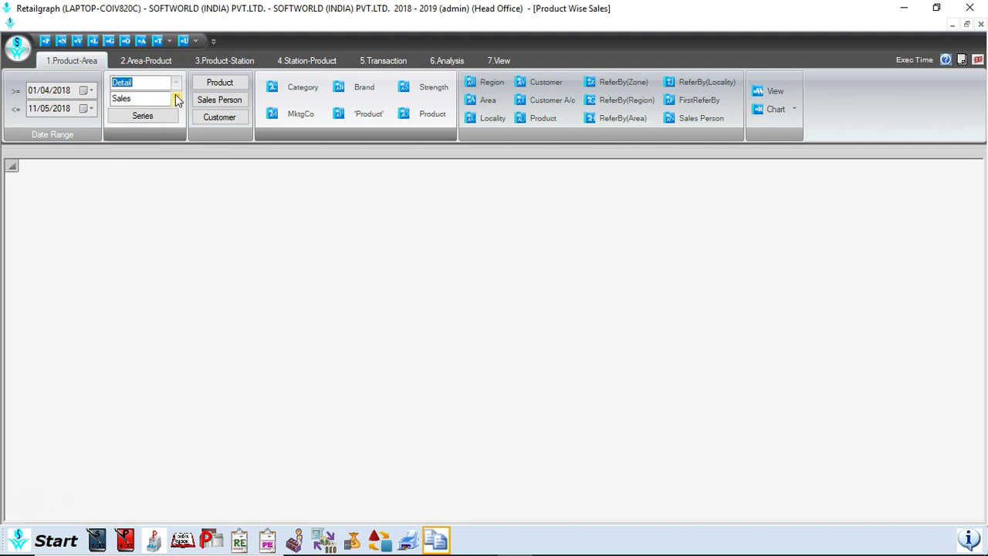
click(176, 98)
mouse_move(176, 130)
mouse_down()
mouse_move(174, 147)
mouse_move(176, 120)
mouse_up()
click(178, 104)
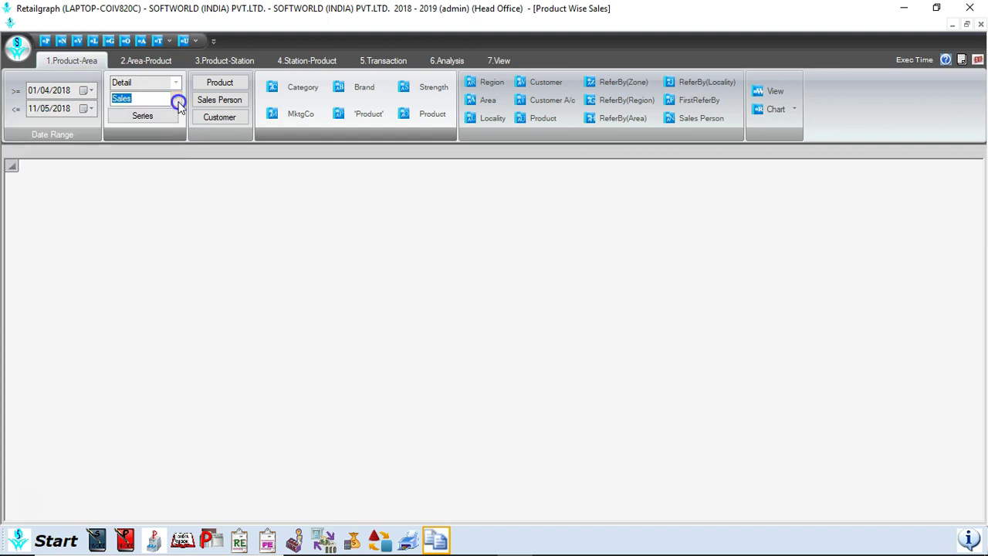
click(168, 119)
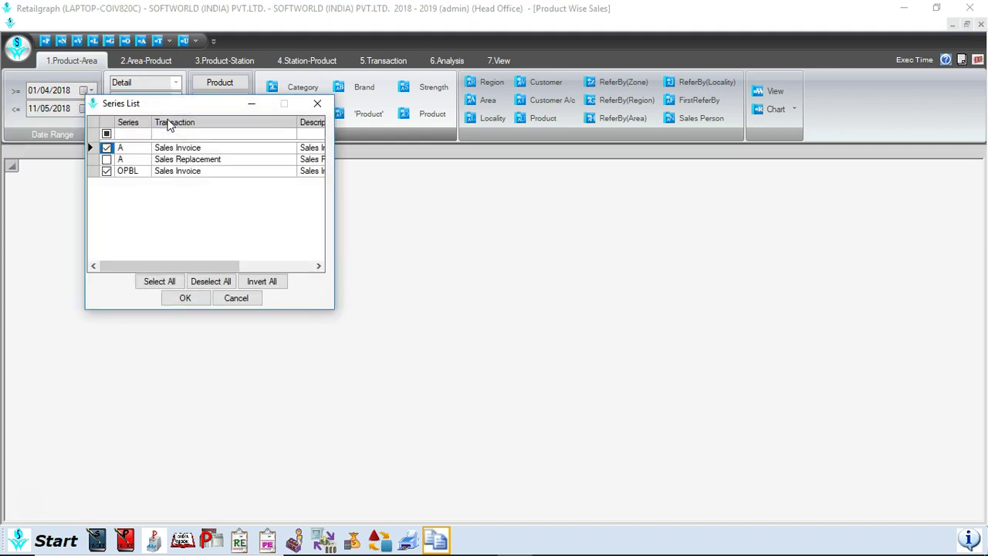
click(185, 297)
Step: Add Location to the product filter, refresh the full product list and apply it
click(220, 82)
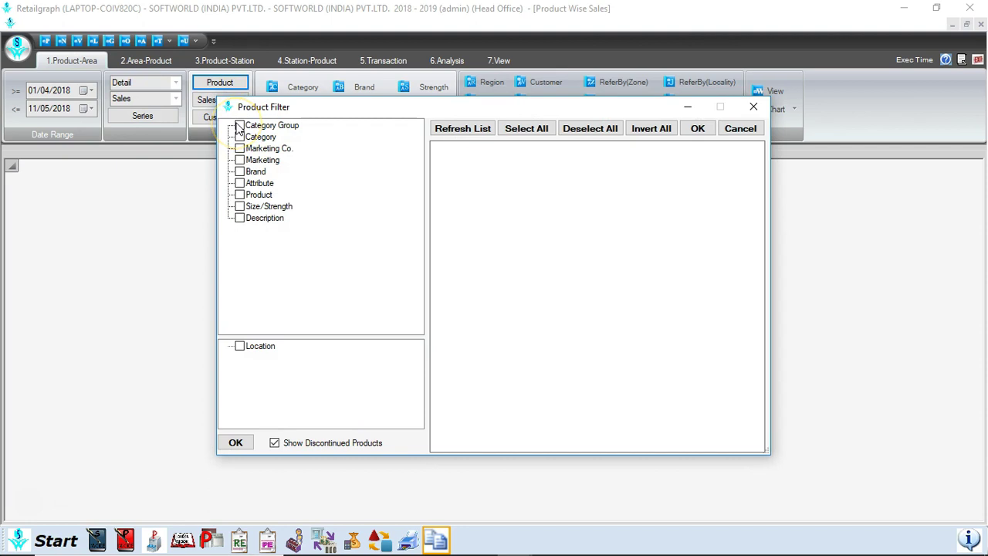
click(238, 128)
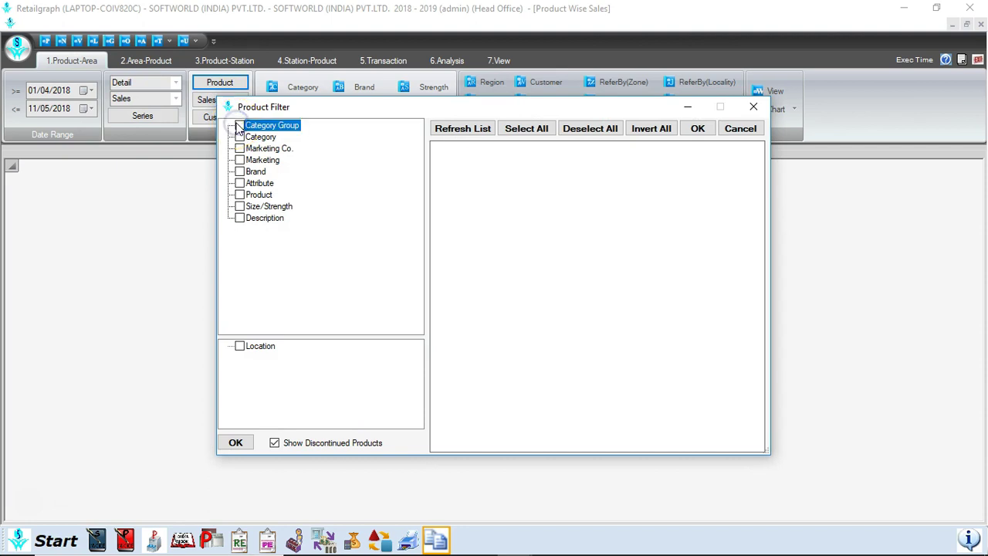
double_click(240, 137)
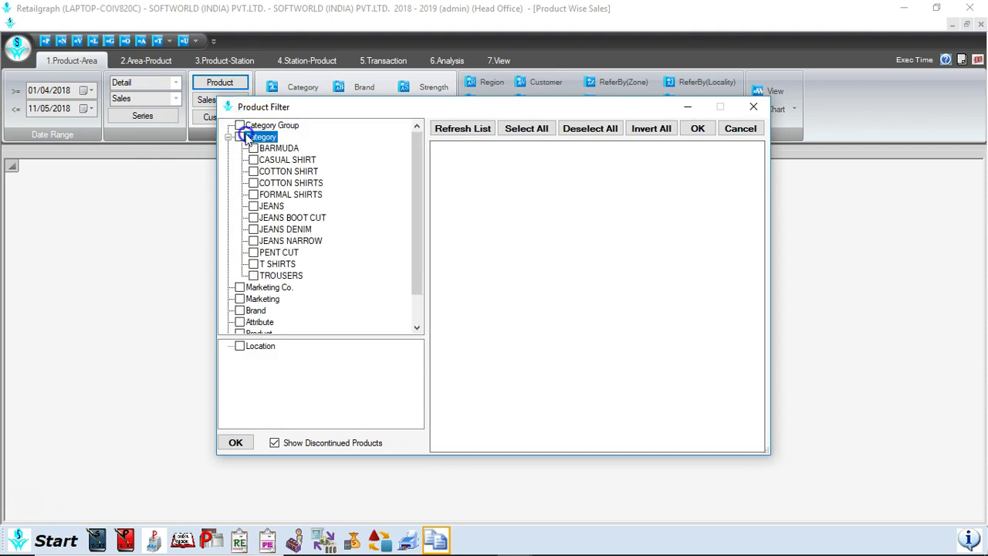
click(229, 138)
key(Down)
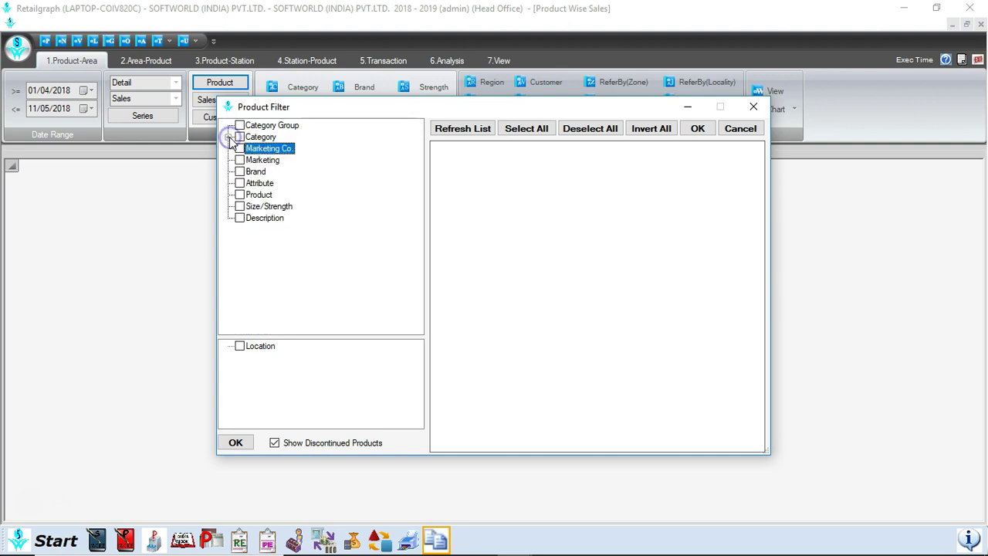
key(Down)
key(Down)
key(Down)
key(Down)
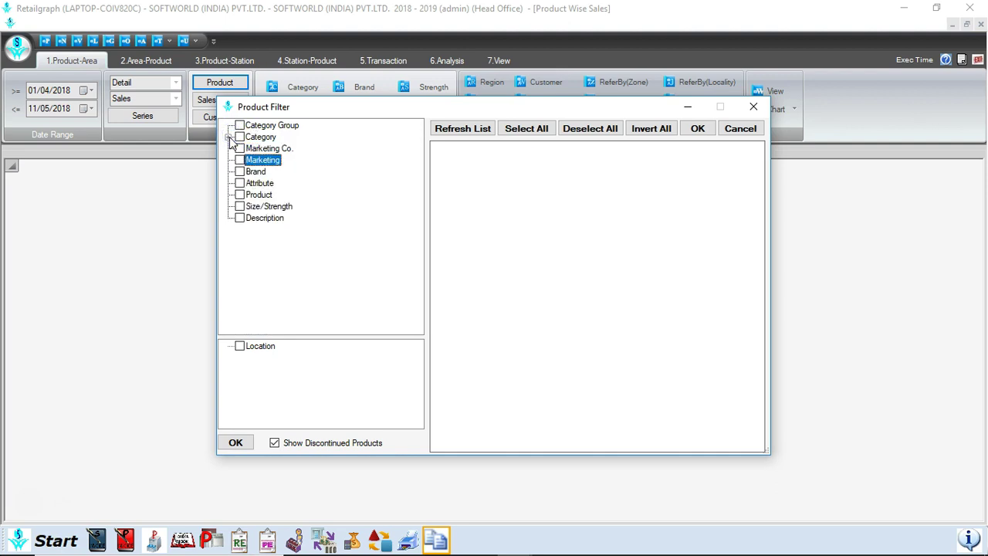
key(Down)
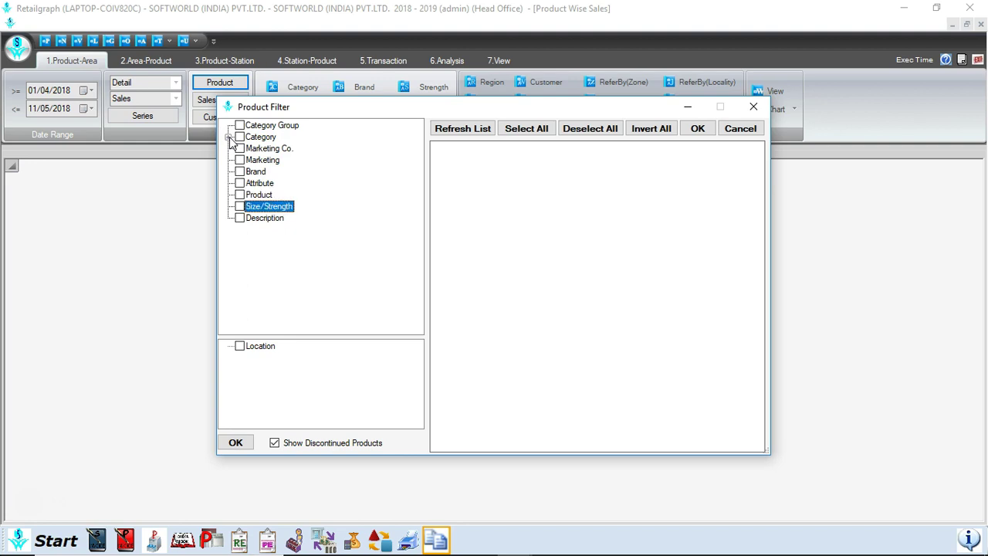
key(Down)
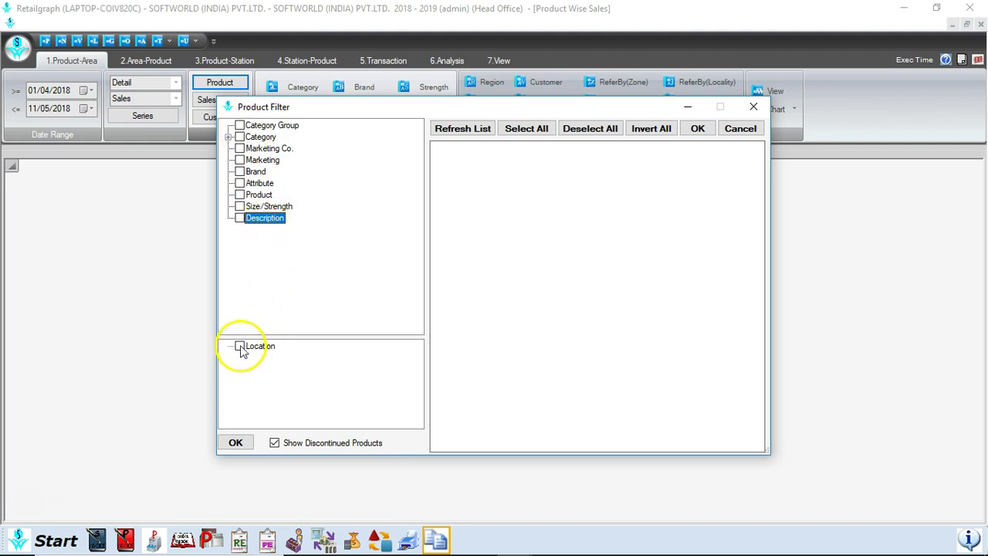
click(240, 345)
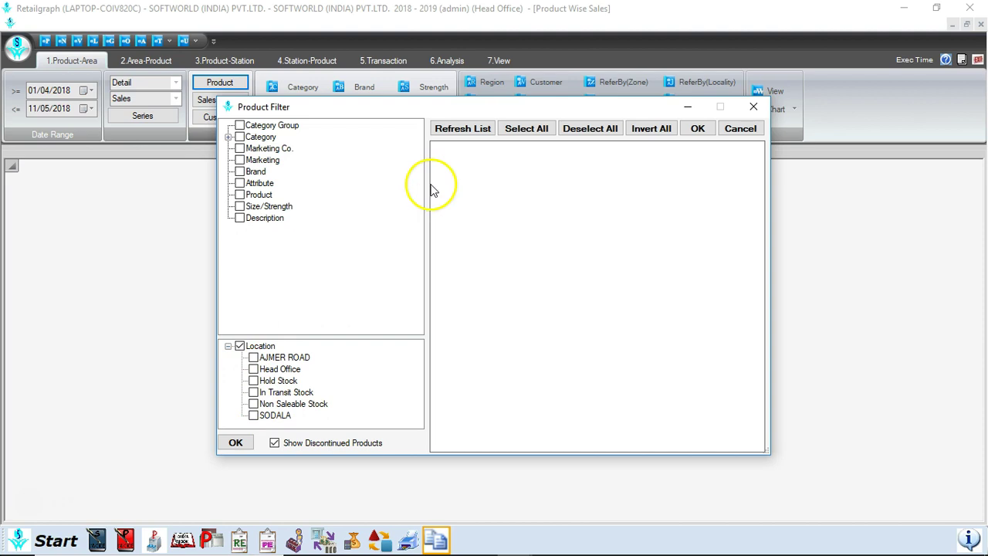
click(463, 128)
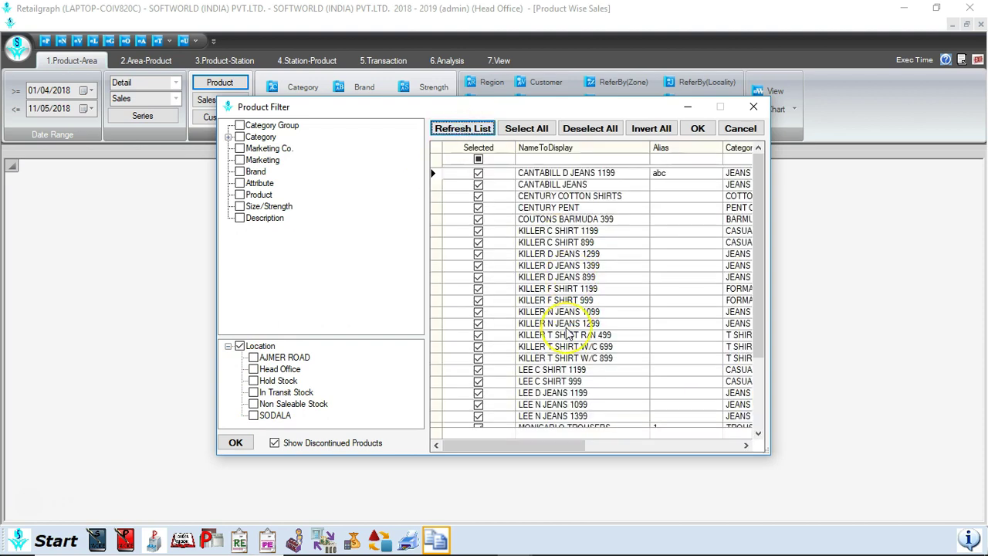
click(489, 260)
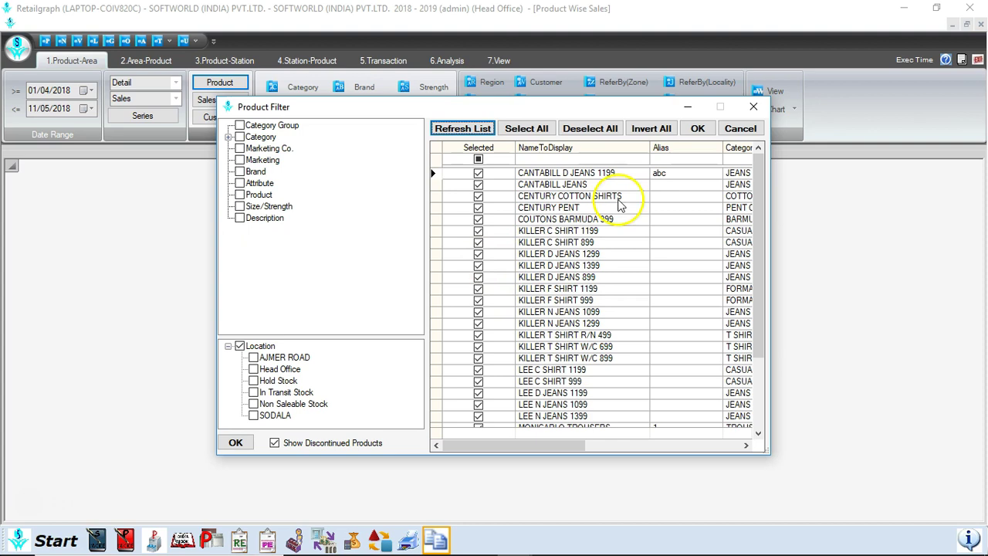
click(698, 129)
Step: Generate the detailed grid, make Brand and Color visible and printable in Set Grid Layout, and regenerate it
click(775, 93)
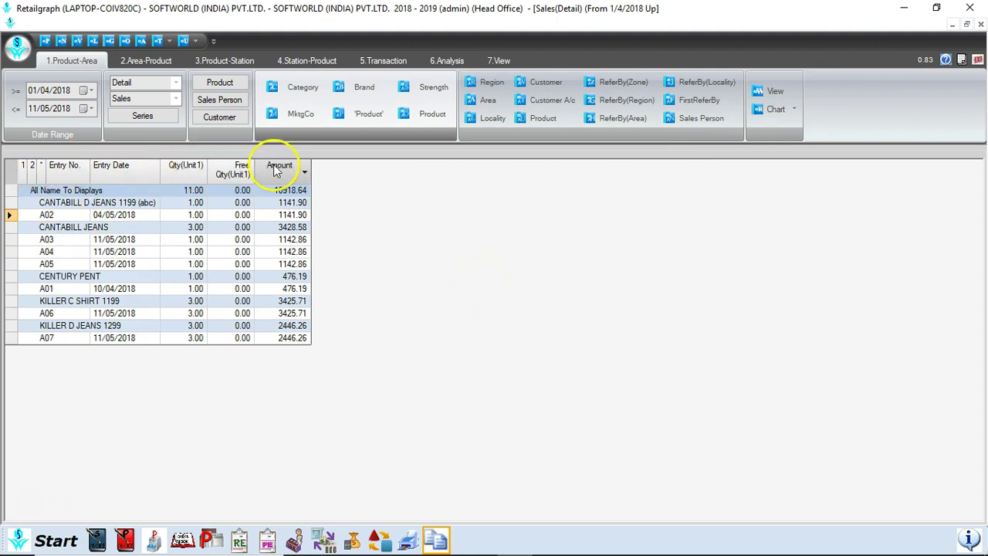
right_click(359, 206)
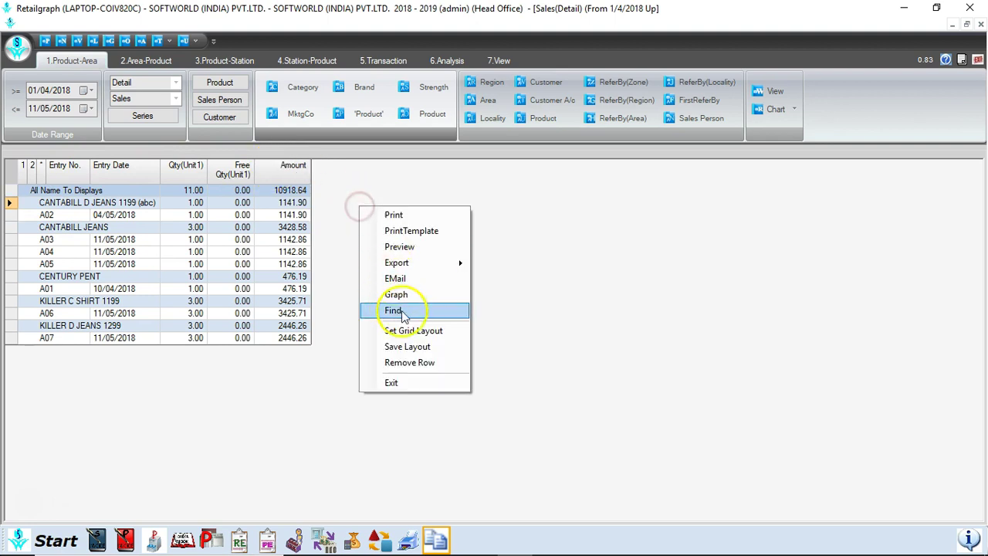
click(406, 332)
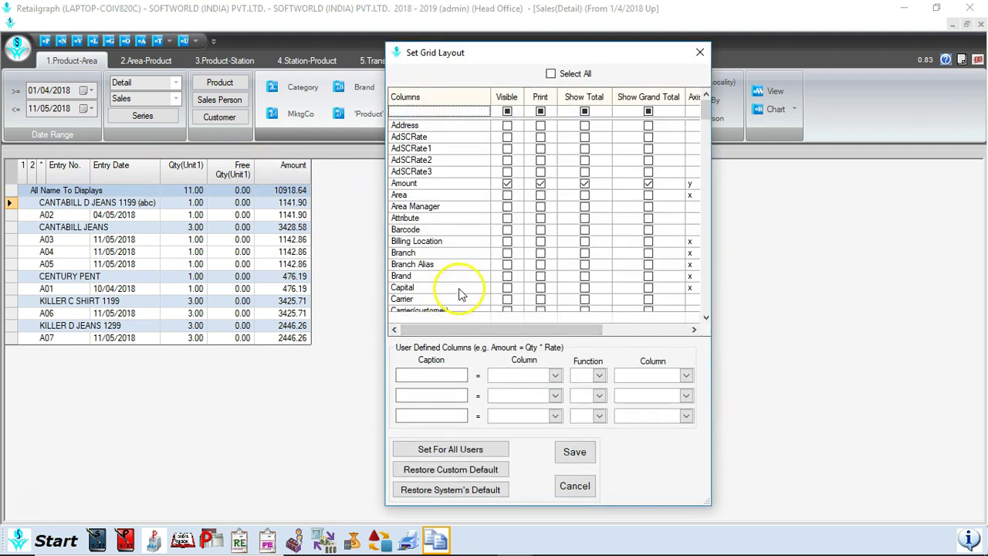
click(508, 276)
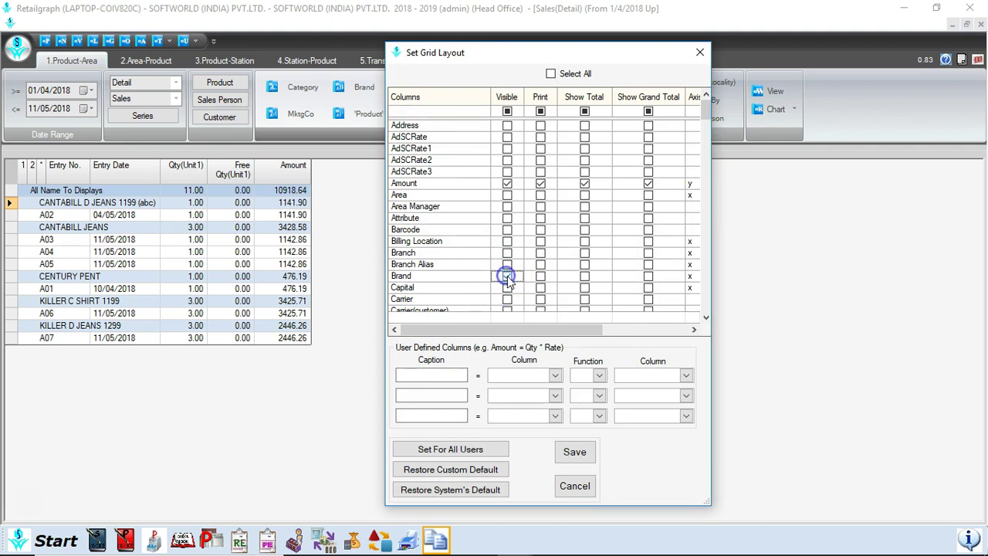
click(540, 276)
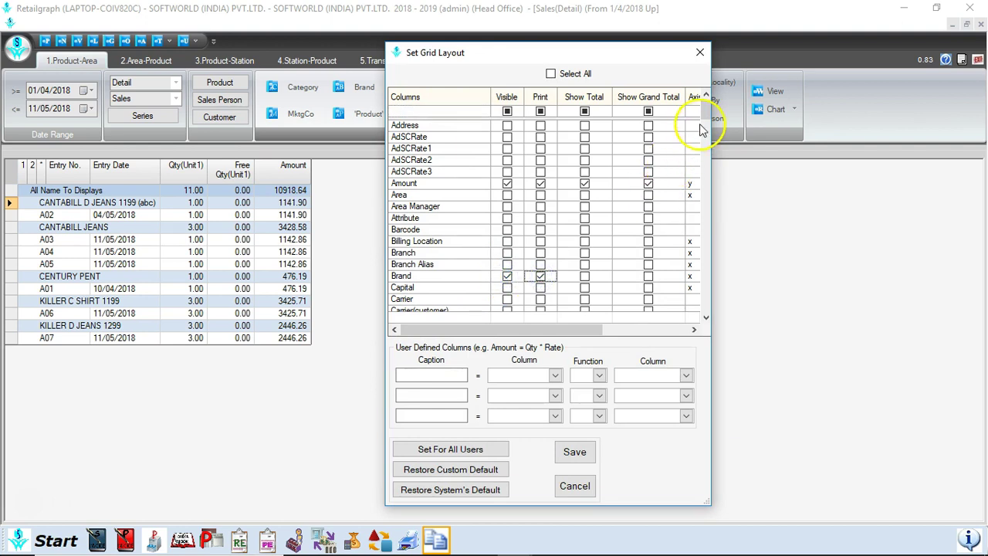
drag(705, 114, 706, 133)
click(508, 259)
click(541, 259)
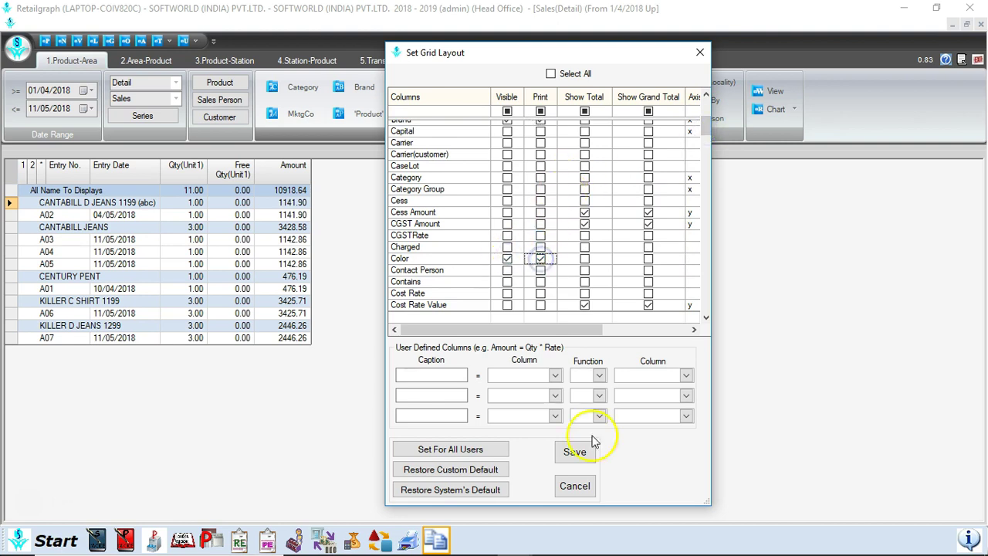
click(575, 455)
click(776, 93)
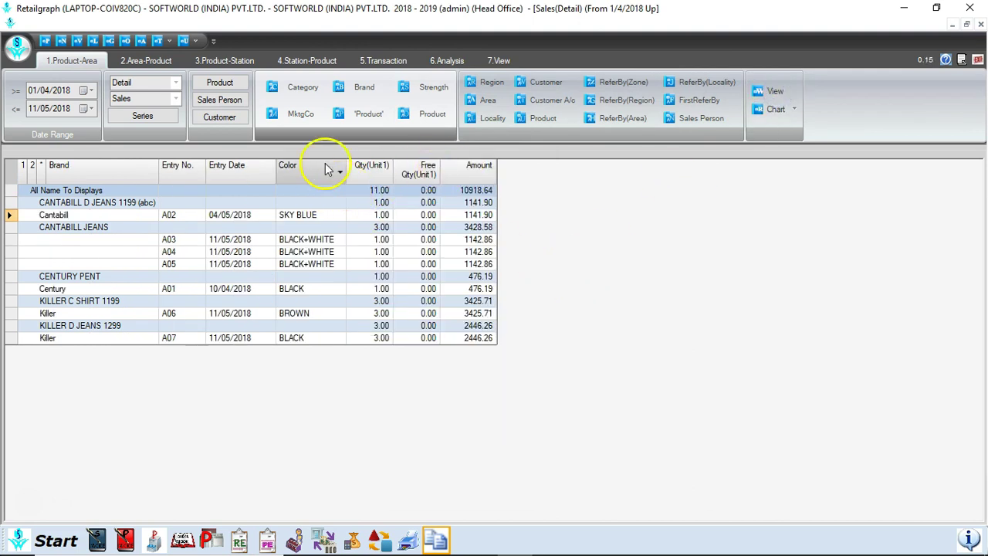
Step: Narrow the Color column and show the report data as a bar chart
drag(345, 165, 241, 194)
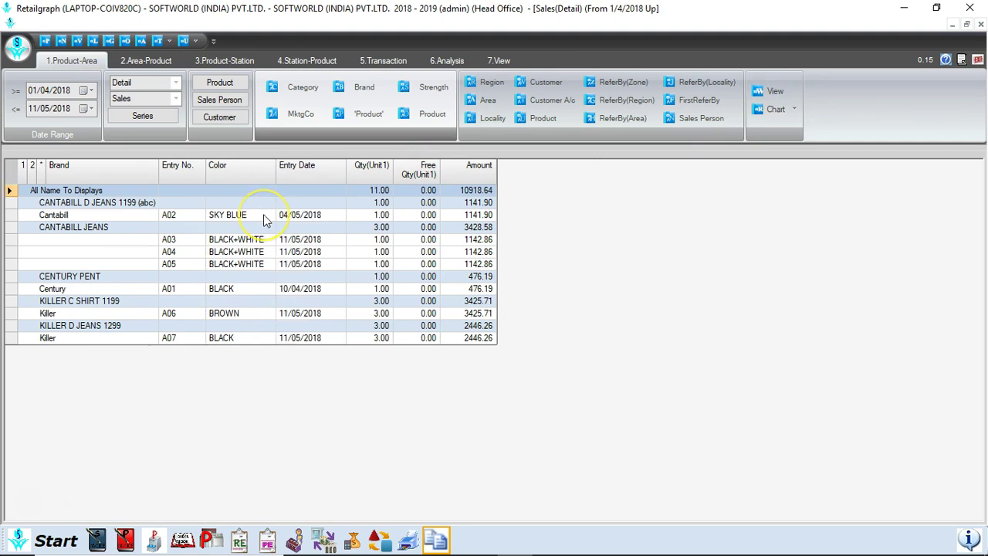
click(794, 108)
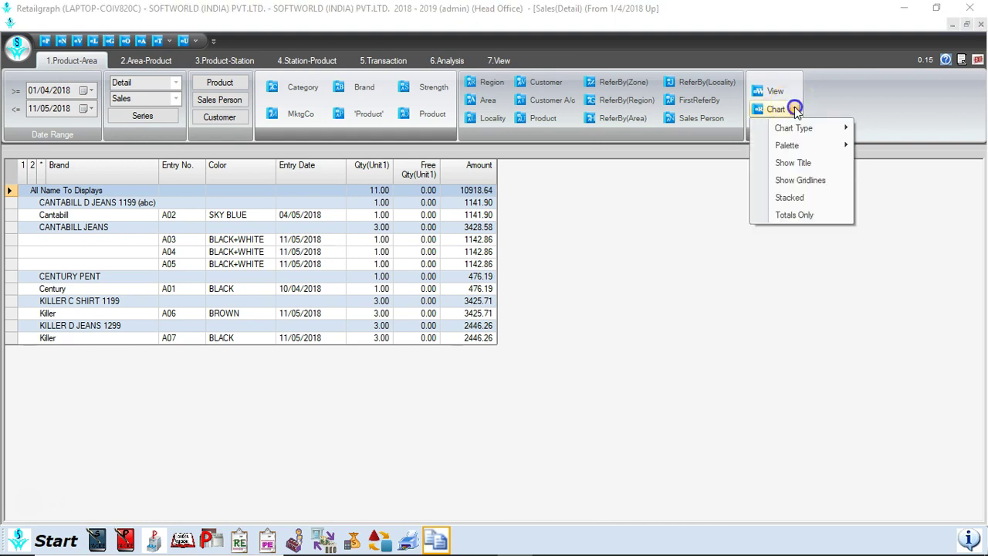
mouse_move(833, 128)
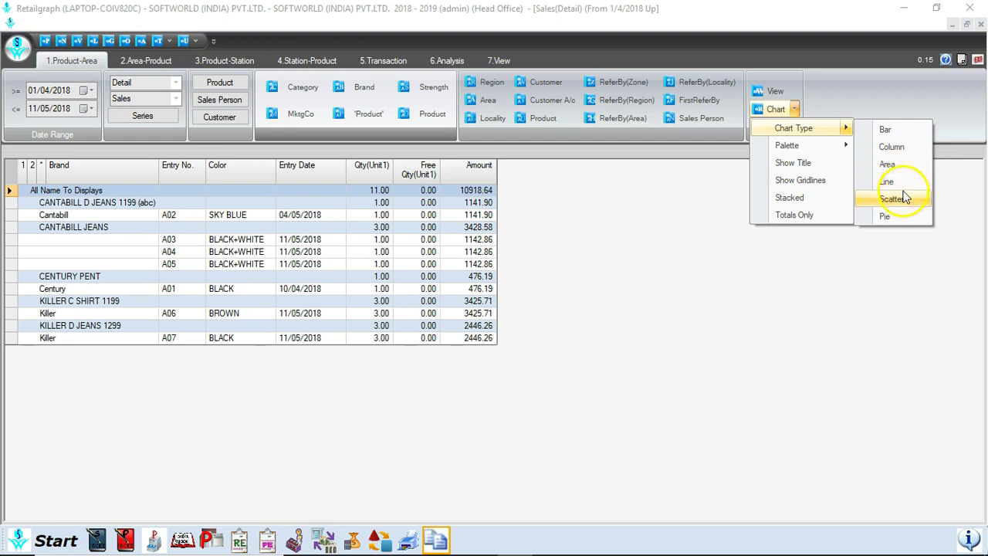
click(904, 128)
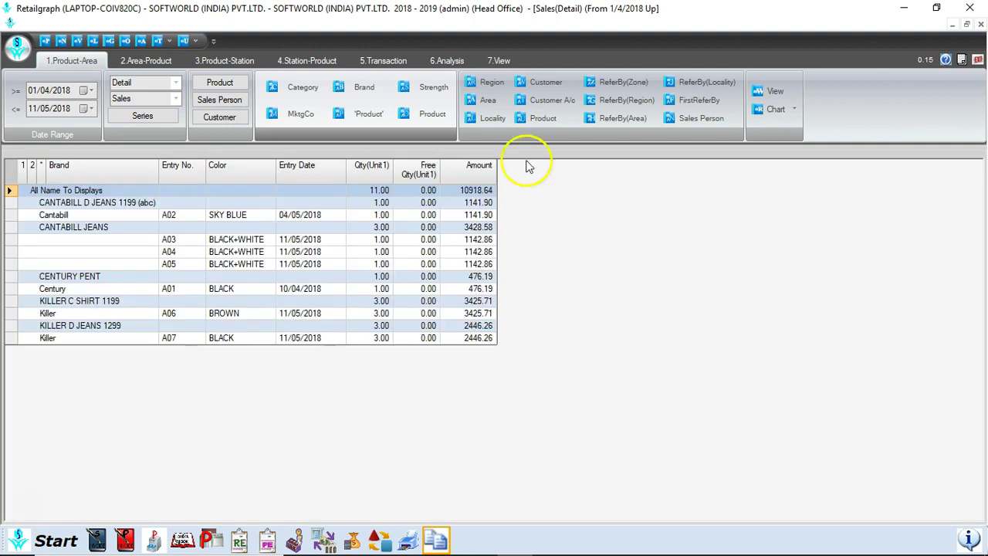
Step: Export the sales grid to an Excel (.xls) file
right_click(317, 203)
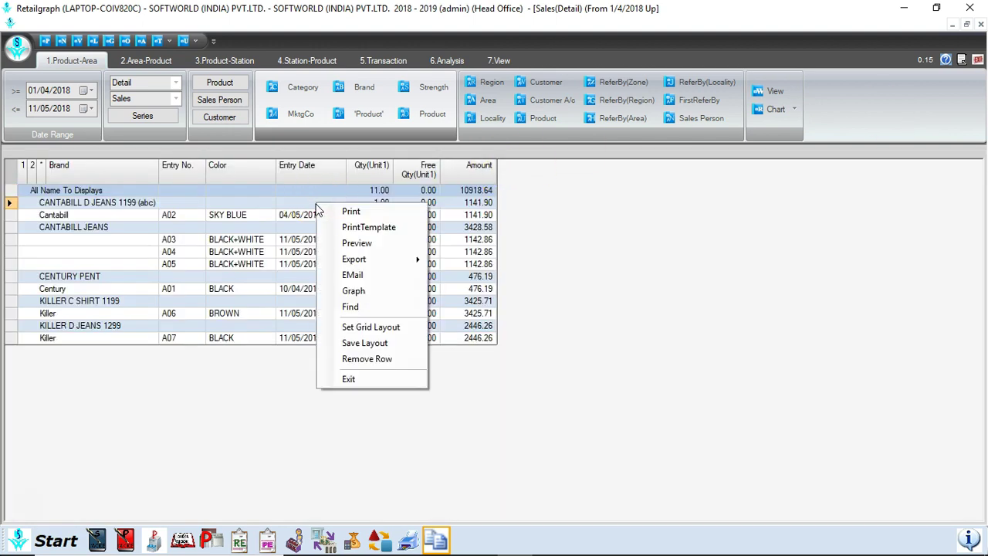
click(340, 259)
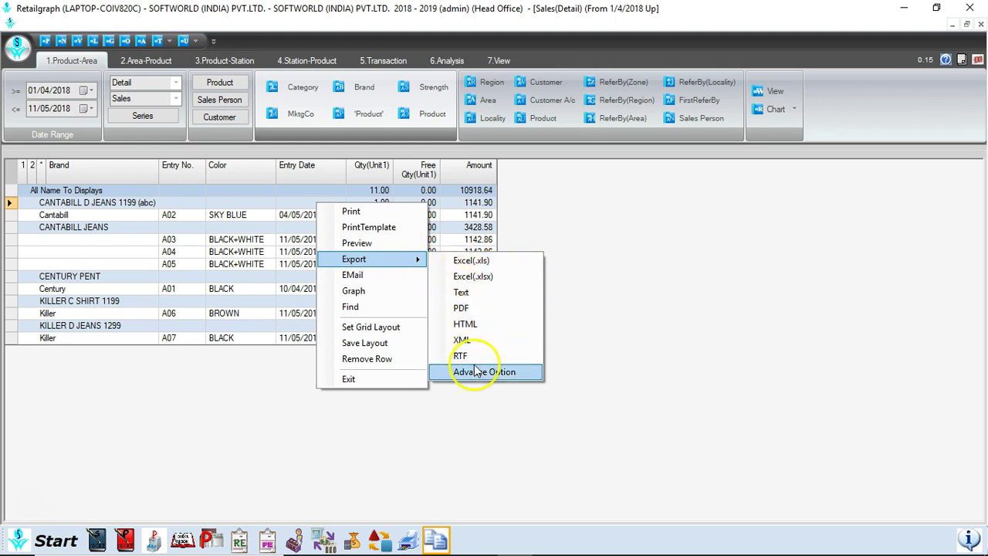
click(480, 264)
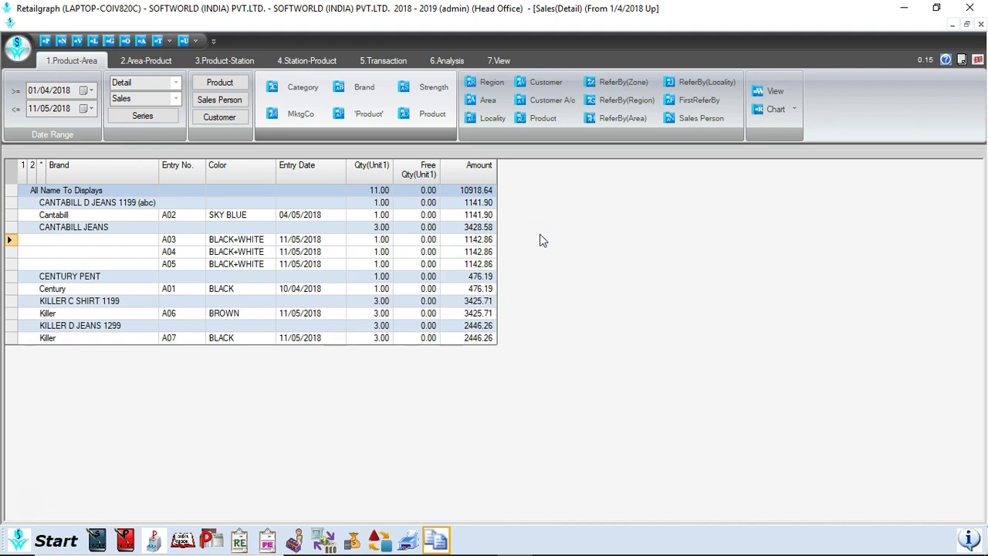
Step: Group the report by Category and Brand, collapsed to brand subtotals
click(310, 97)
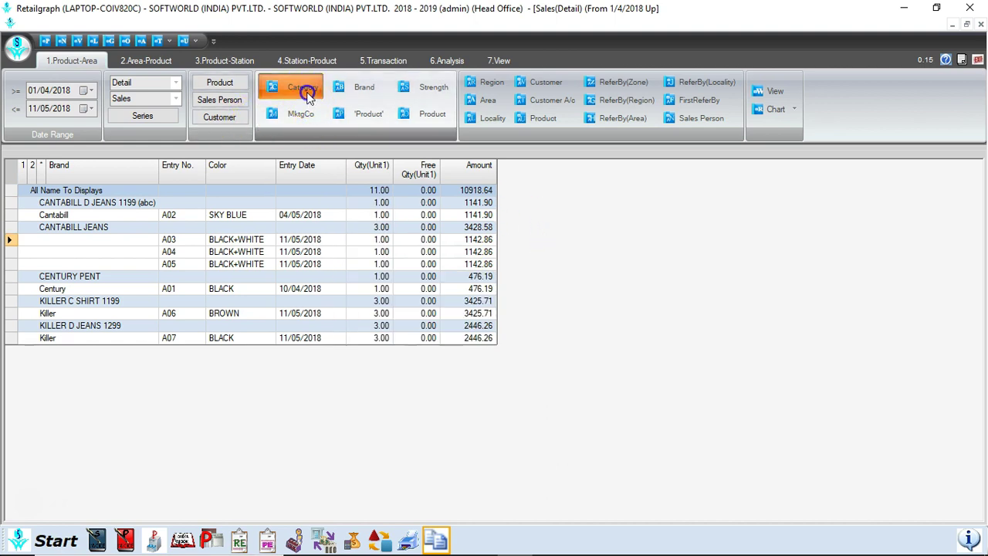
click(358, 85)
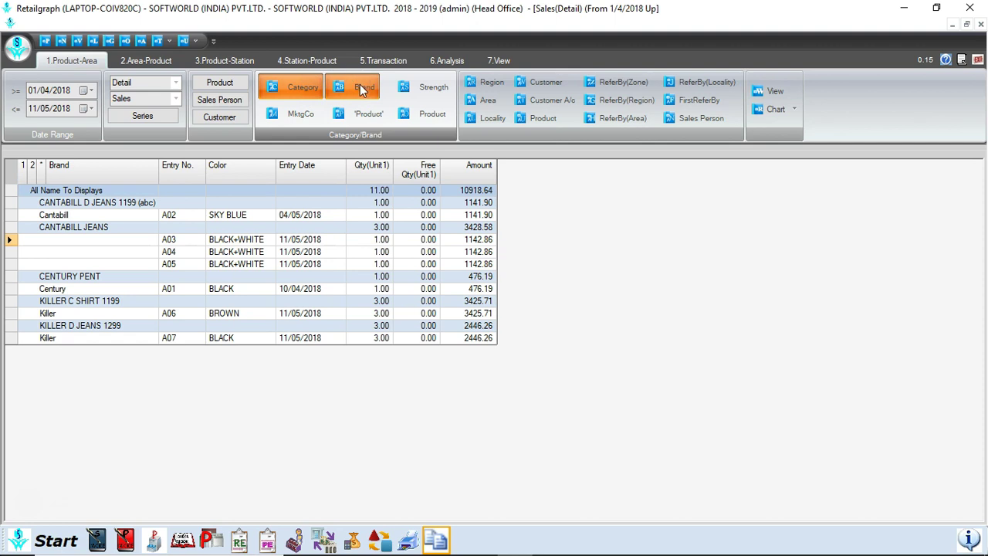
click(771, 87)
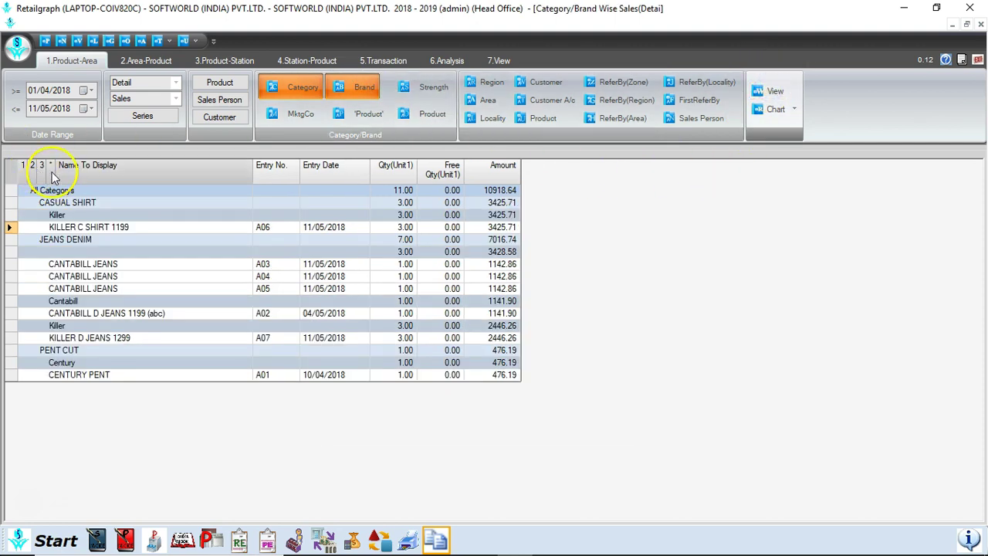
click(42, 167)
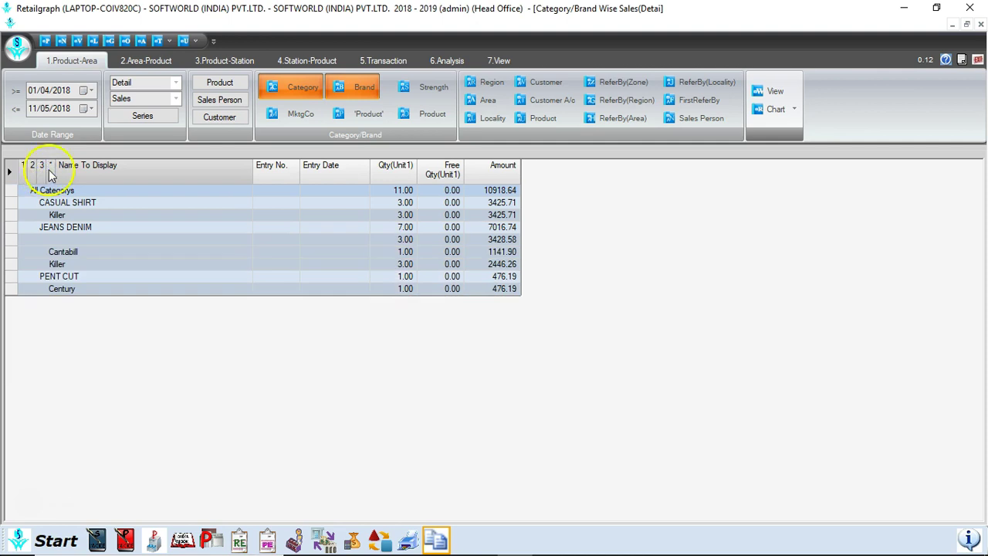
Step: Regroup by Category and Product, collapsed to product subtotal rows
click(356, 88)
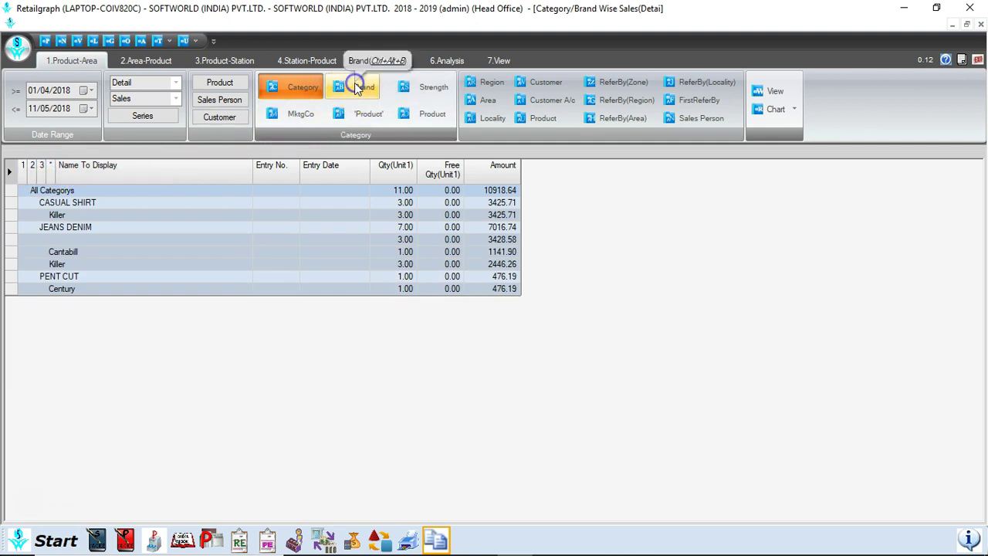
click(417, 112)
click(772, 91)
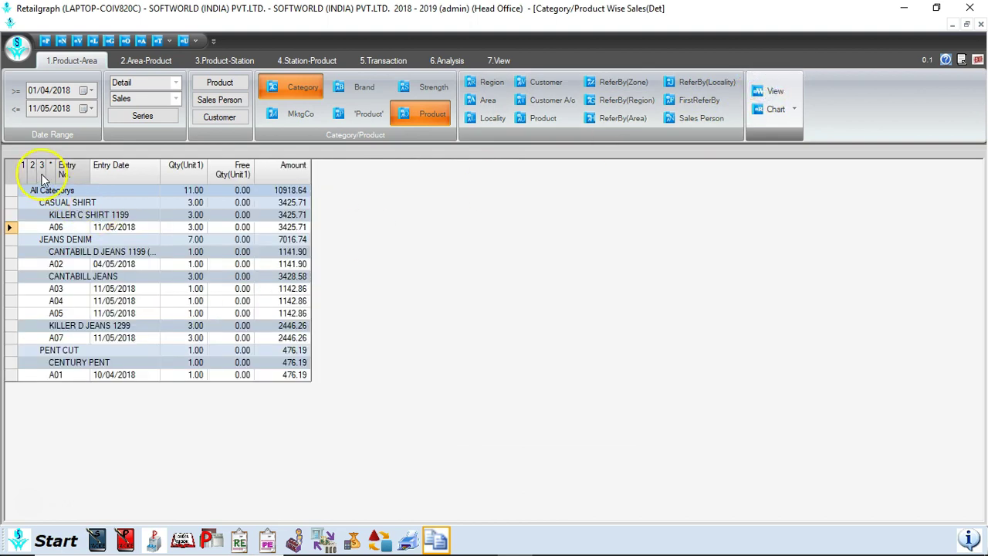
click(32, 166)
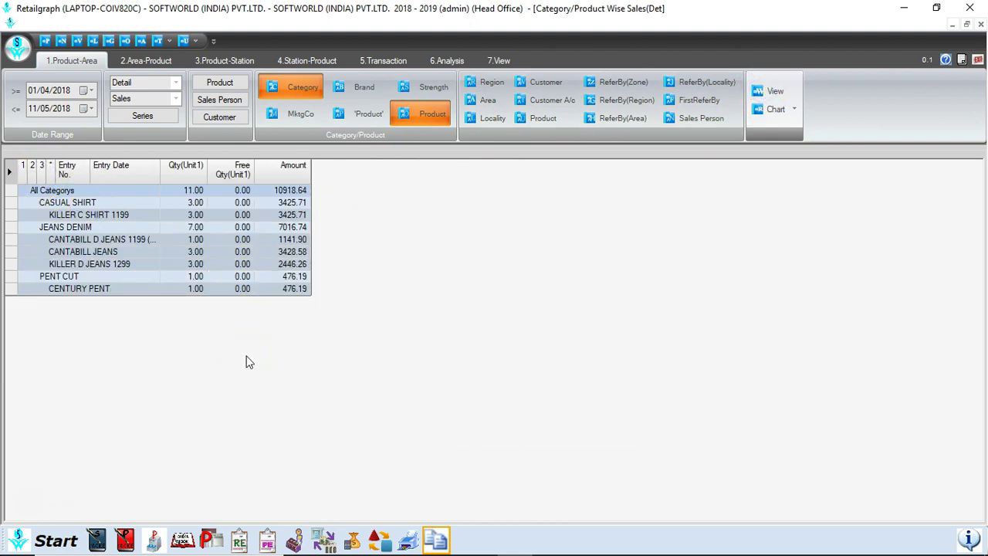
Step: Clear the Category and Product grouping, regenerate the report, then close it
click(412, 117)
click(301, 87)
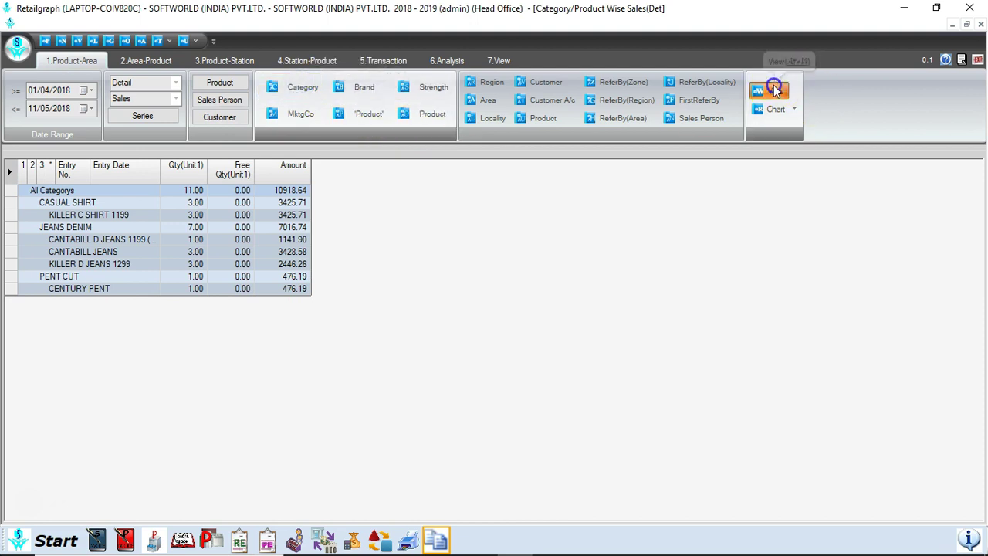
click(776, 90)
click(977, 59)
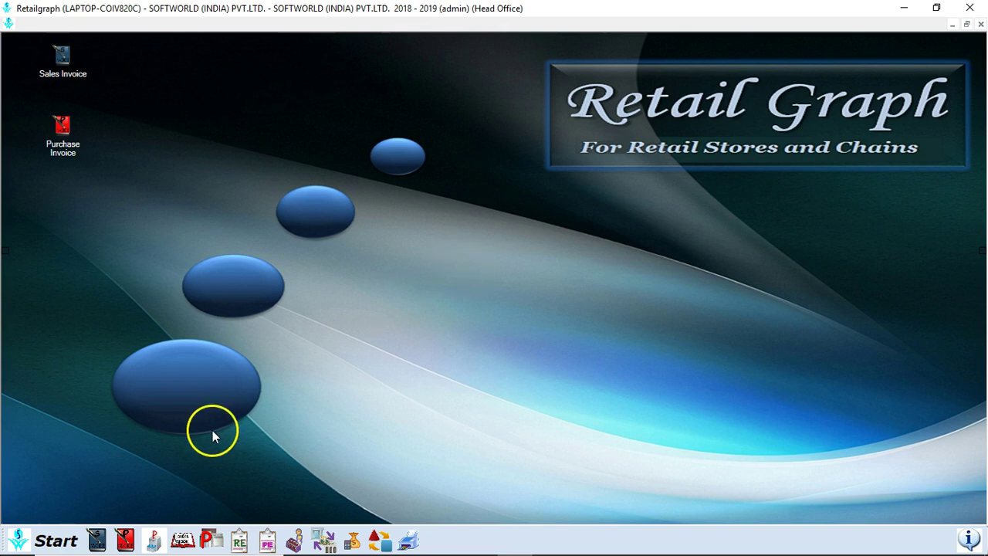
Step: Open Product Wise Sales from the Analysis module in the Start menu
click(56, 540)
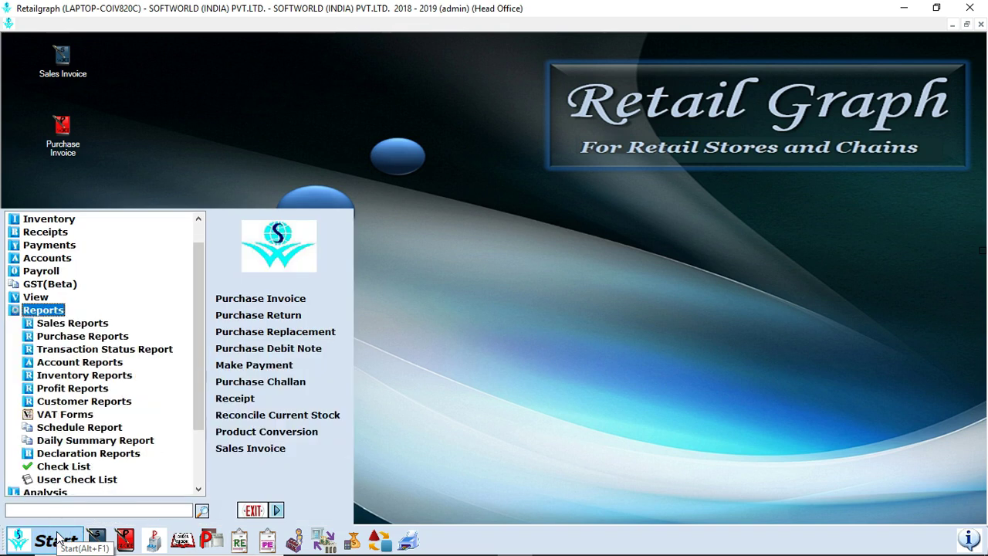
key(Down)
key(Right)
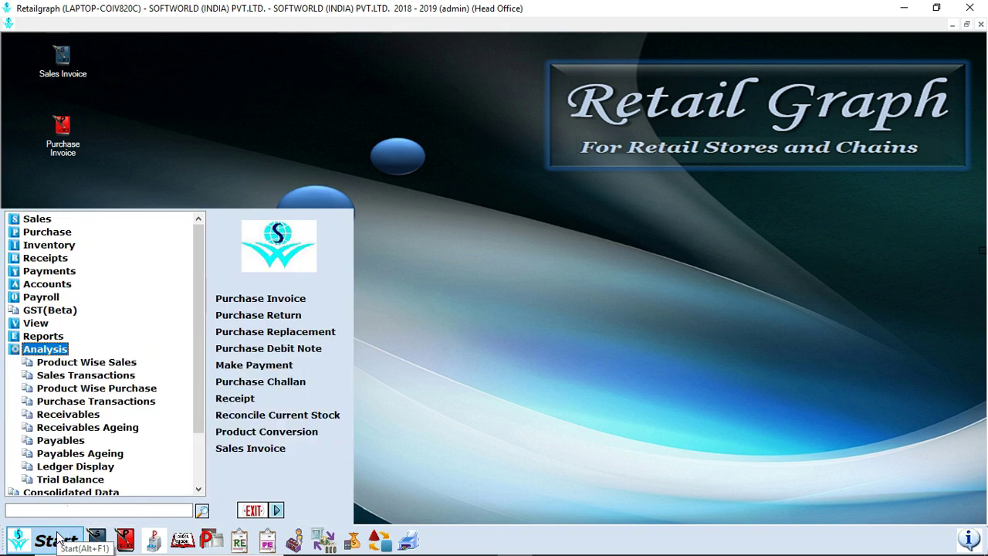
key(Down)
key(Return)
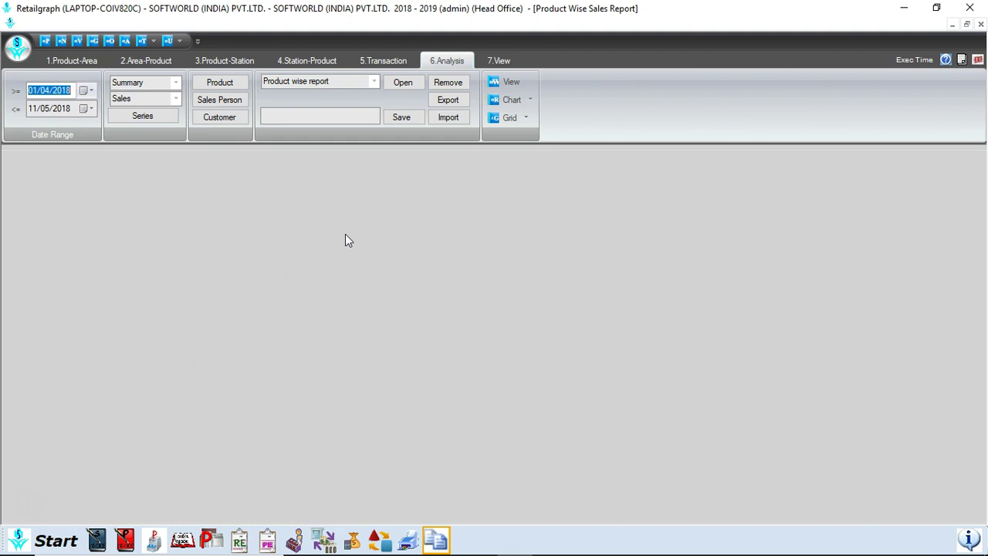
Step: Generate the sales analysis and load the saved Product wise report layout
click(494, 85)
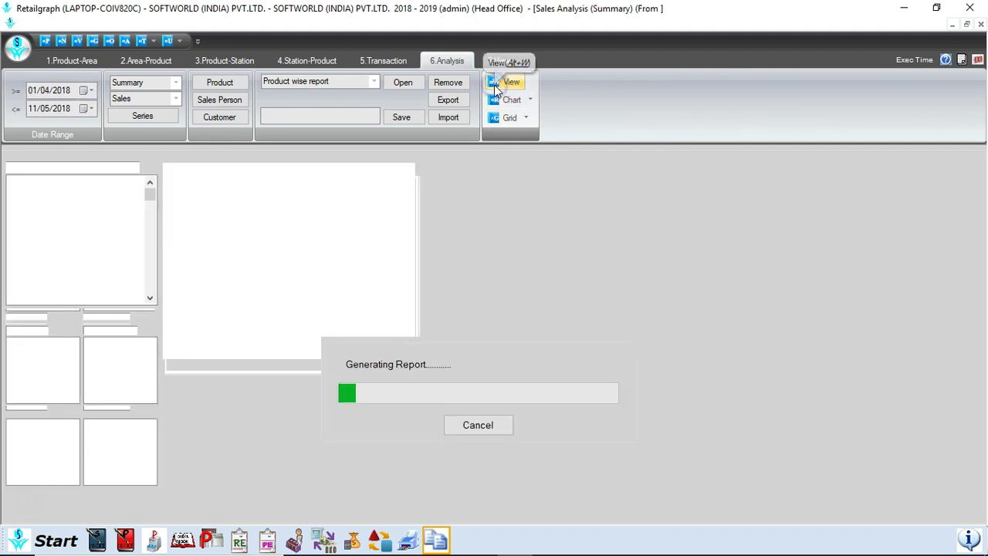
click(403, 82)
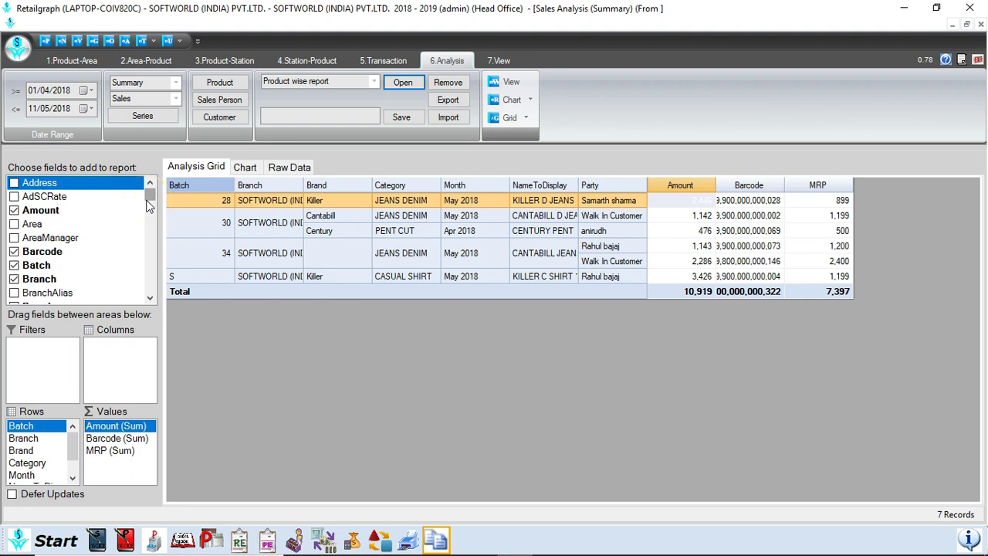
mouse_move(147, 199)
mouse_down()
mouse_move(141, 290)
mouse_move(159, 193)
mouse_up()
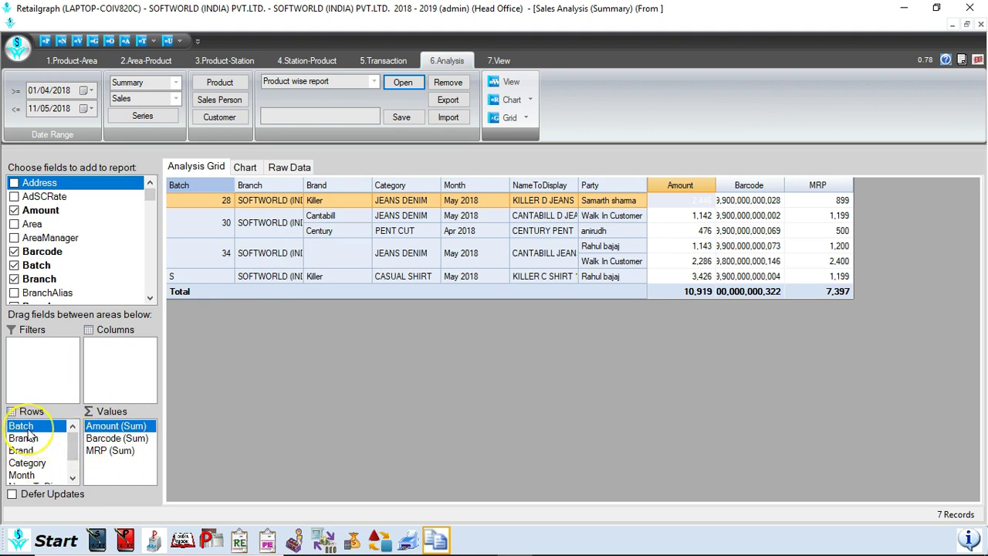
Step: Move Brand and Month into the pivot columns and Category into the filters
drag(23, 451, 116, 376)
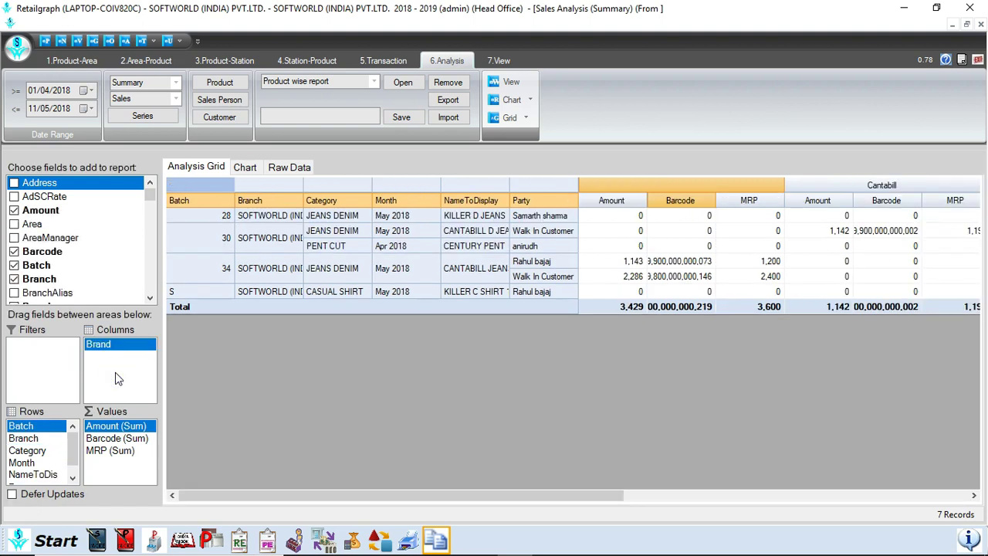
click(25, 452)
drag(24, 454, 35, 382)
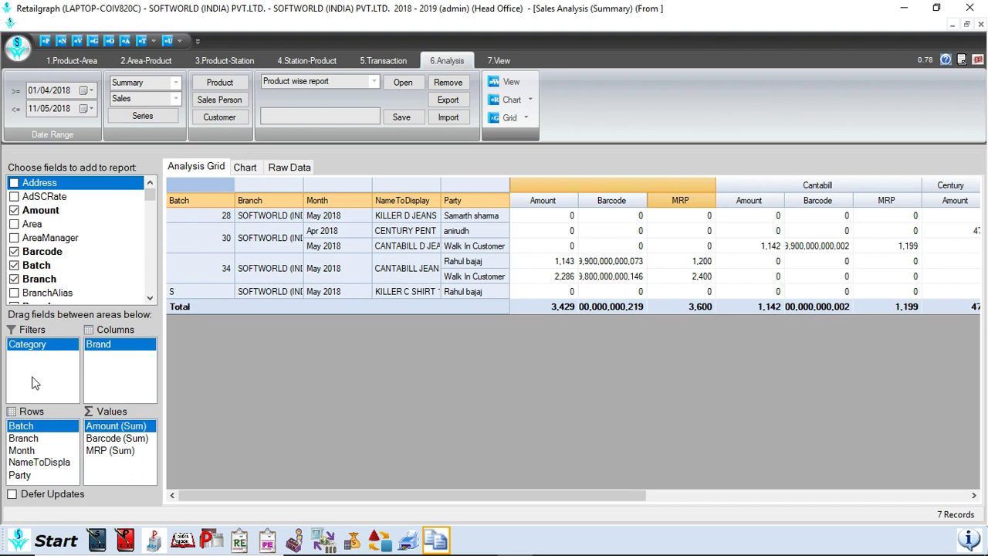
drag(24, 451, 102, 381)
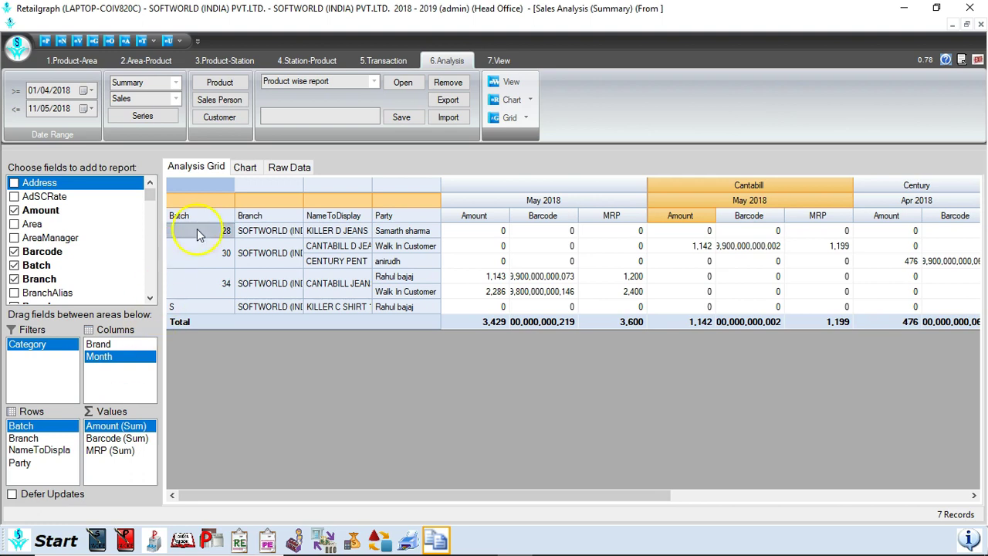
Step: Check the pivot's bar chart and raw sales records, then return to the Analysis Grid
click(244, 167)
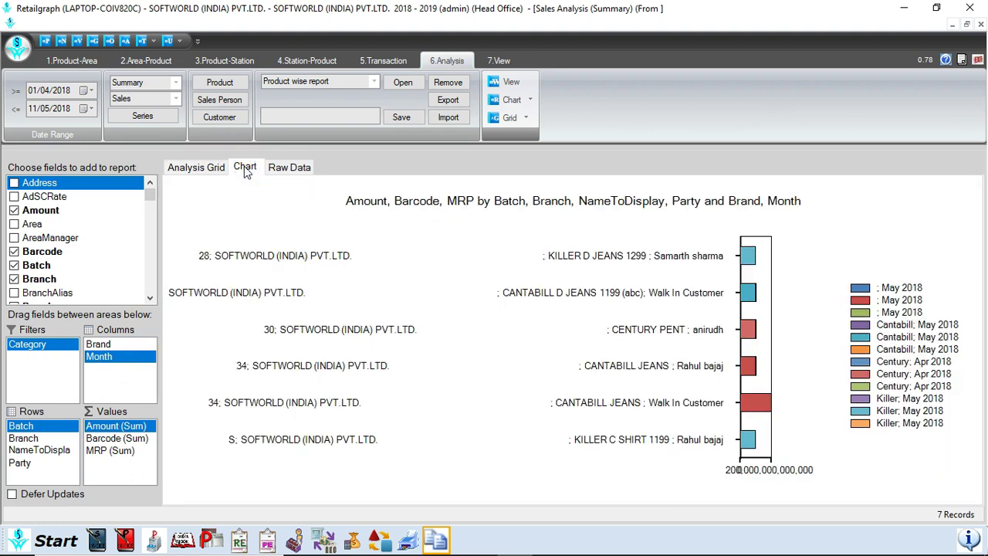
click(281, 168)
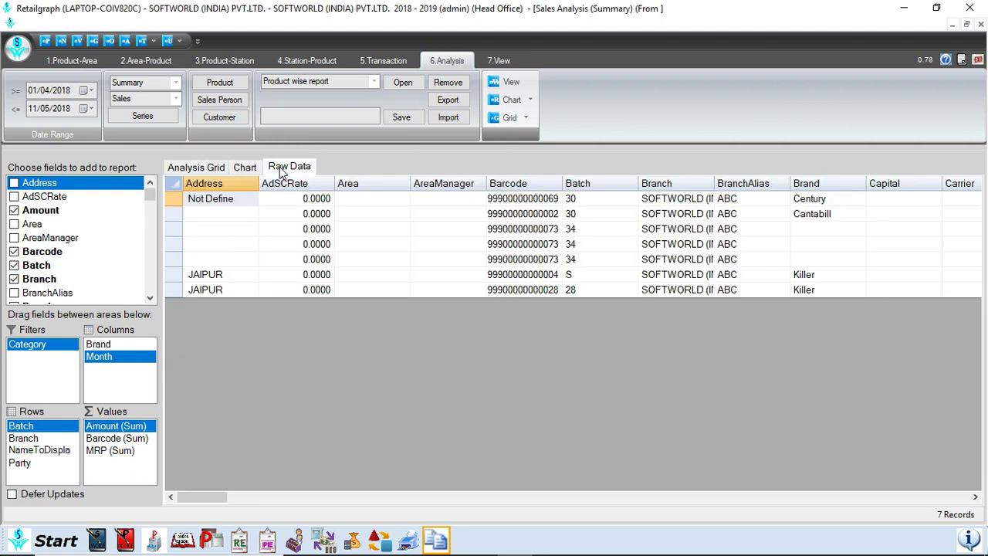
click(208, 166)
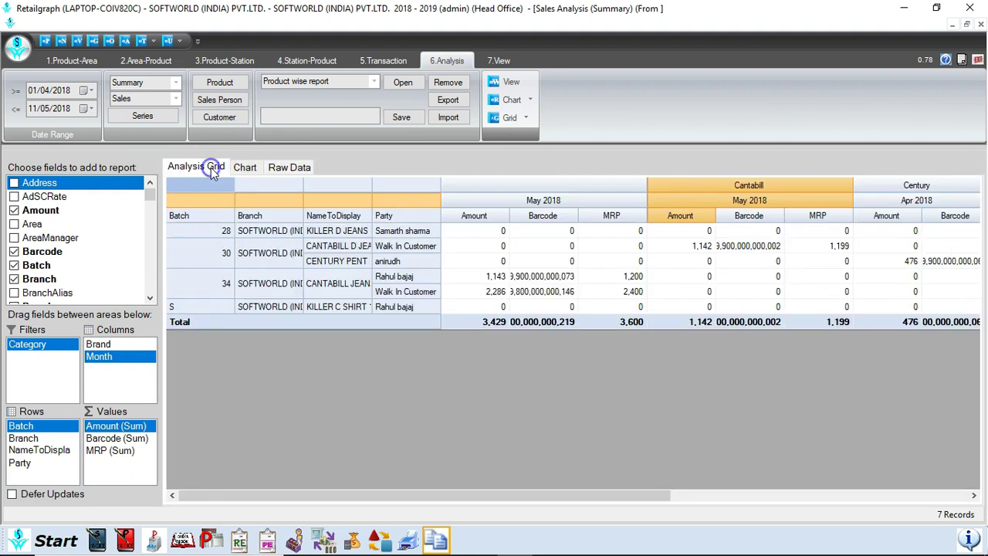
Step: Look over the export formats, then close the Sales Analysis window
click(181, 41)
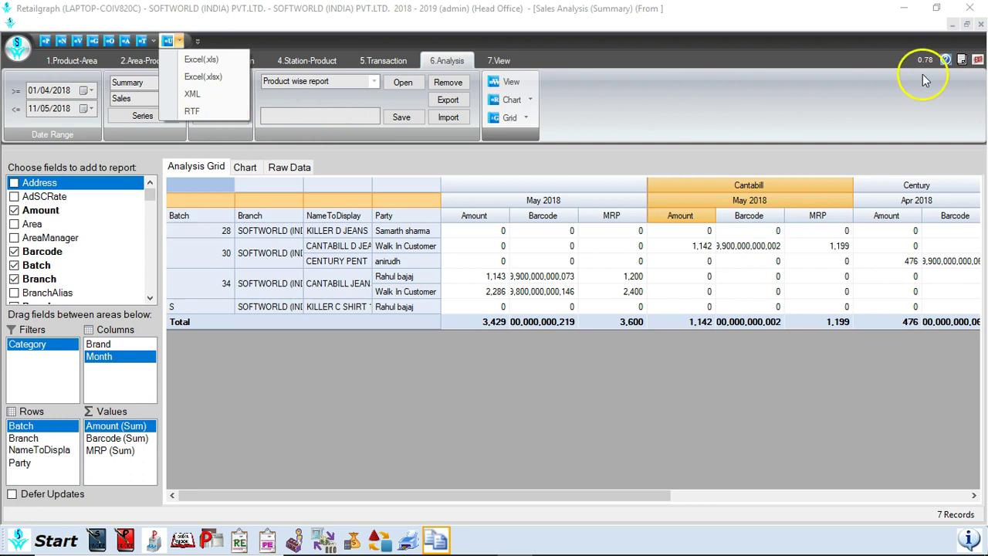
click(974, 61)
click(974, 61)
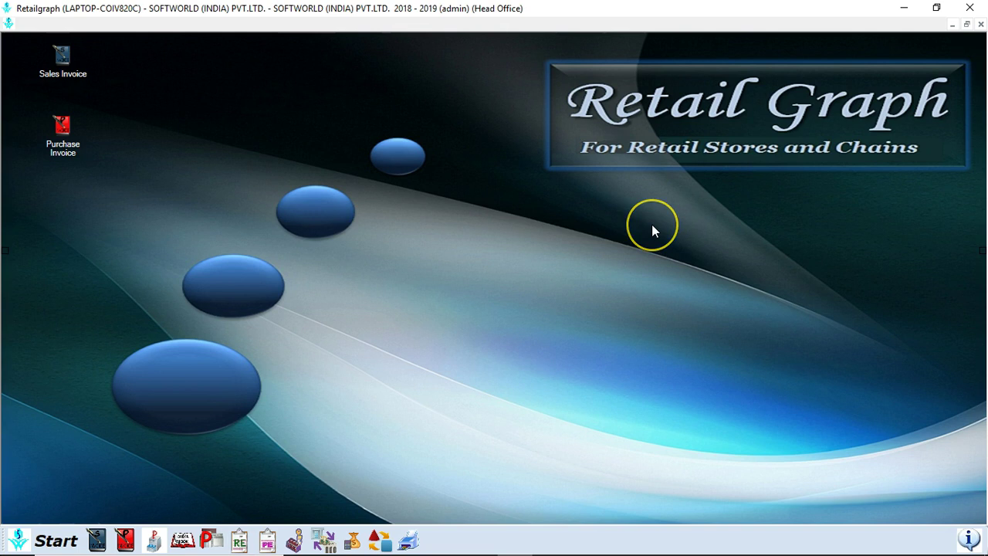